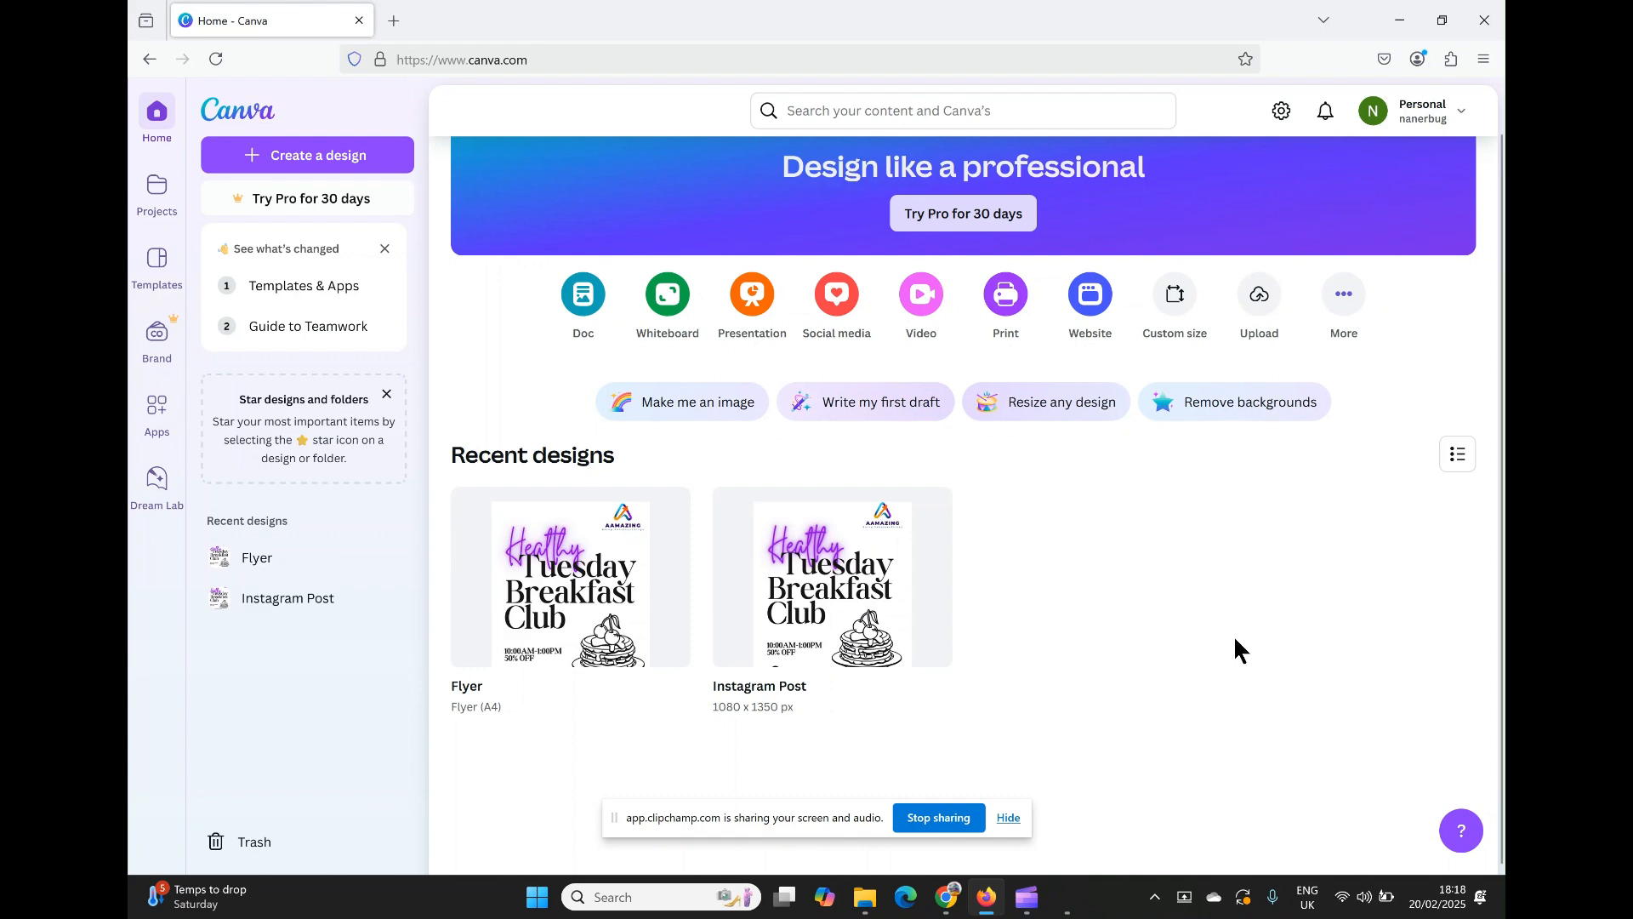
click(945, 897)
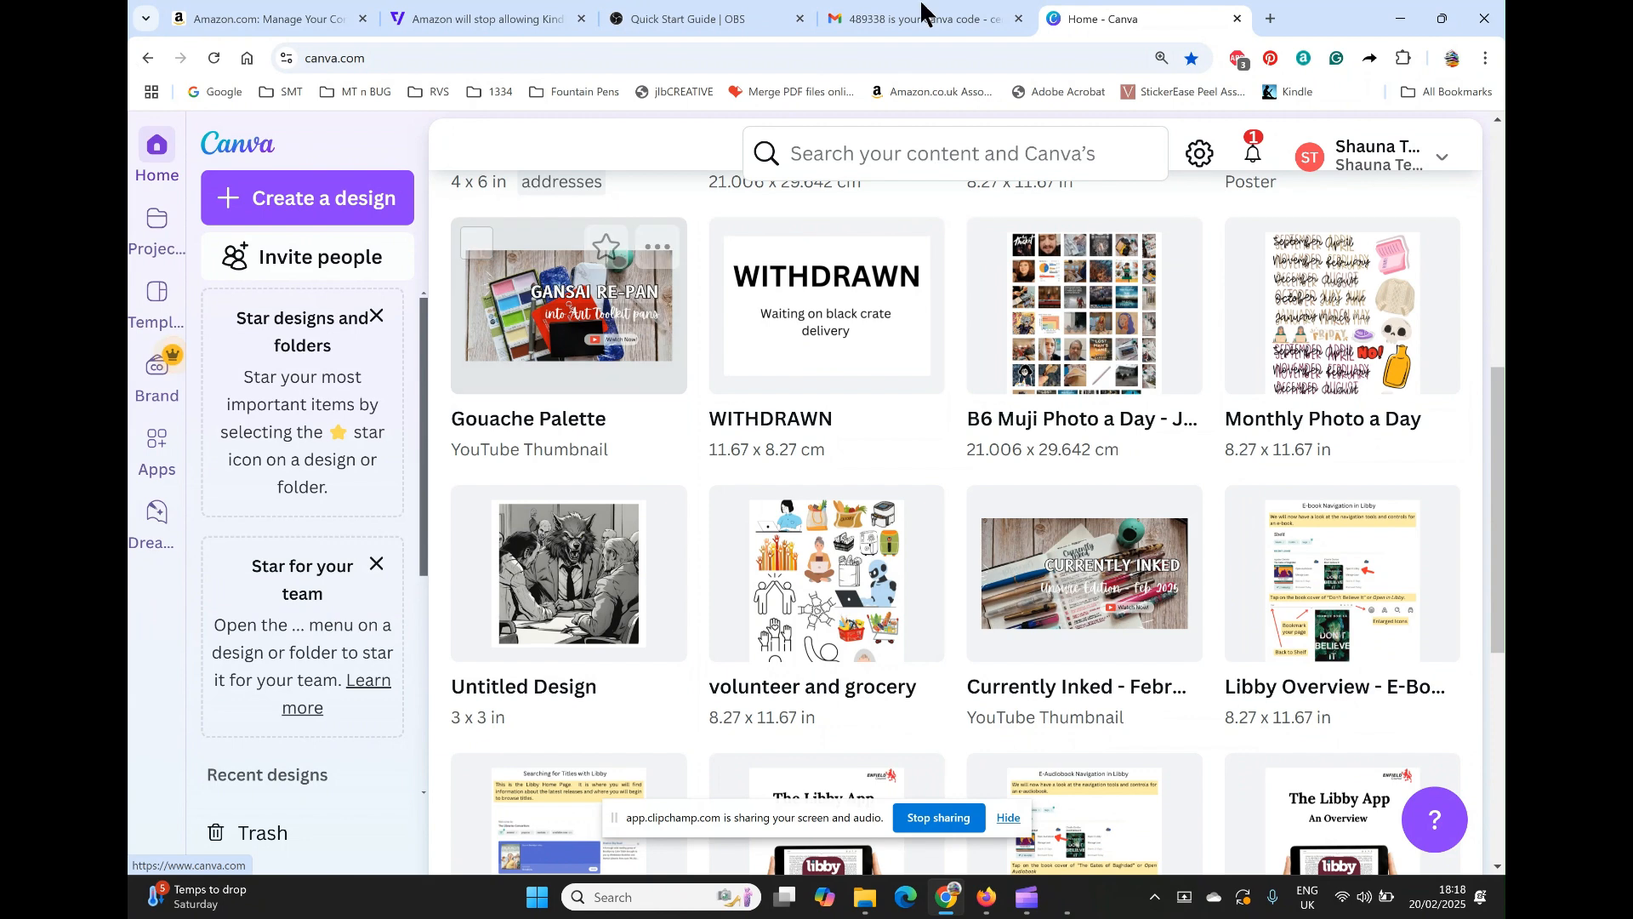
click(986, 898)
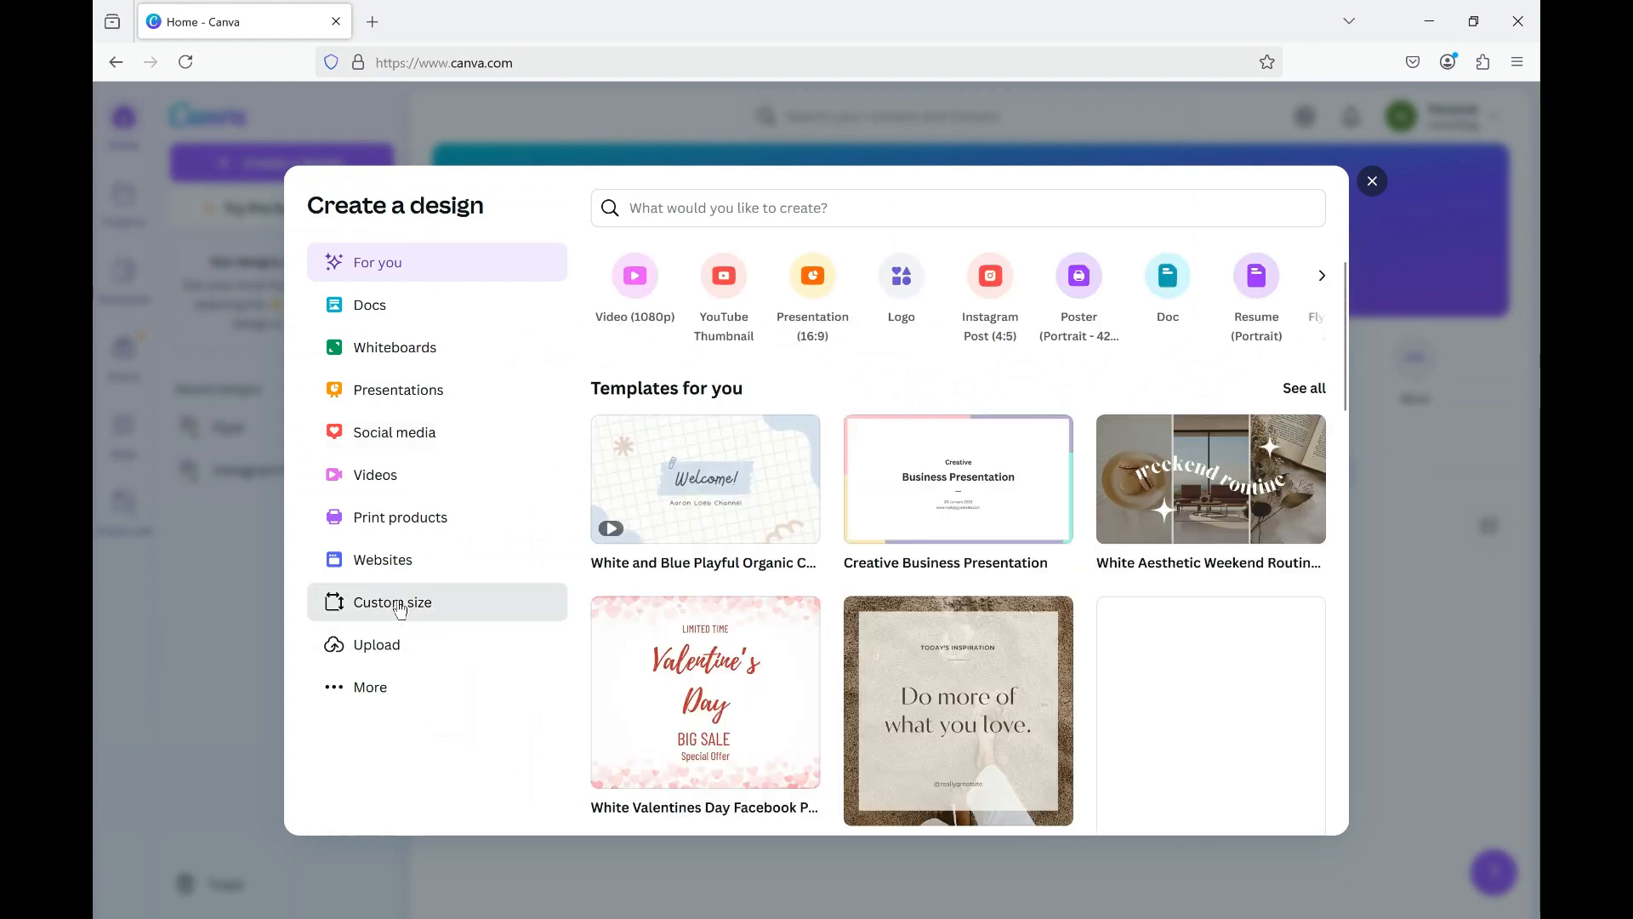
Create a new custom-size design 8.5 in wide and 11 in high.
click(464, 604)
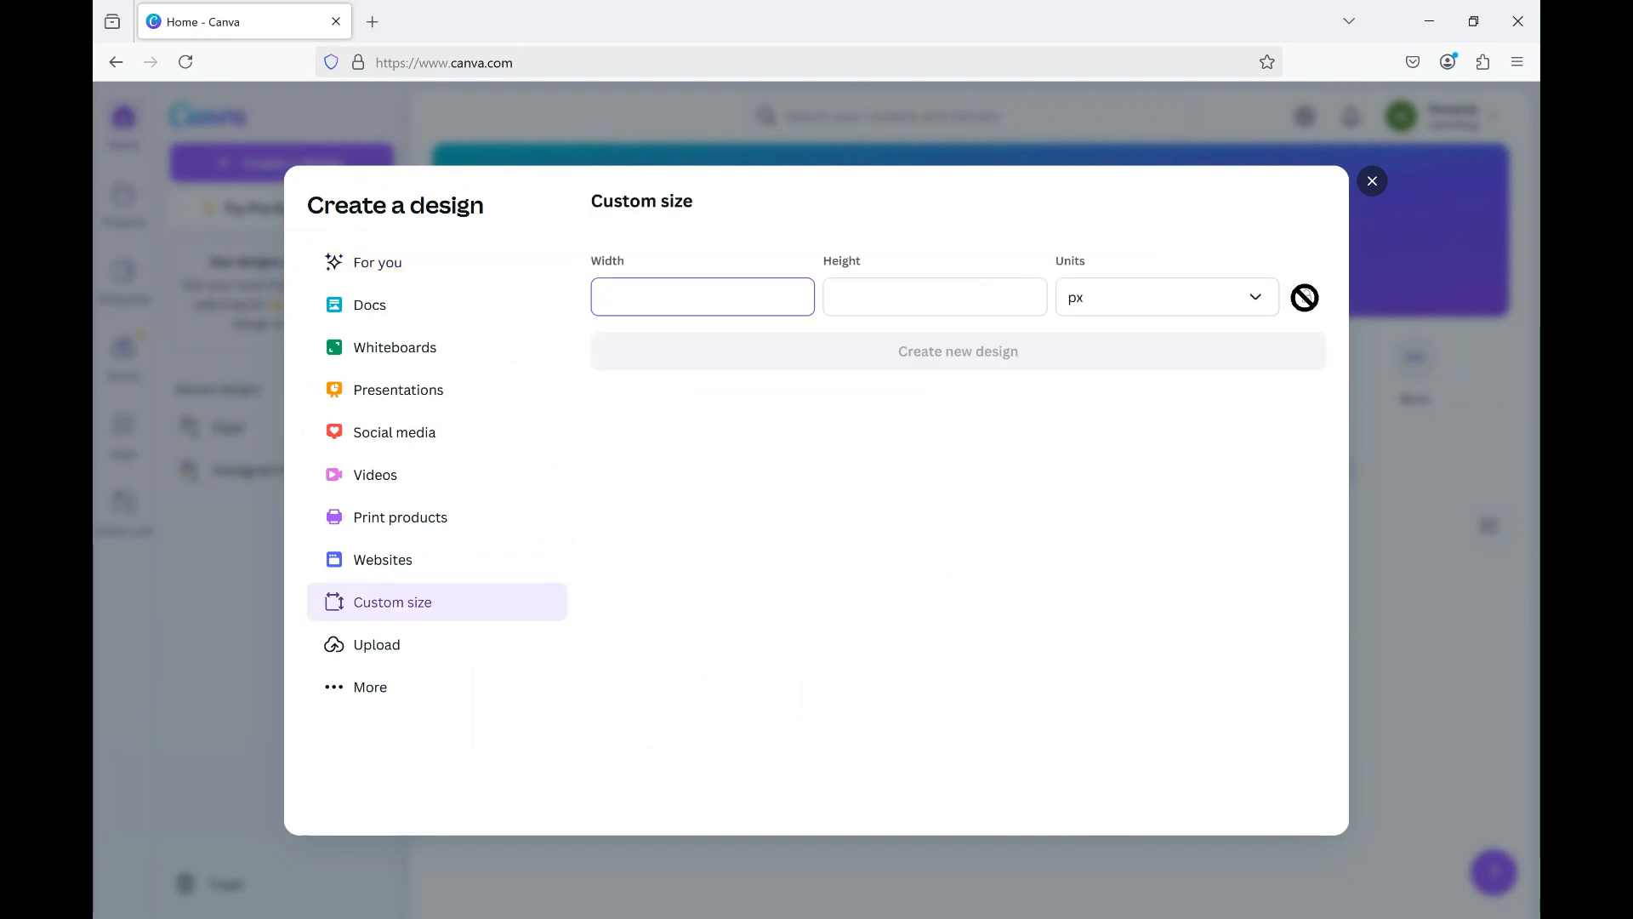
click(1256, 304)
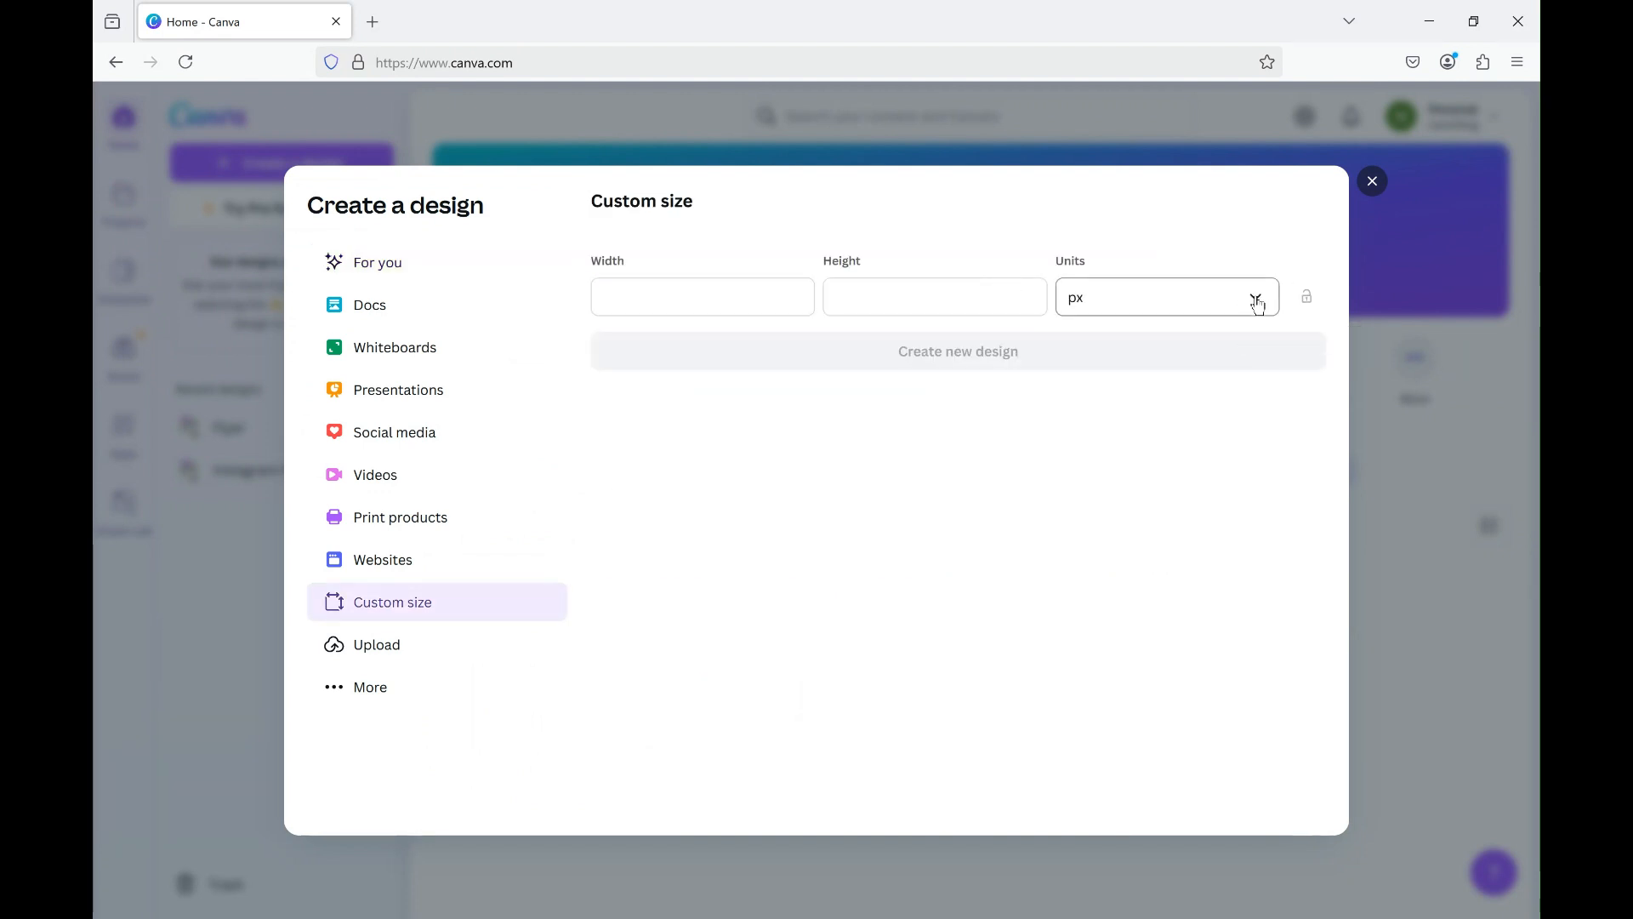
click(1258, 304)
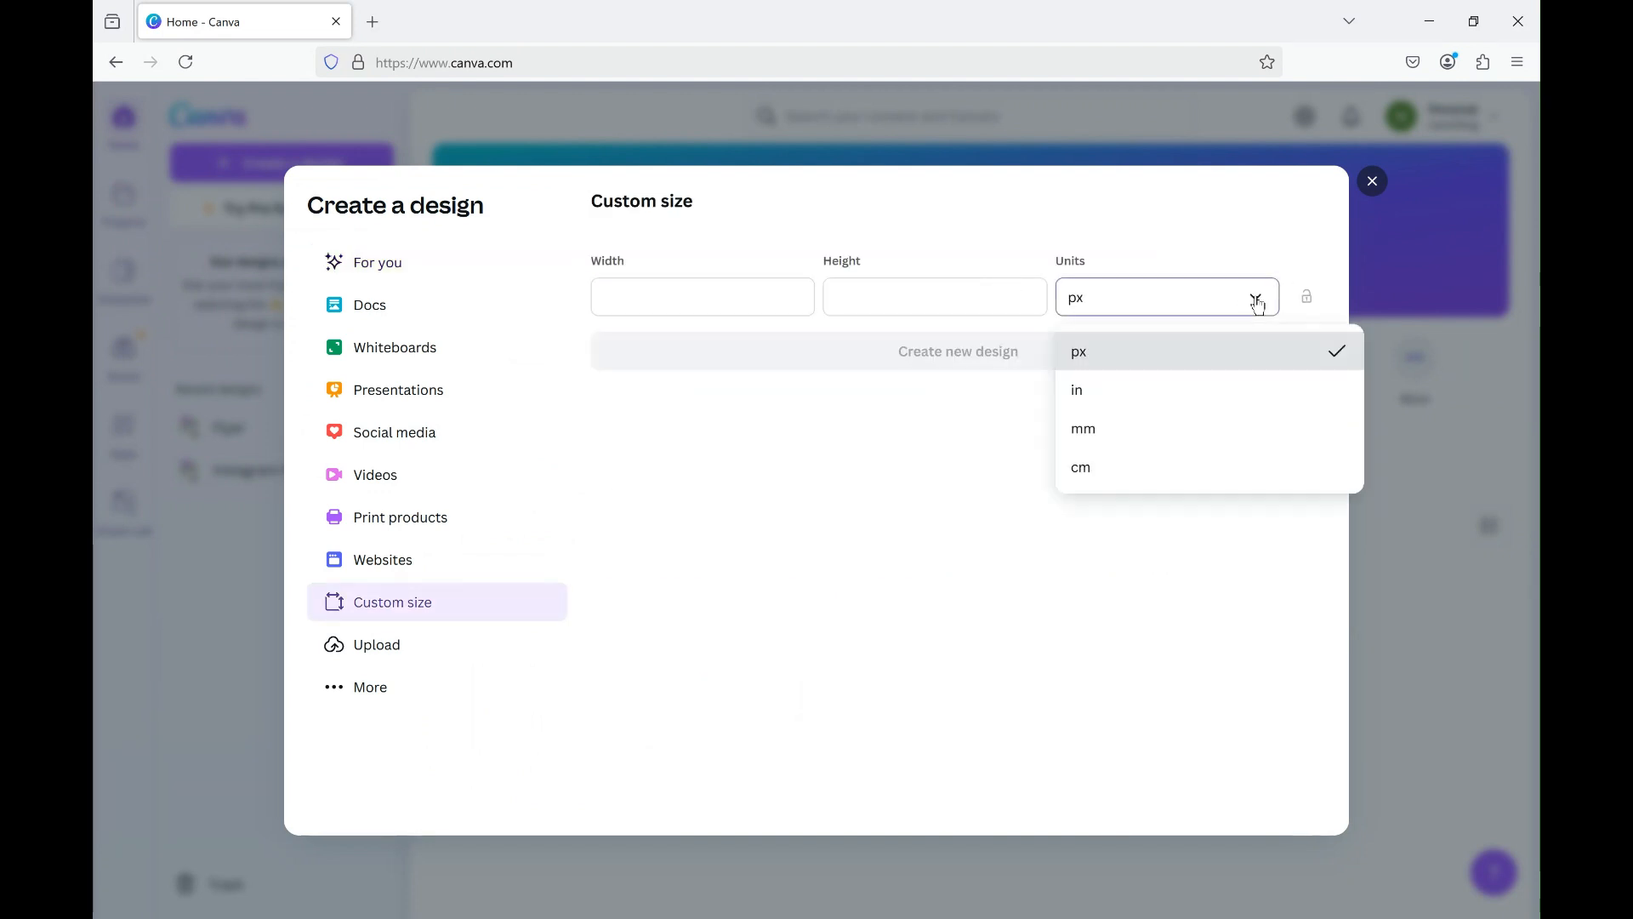
click(1126, 409)
click(732, 302)
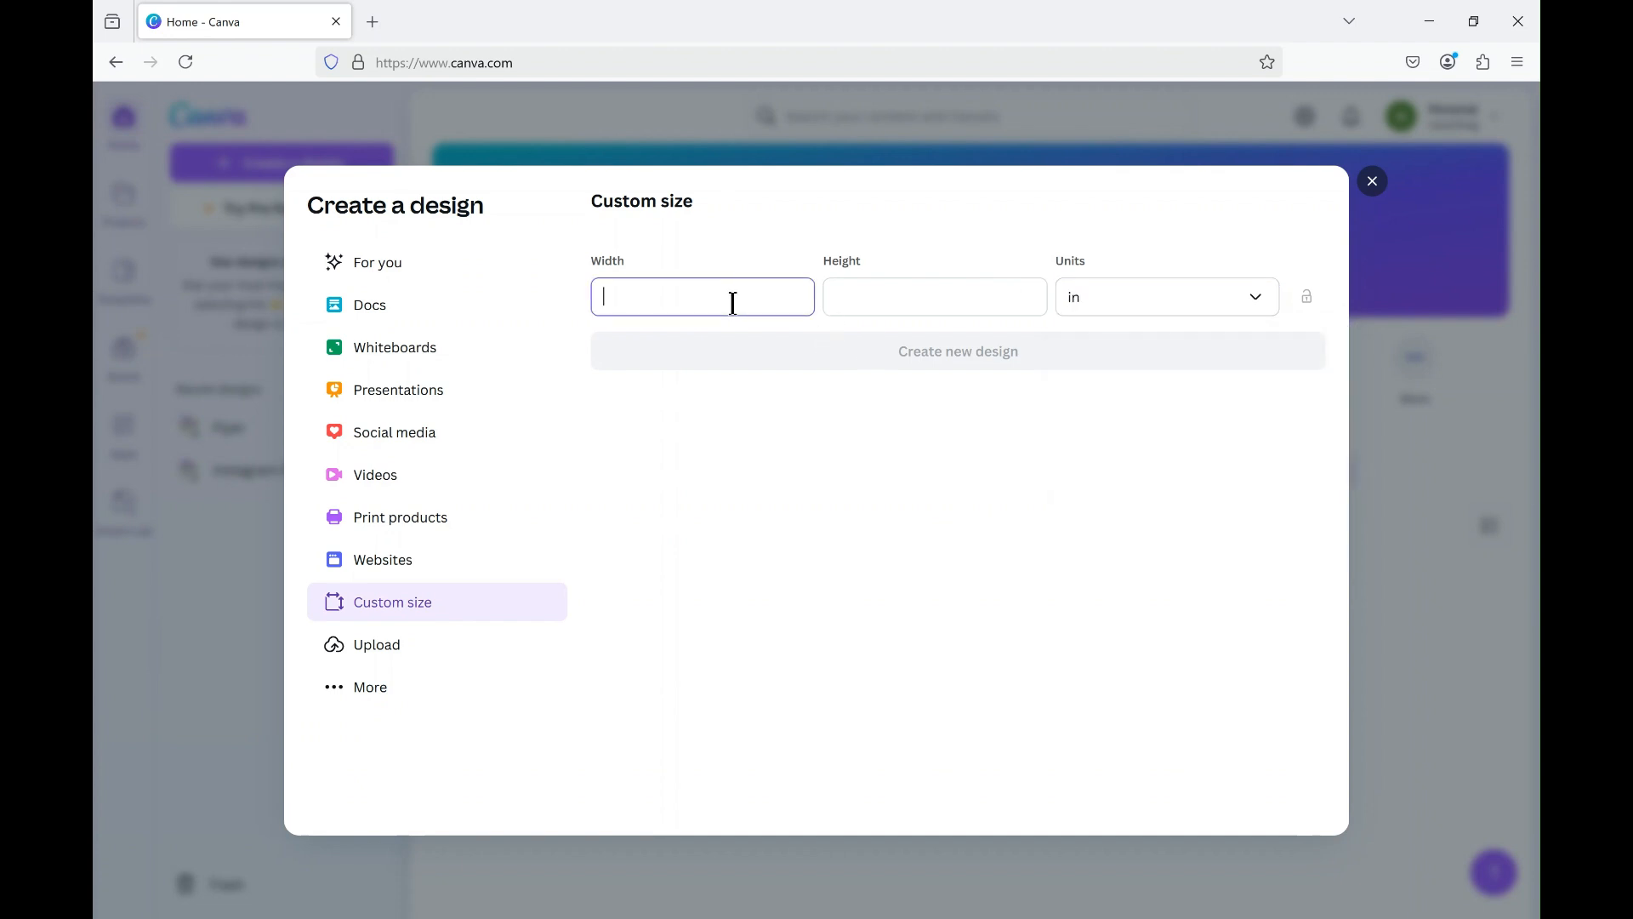
click(909, 306)
text(11)
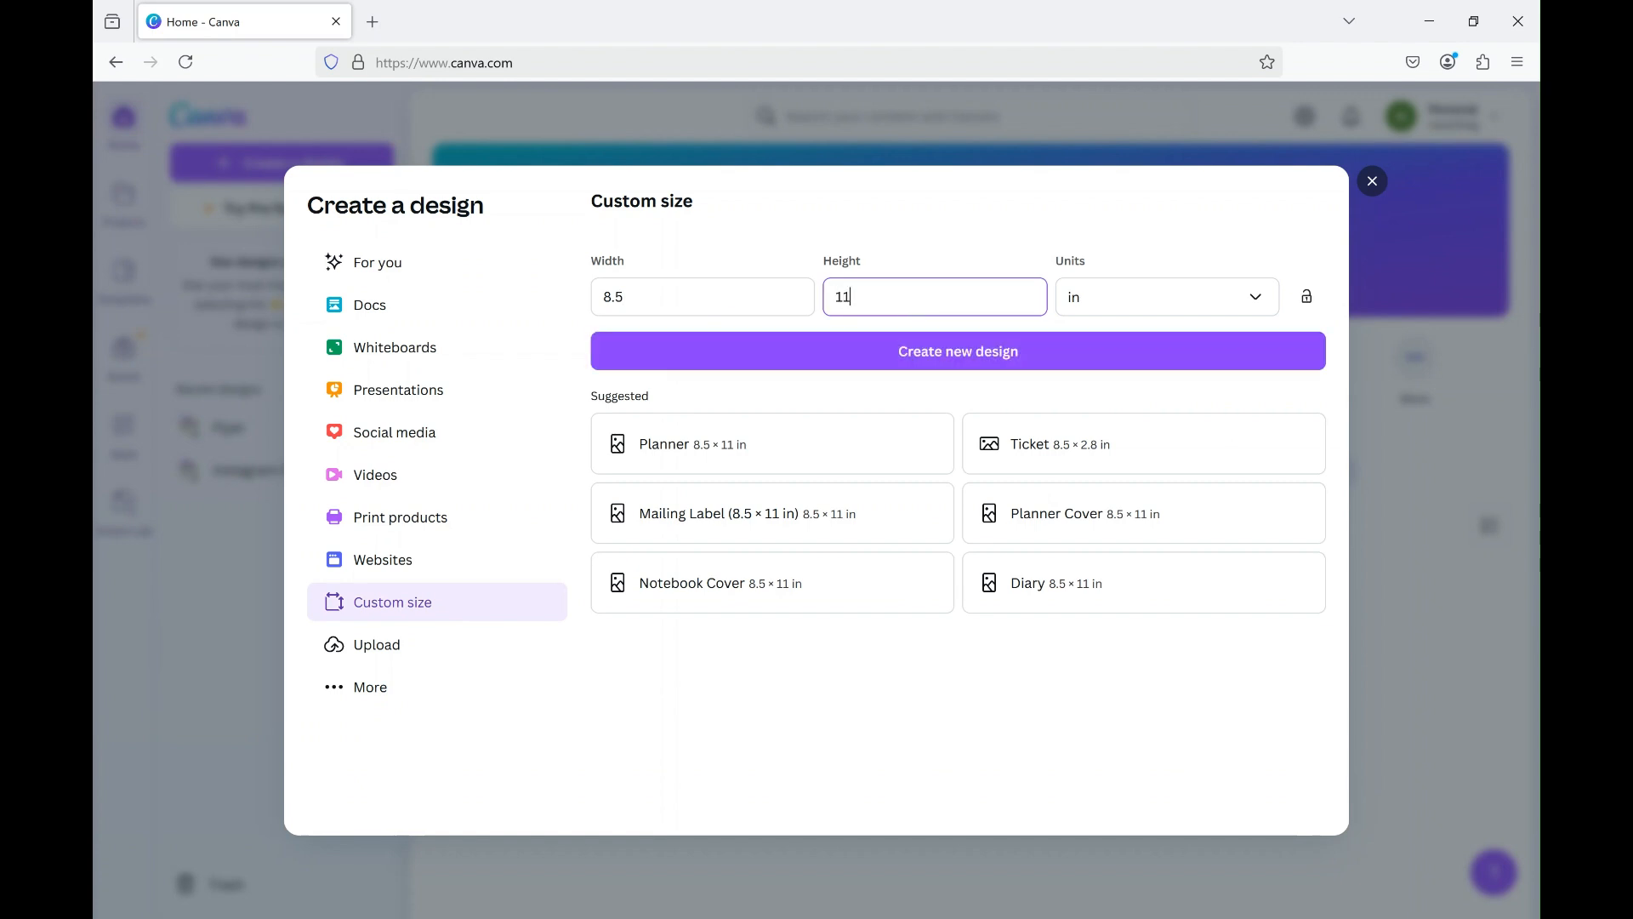
click(932, 359)
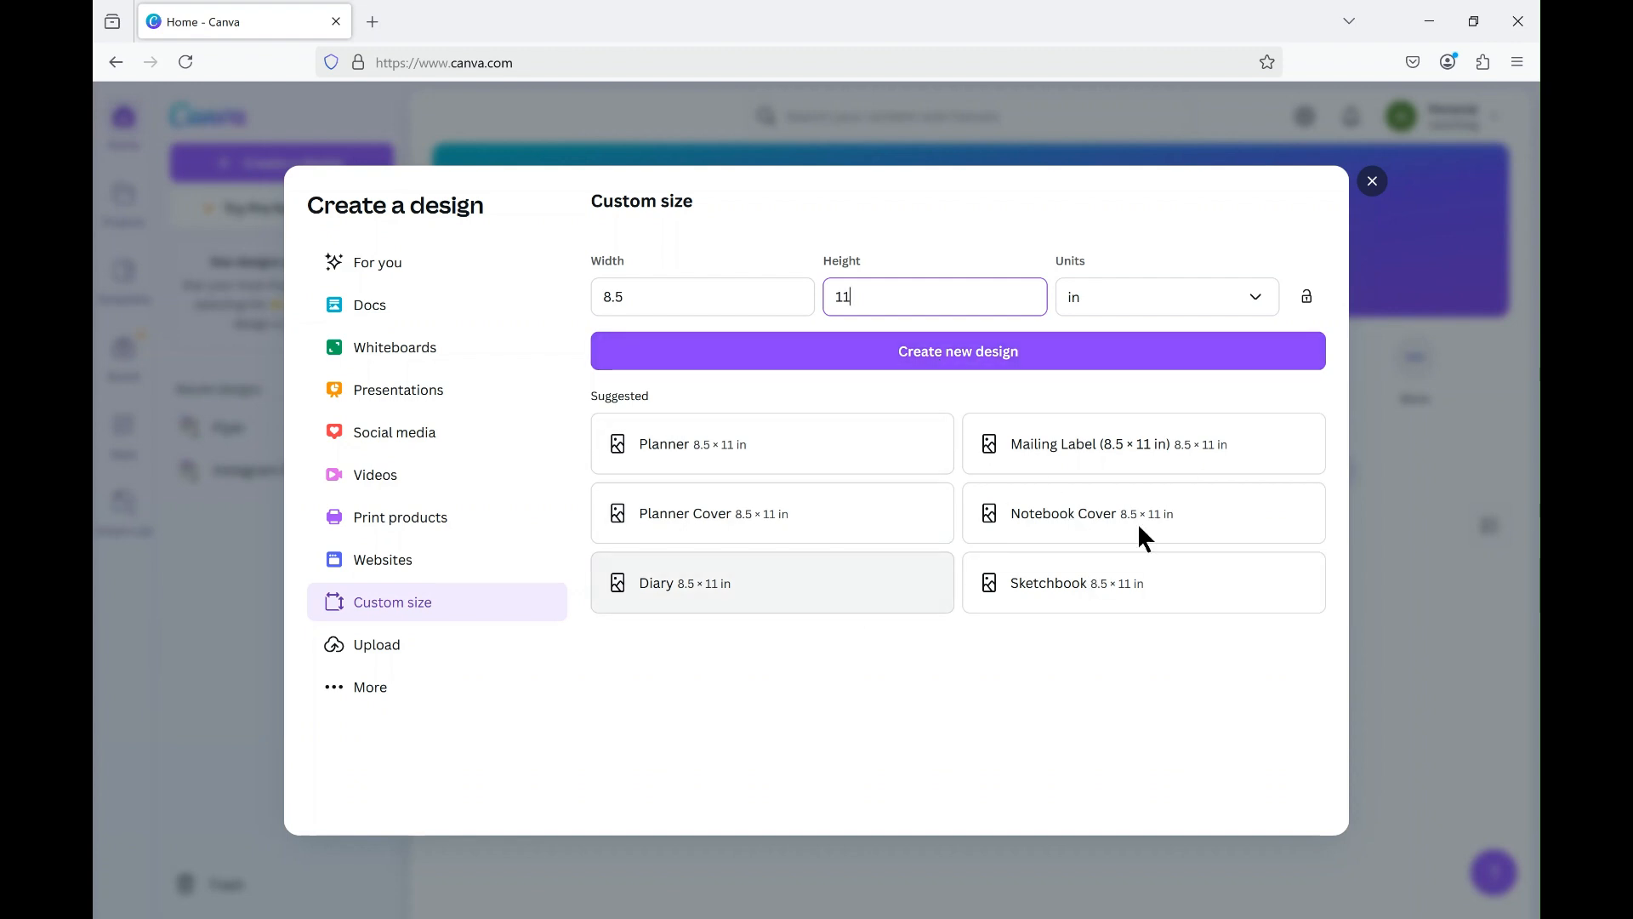
click(955, 354)
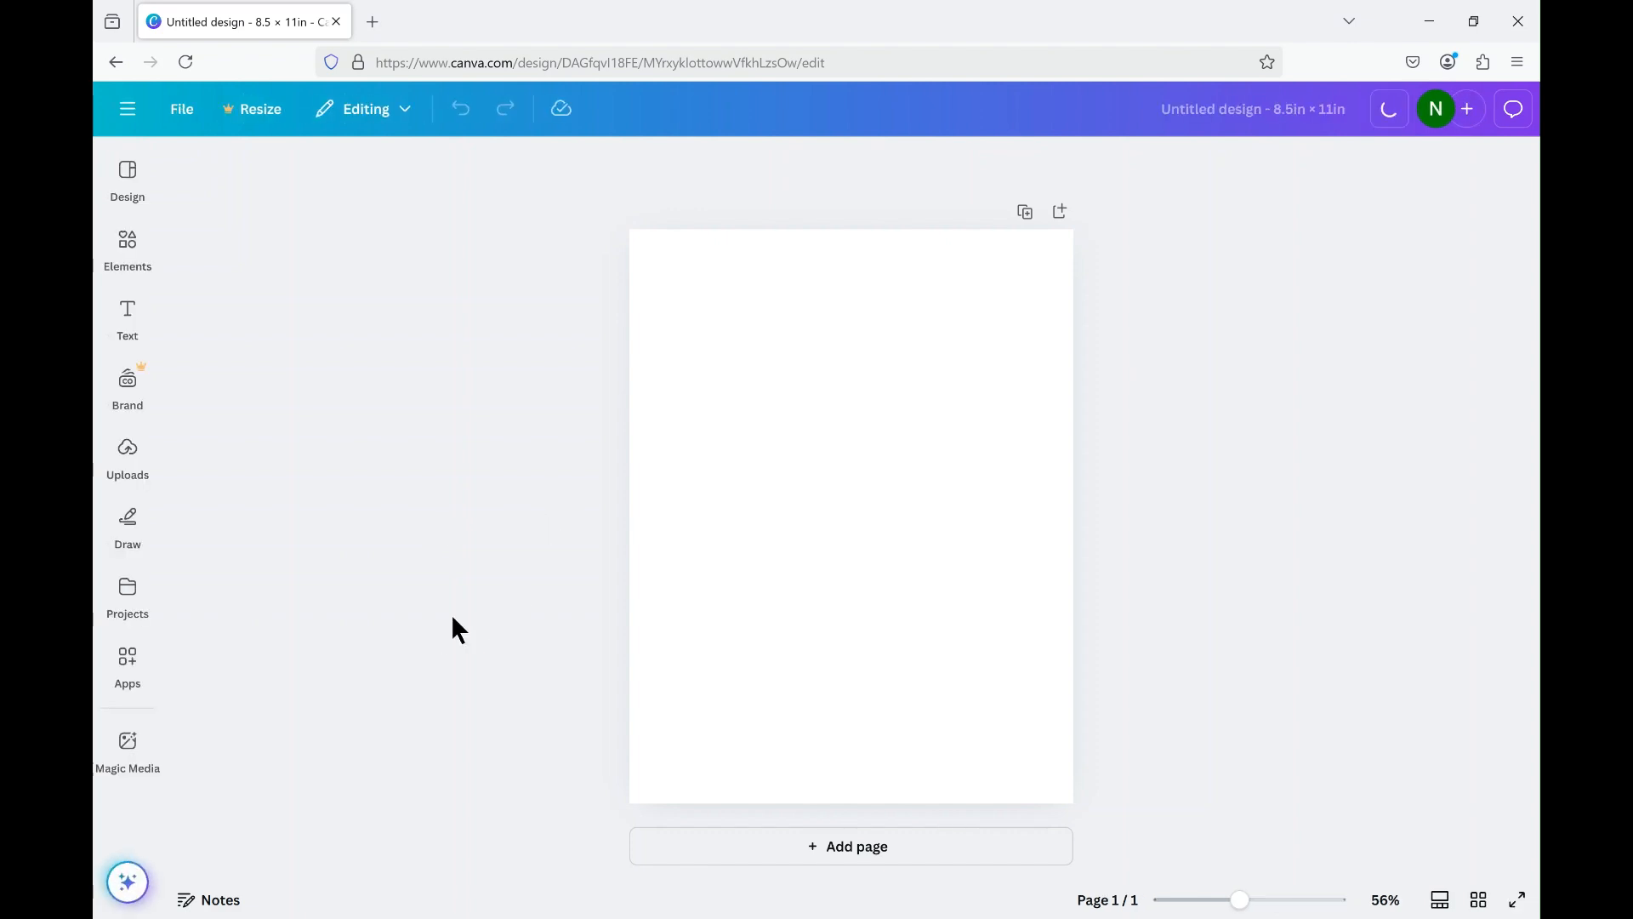
Search the elements for "egg", list all matching graphics, and add the free fried egg with a light grey white to the page.
click(128, 246)
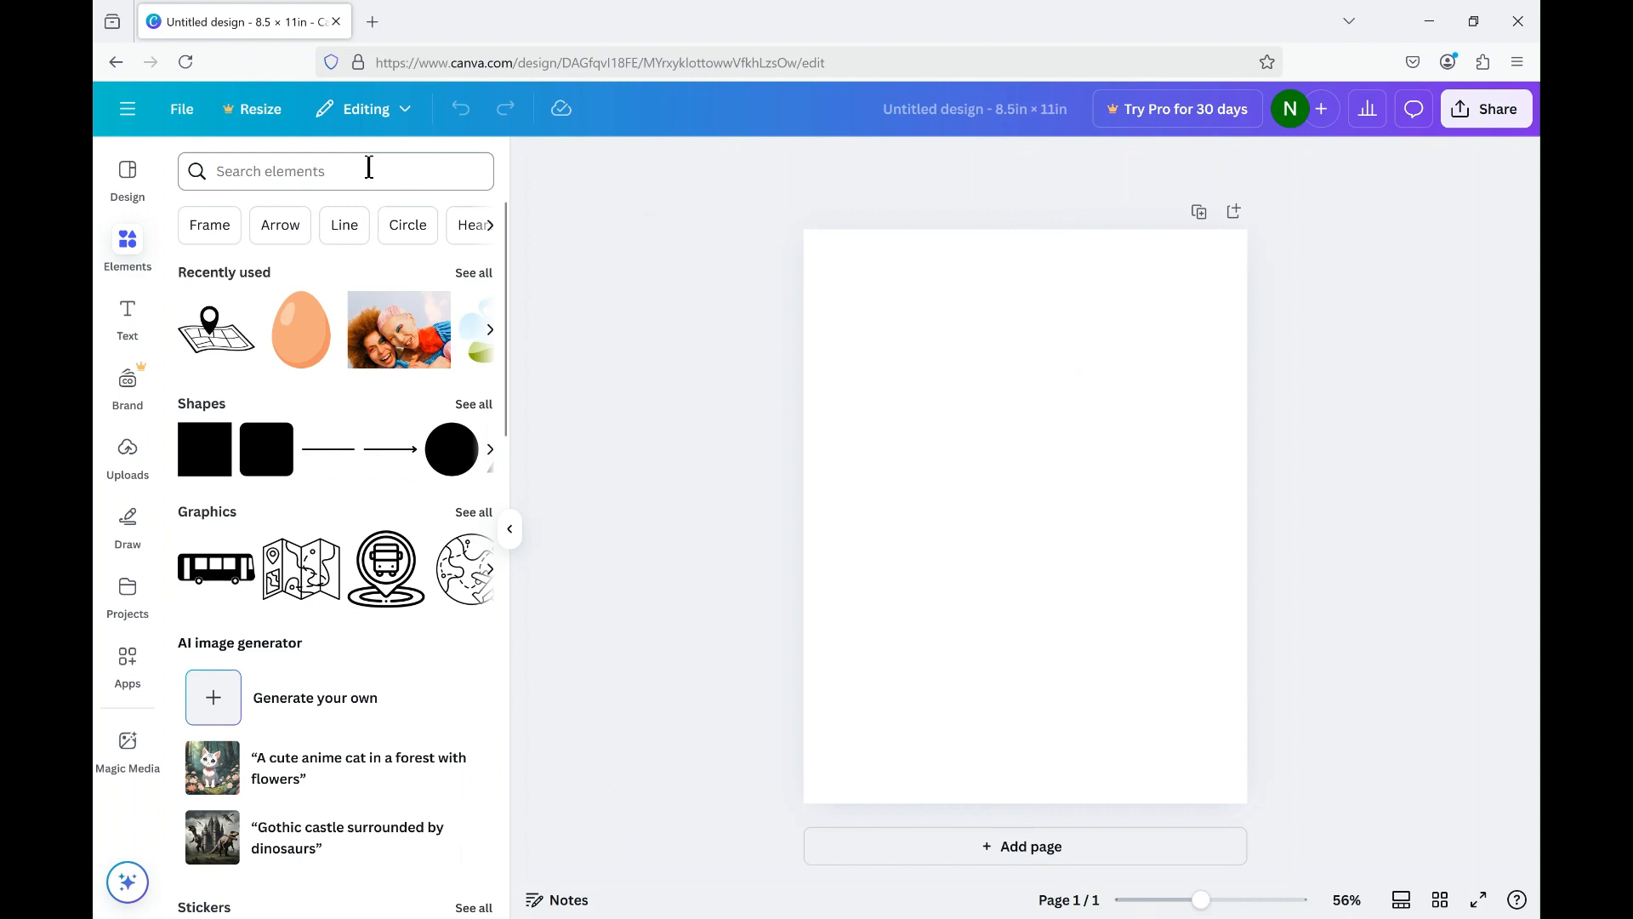
click(369, 168)
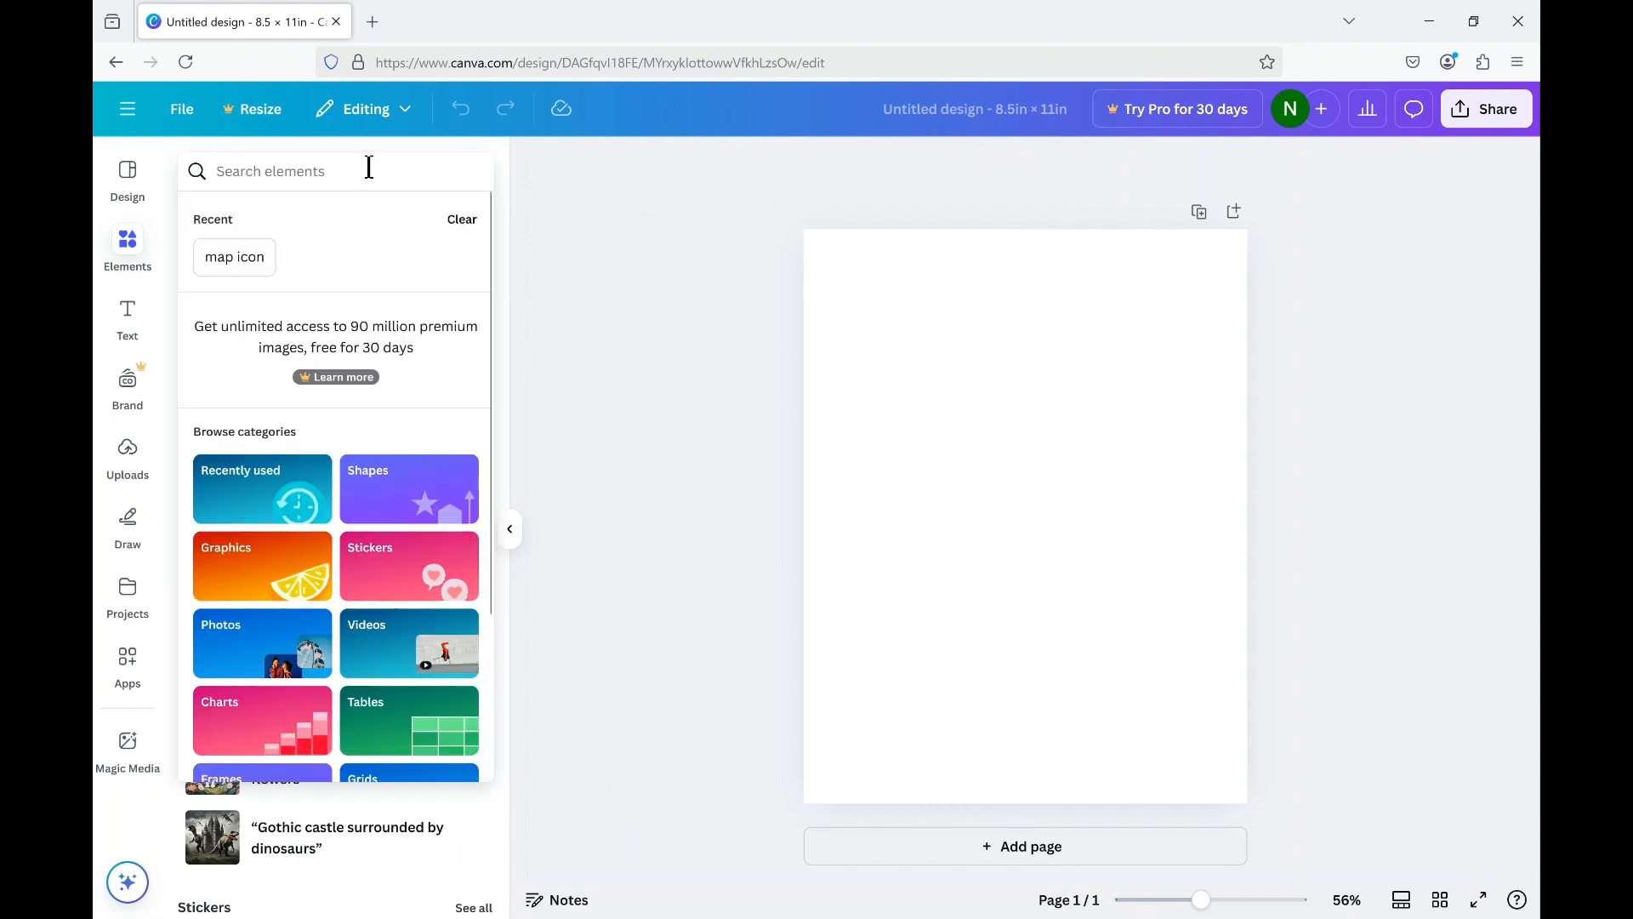
text(egg)
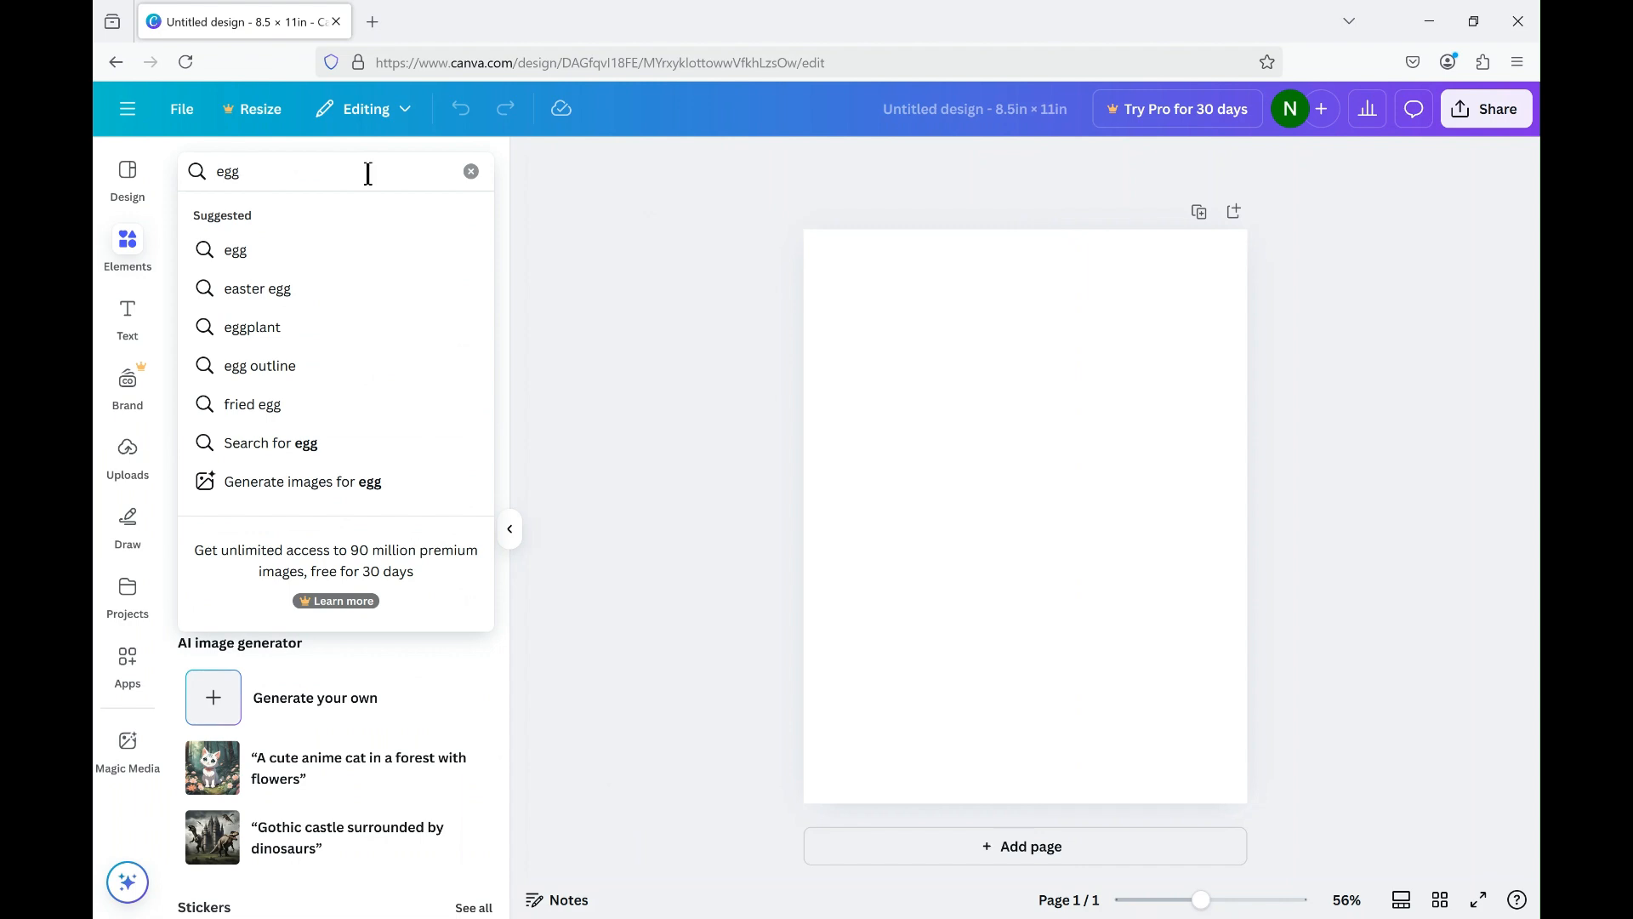
click(309, 249)
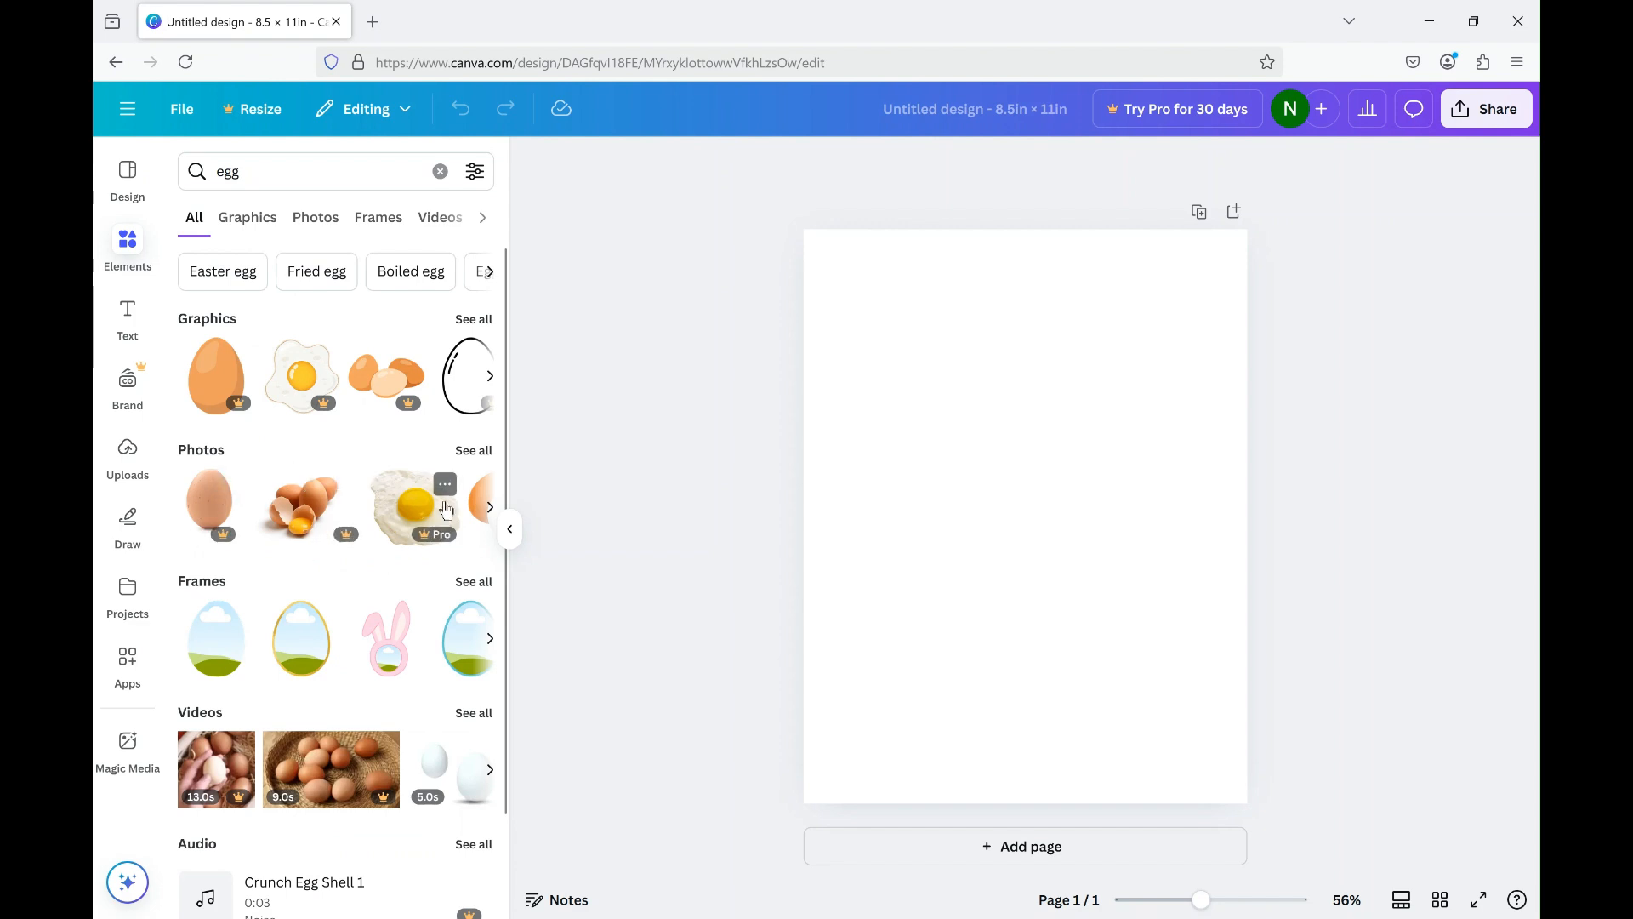
click(468, 322)
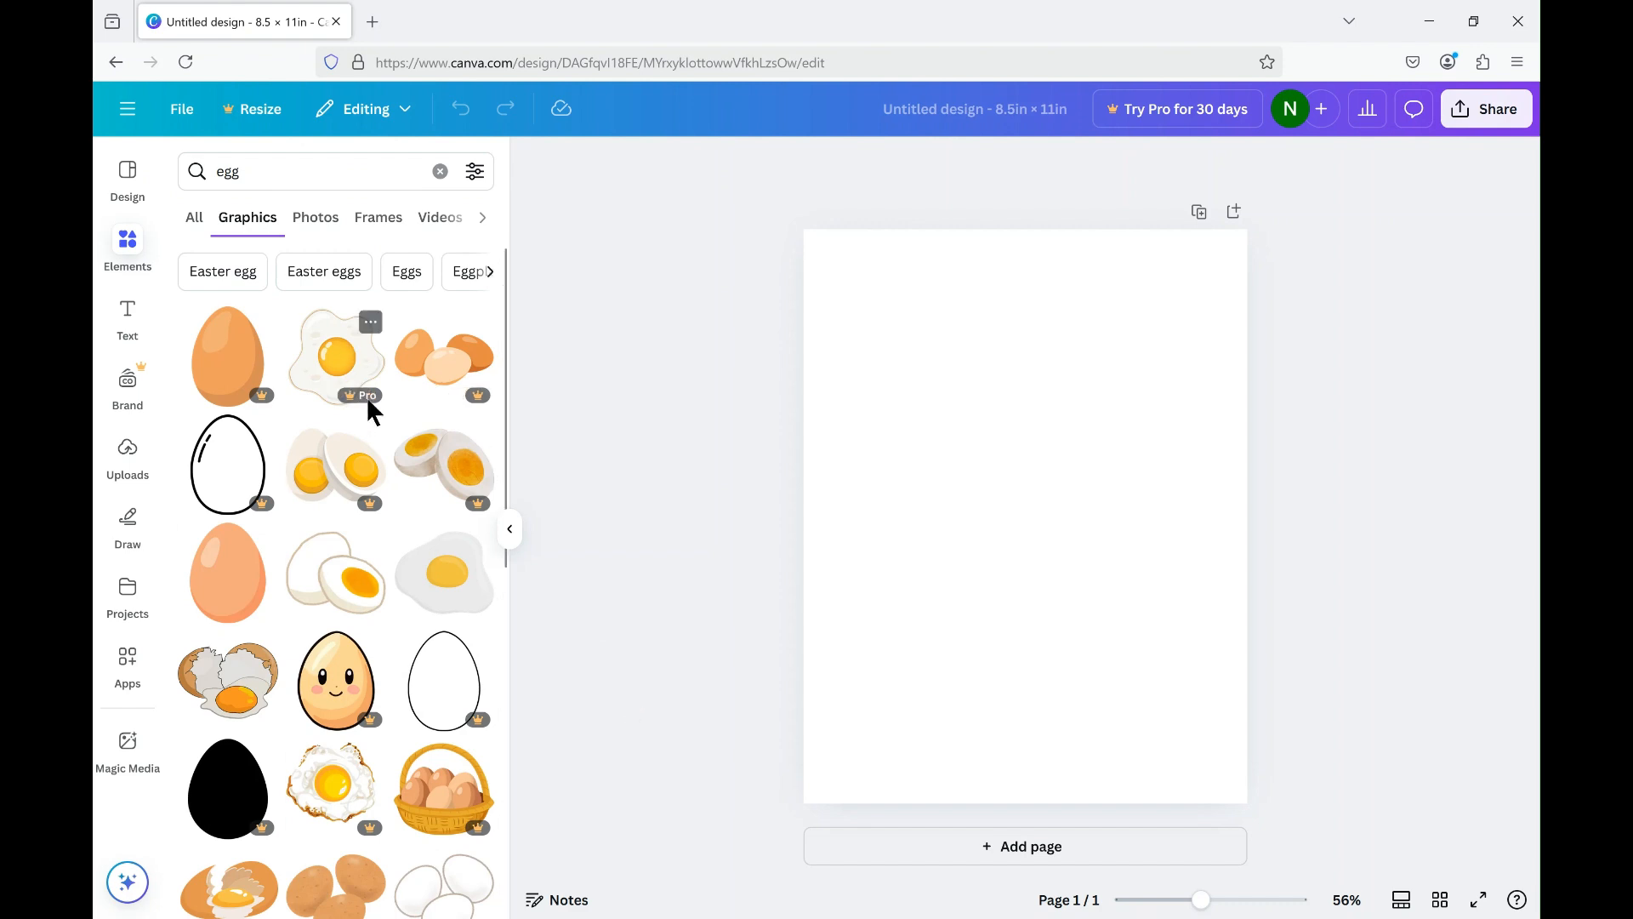
mouse_move(356, 403)
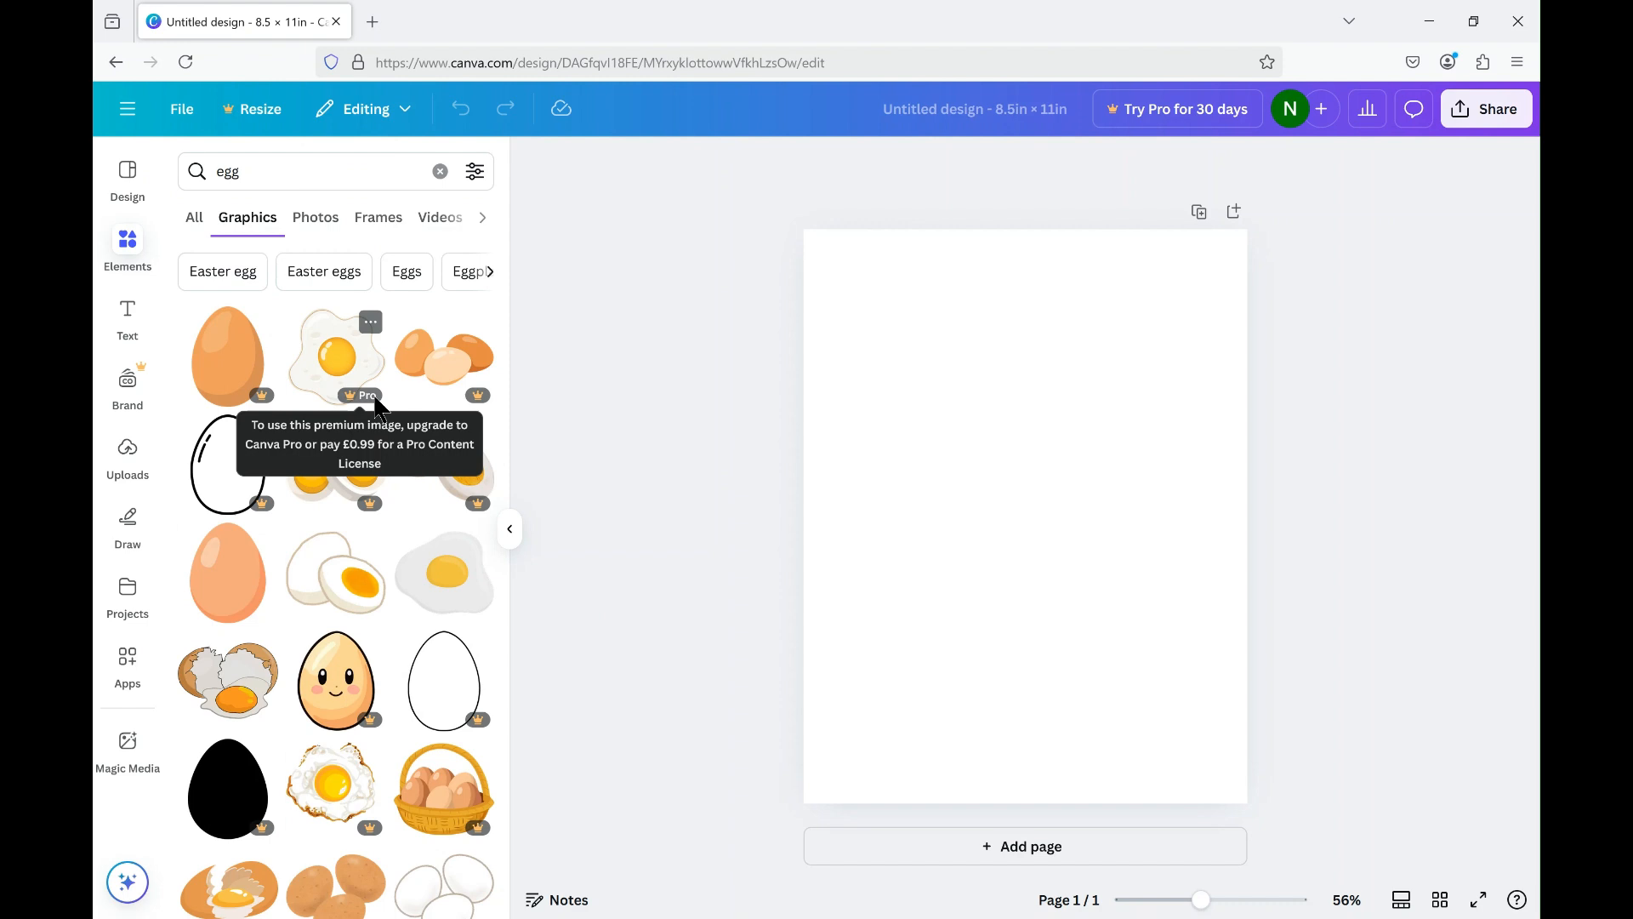
click(446, 598)
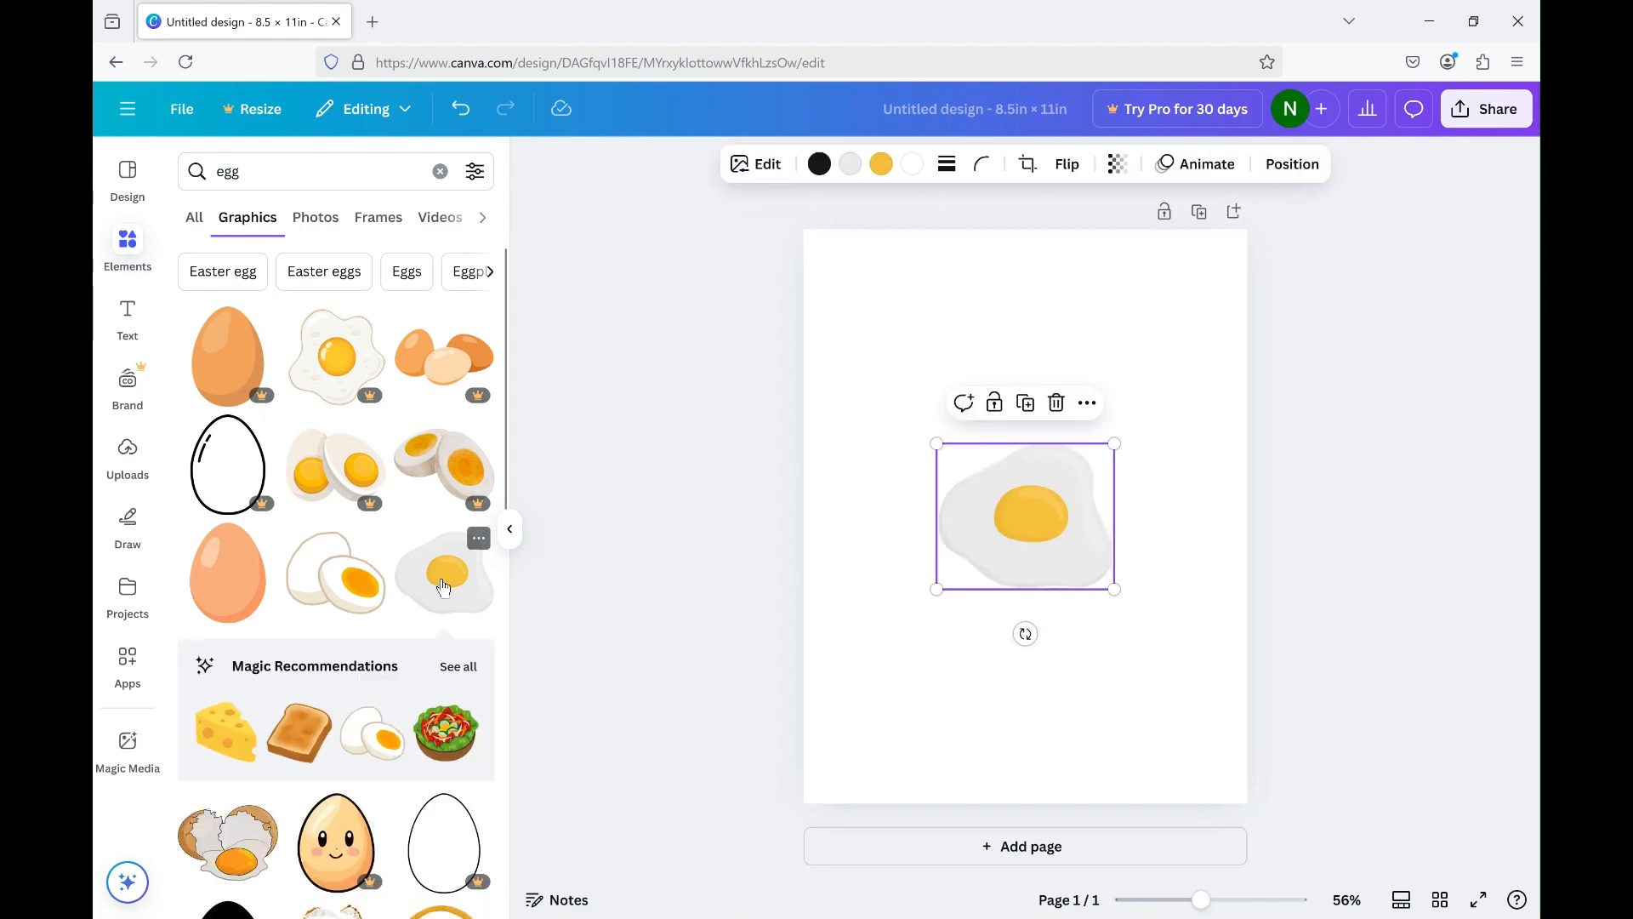
Move the fried egg to the page's upper-left corner and enlarge it to a bit over half the page width.
drag(1023, 529, 1010, 340)
drag(1010, 416, 920, 338)
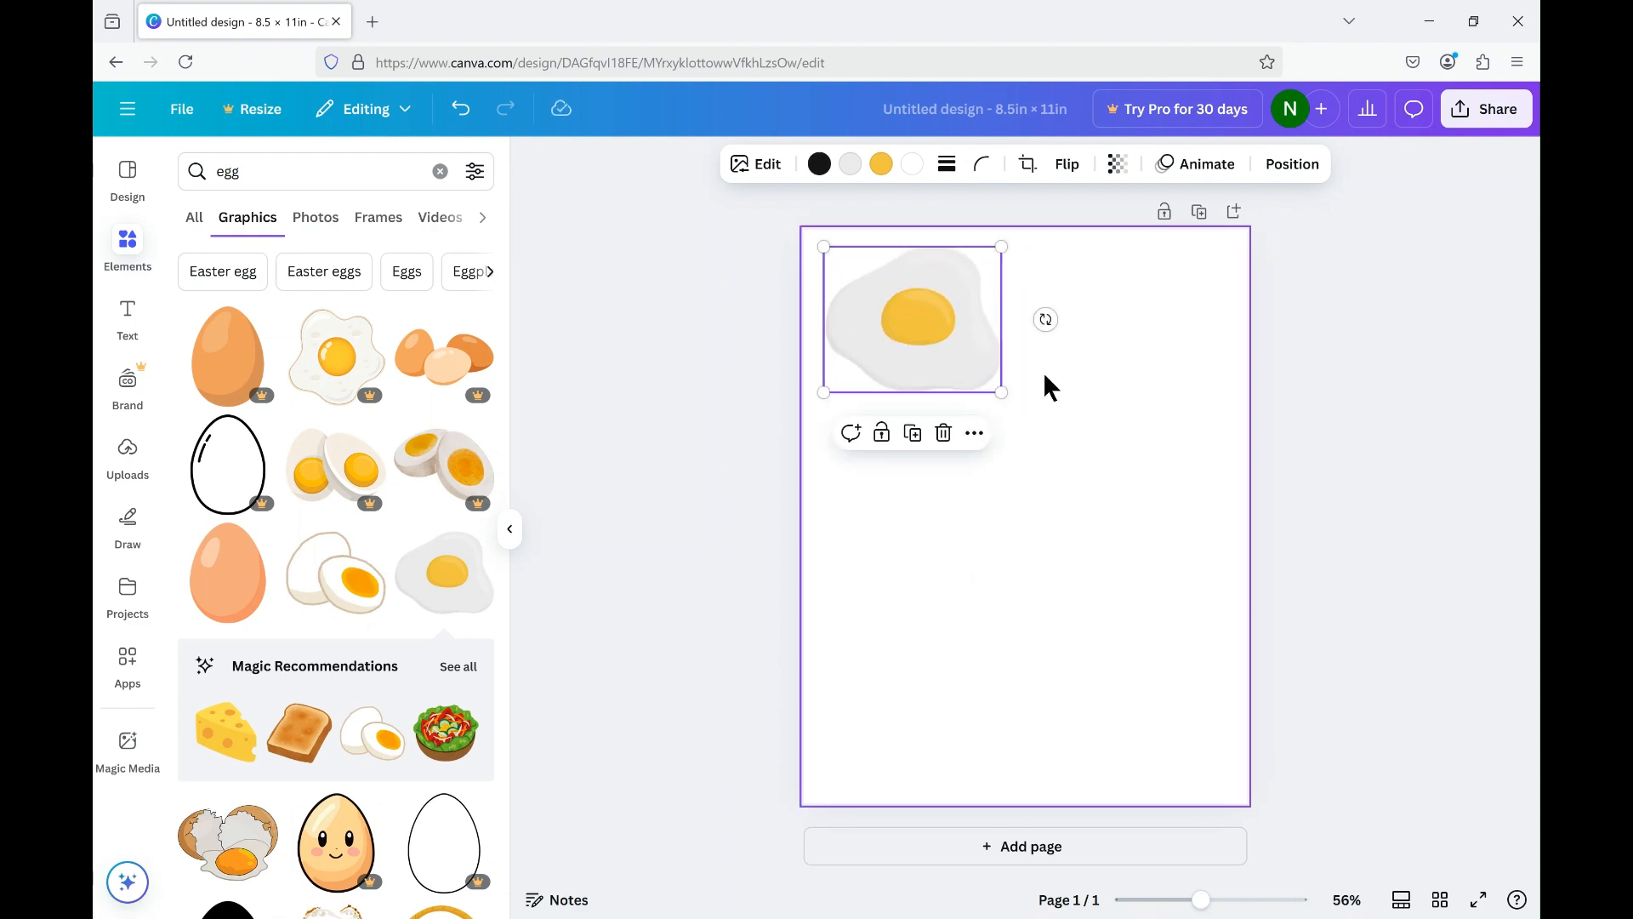
drag(1002, 393, 1060, 501)
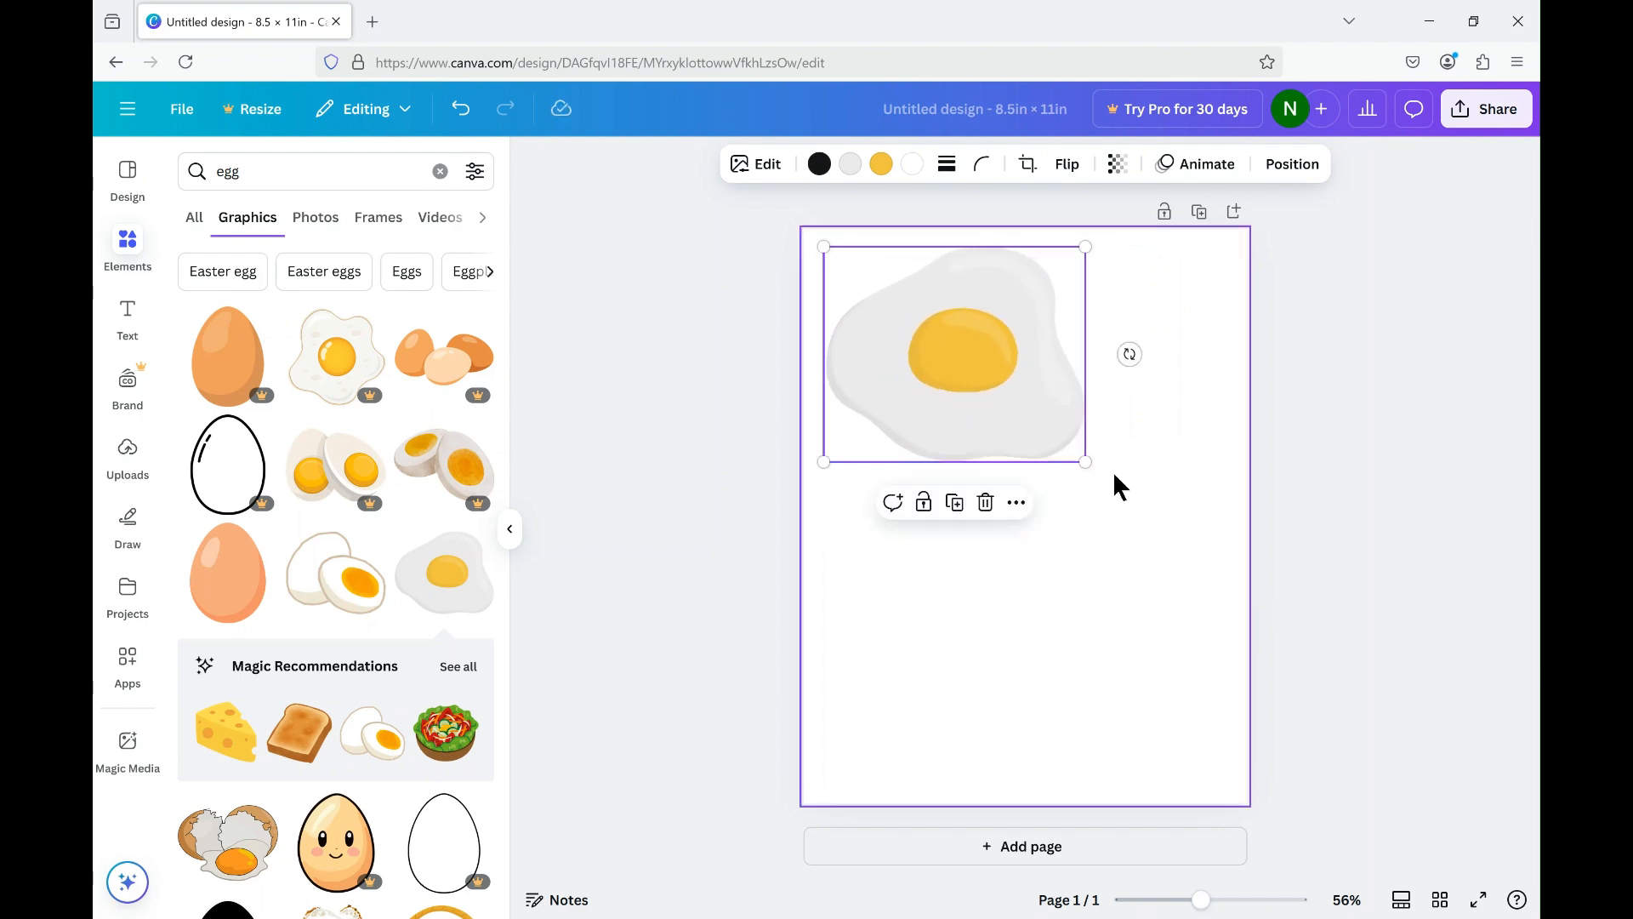
Recolour the fried egg's yolk from the default solid colours to medium green.
click(882, 165)
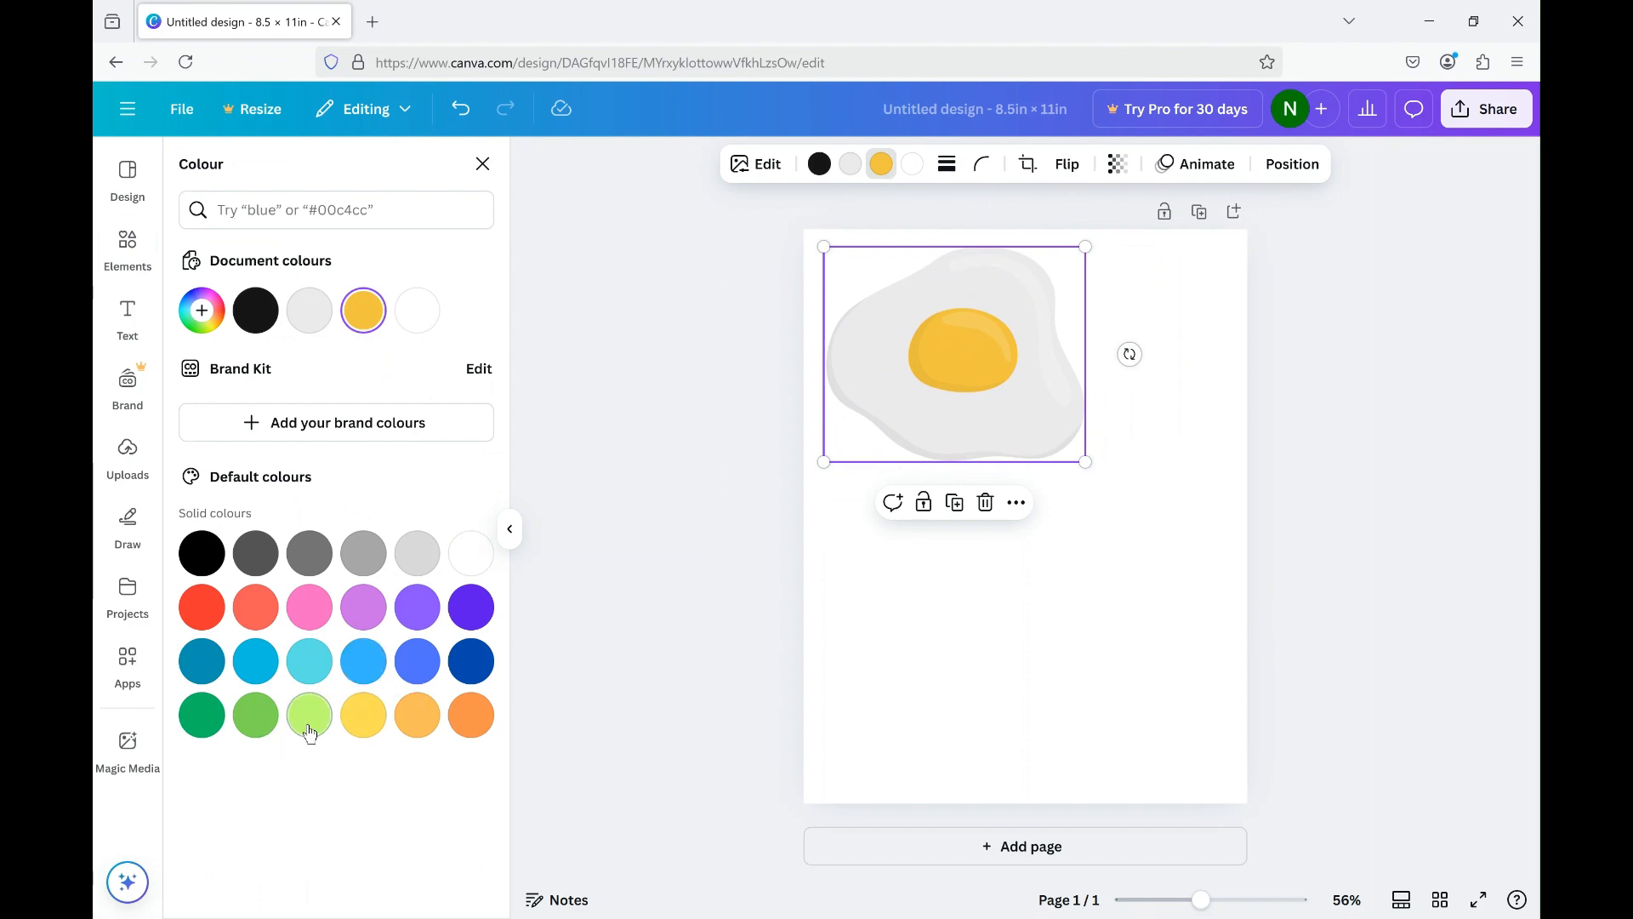
click(252, 730)
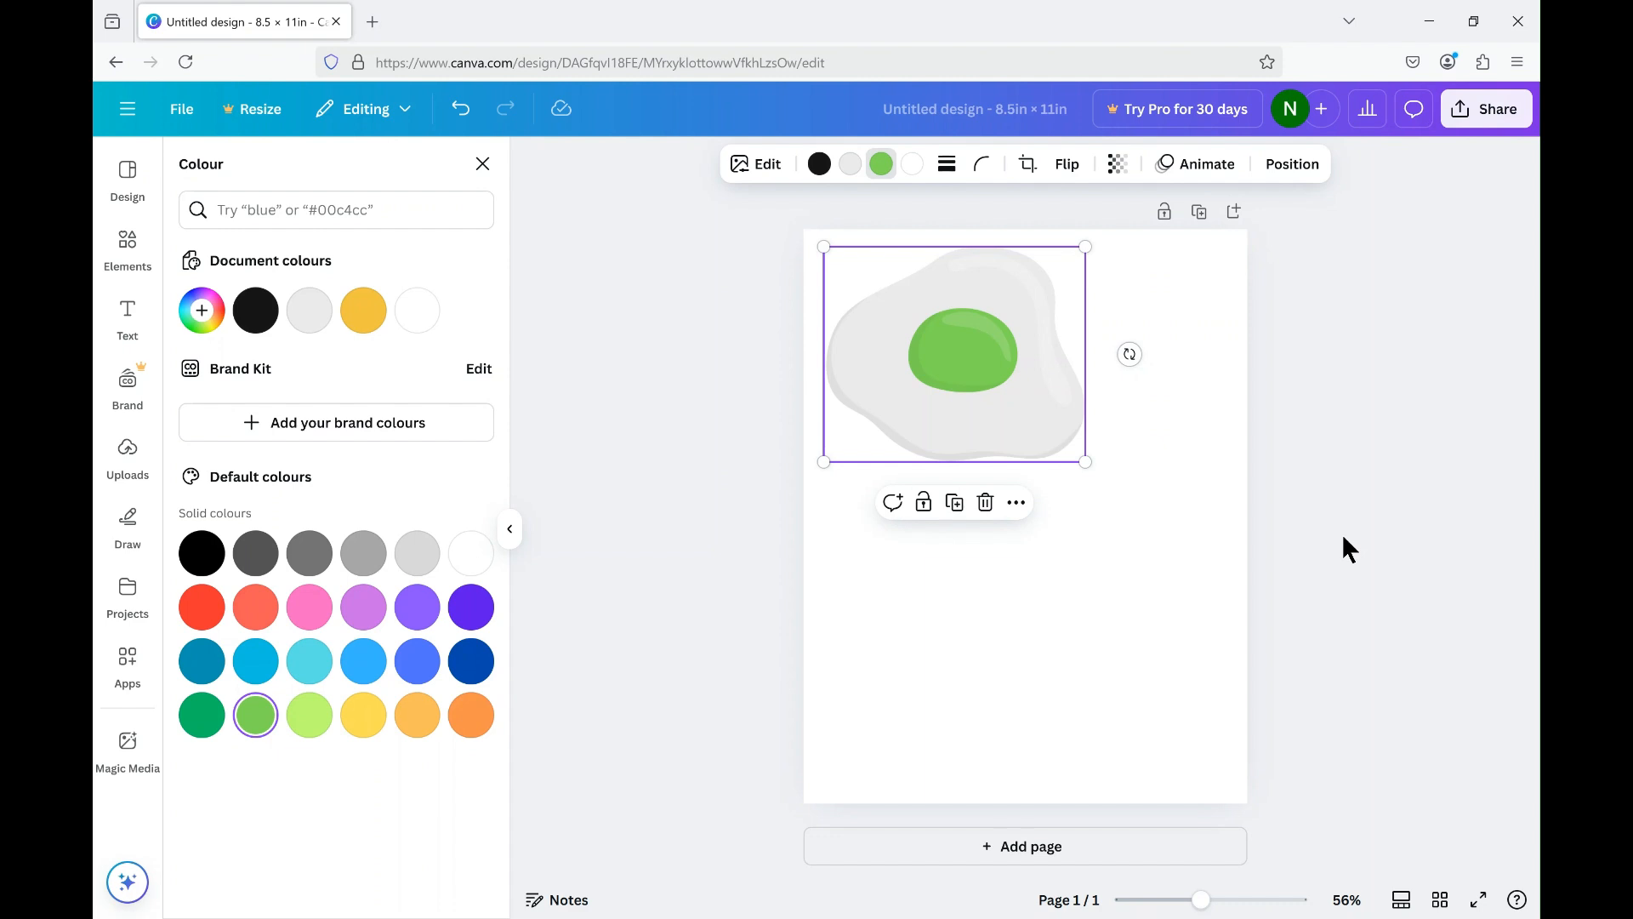
click(941, 388)
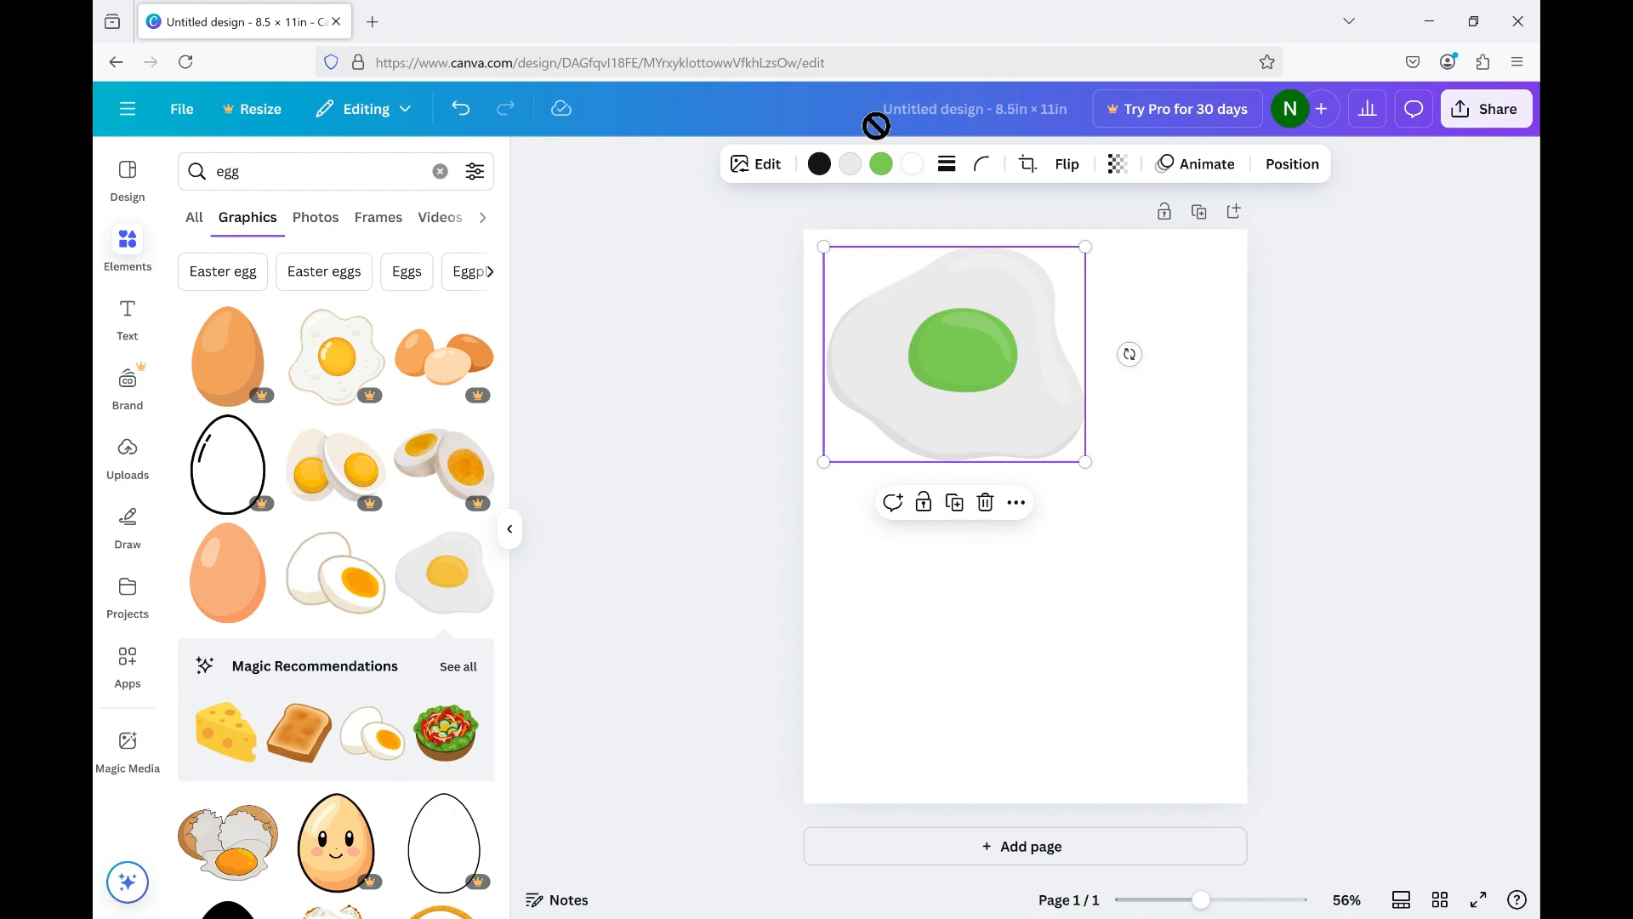
Recolour the egg's yolk to the light orange default colour and deselect the egg.
click(881, 170)
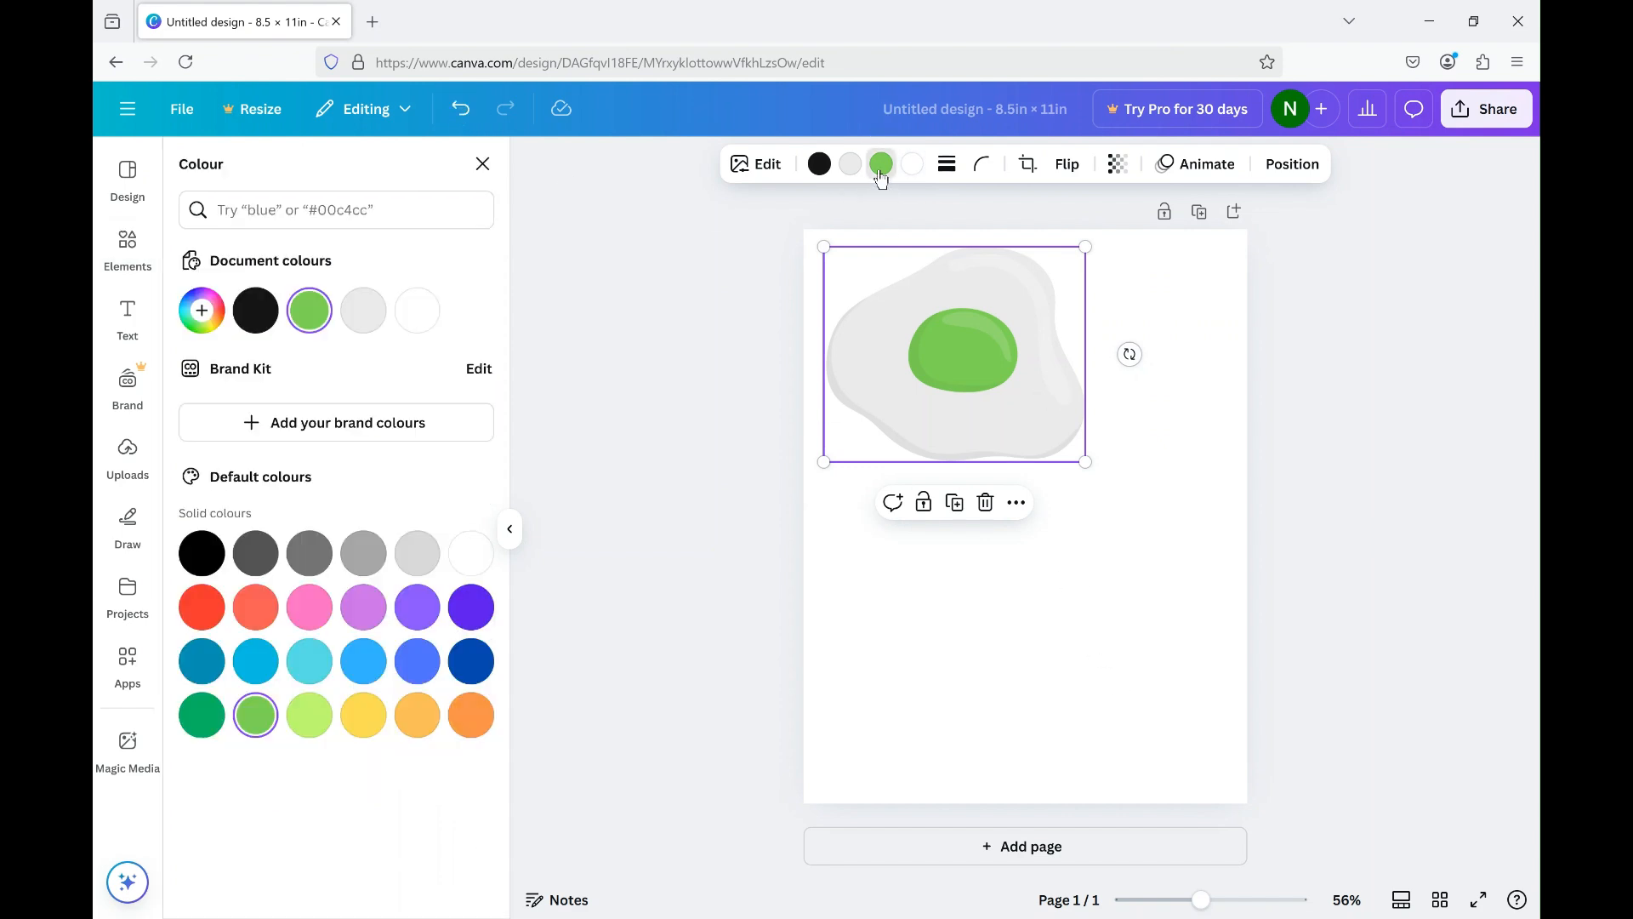
click(363, 716)
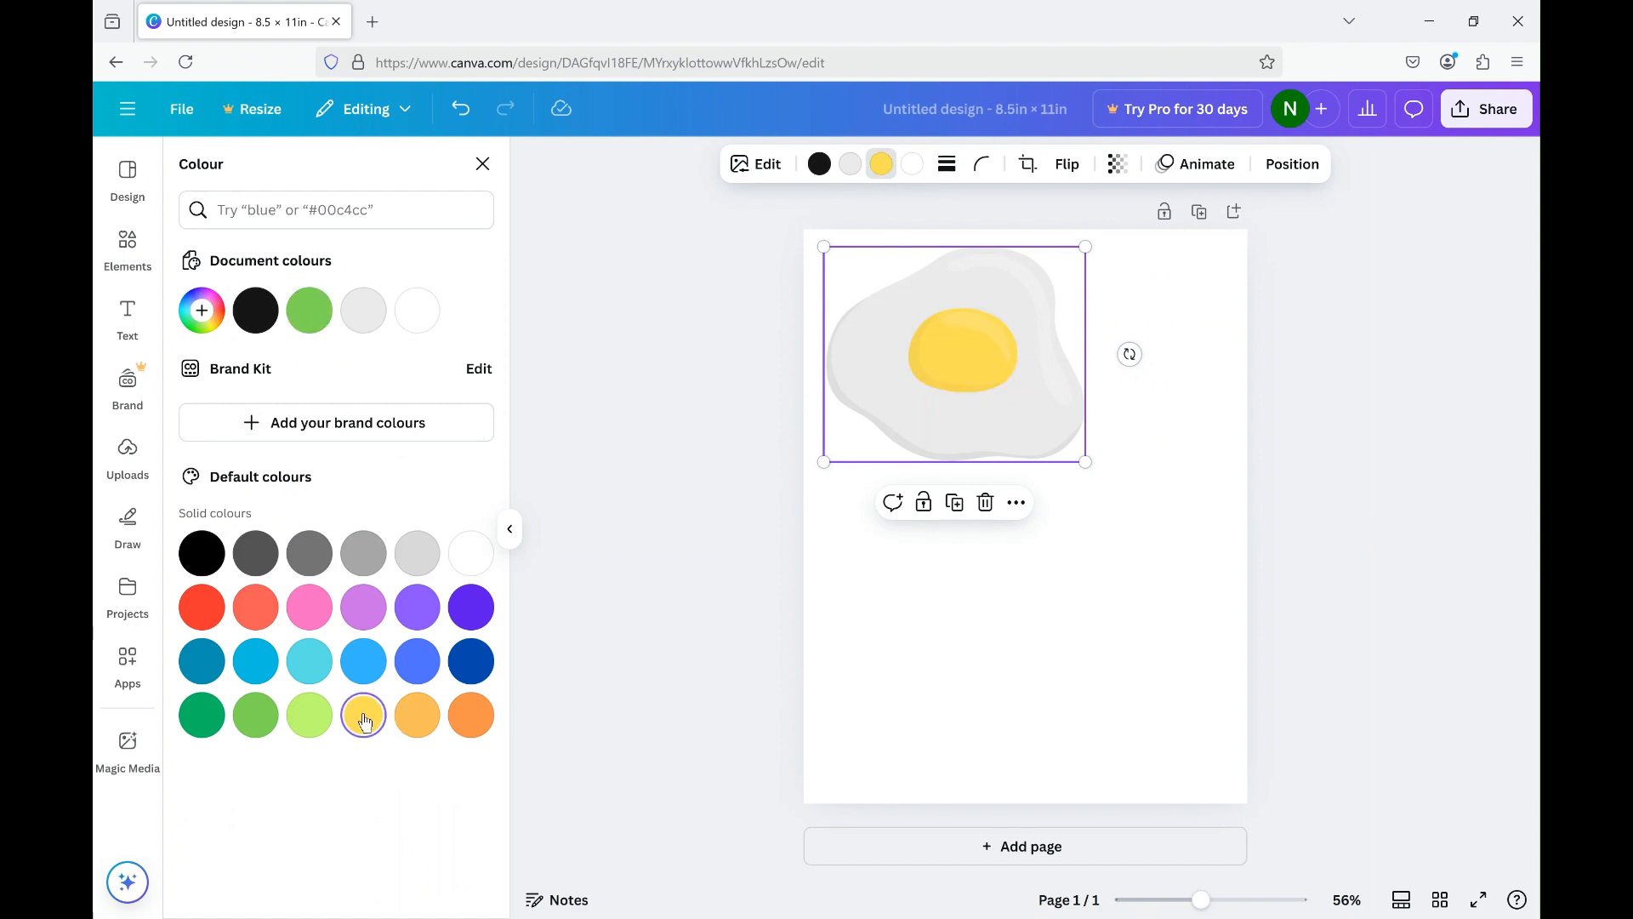
click(414, 715)
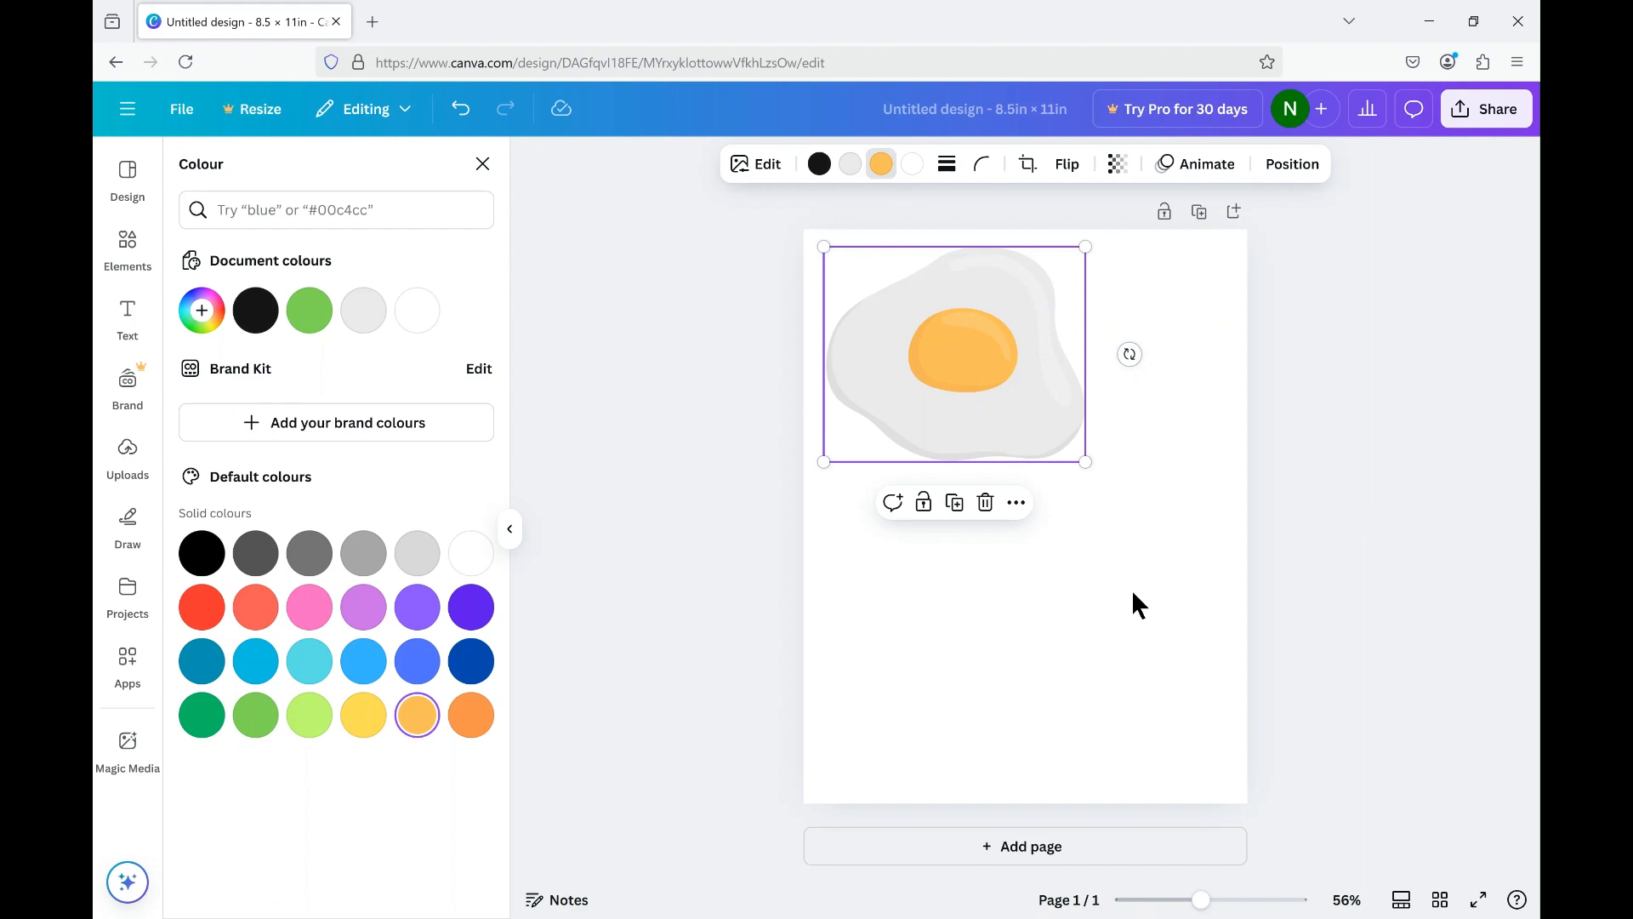
click(482, 164)
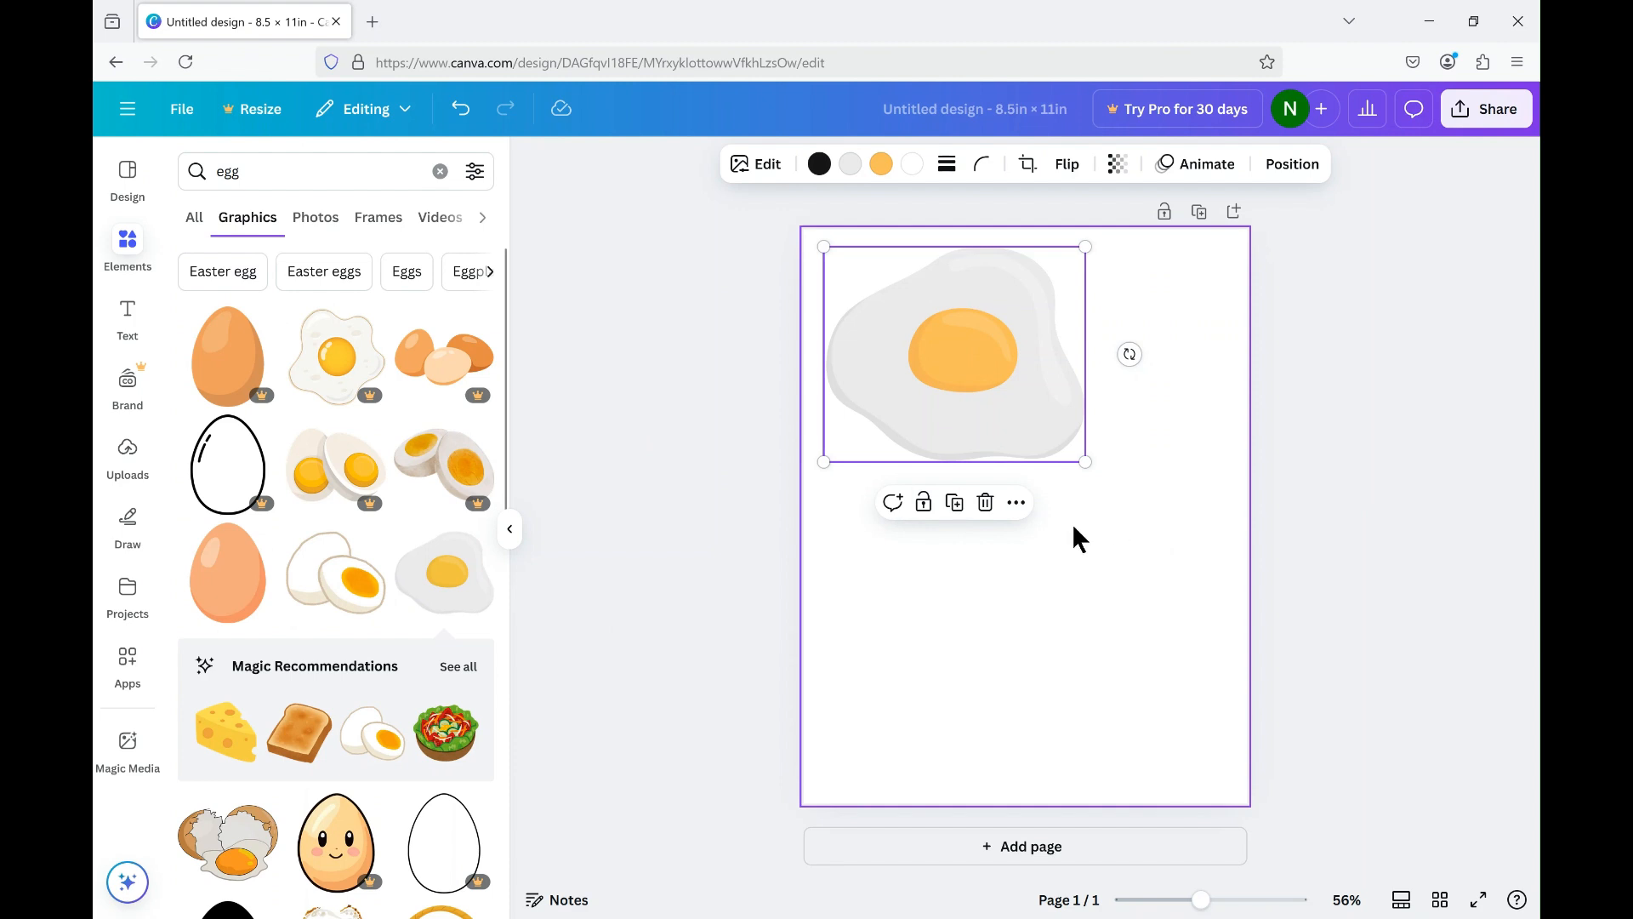
click(1053, 487)
click(1021, 417)
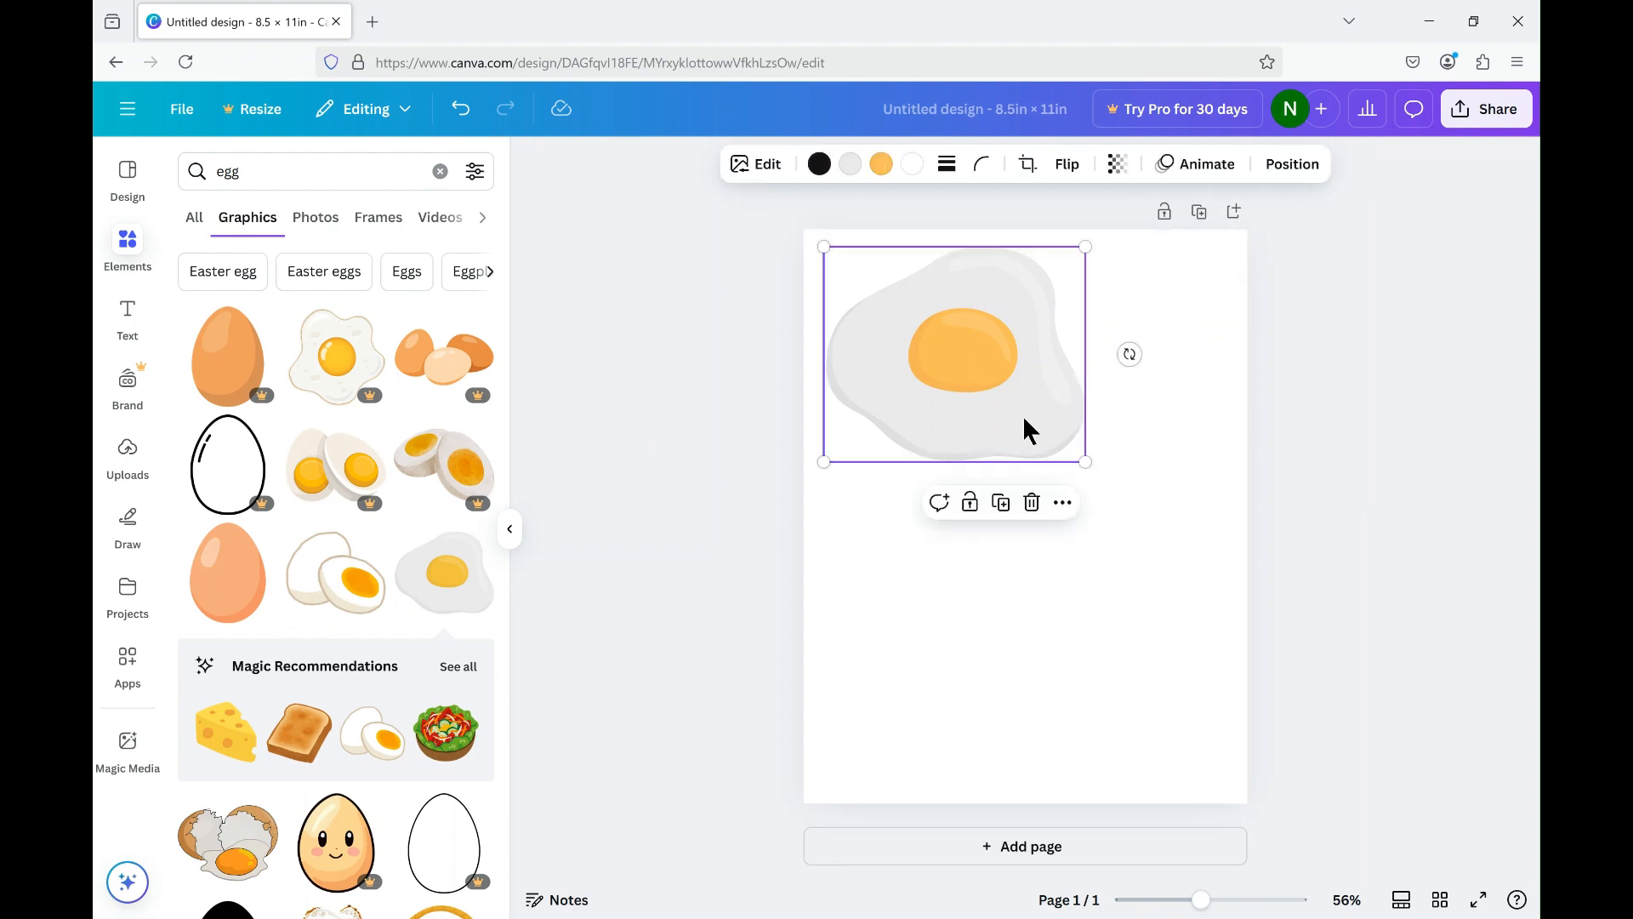
click(1140, 490)
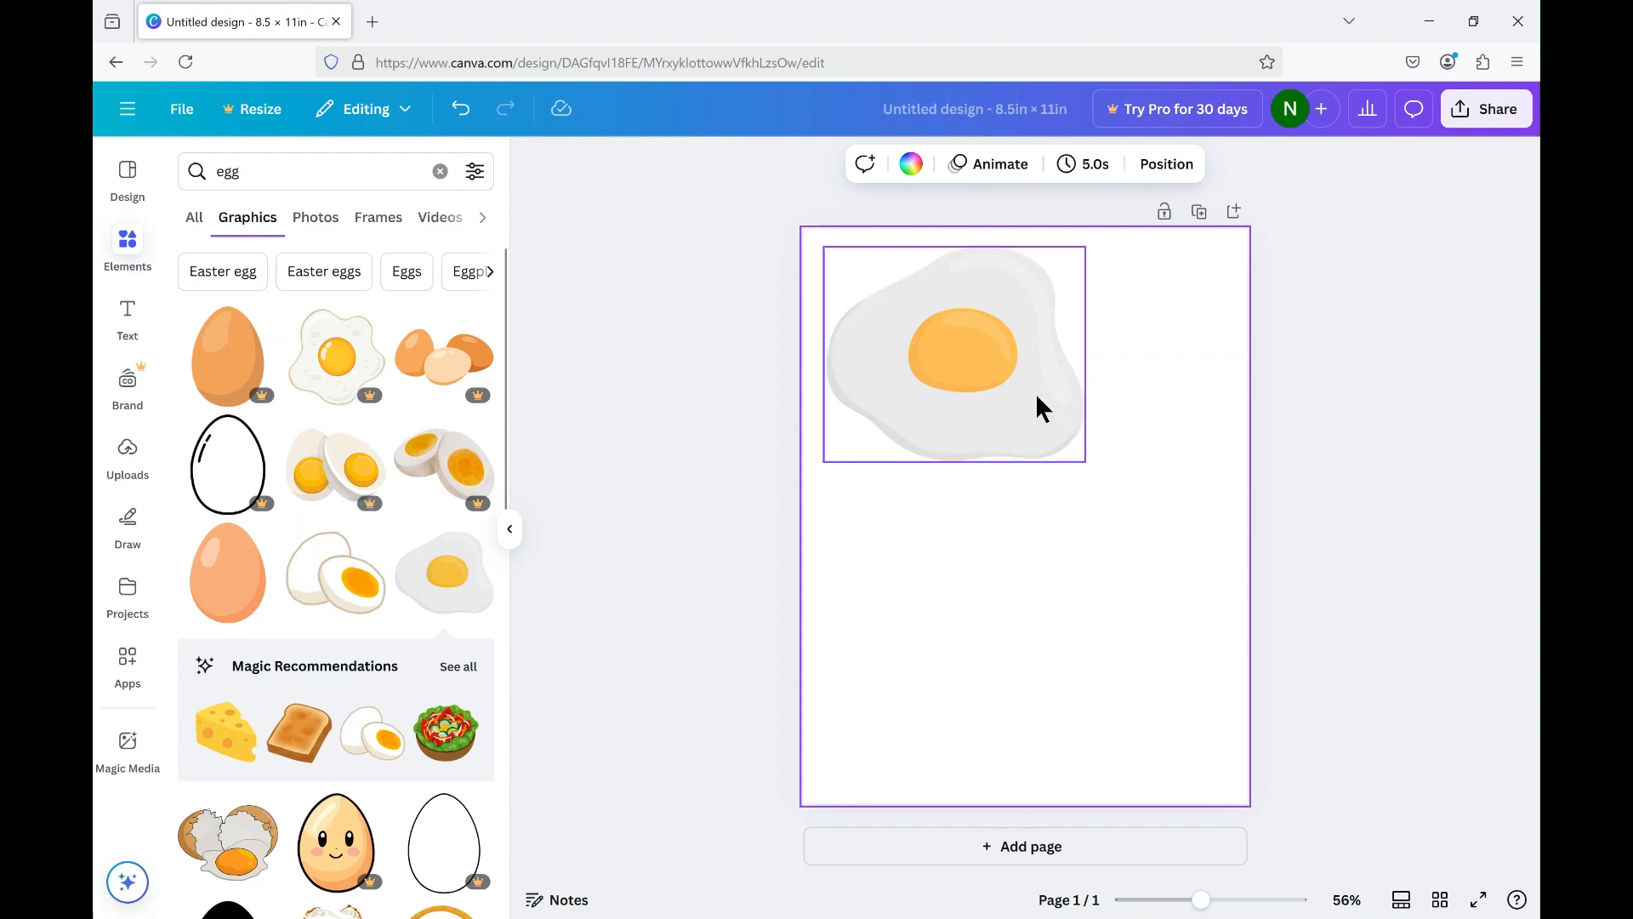
Show all Magic Recommendations for the fried egg and add the toasted bread slice to the page.
click(467, 676)
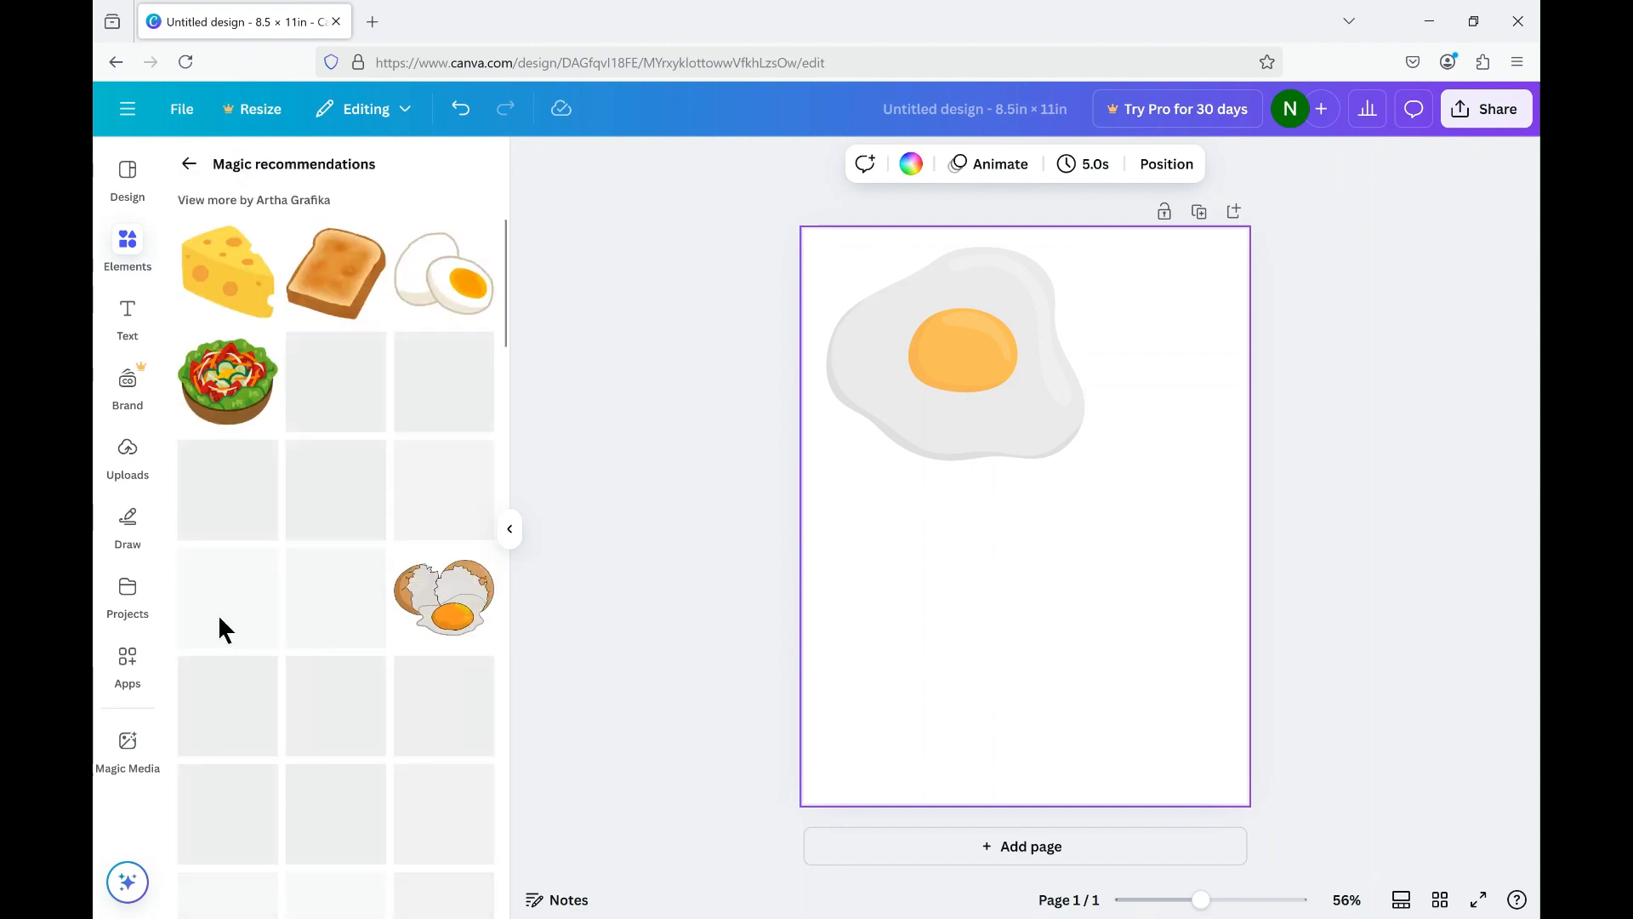
click(341, 291)
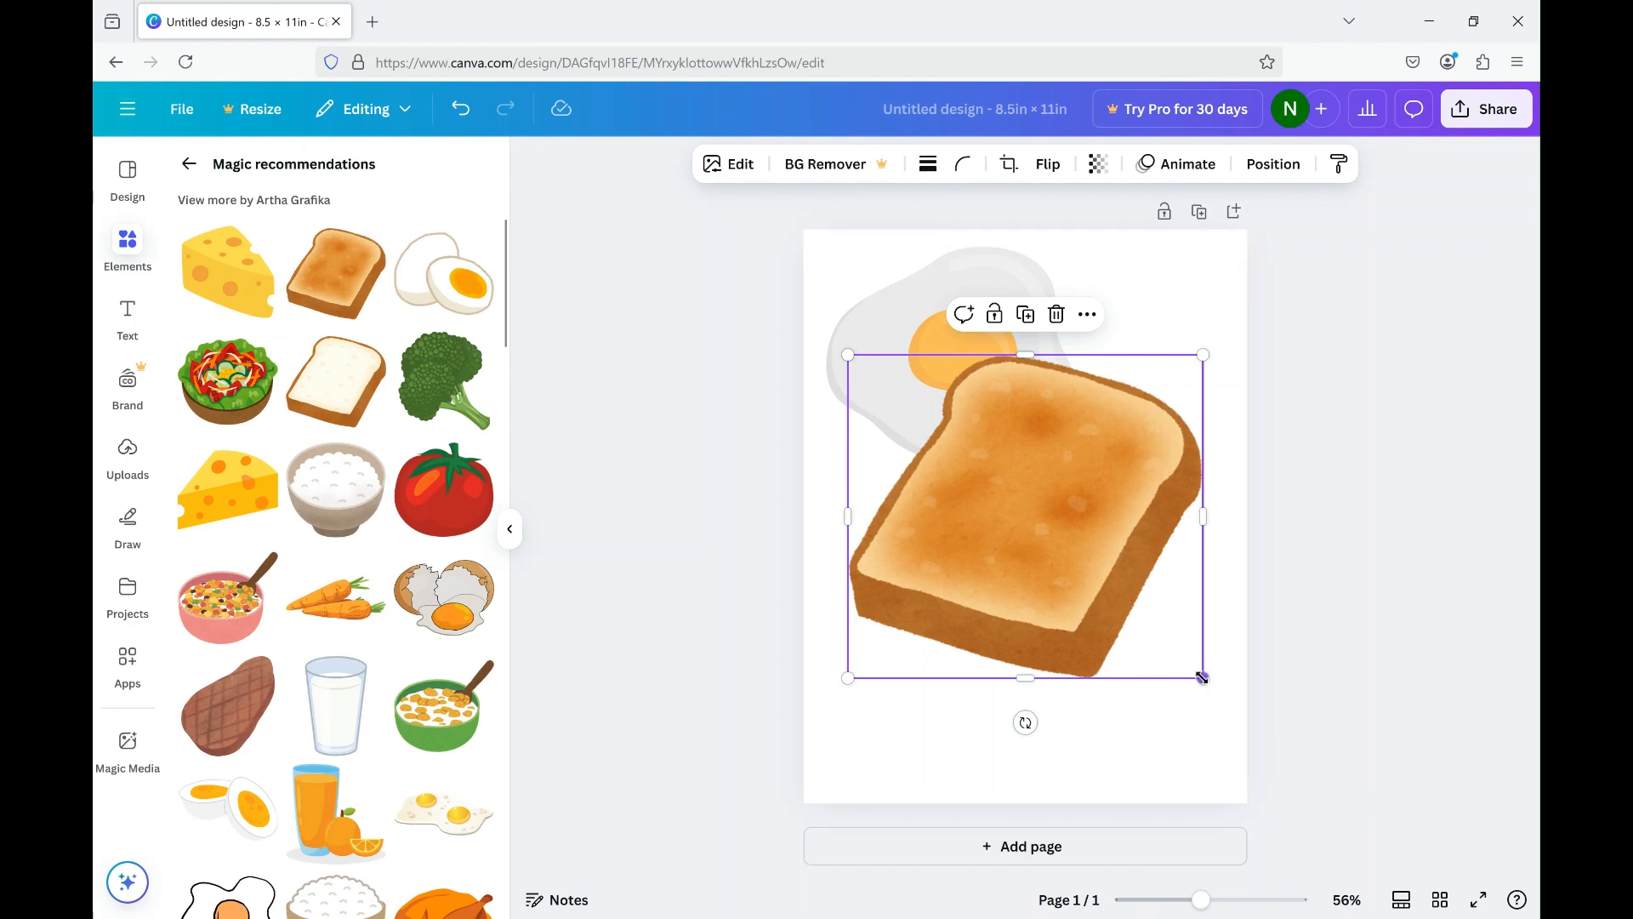
mouse_move(1203, 678)
mouse_down()
mouse_move(1075, 558)
mouse_move(1195, 685)
mouse_up()
click(1360, 498)
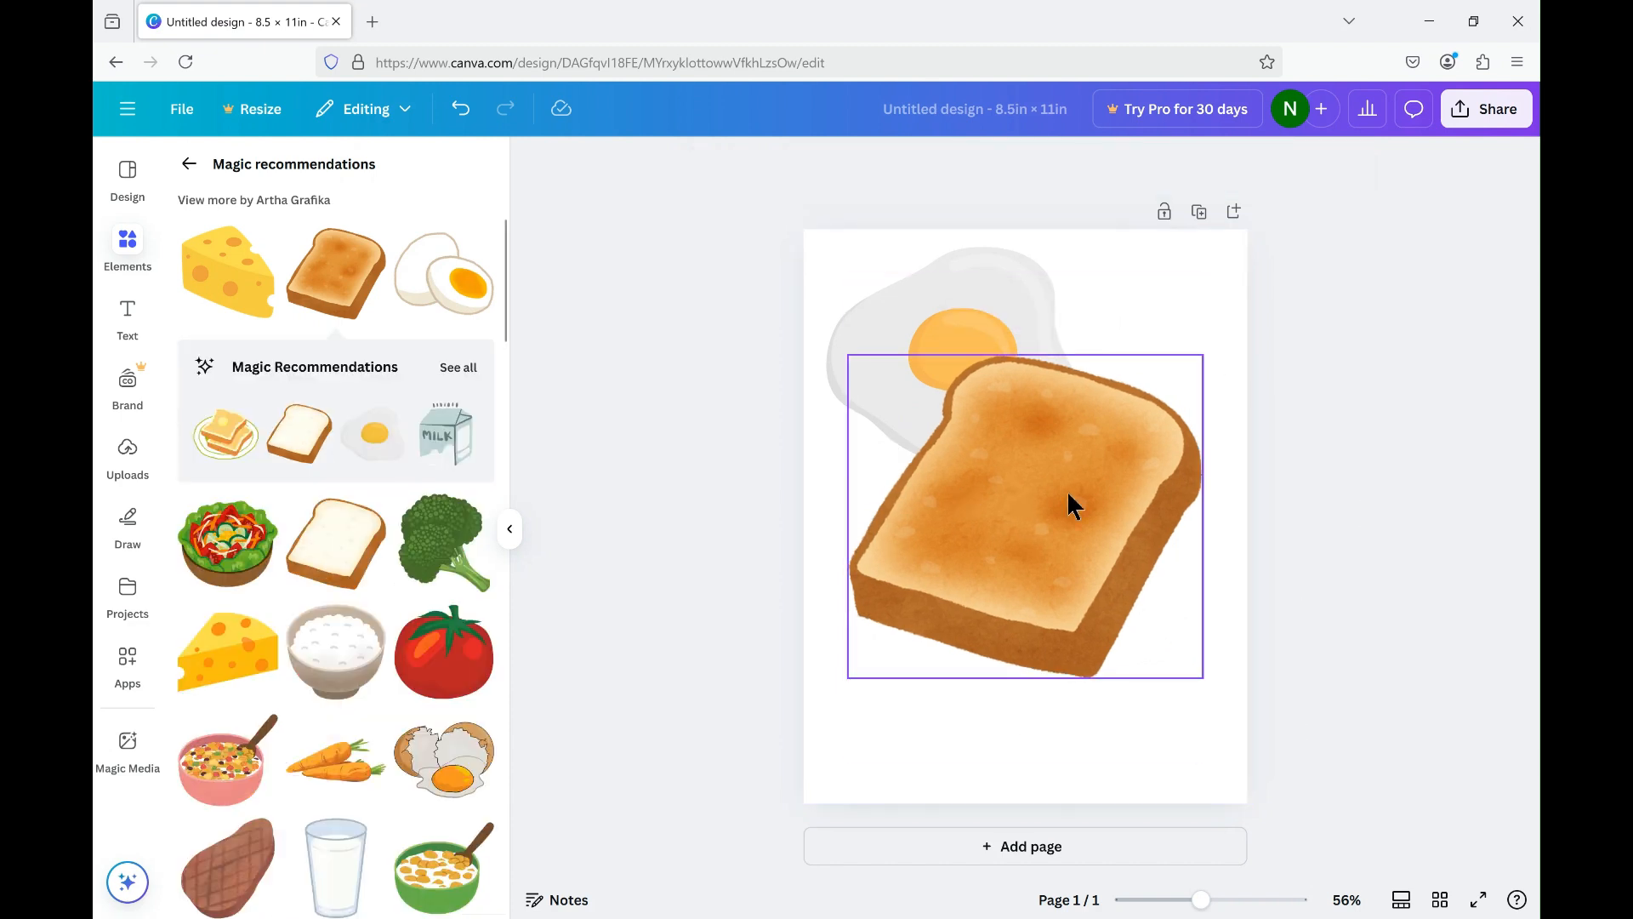
Send the toast backward behind the fried egg and move the egg onto the middle of the toast.
click(1070, 494)
right_click(1068, 495)
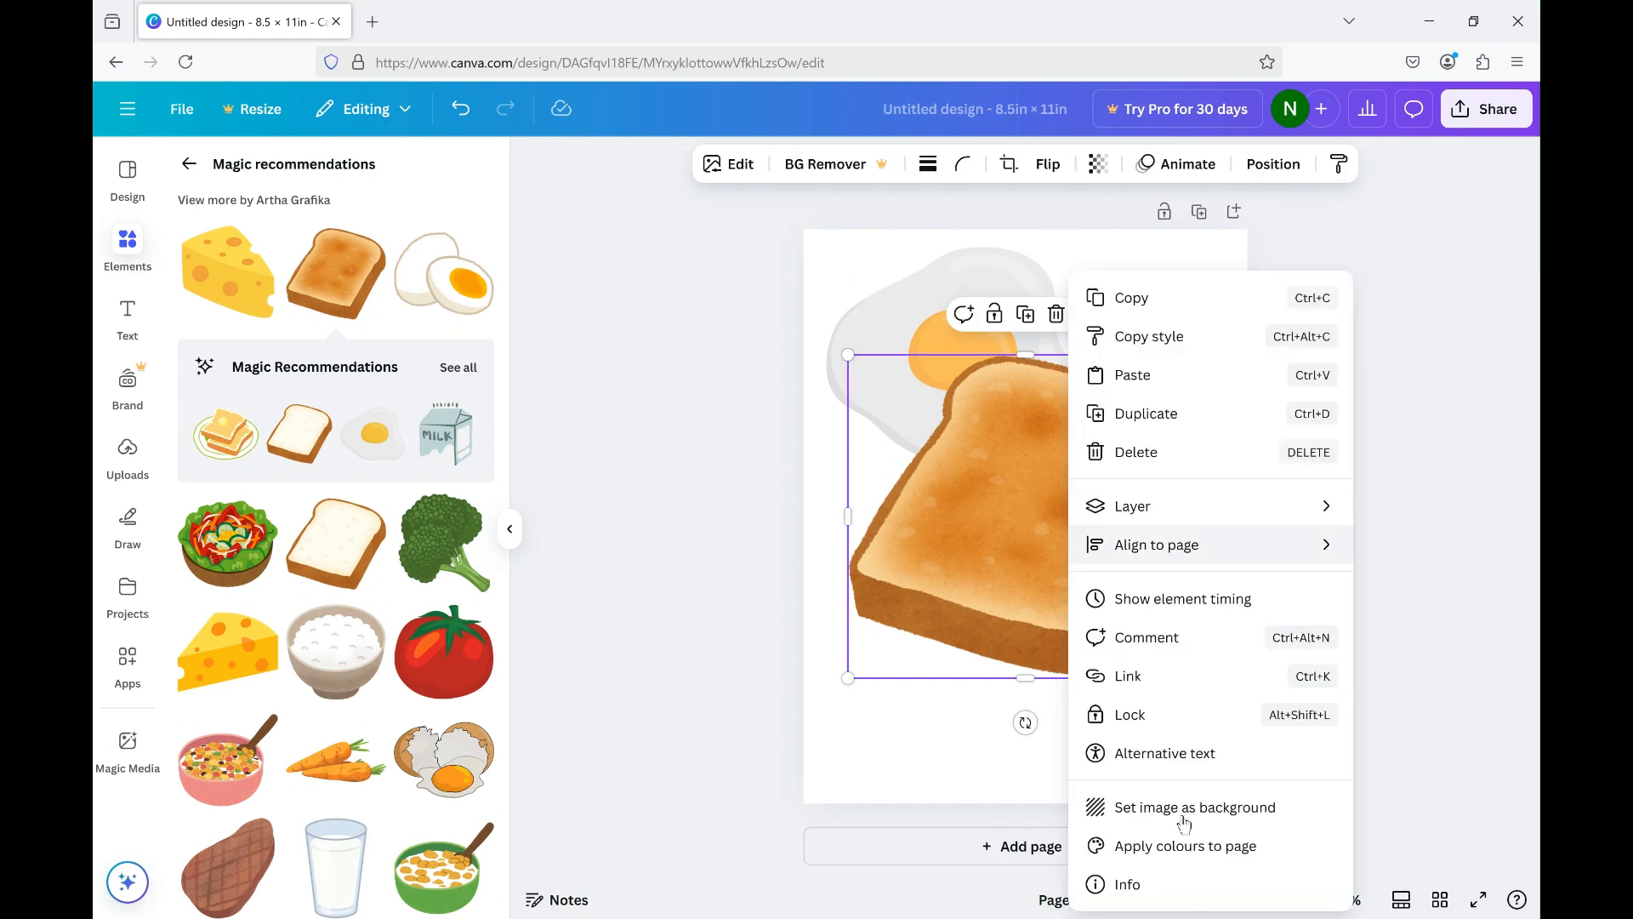
mouse_move(1191, 509)
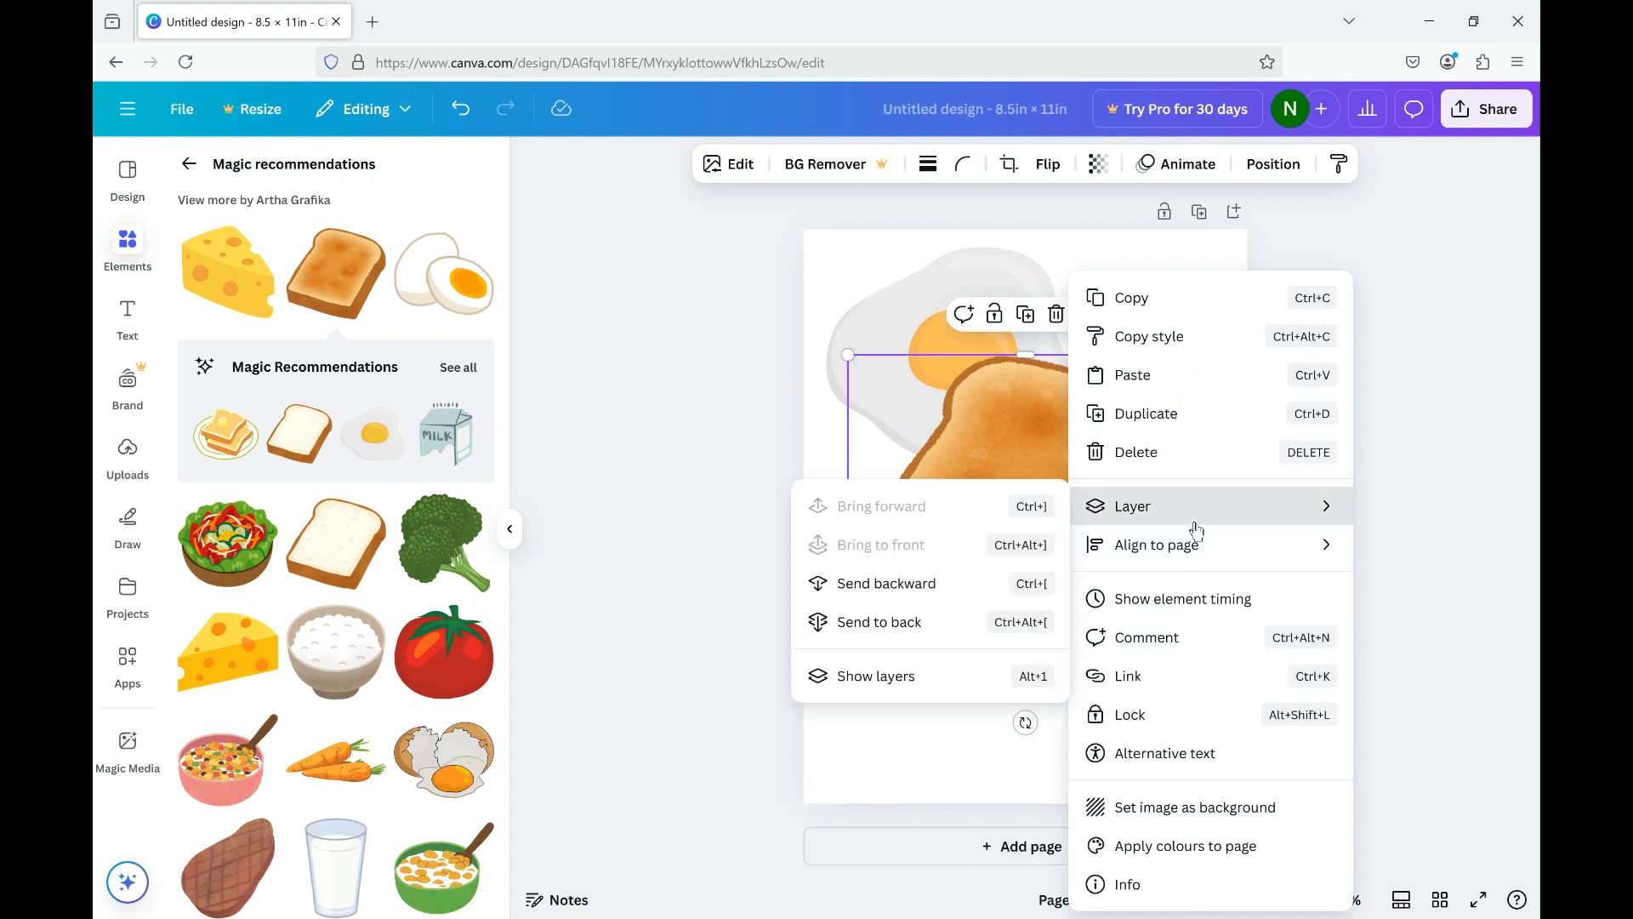
click(915, 600)
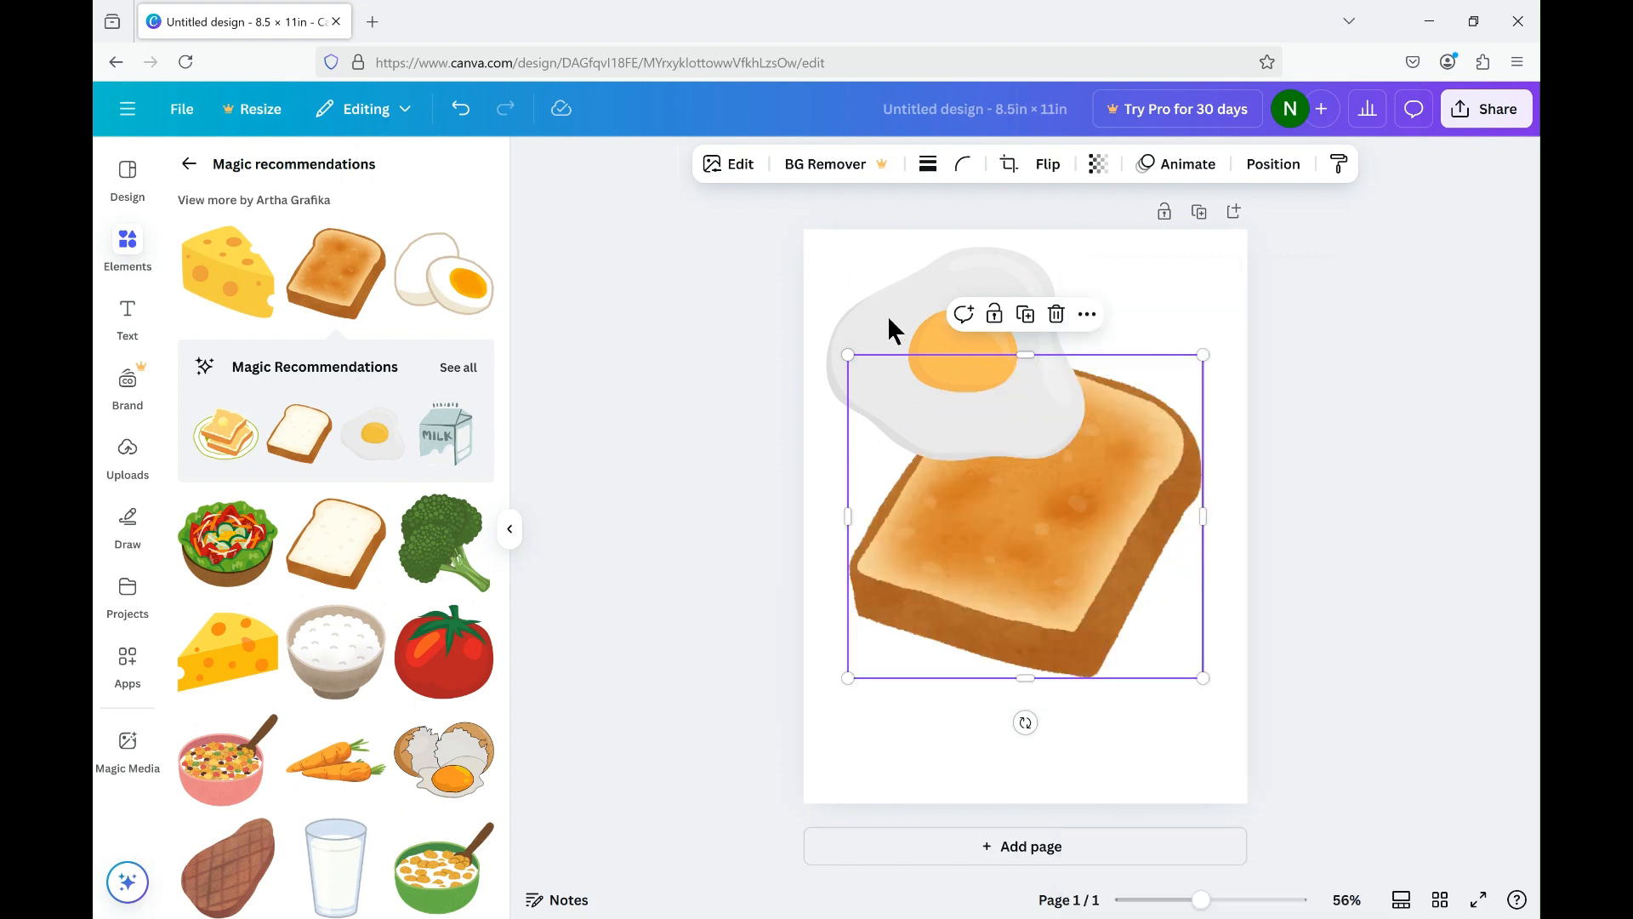
click(1284, 321)
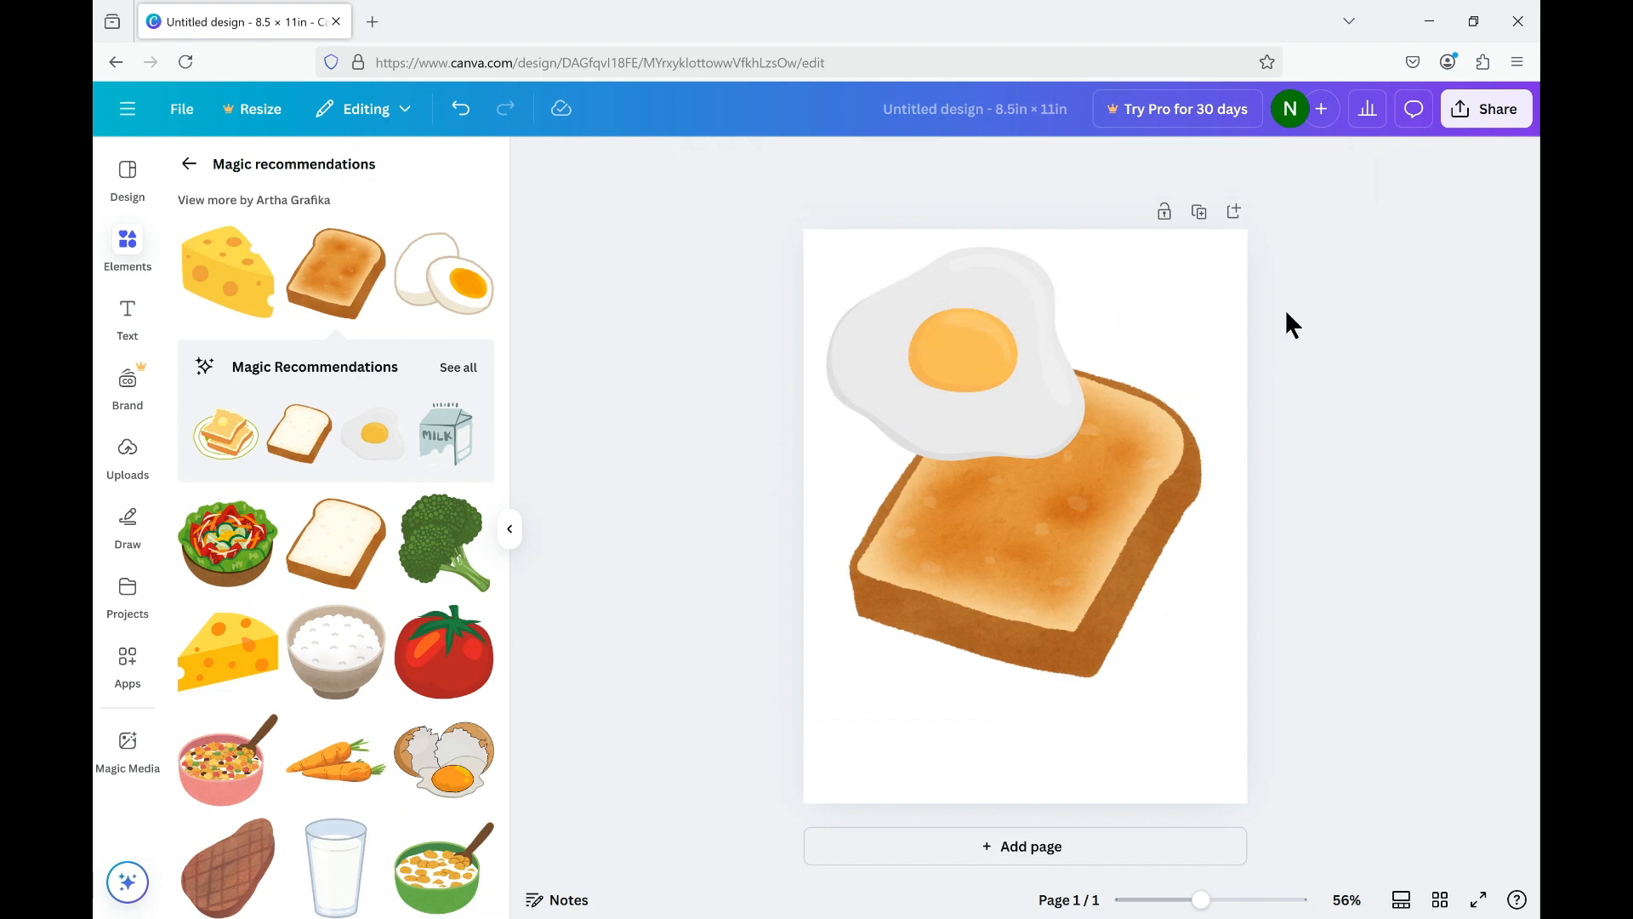
drag(954, 332, 1015, 458)
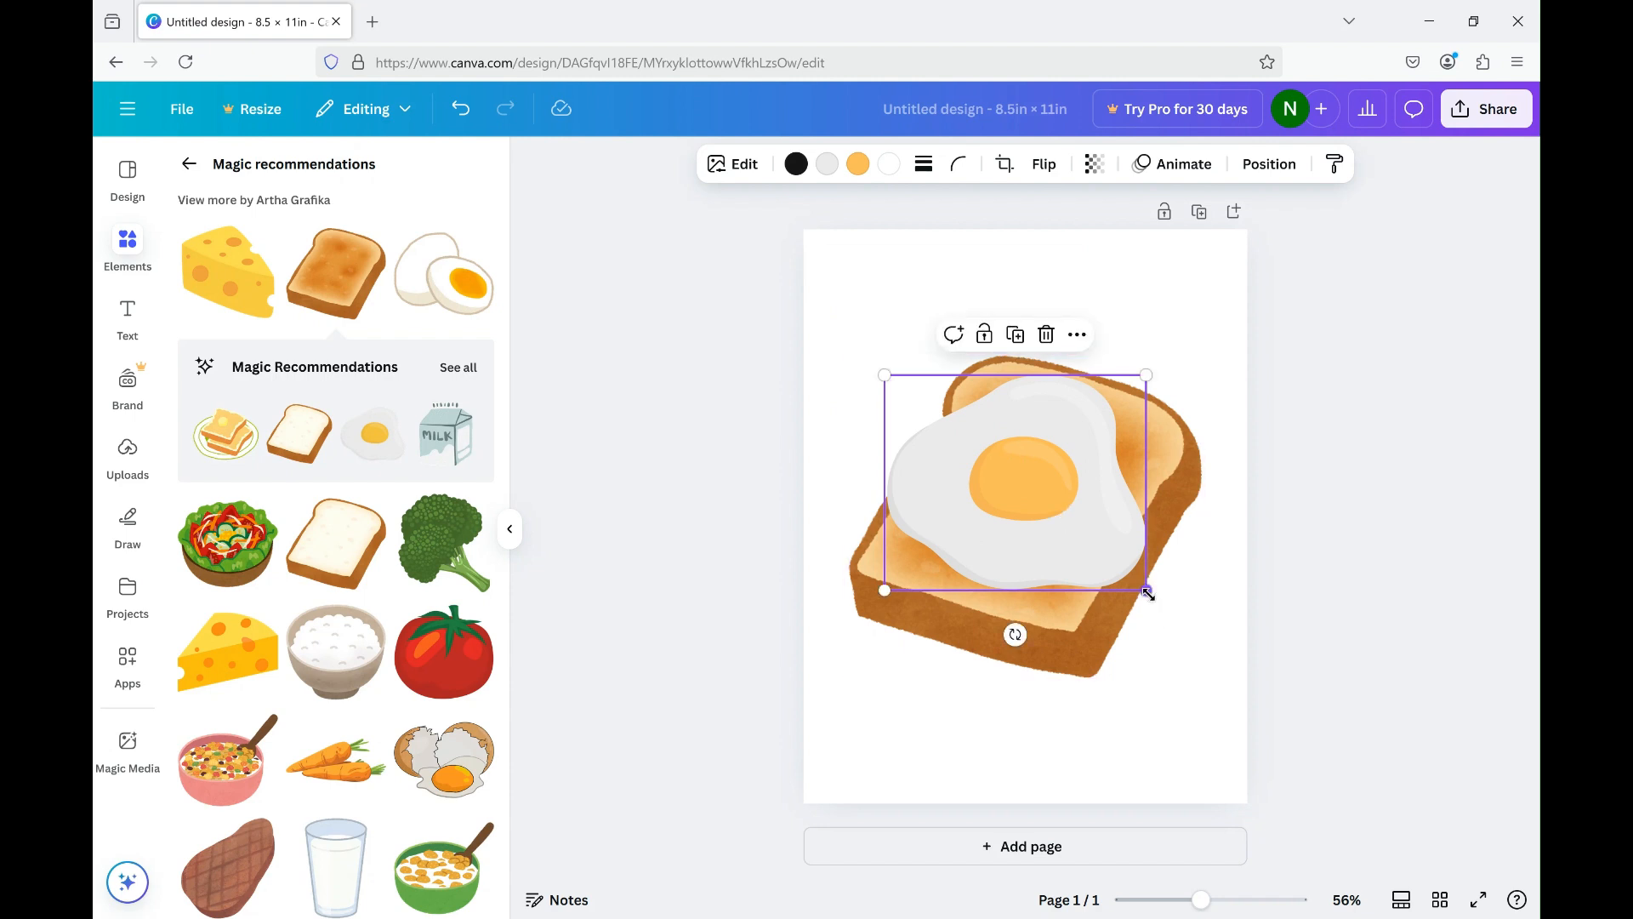
Shrink the fried egg to about 4.4 × 3.6 in and rotate it to follow the toast's tilt, keeping it centred on the slice.
drag(1130, 586, 1115, 572)
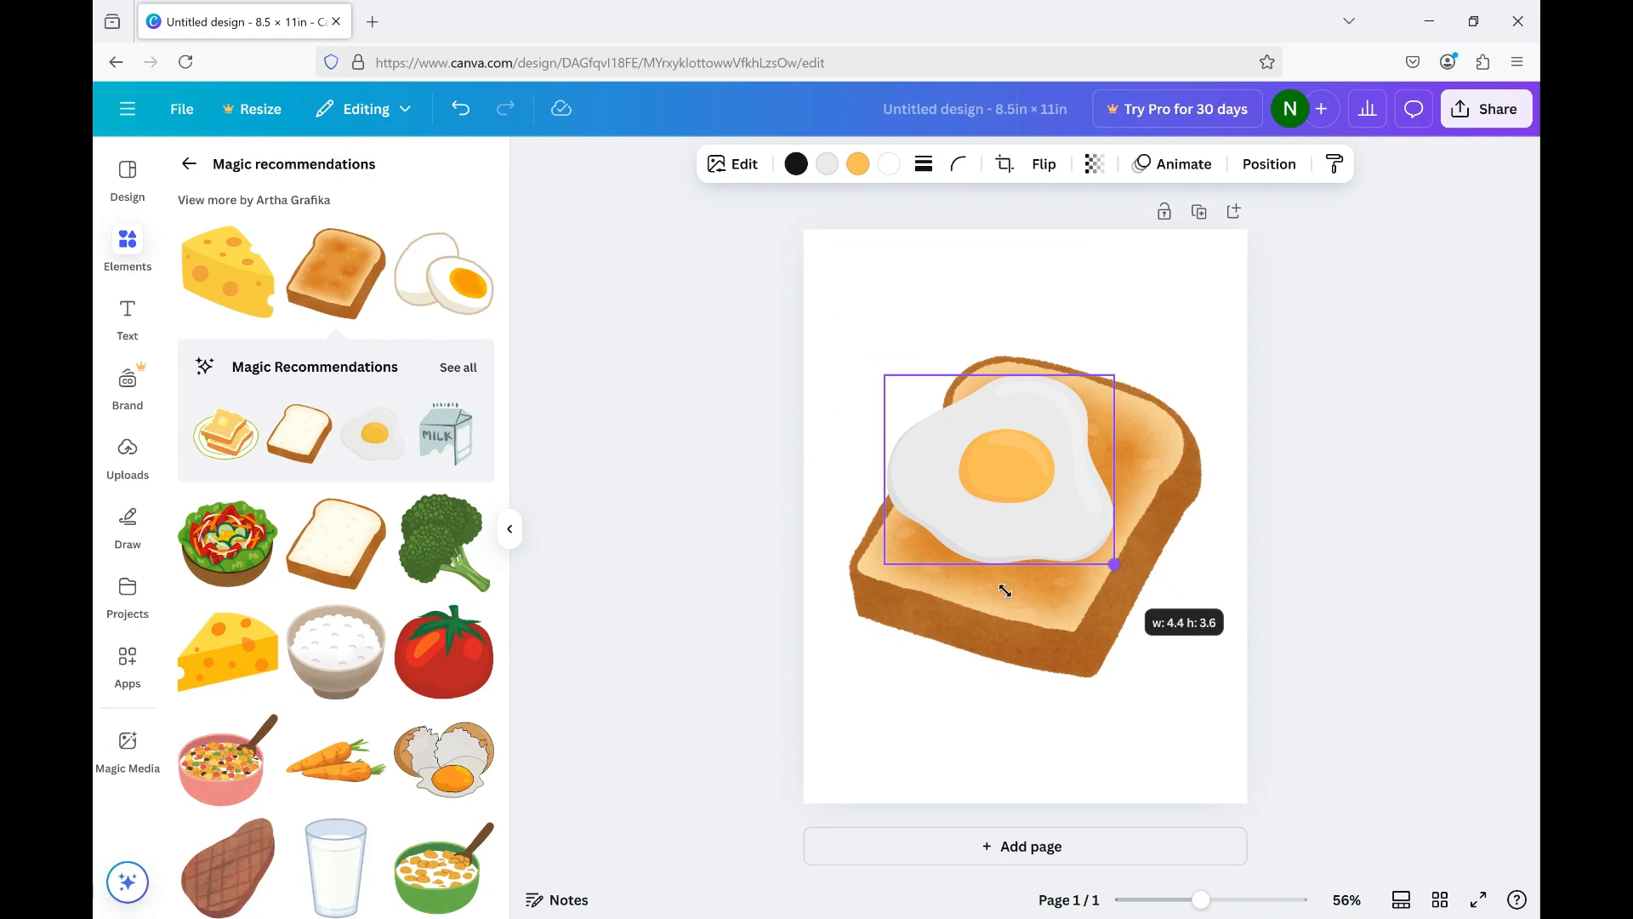
drag(1015, 581, 1020, 757)
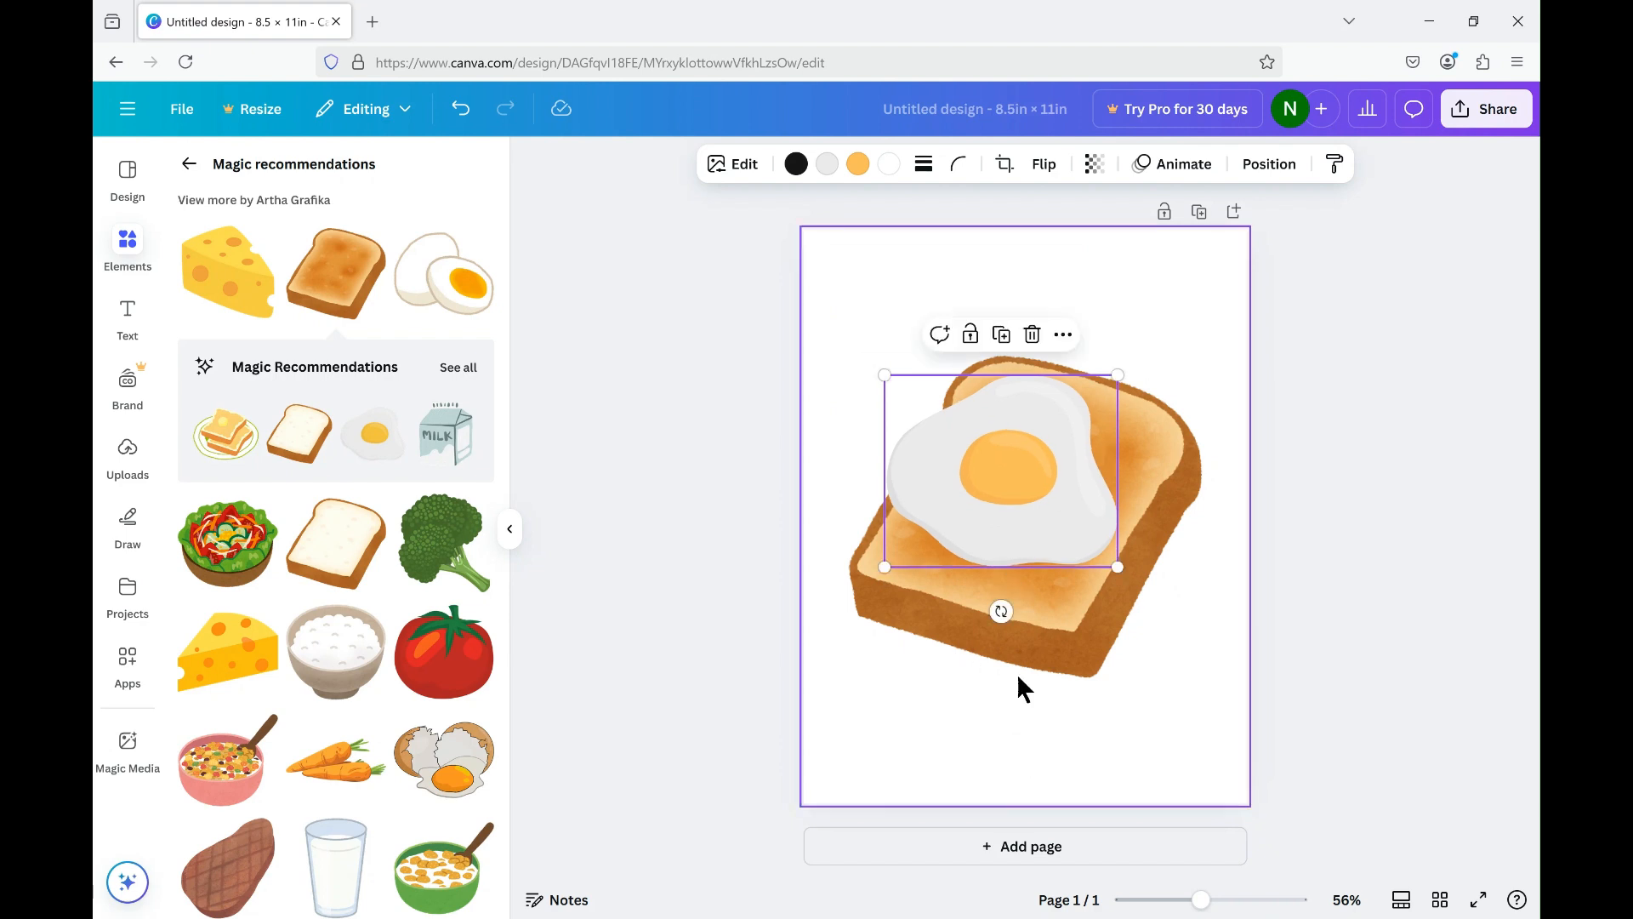
drag(1001, 610, 1097, 572)
mouse_move(1039, 494)
mouse_down()
mouse_move(1069, 488)
mouse_move(1060, 502)
mouse_up()
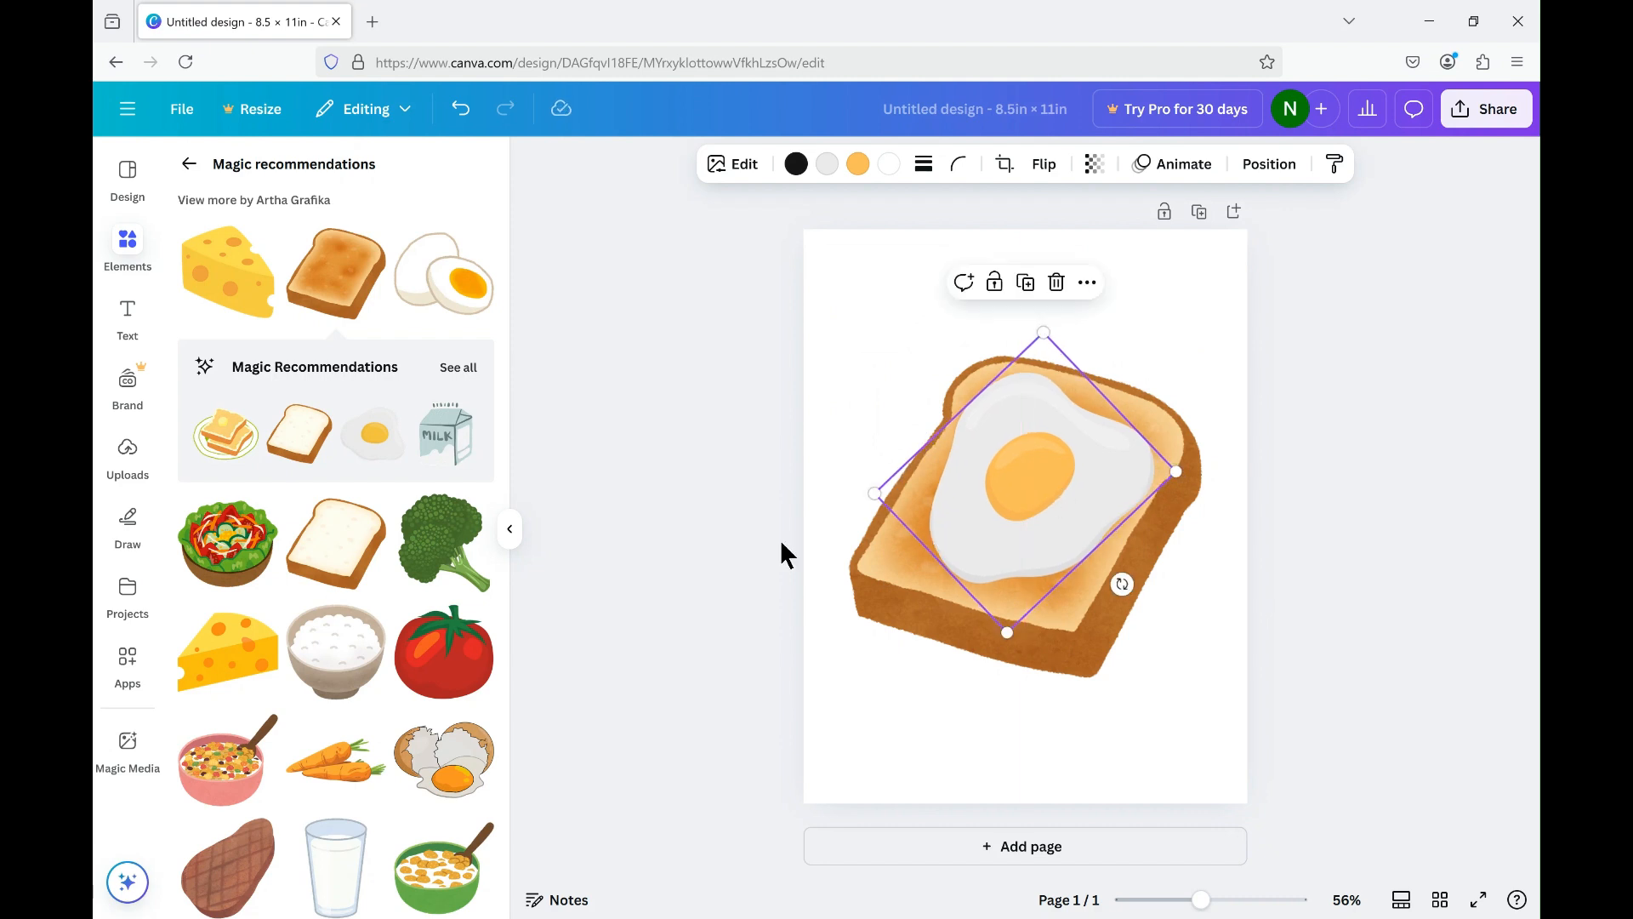
click(618, 513)
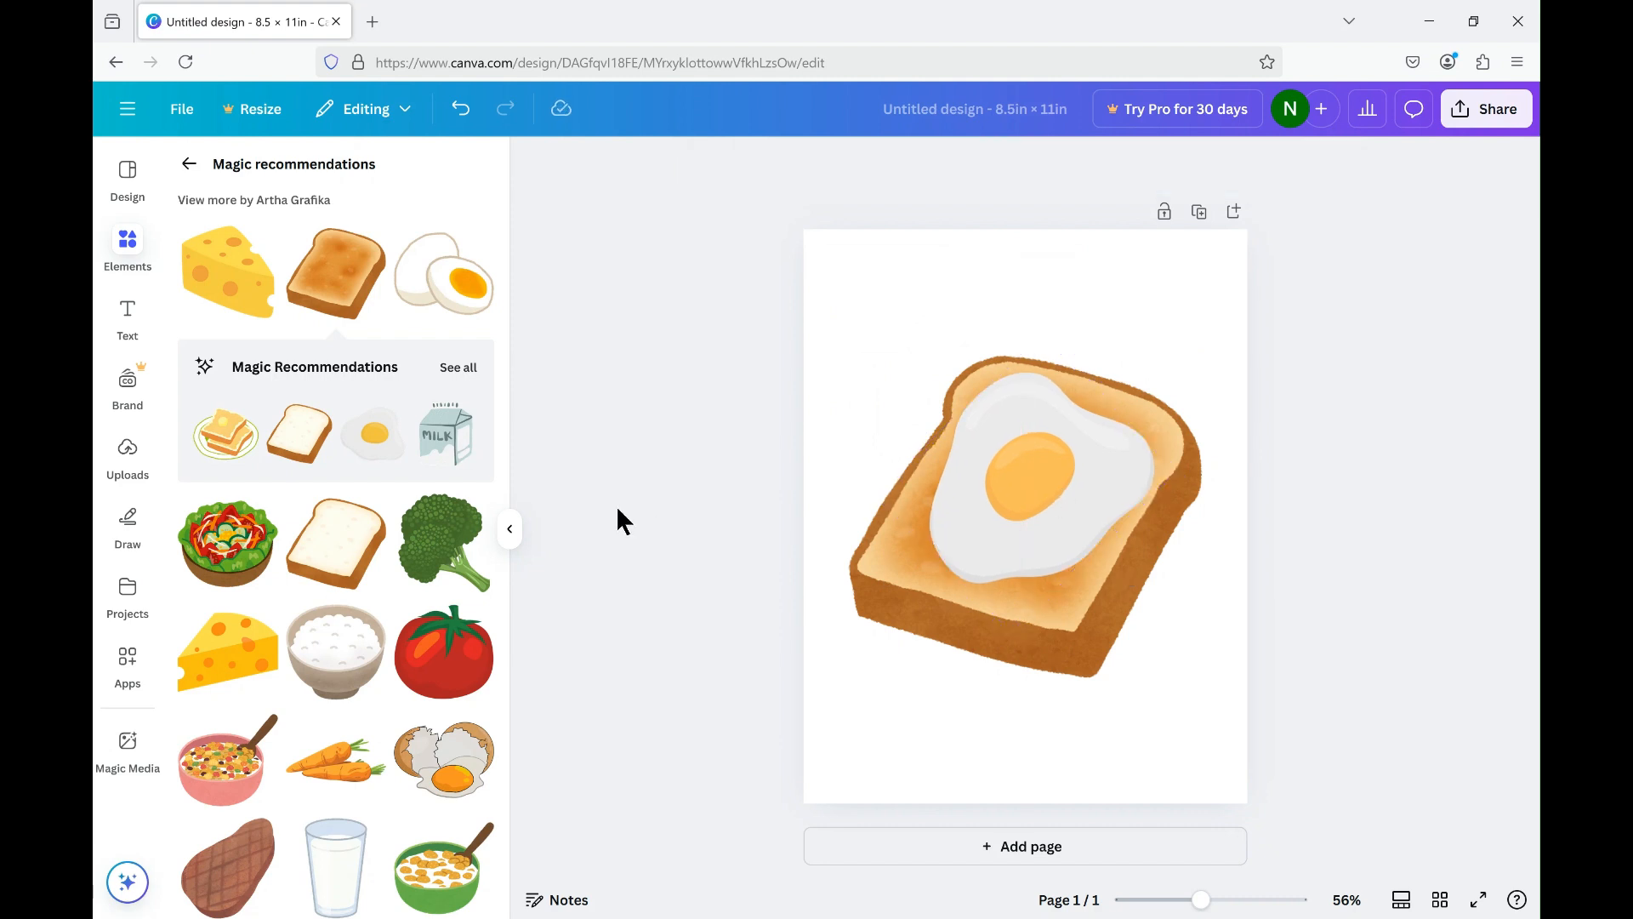
Enlarge the rotated fried egg proportionally so it covers more of the toast, and deselect it.
click(1099, 493)
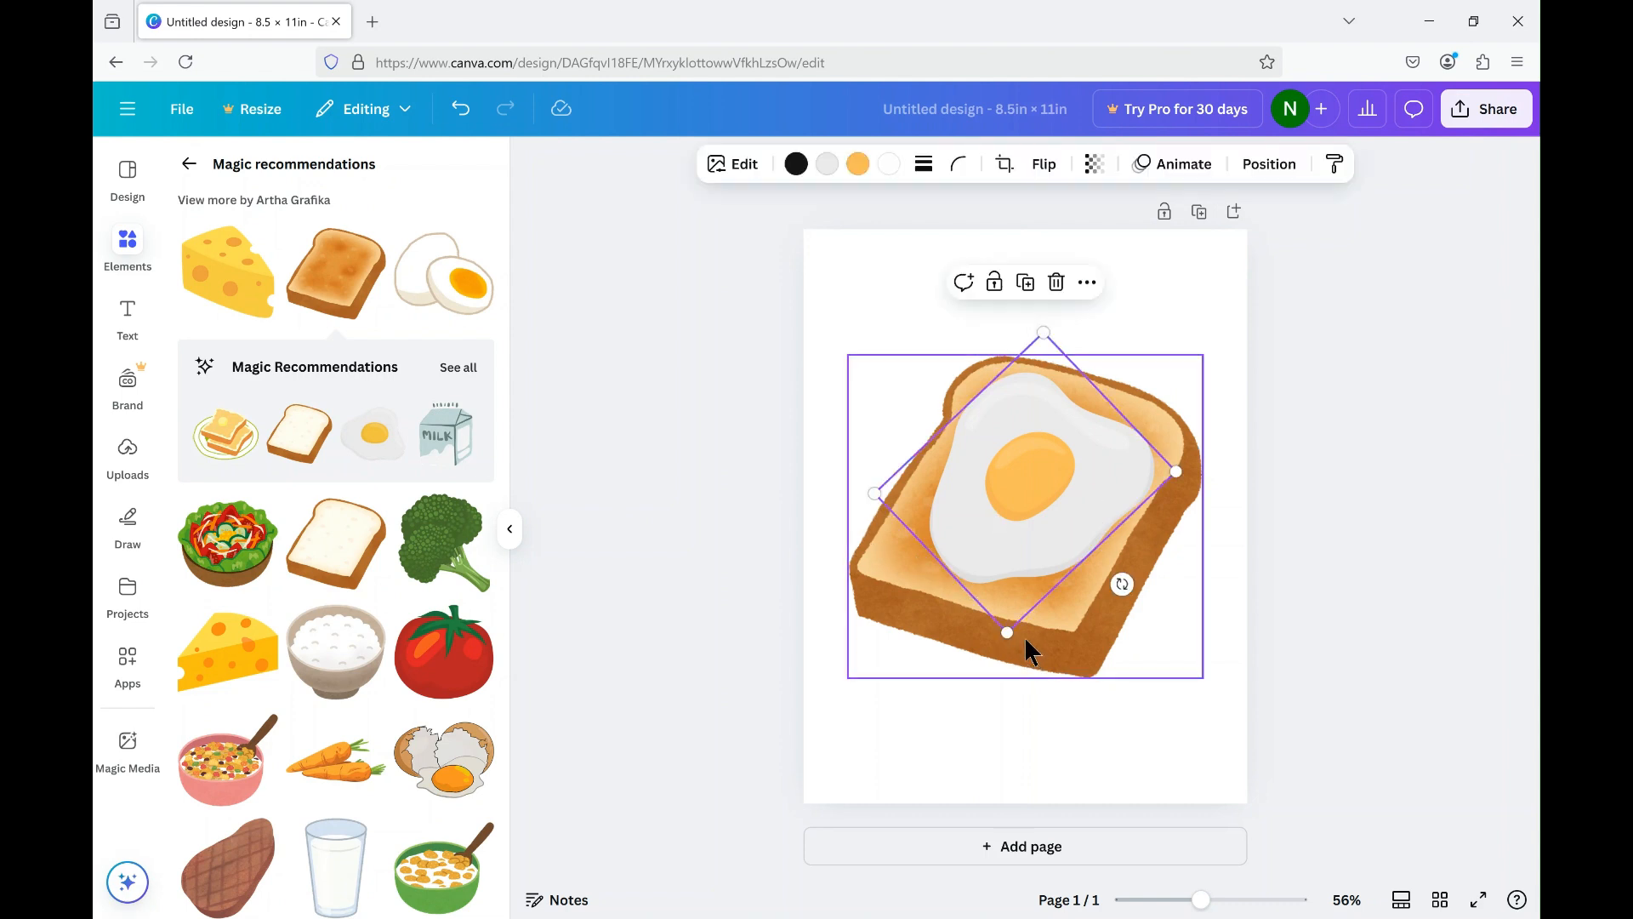
drag(1007, 632, 625, 531)
click(626, 534)
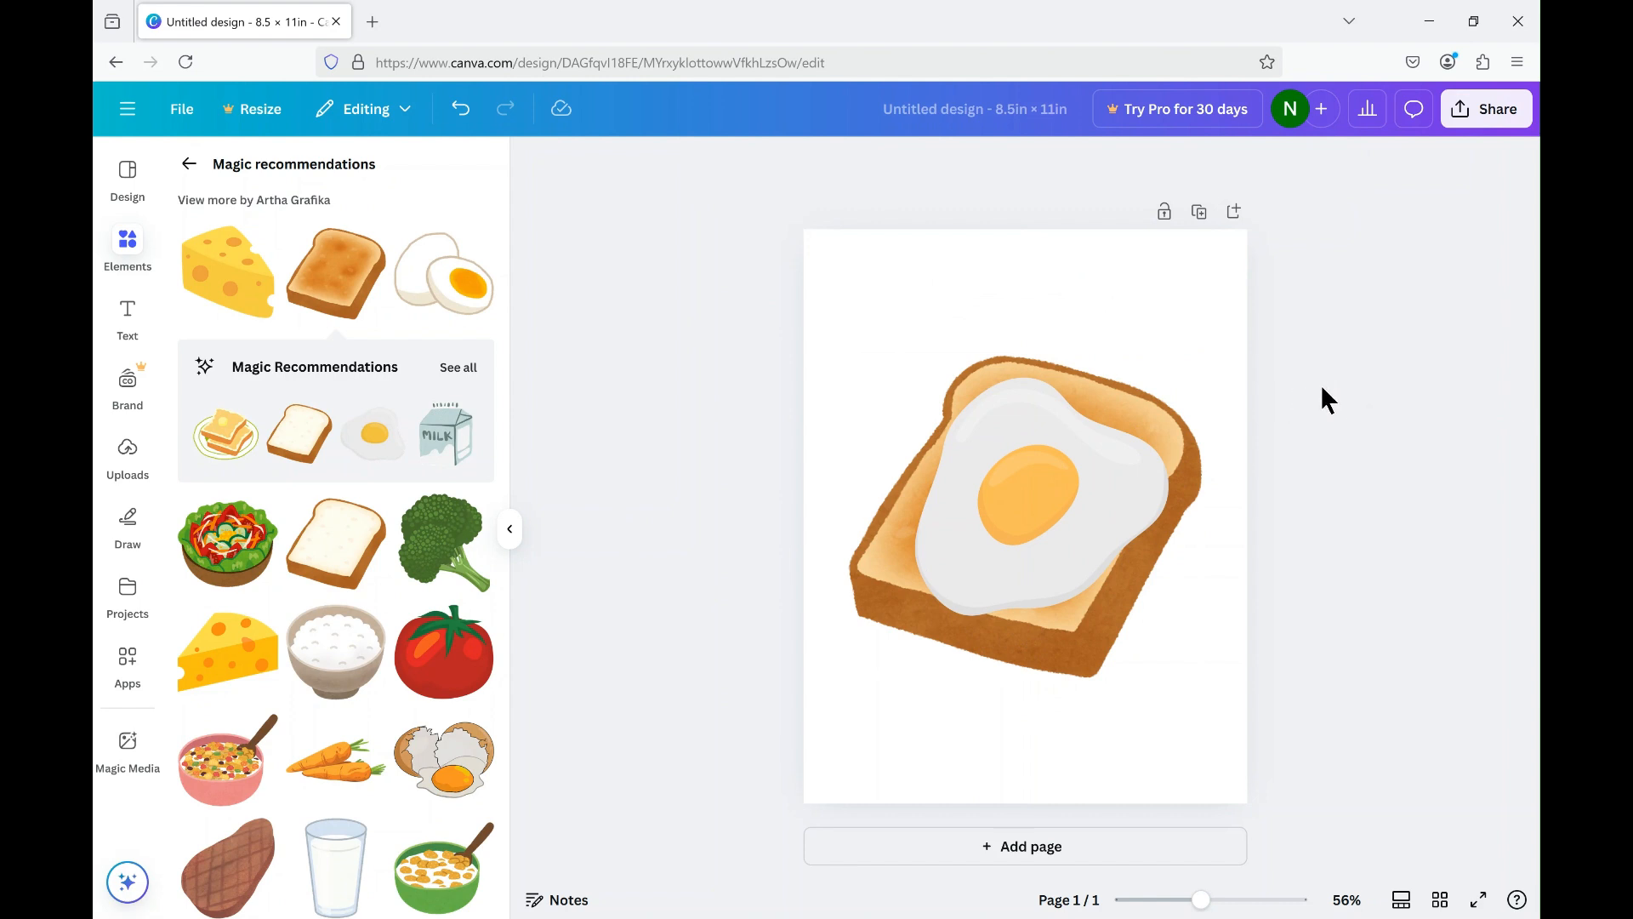
Group the fried egg with the toast, and shrink the group into the page's upper-left corner.
drag(1320, 384, 999, 494)
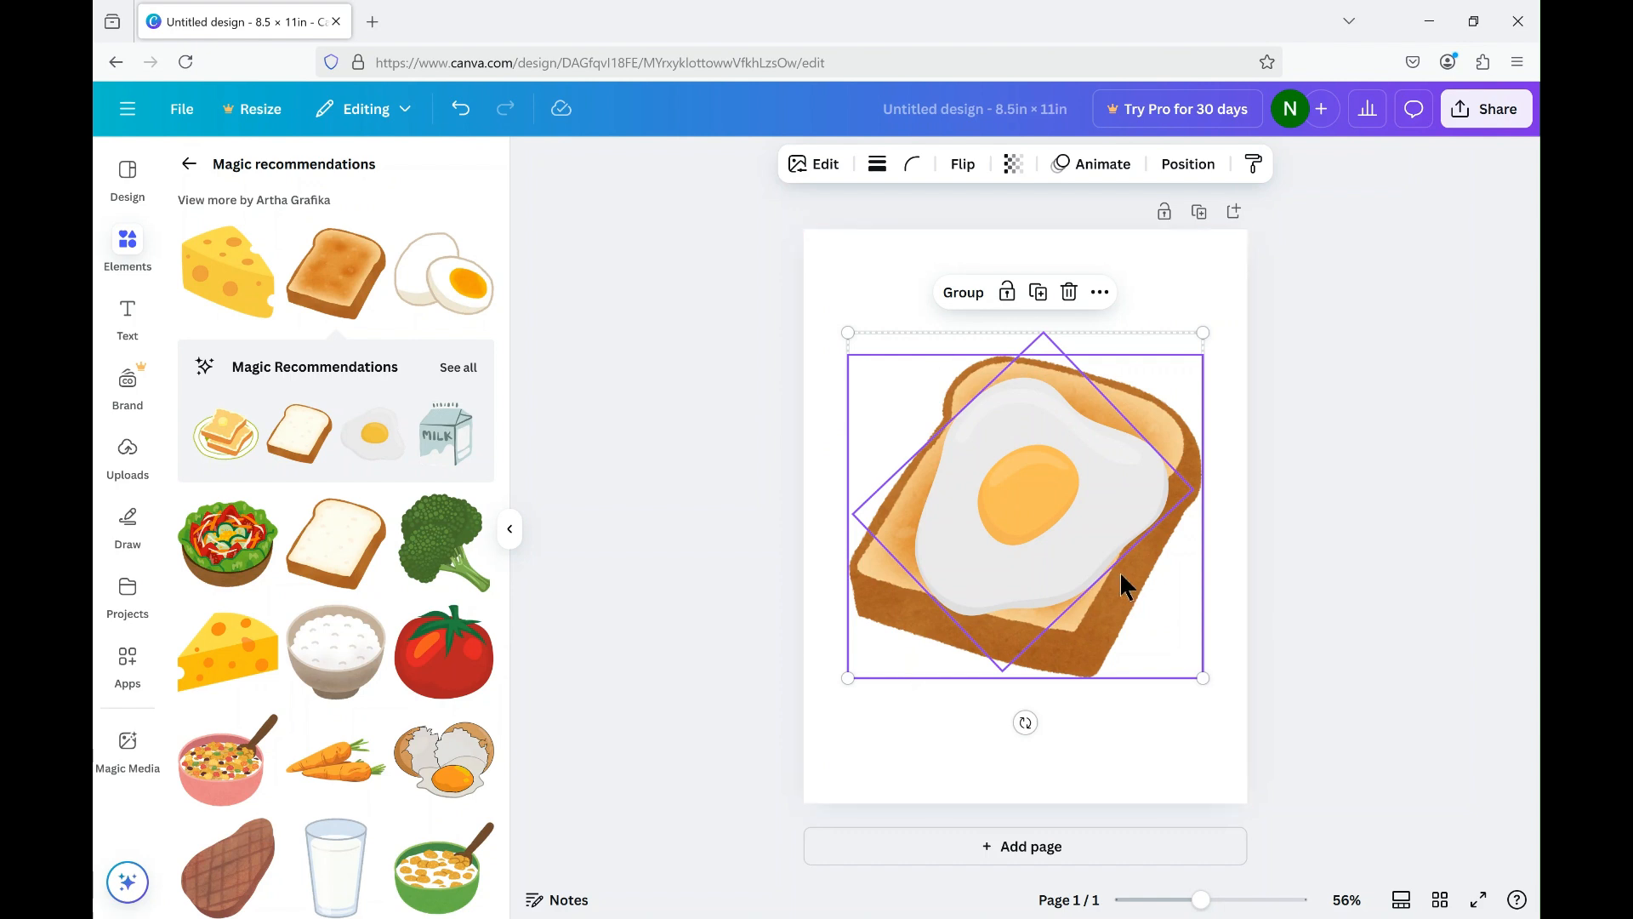
click(970, 293)
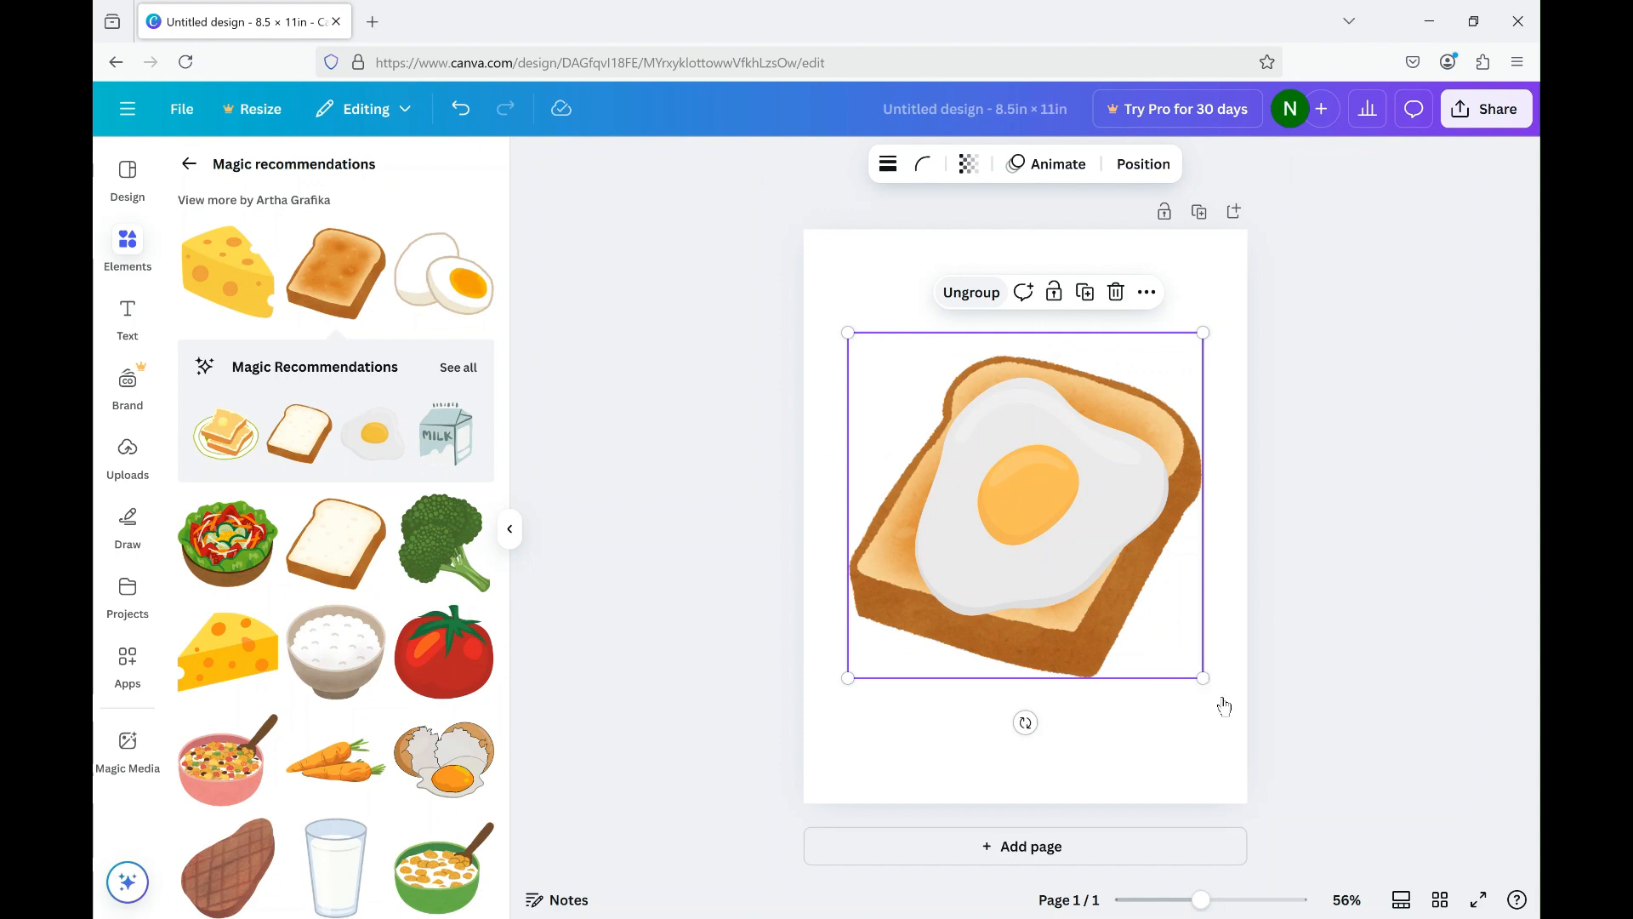
drag(1203, 678, 1031, 509)
drag(948, 390, 944, 350)
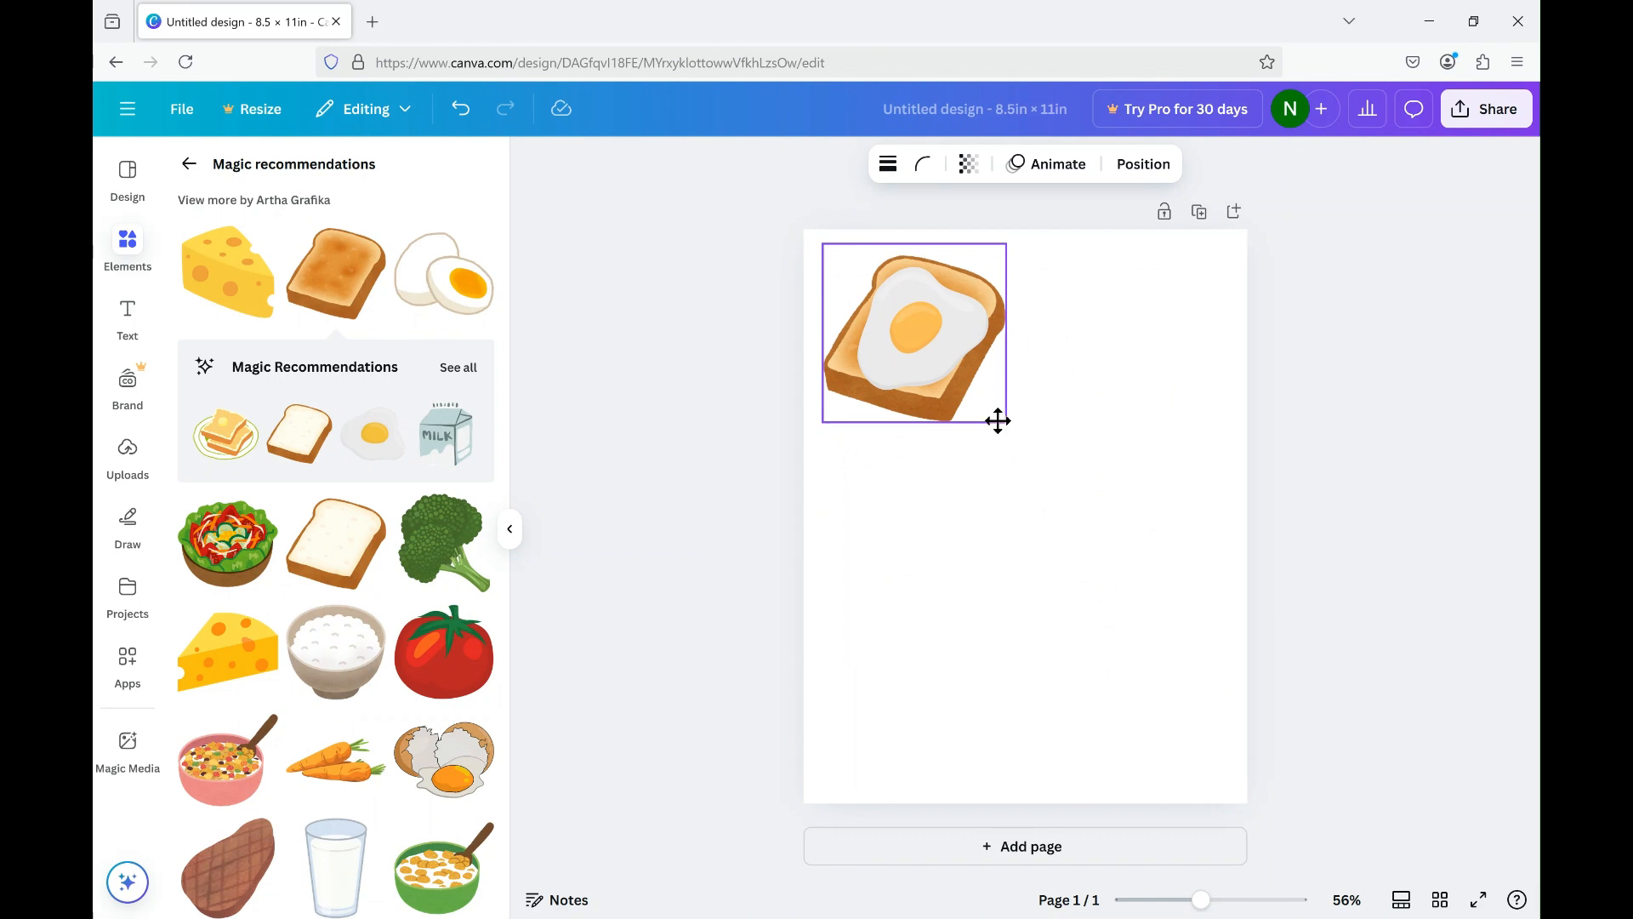
click(977, 481)
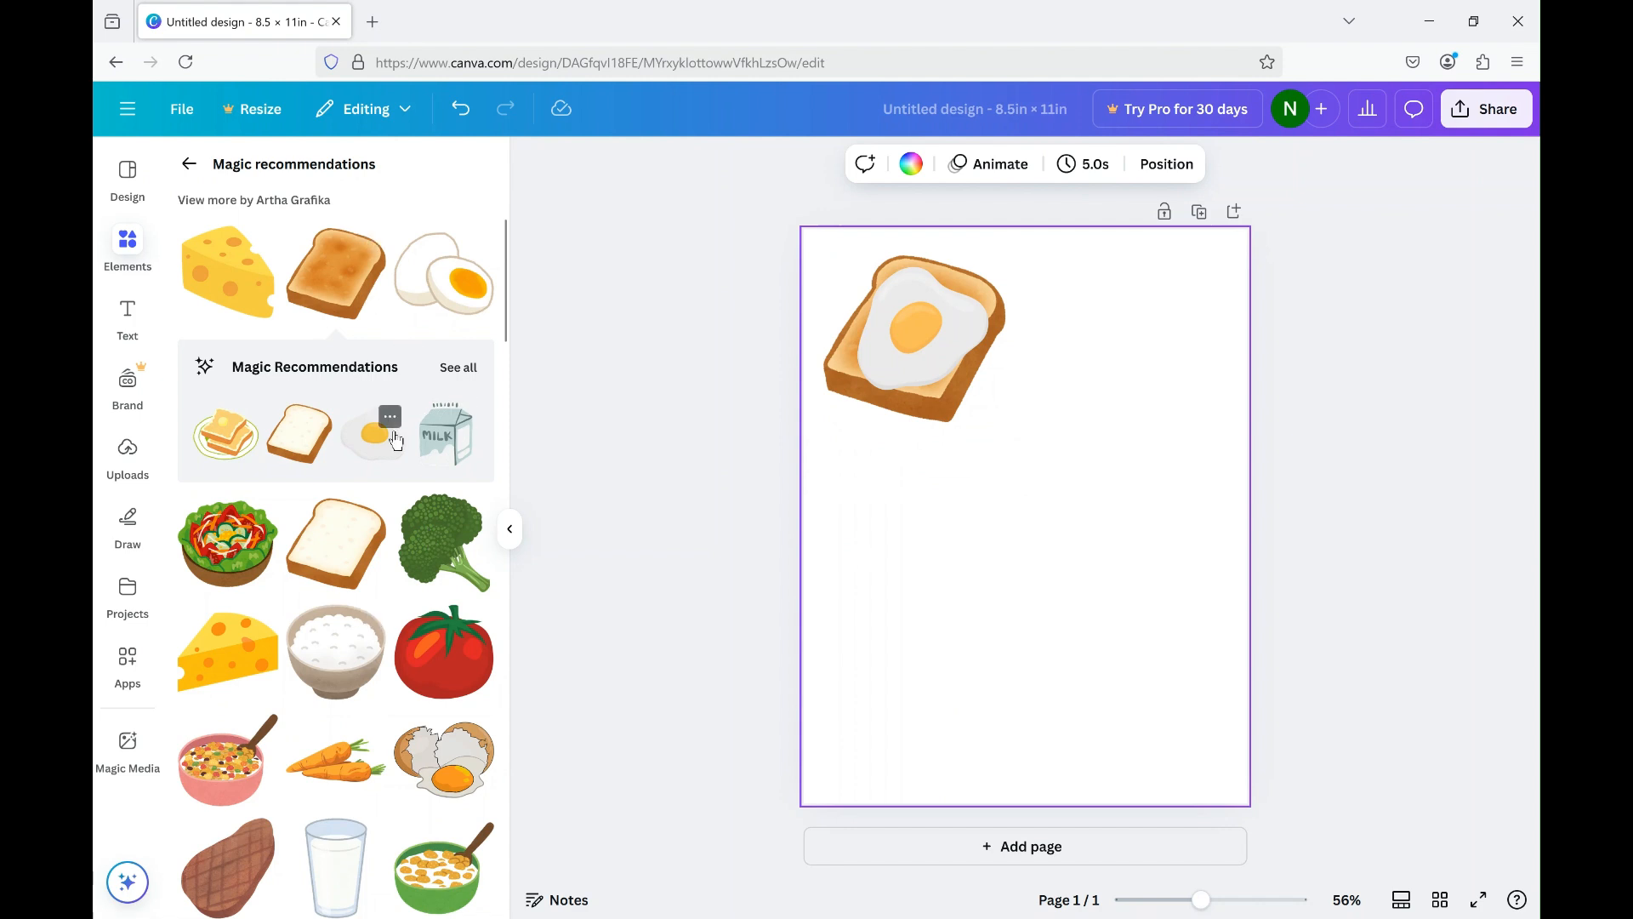
Look through the Magic Recommendations for more matching food graphics, and return to the egg graphics search.
scroll(396, 439, down, 5)
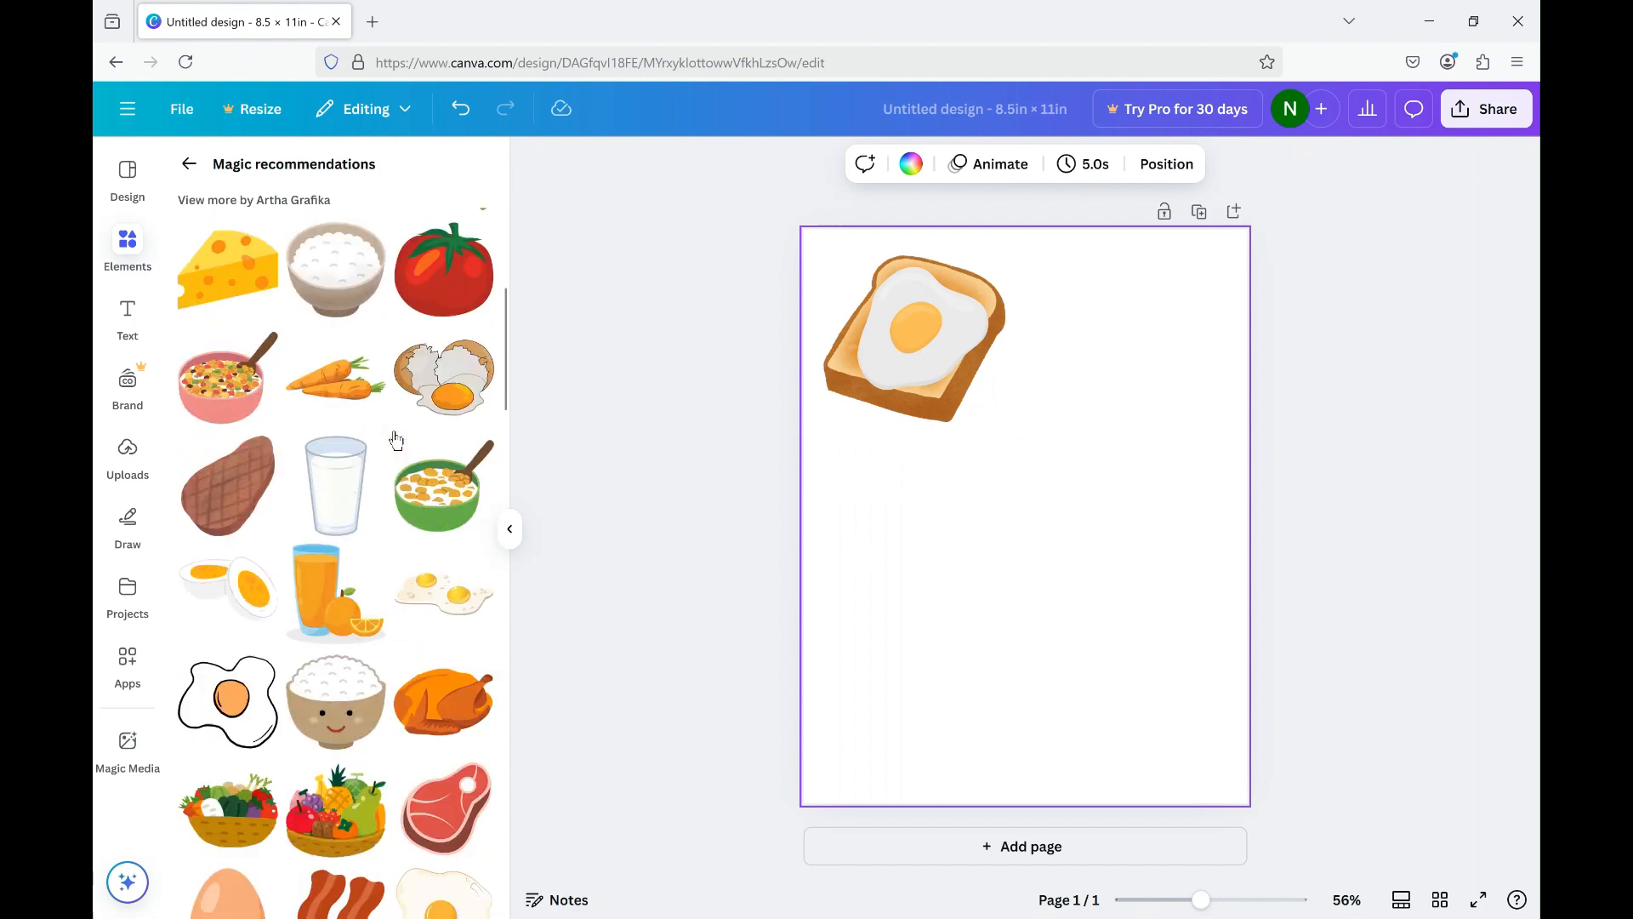
scroll(396, 453, down, 4)
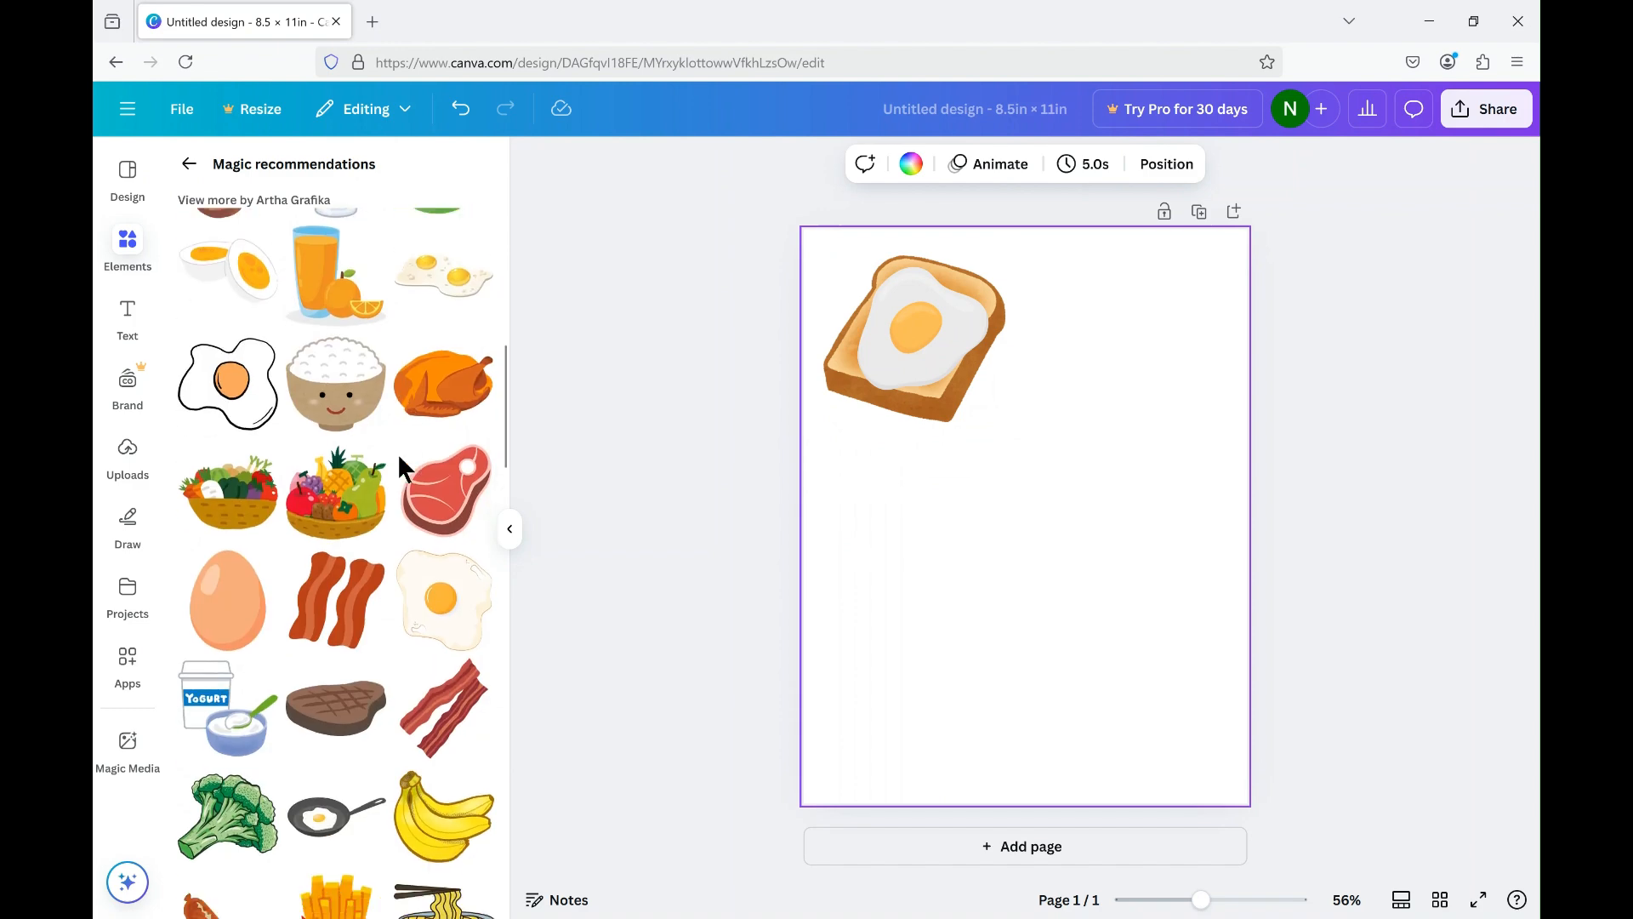
scroll(400, 459, up, 1)
scroll(401, 464, up, 4)
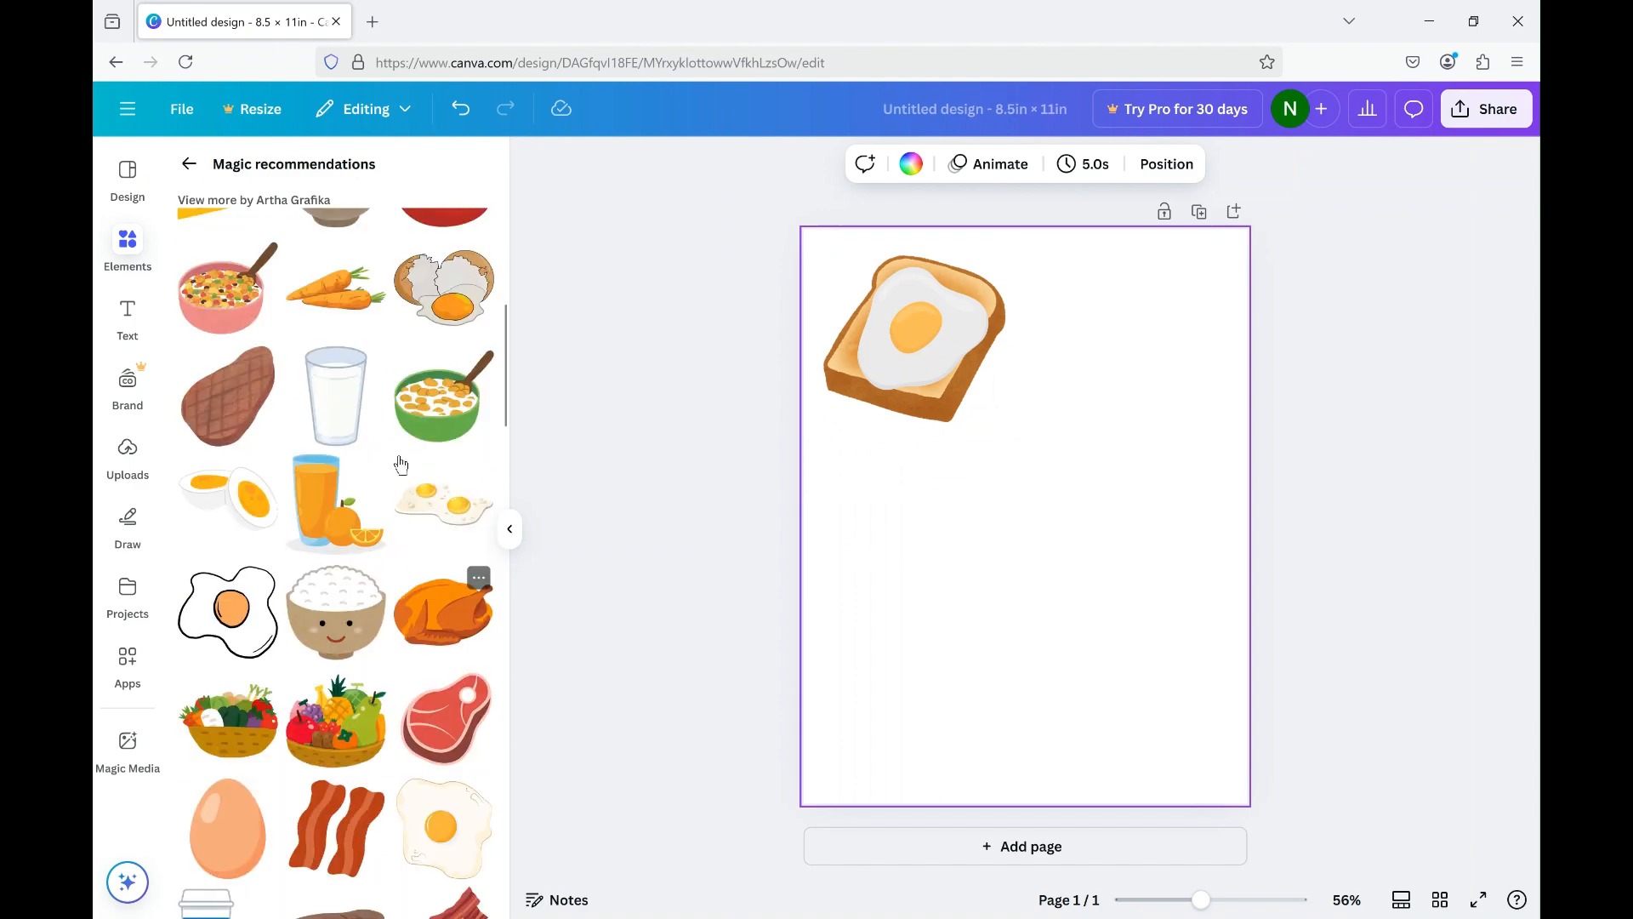
scroll(400, 464, up, 3)
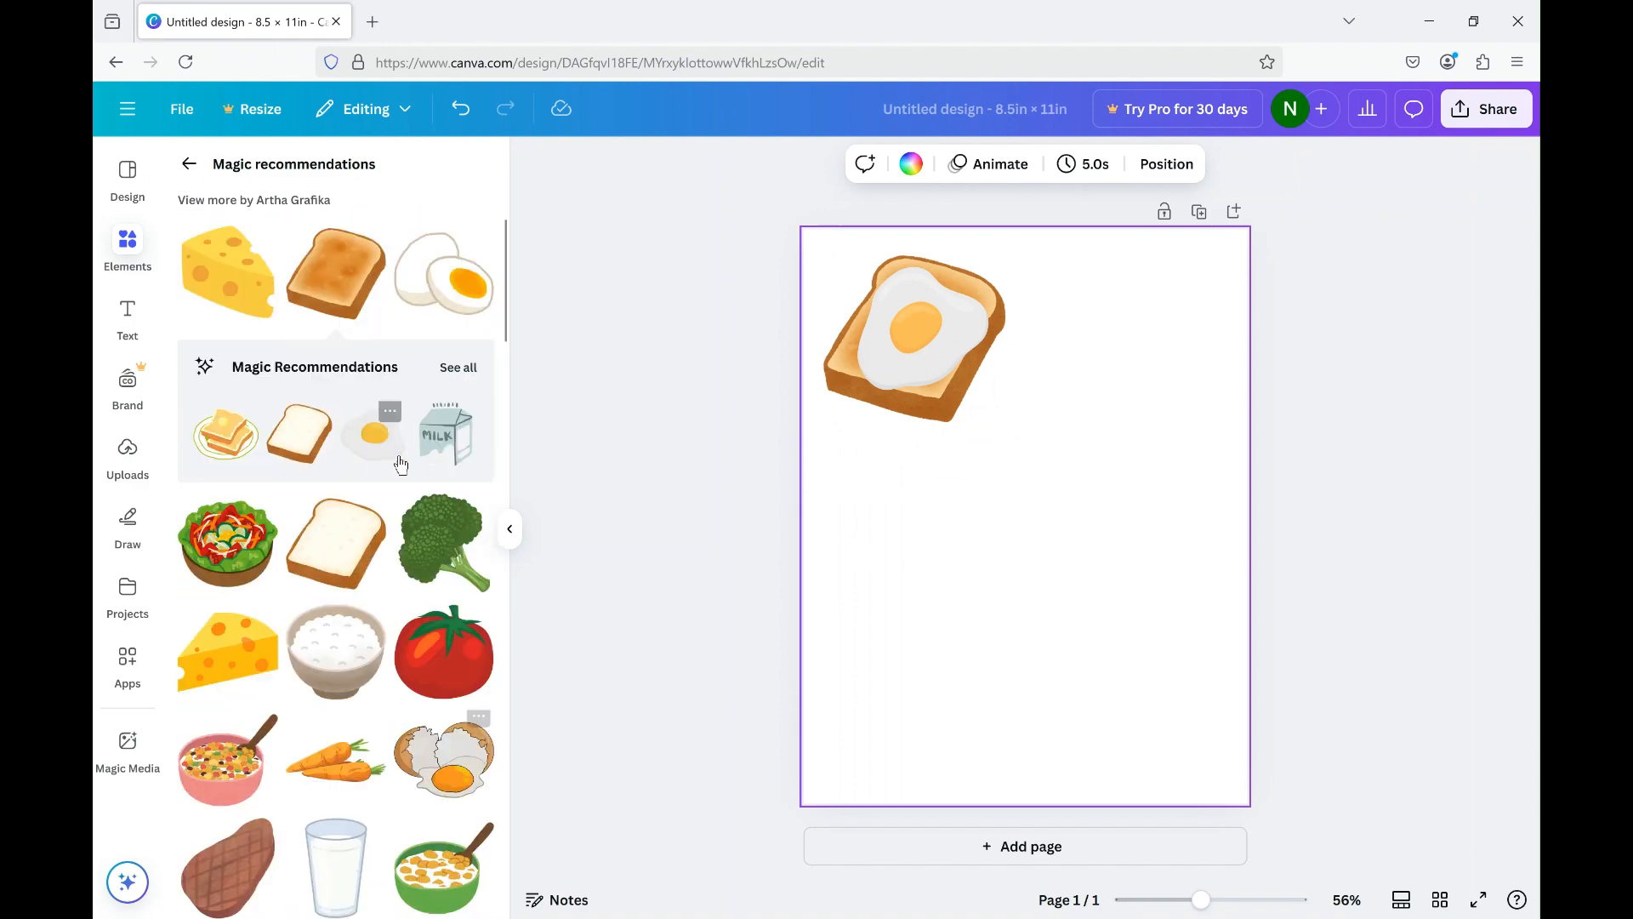
scroll(401, 464, down, 1)
scroll(401, 464, up, 2)
click(190, 170)
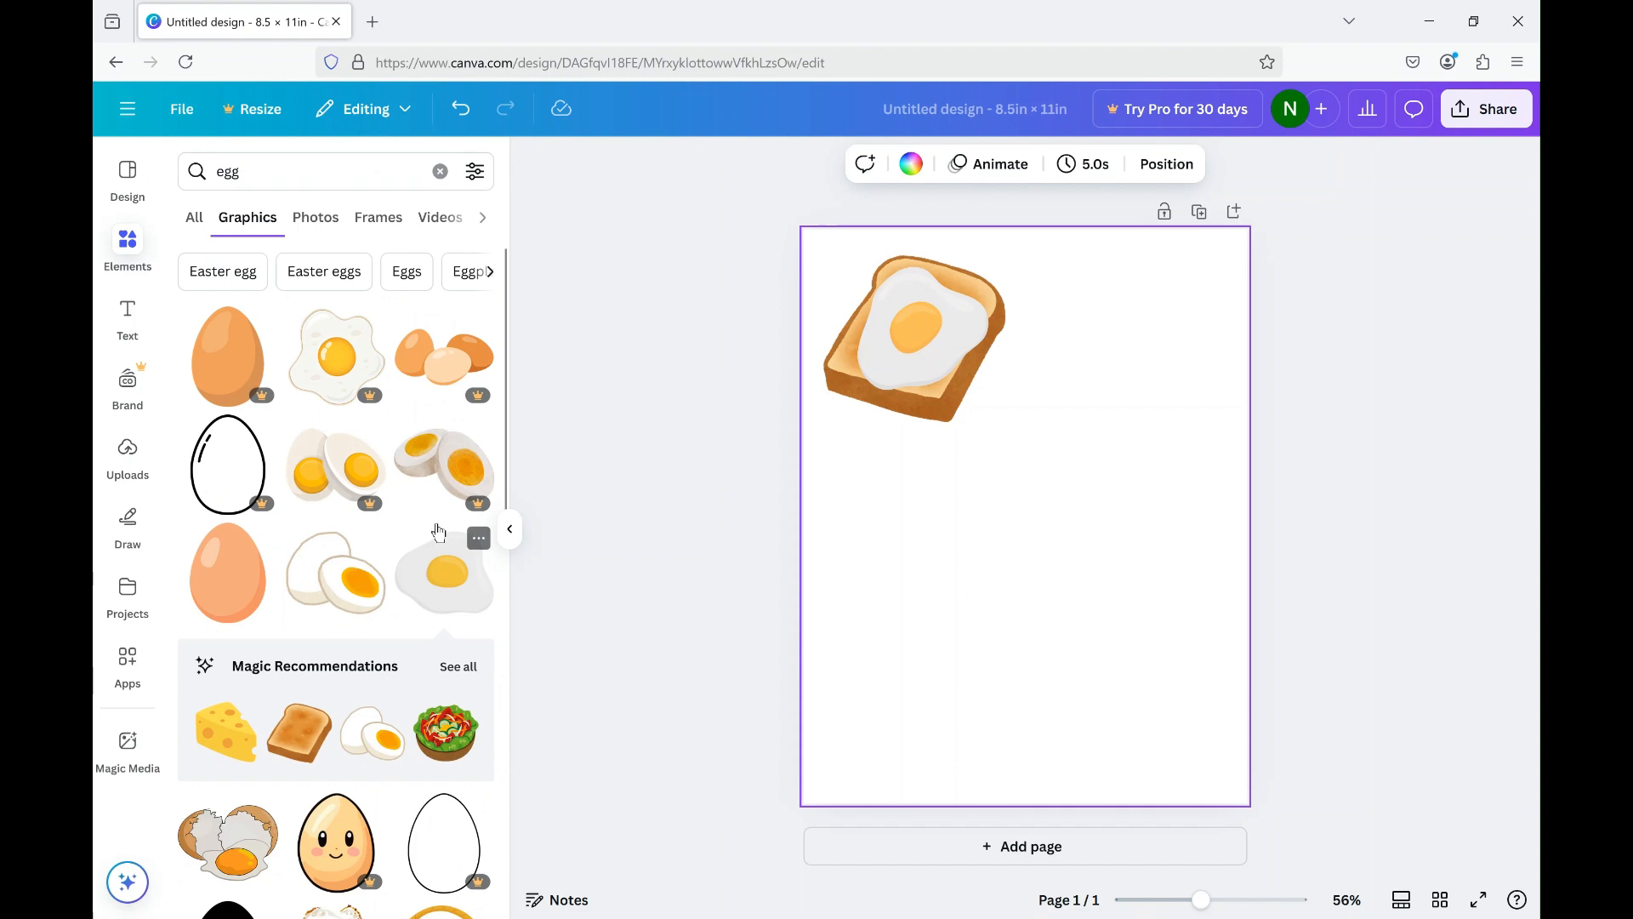
Try out the halved boiled egg graphic and its runny-yolk variant on the page, deleting each one.
scroll(431, 738, down, 1)
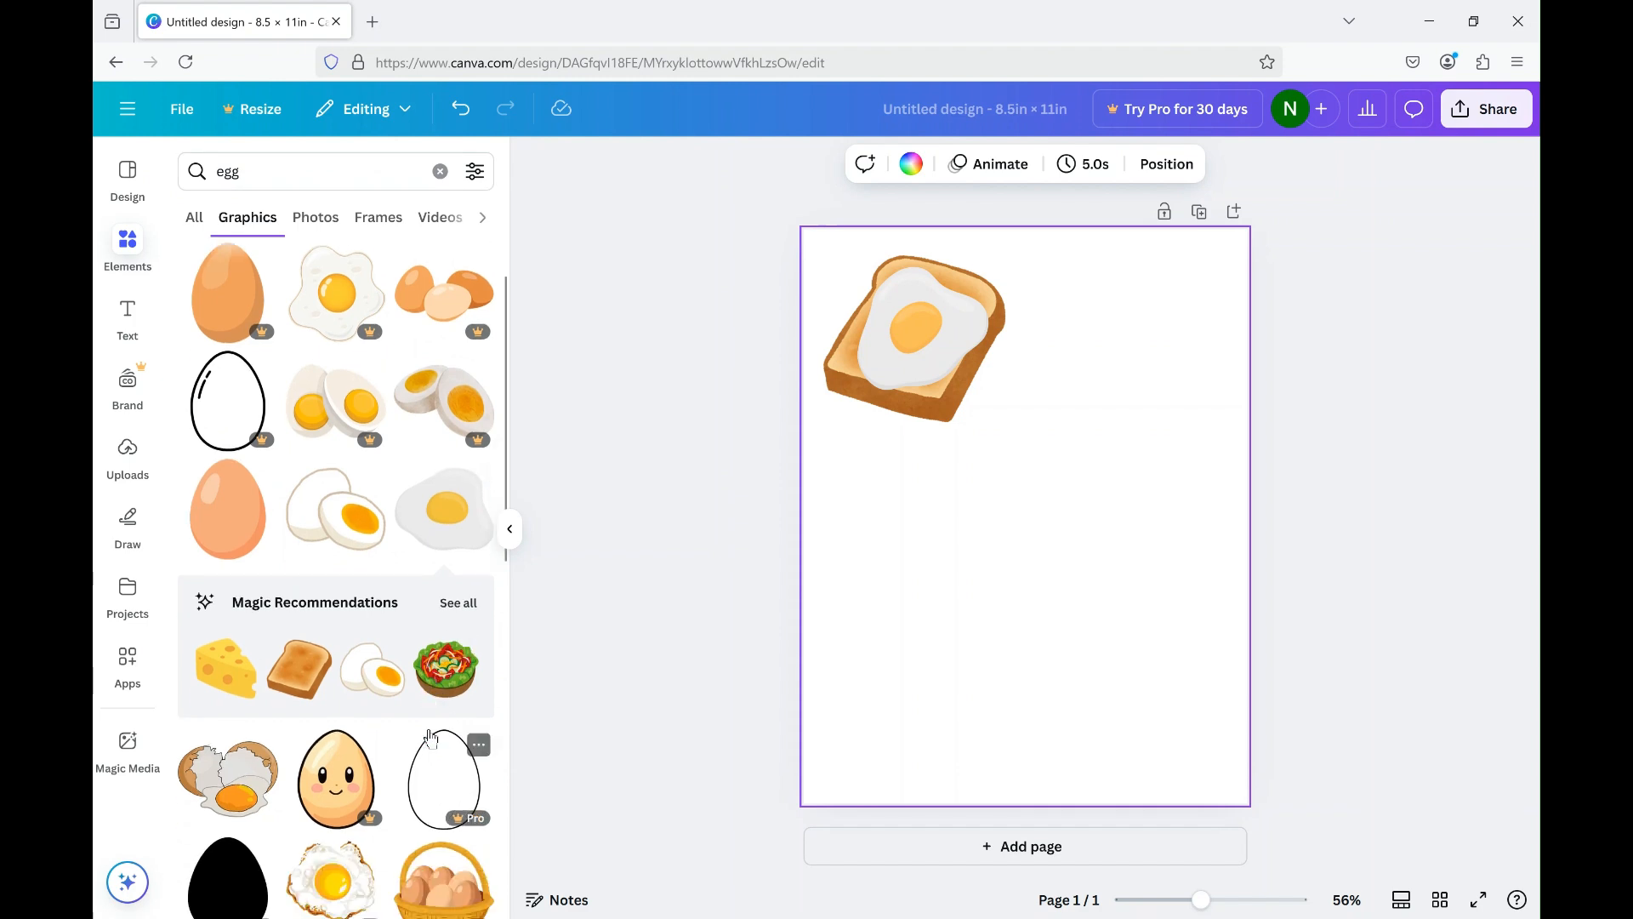
scroll(430, 739, down, 1)
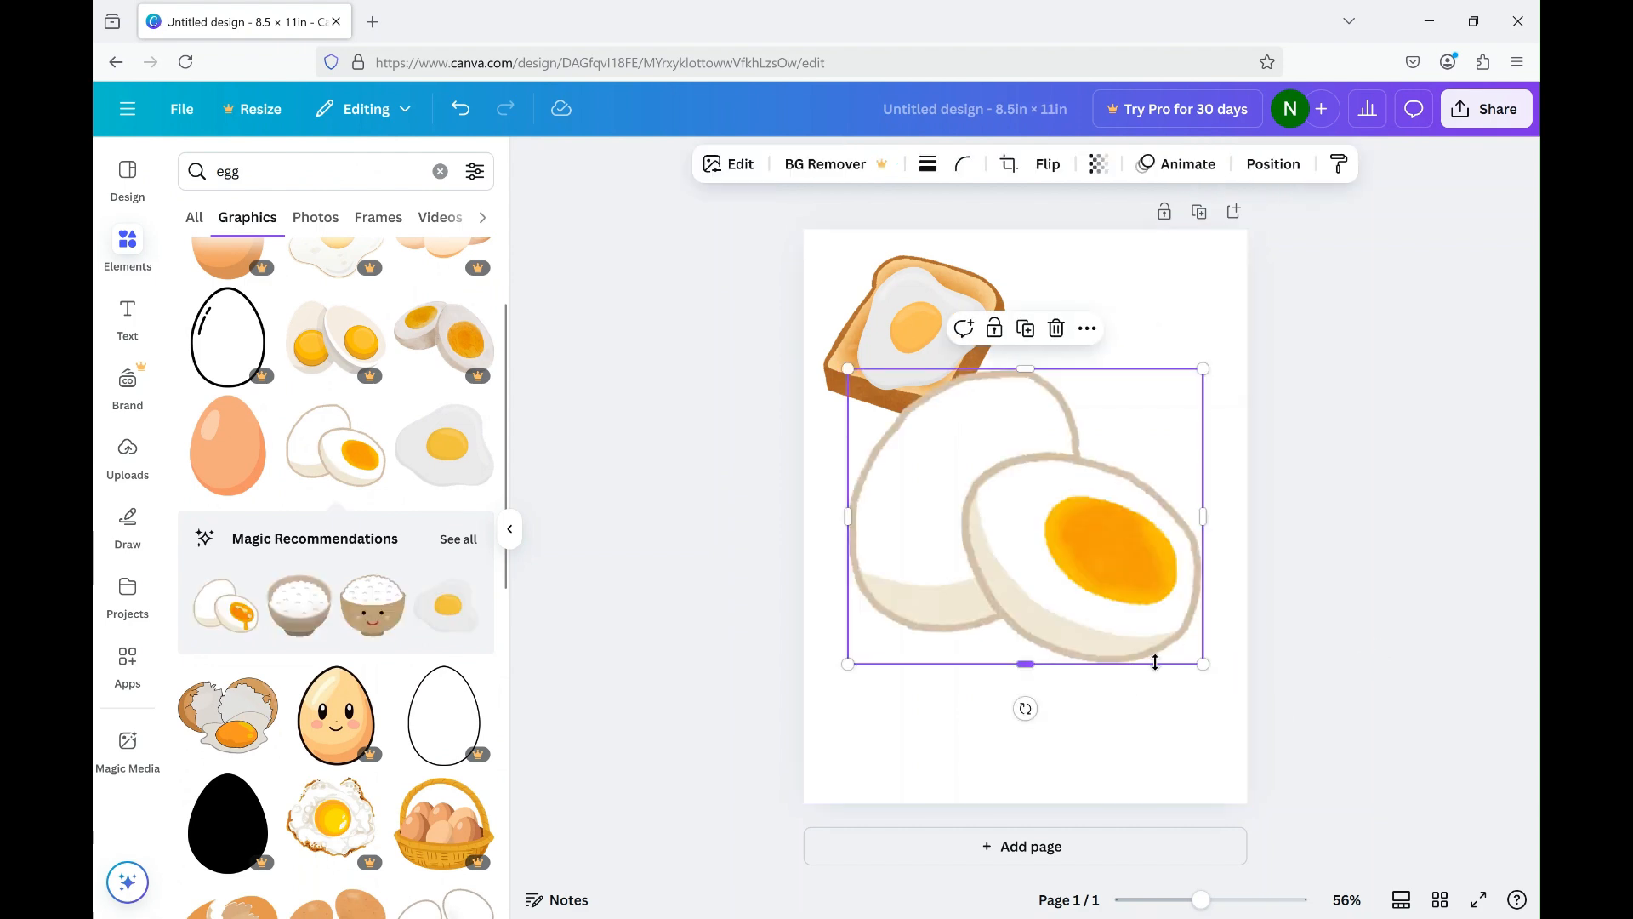
key(Delete)
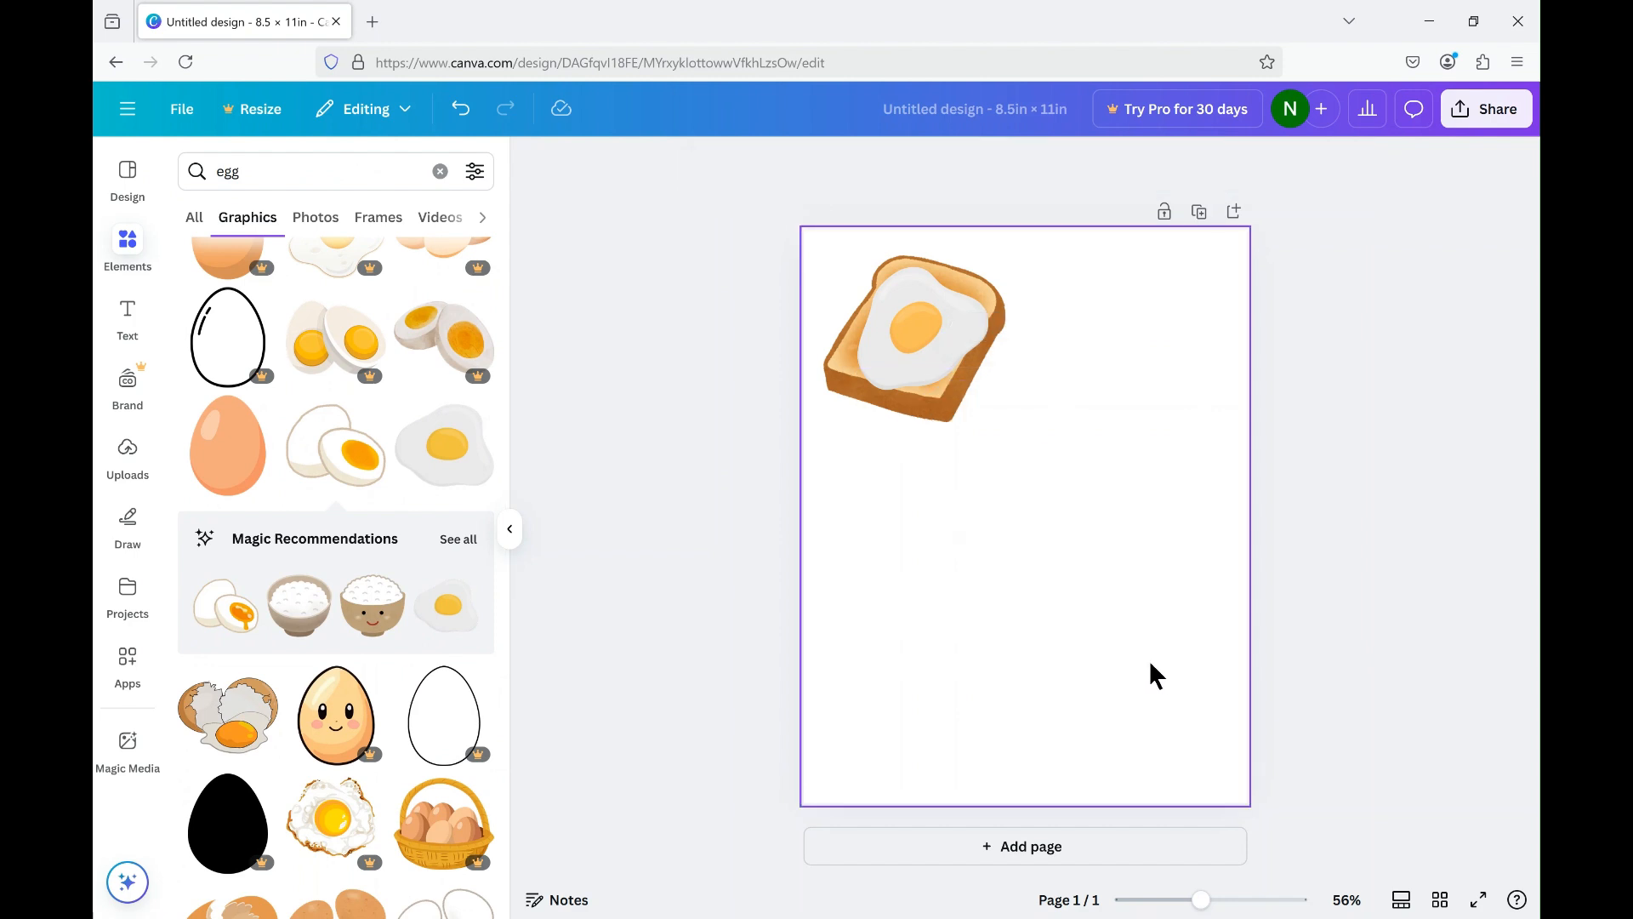
scroll(421, 691, up, 1)
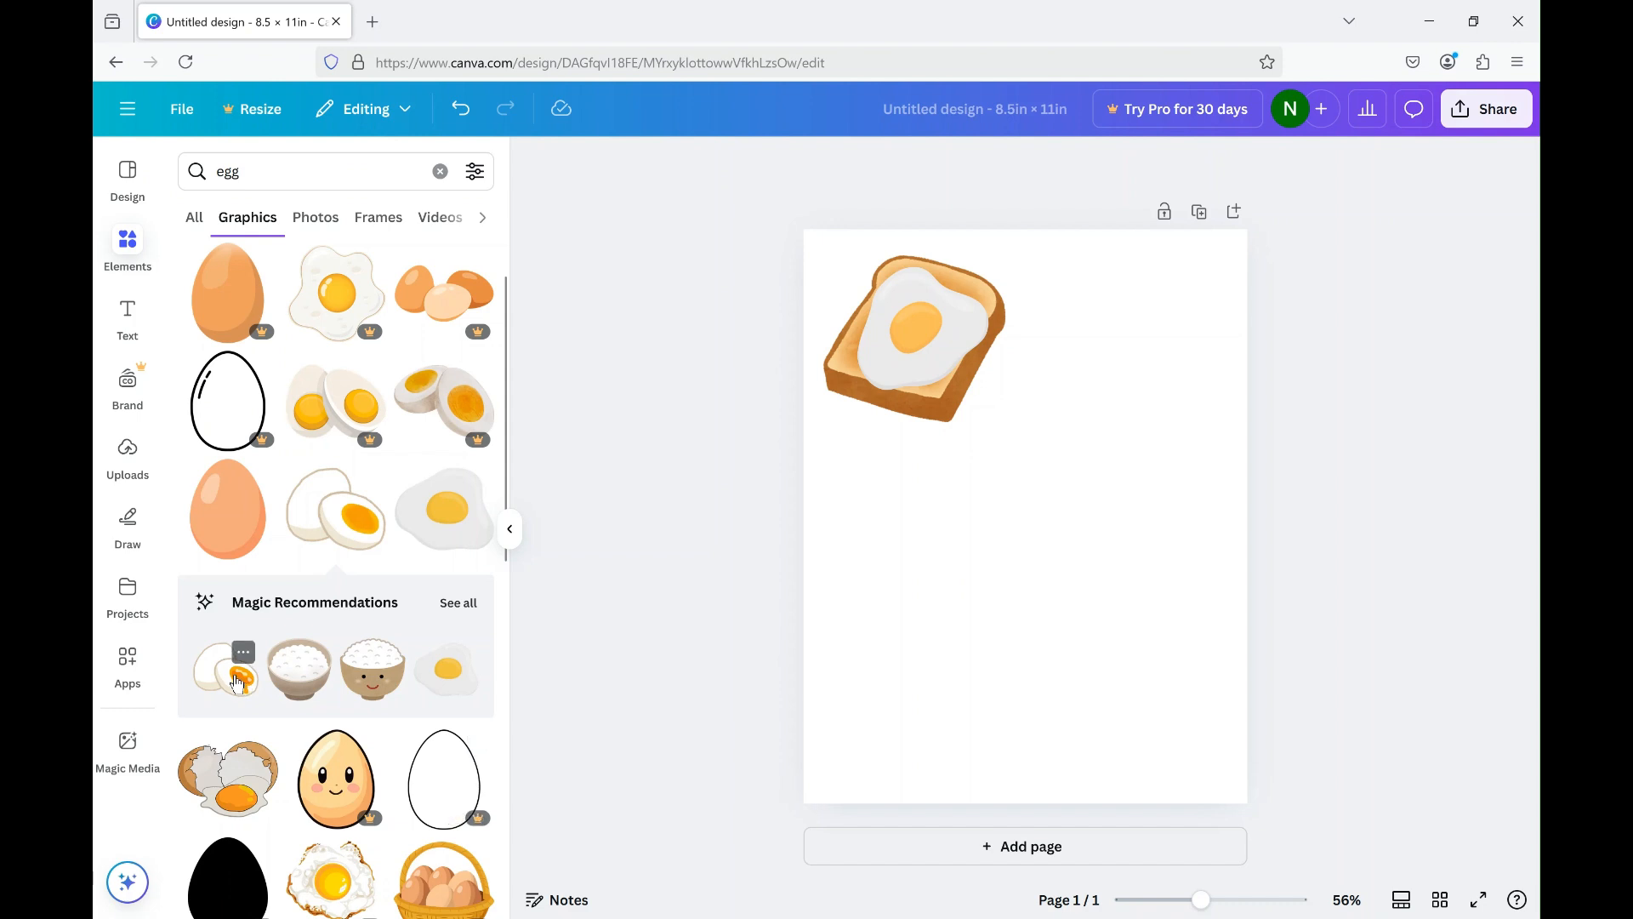
click(237, 681)
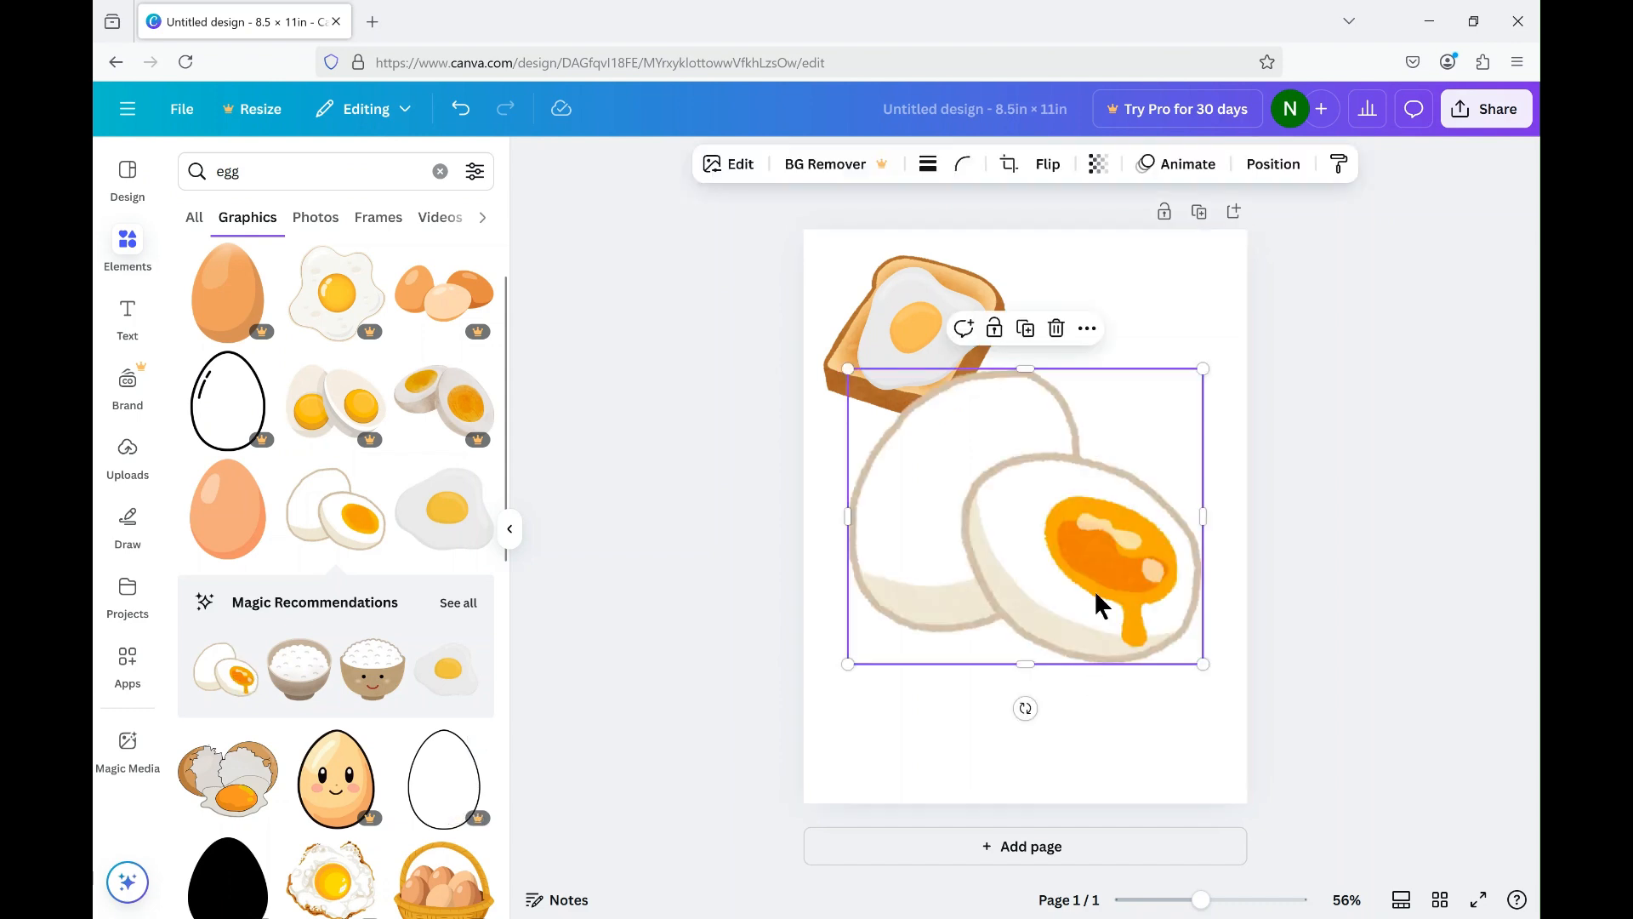
key(Delete)
Add the three brown eggs graphic, shrink it and place it beside the toast at the page's upper right.
scroll(356, 760, down, 4)
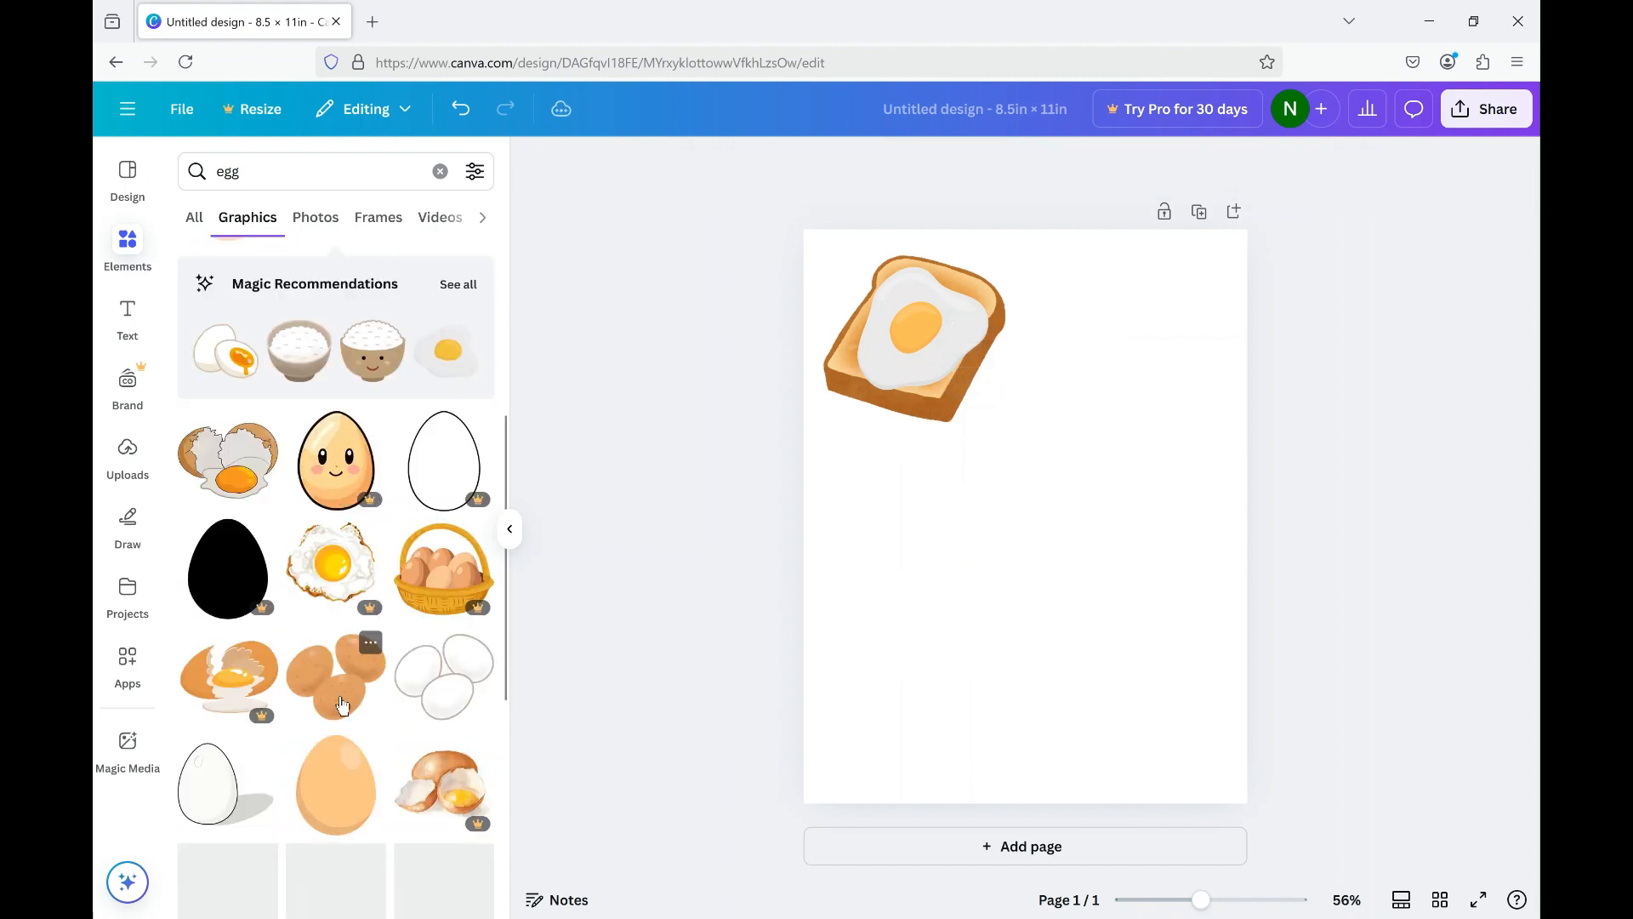
scroll(362, 740, down, 1)
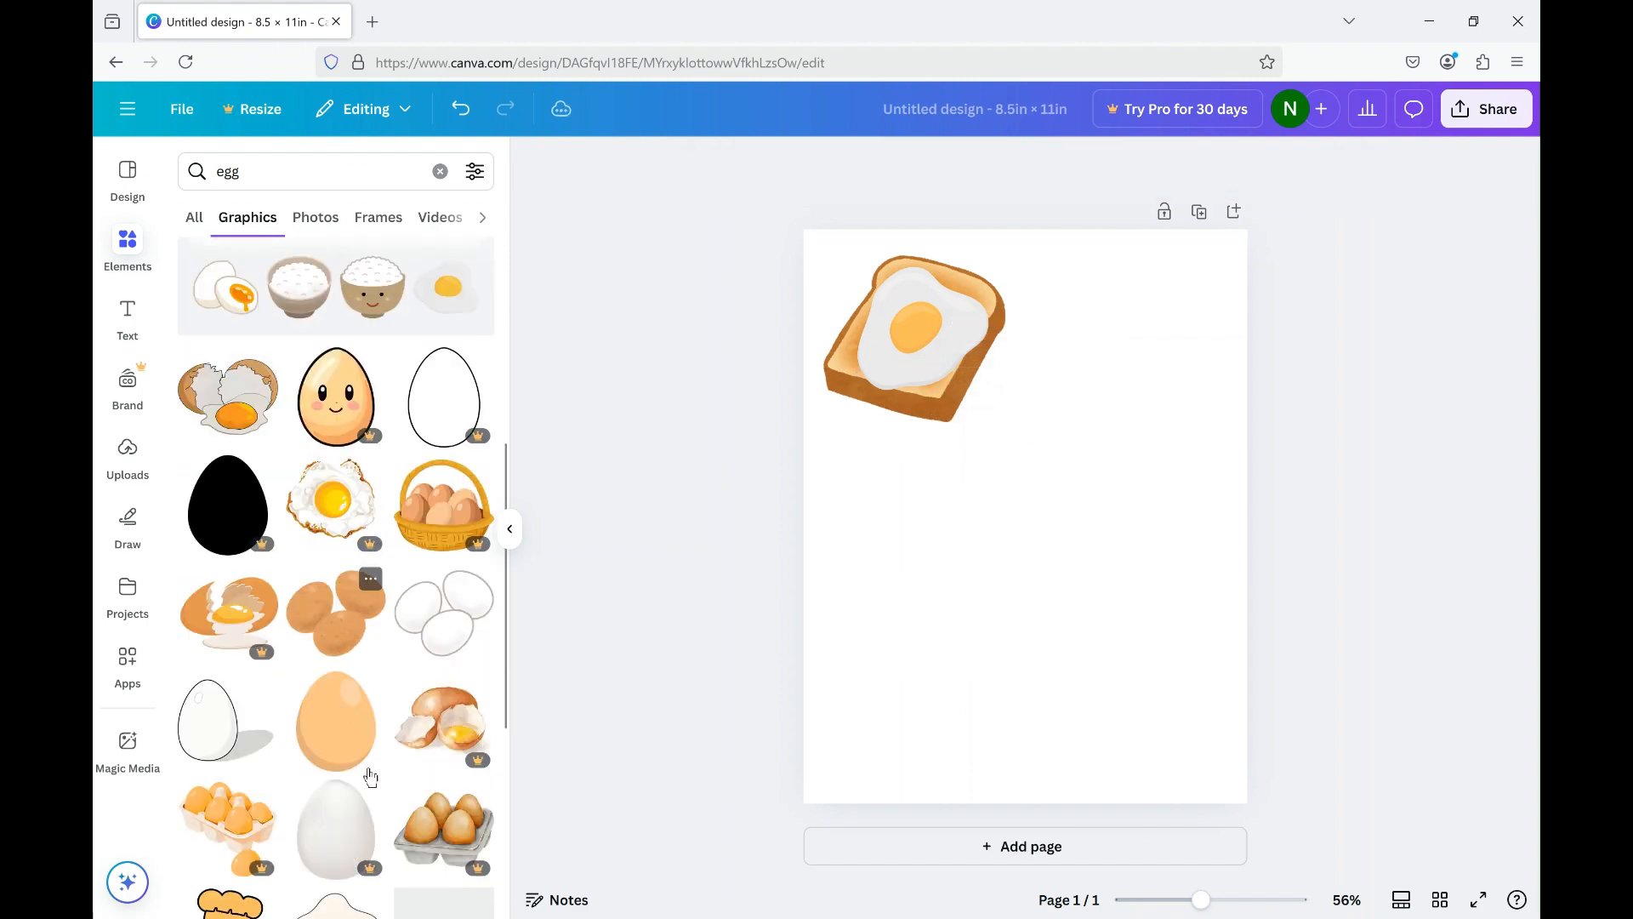
click(341, 619)
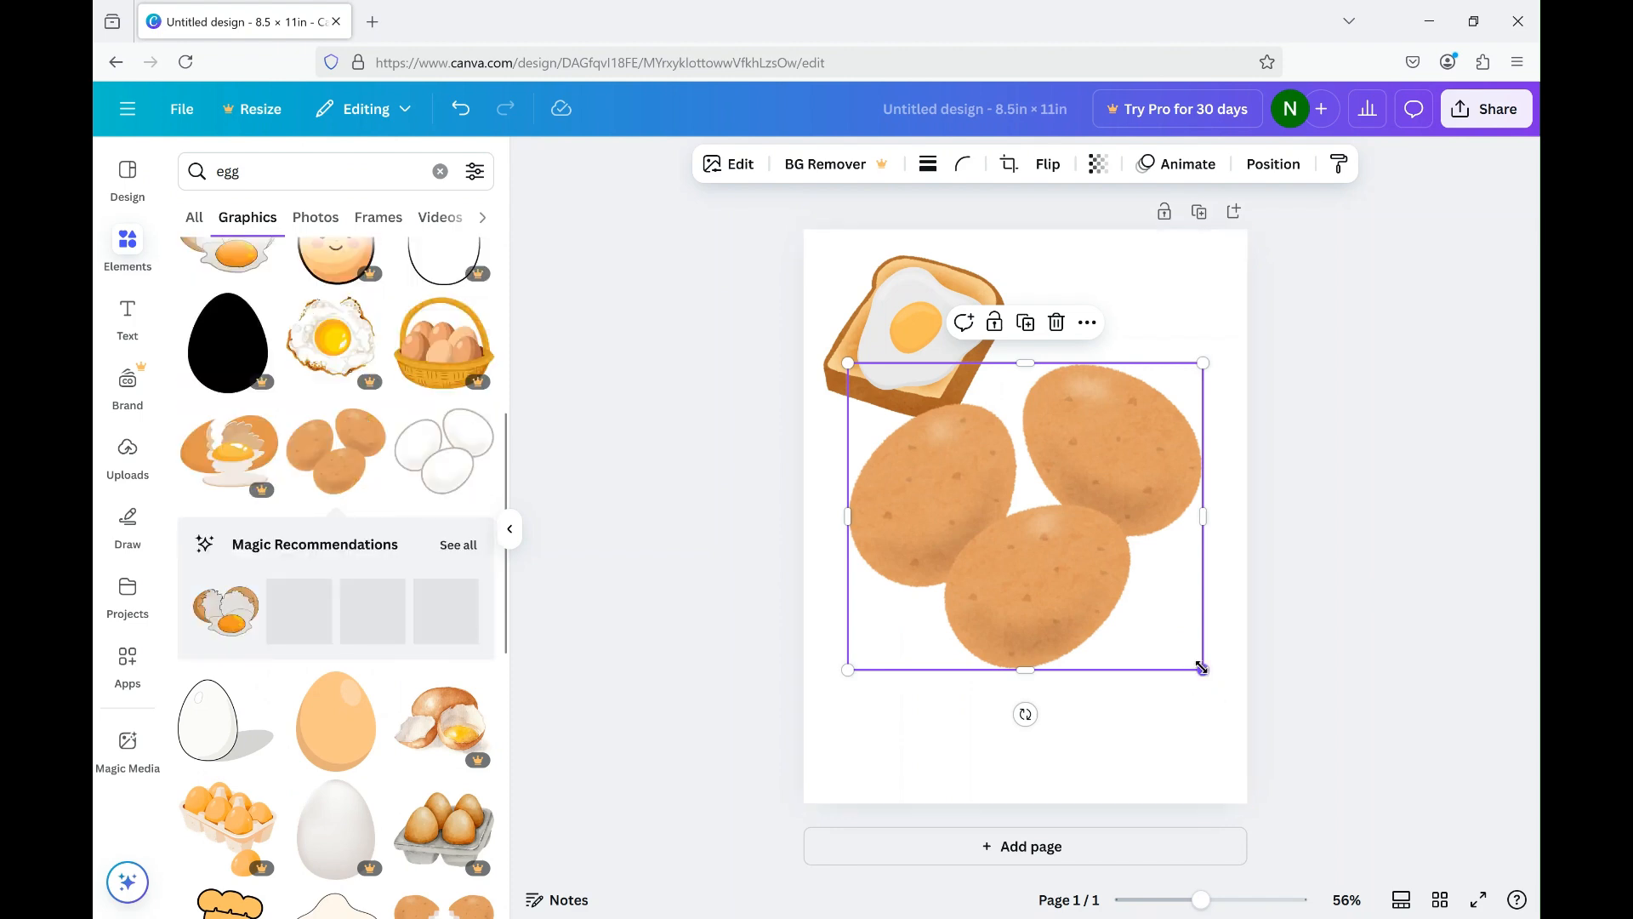
mouse_move(1203, 670)
mouse_down()
mouse_move(1177, 602)
mouse_move(1198, 674)
mouse_up()
drag(1204, 666, 1057, 514)
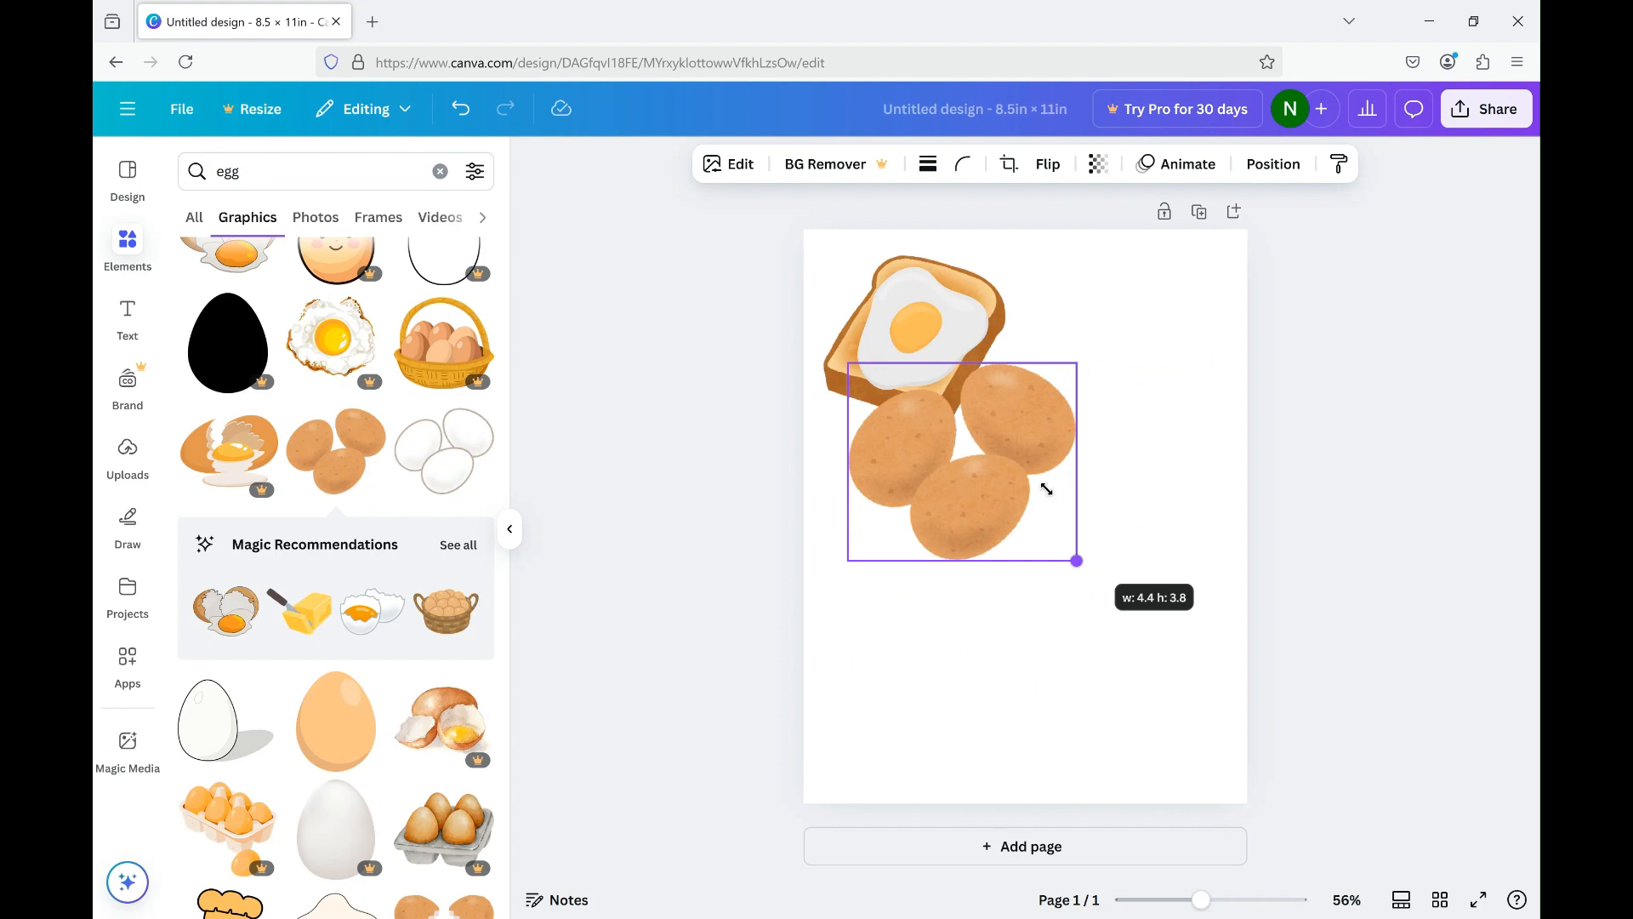
drag(1017, 490, 1117, 361)
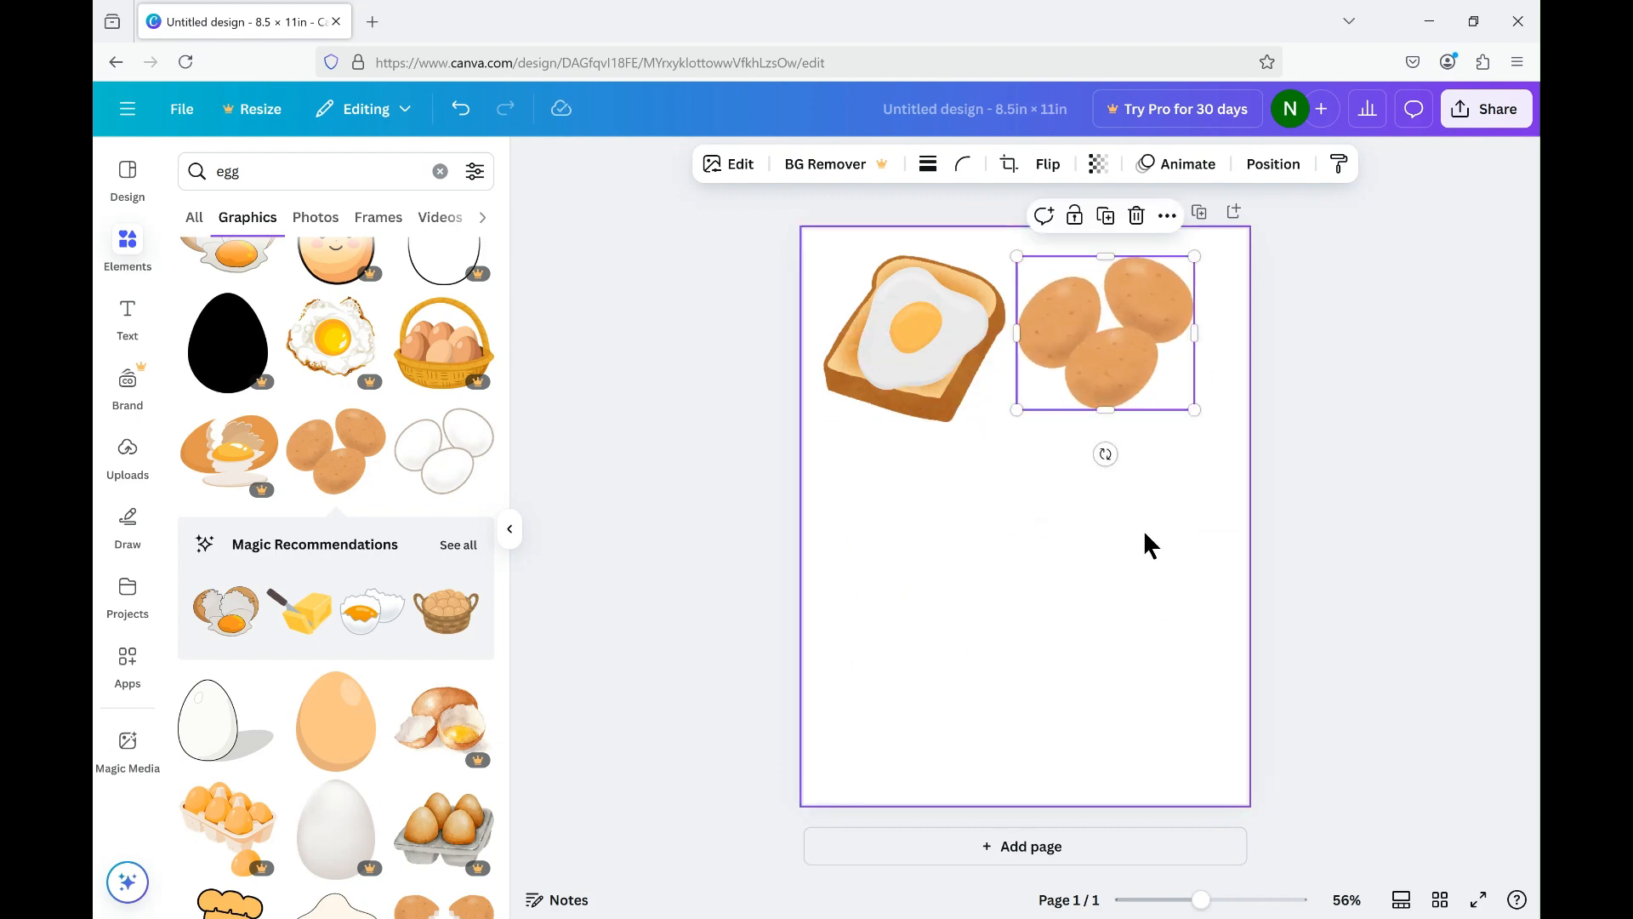
click(875, 622)
Add the open egg carton graphic, shrink it to about 3 × 2.2 in and place it below the toast.
scroll(393, 756, down, 3)
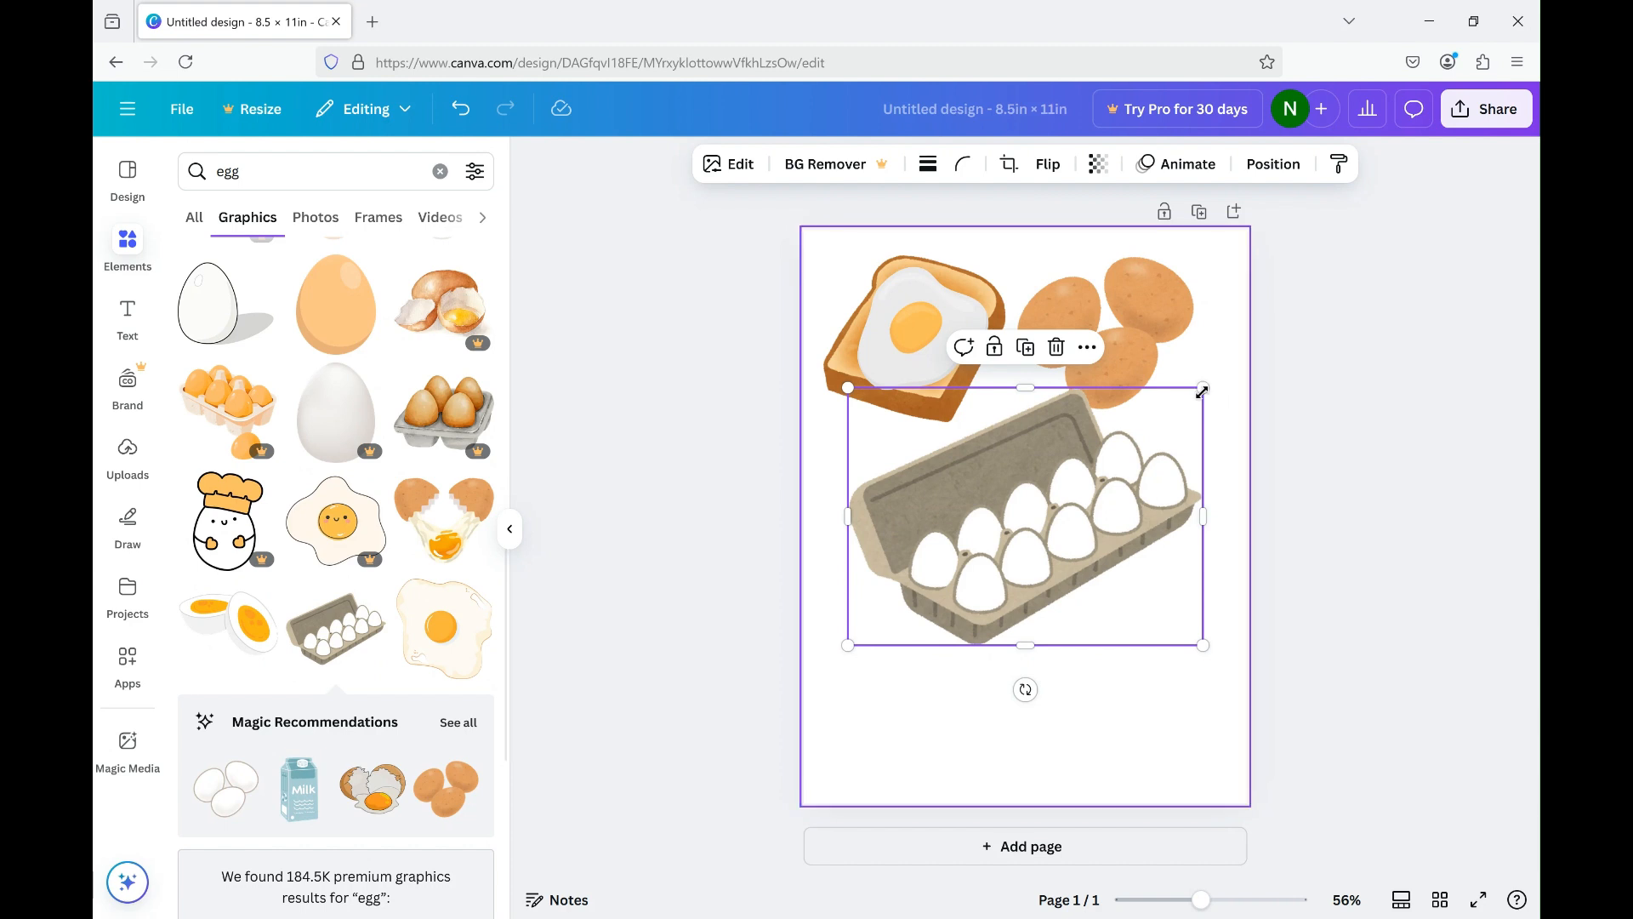
drag(1202, 387, 1007, 534)
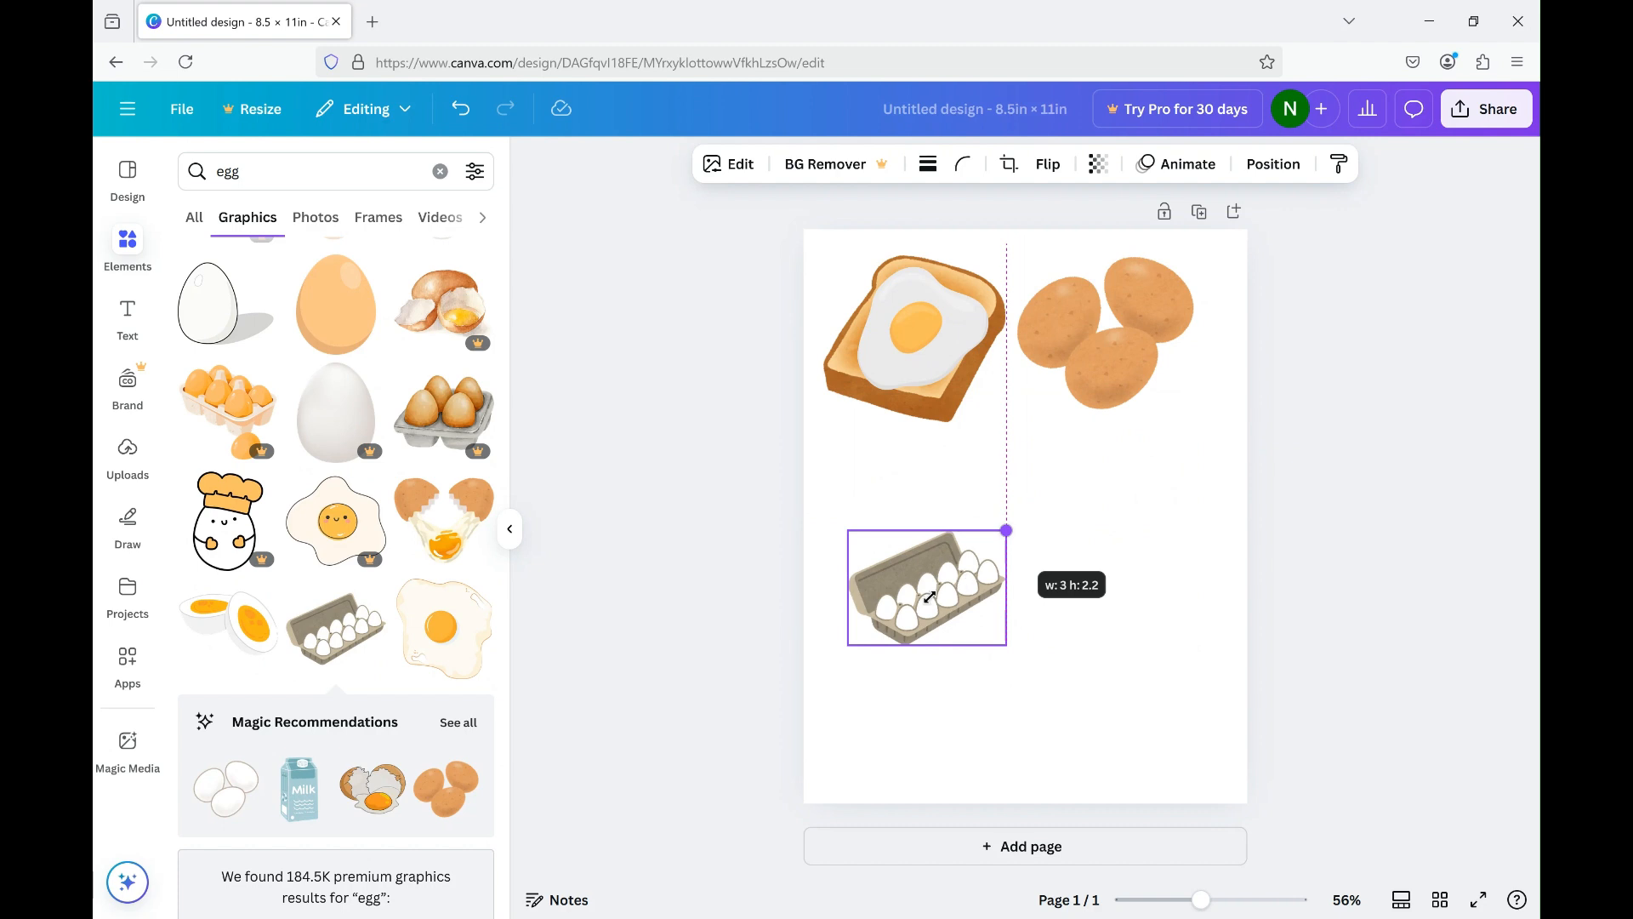
drag(922, 607, 907, 515)
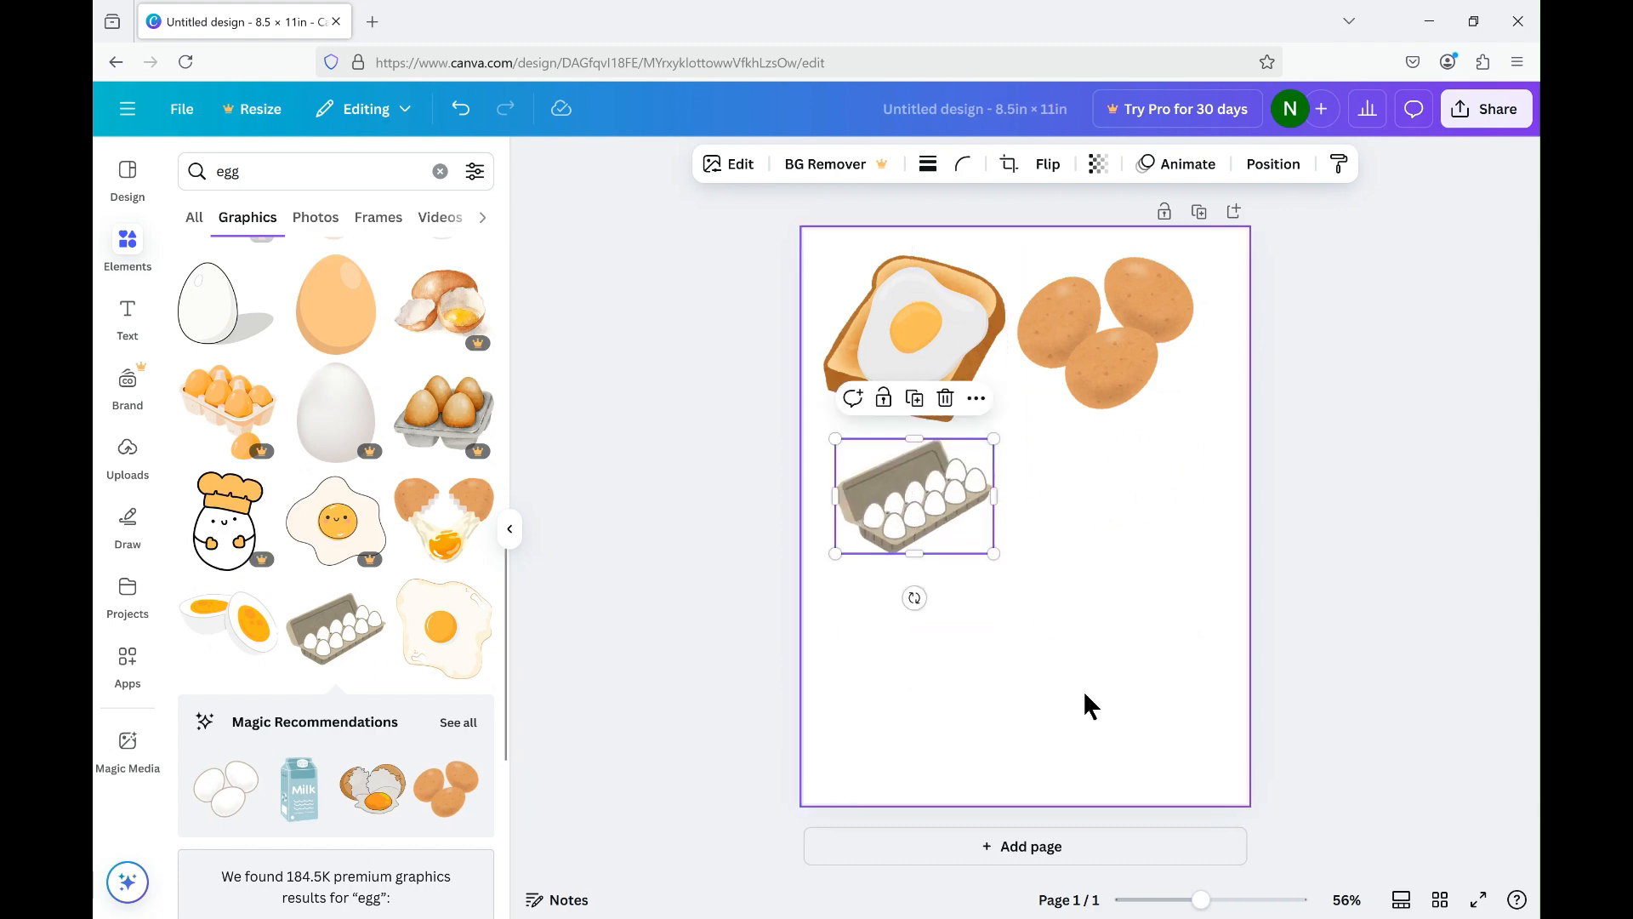
click(1116, 594)
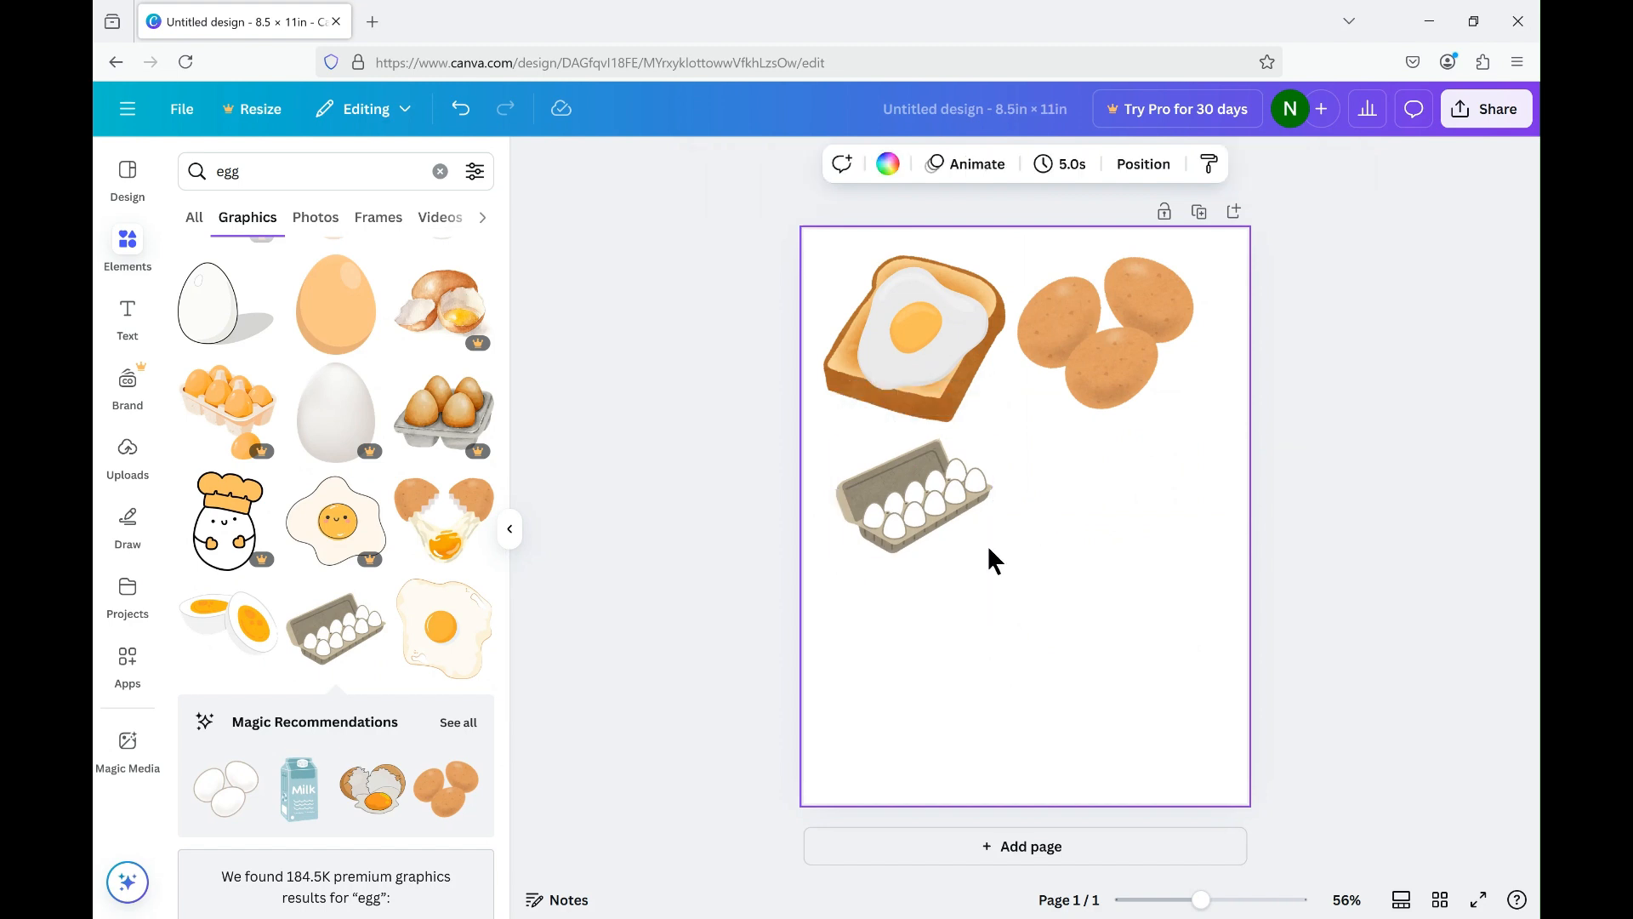
Clear the egg search, add a square shape beside the egg carton and shrink it to about 2 in.
scroll(317, 341, up, 3)
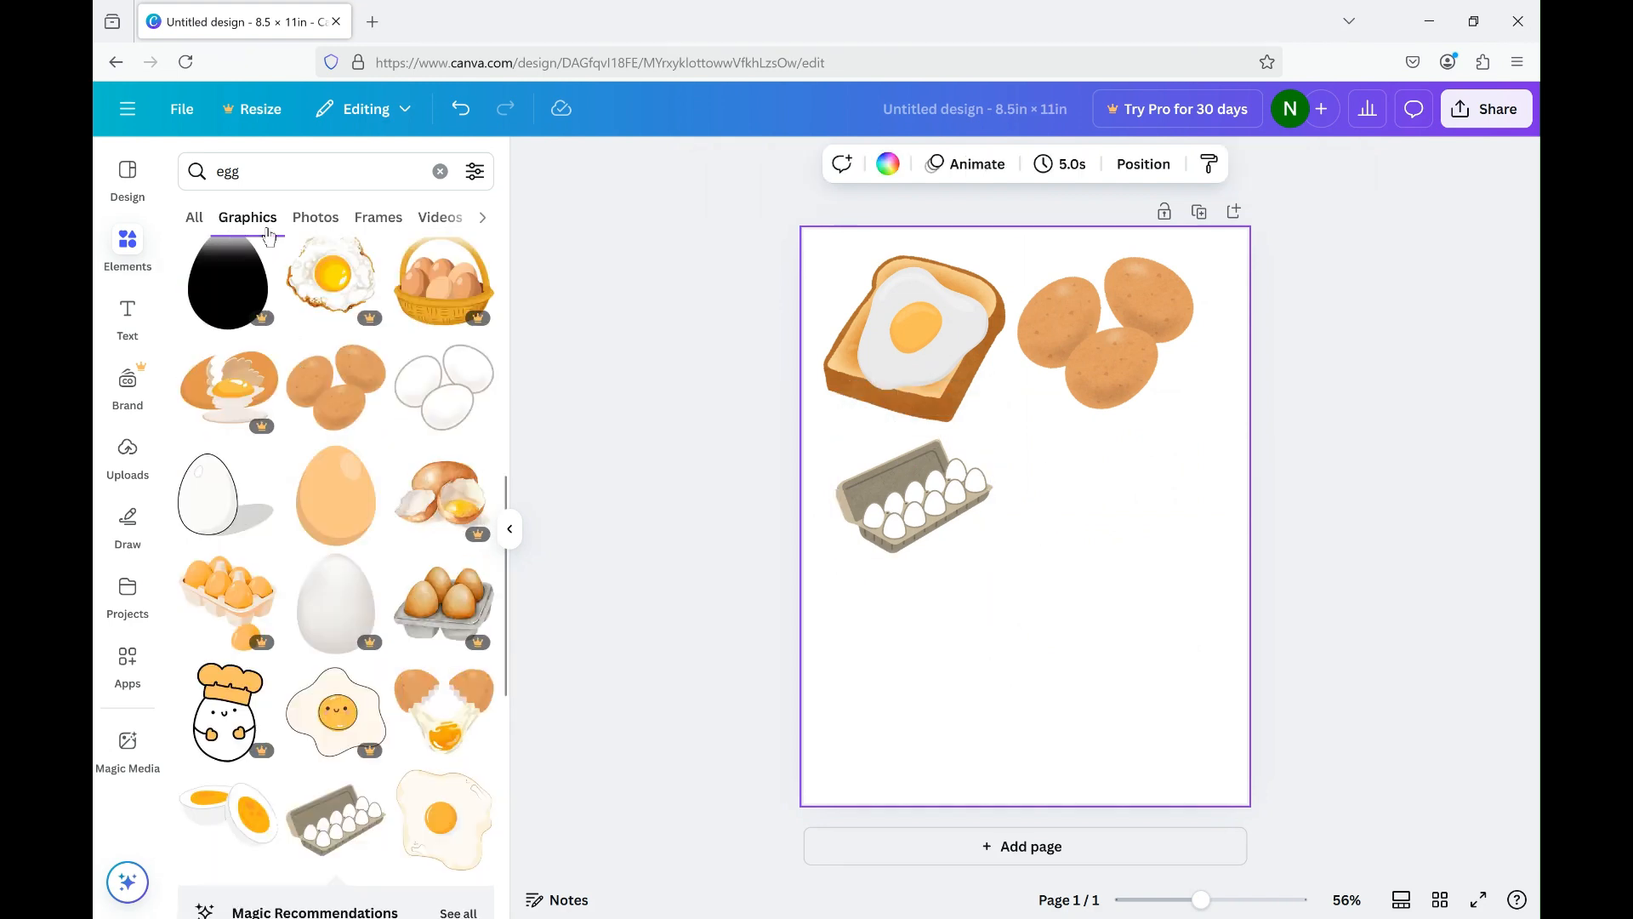
click(441, 172)
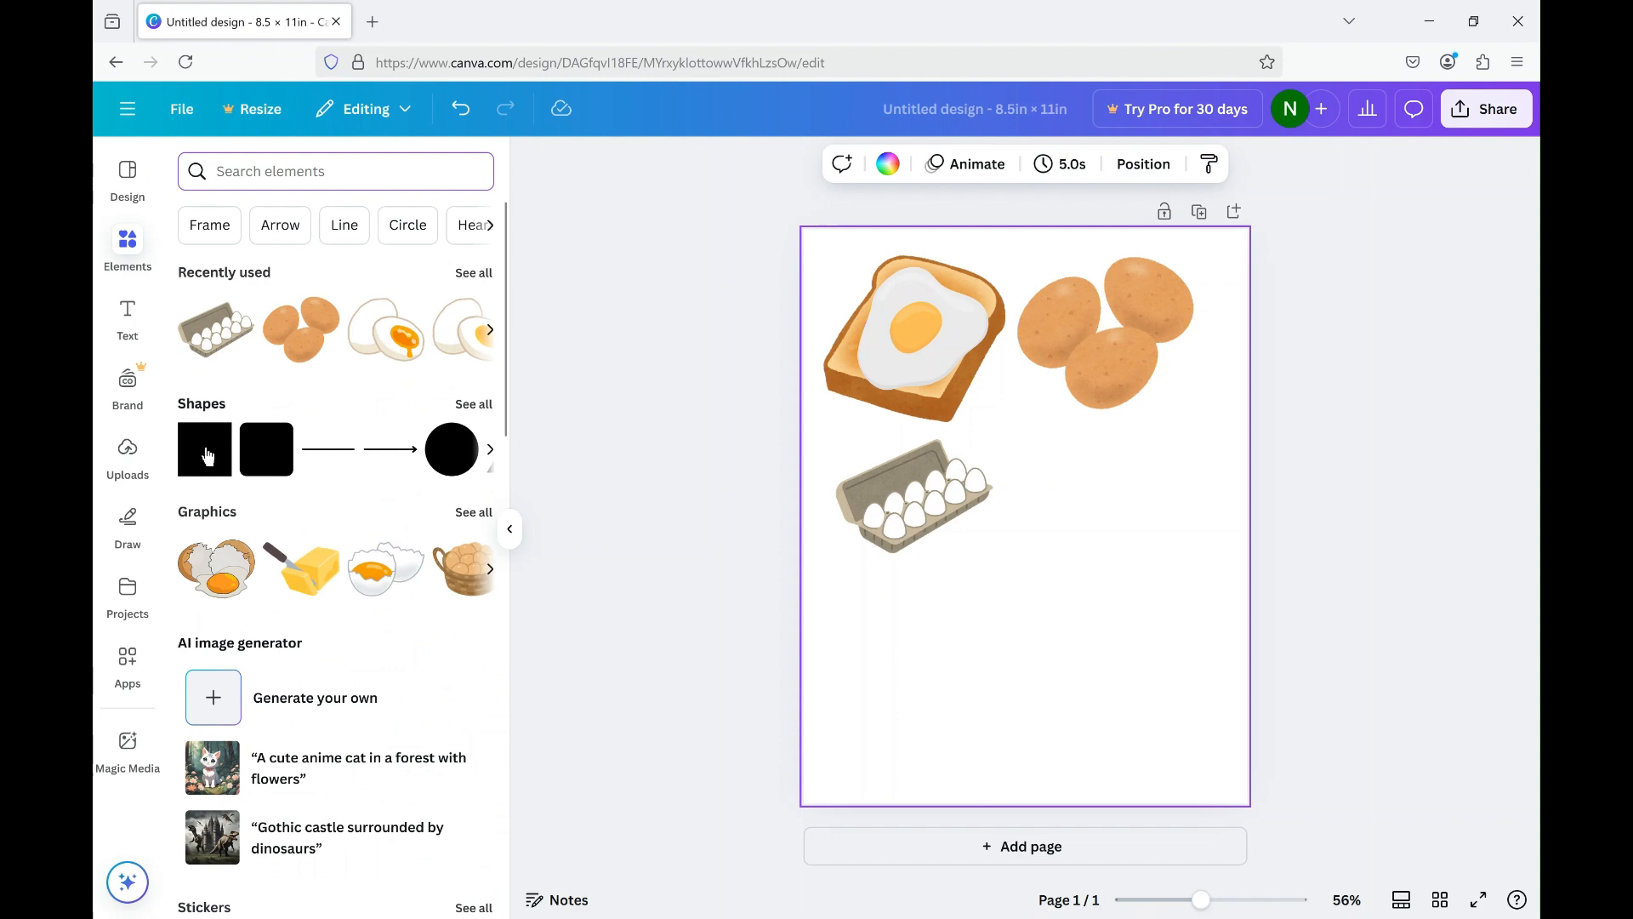
click(206, 455)
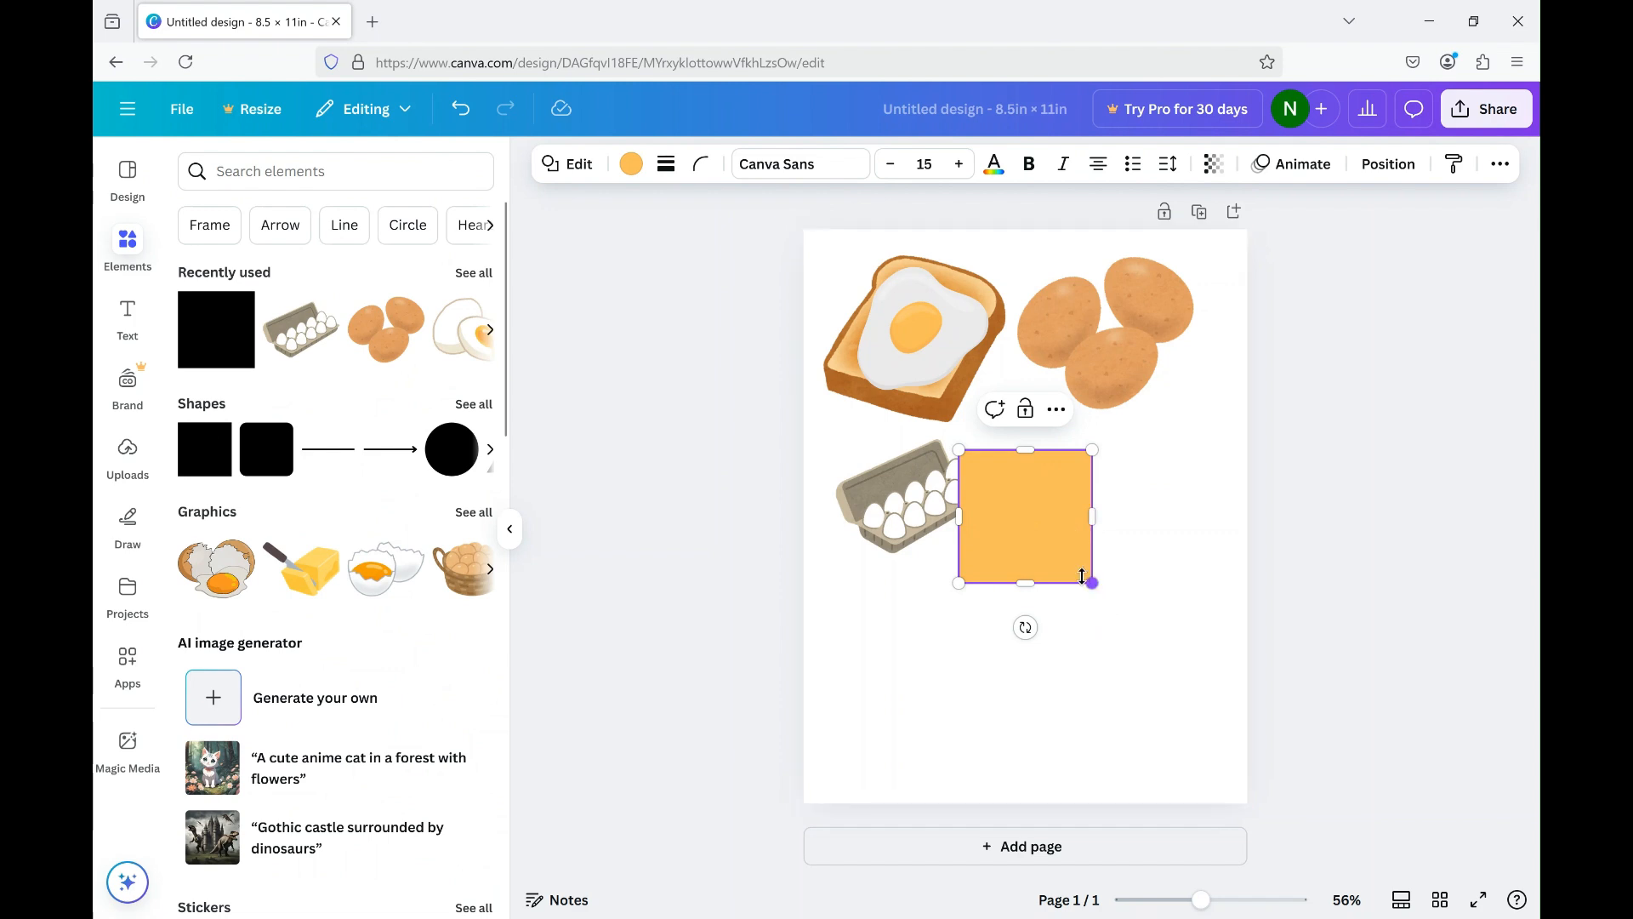
drag(1071, 561, 1067, 554)
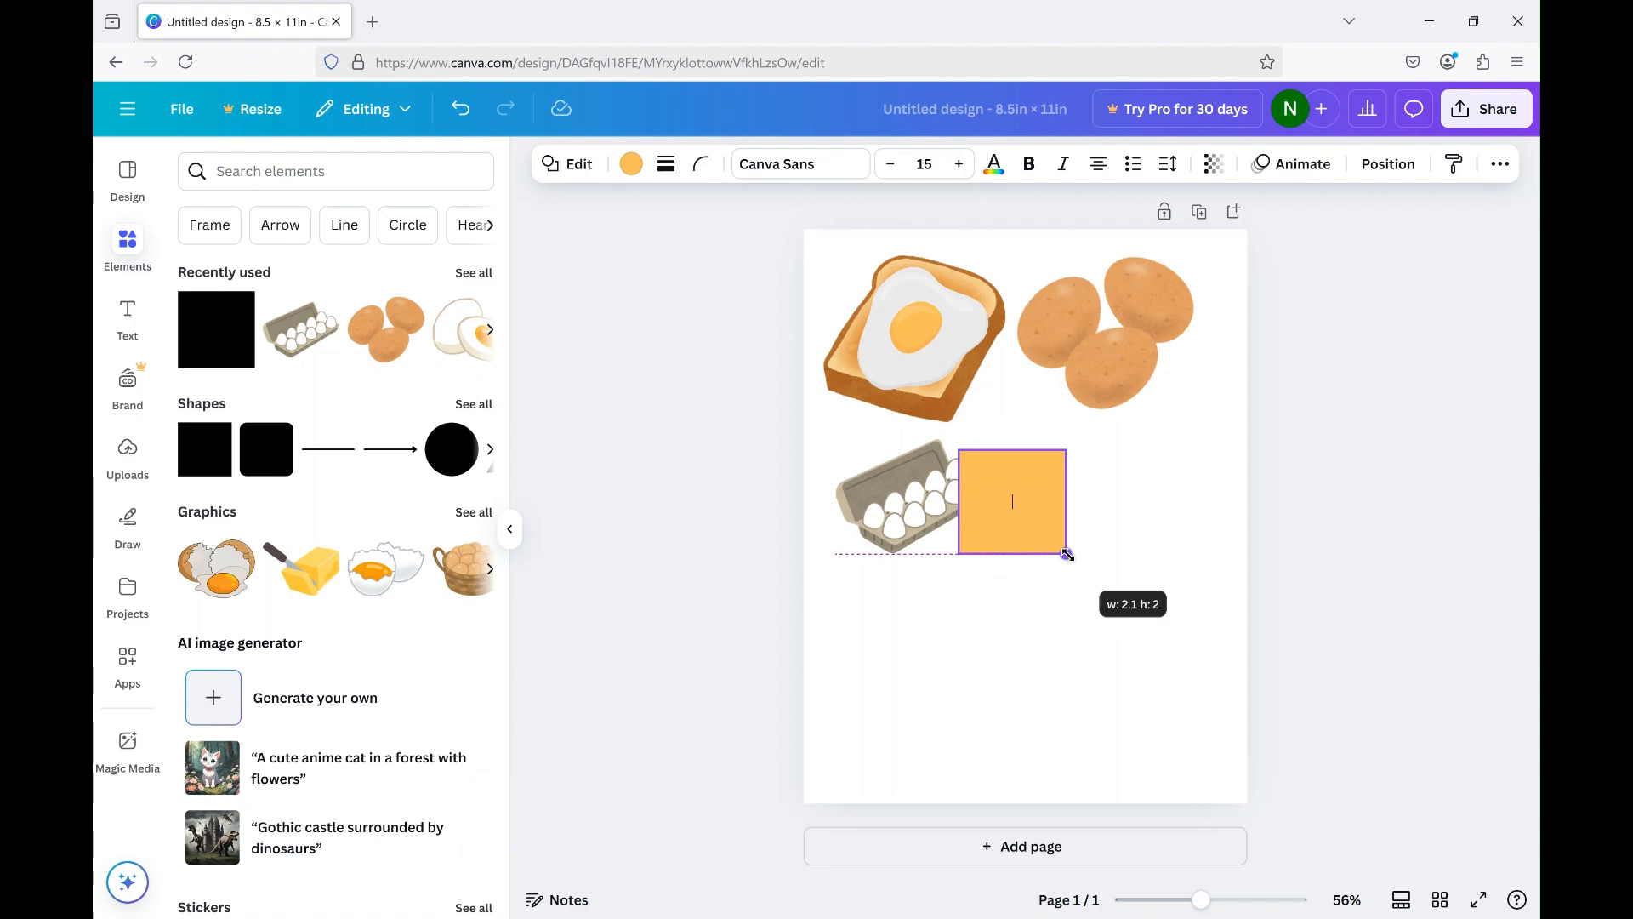
drag(1068, 558, 1063, 551)
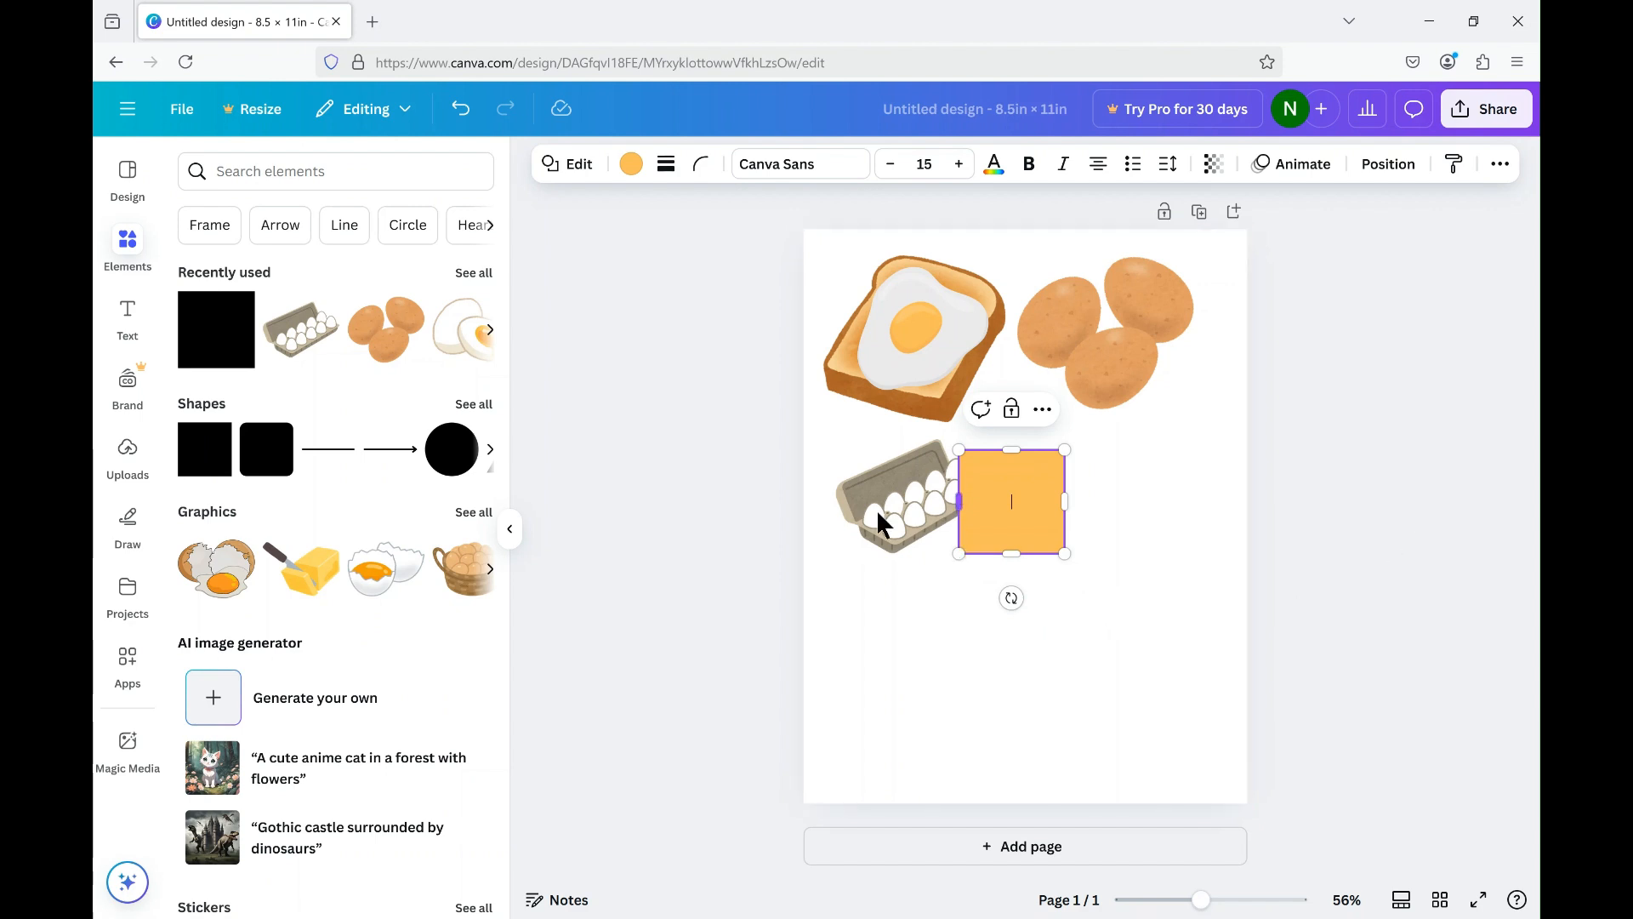
Move the egg carton graphic over the orange square and shrink it to about 2.5 × 1.8 in.
drag(912, 520, 1001, 507)
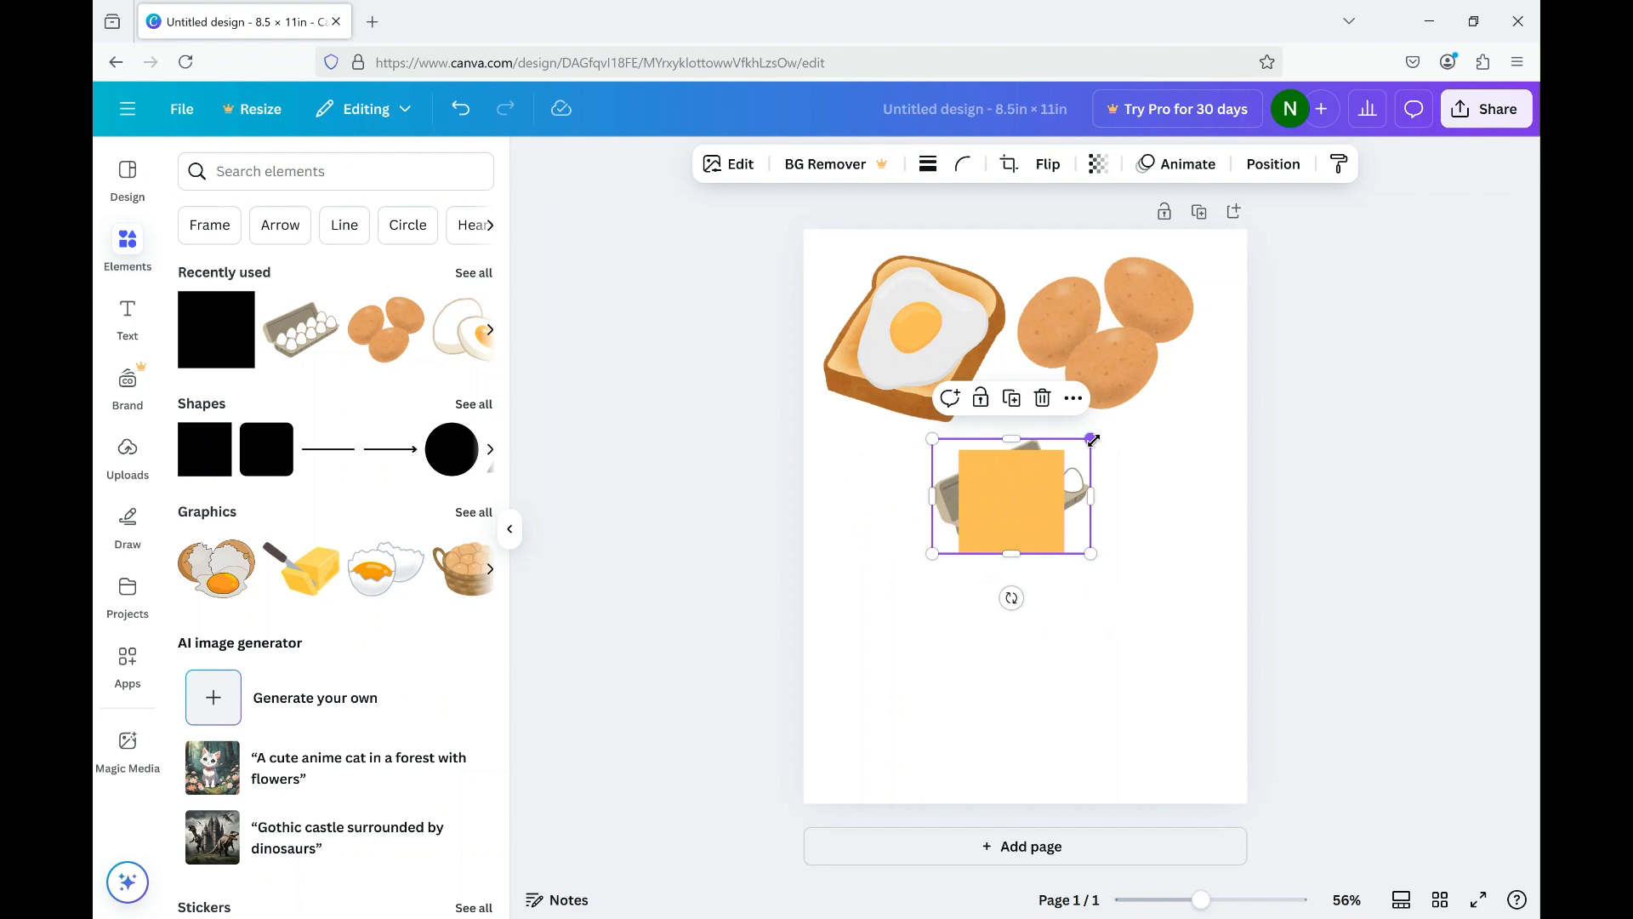
drag(1081, 449, 1069, 461)
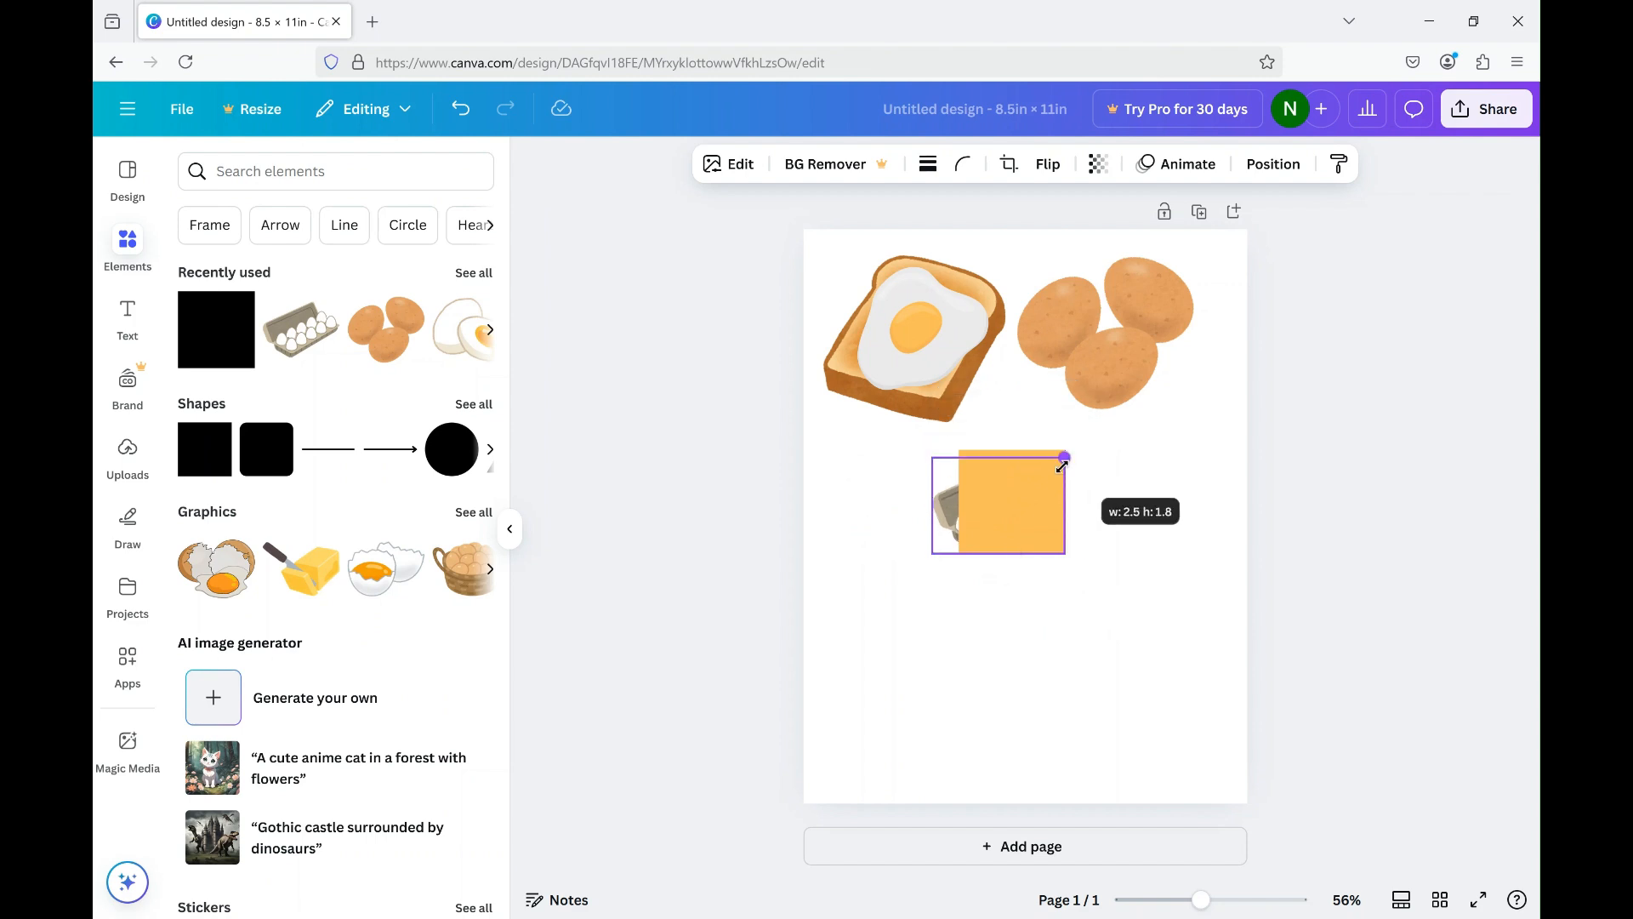
drag(1019, 502, 1024, 514)
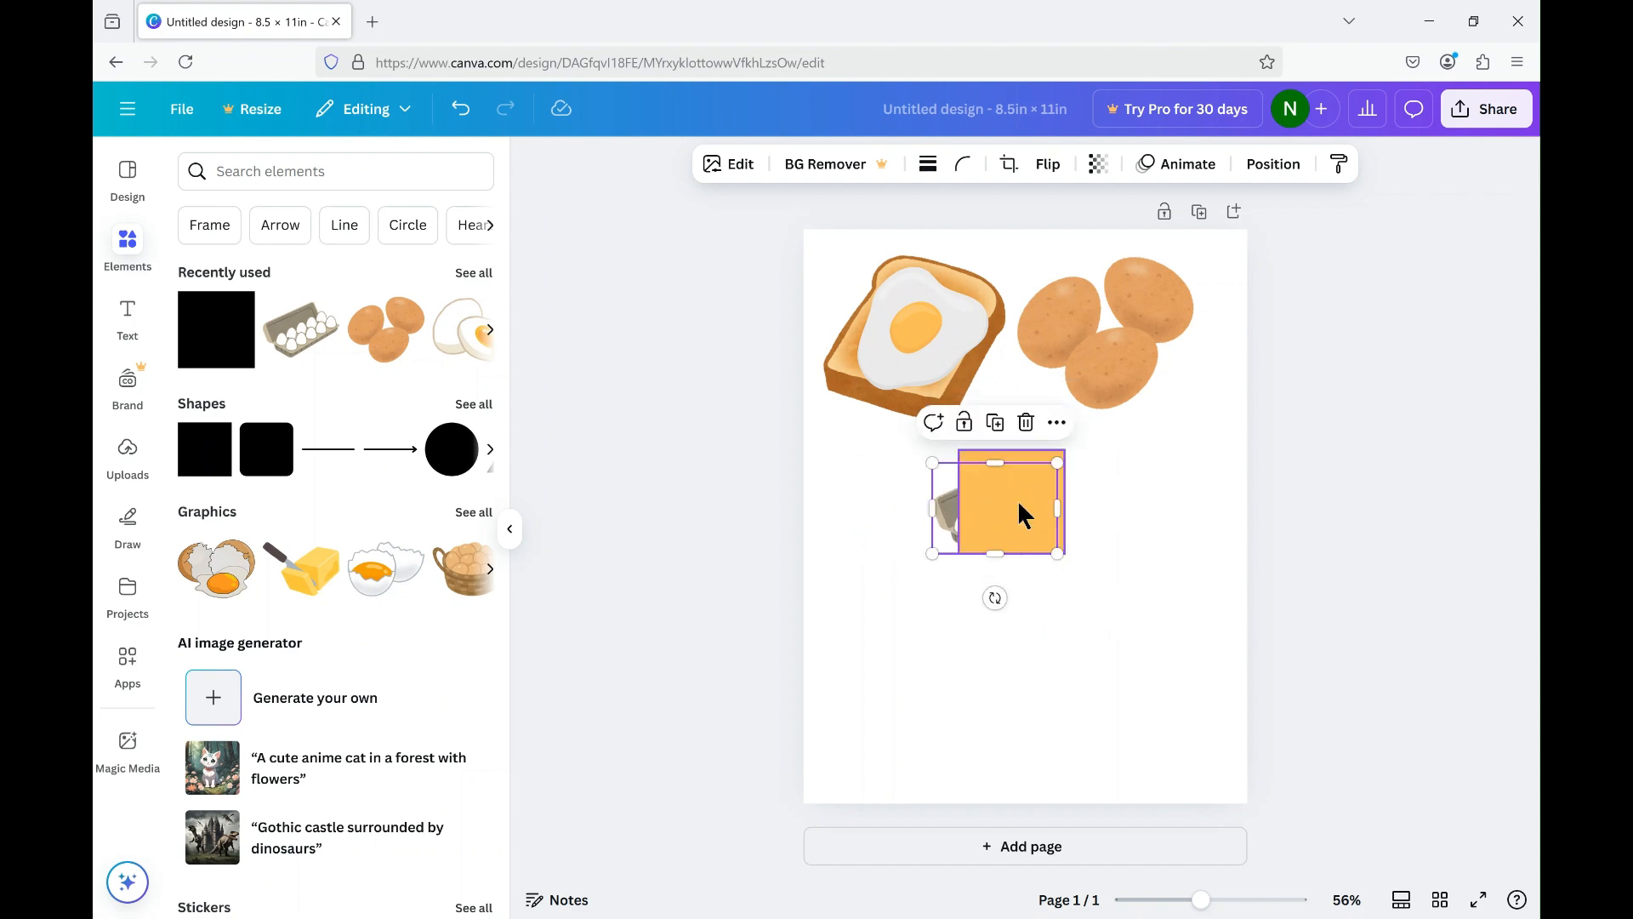
Send the orange square backward so it lies behind the egg carton.
click(1024, 514)
right_click(1023, 510)
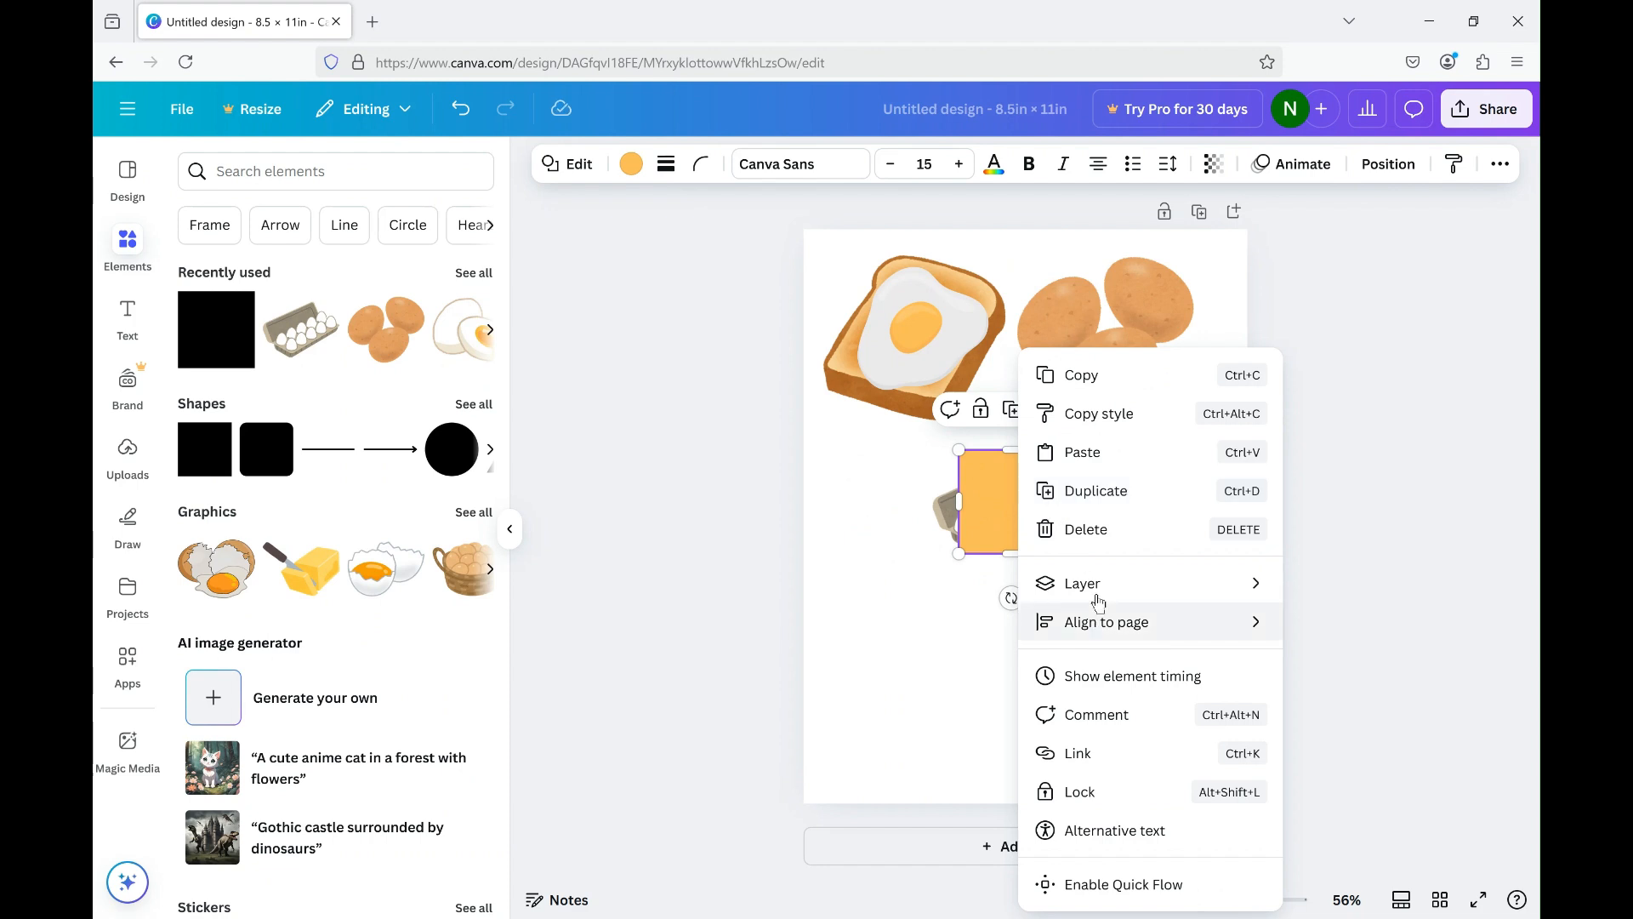
mouse_move(1140, 591)
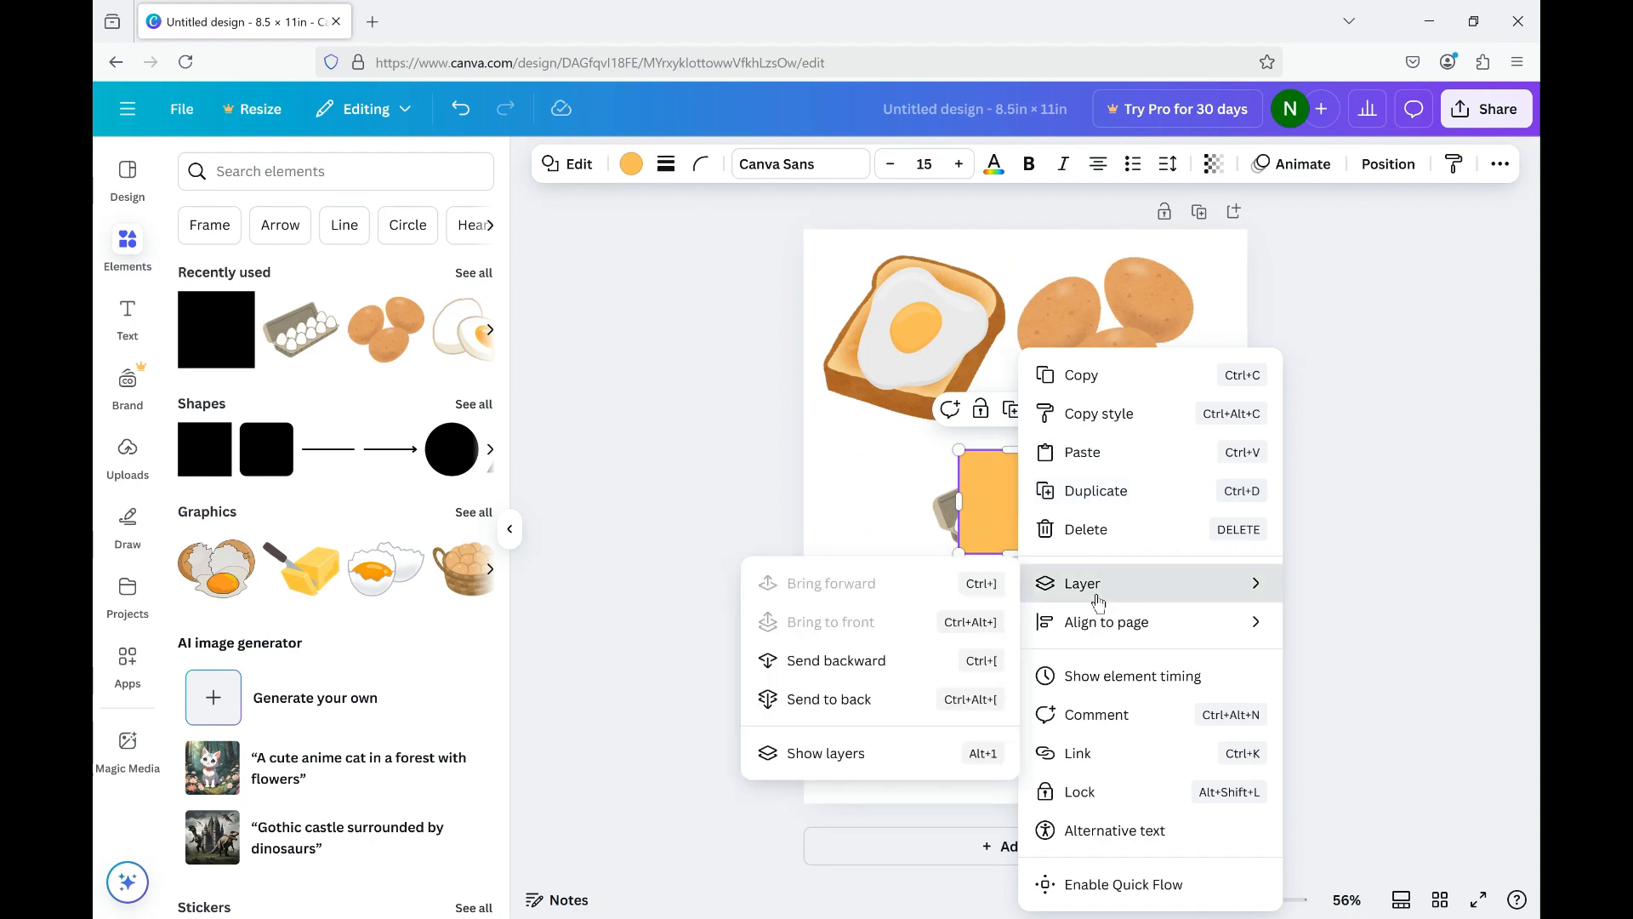
click(834, 662)
click(1277, 488)
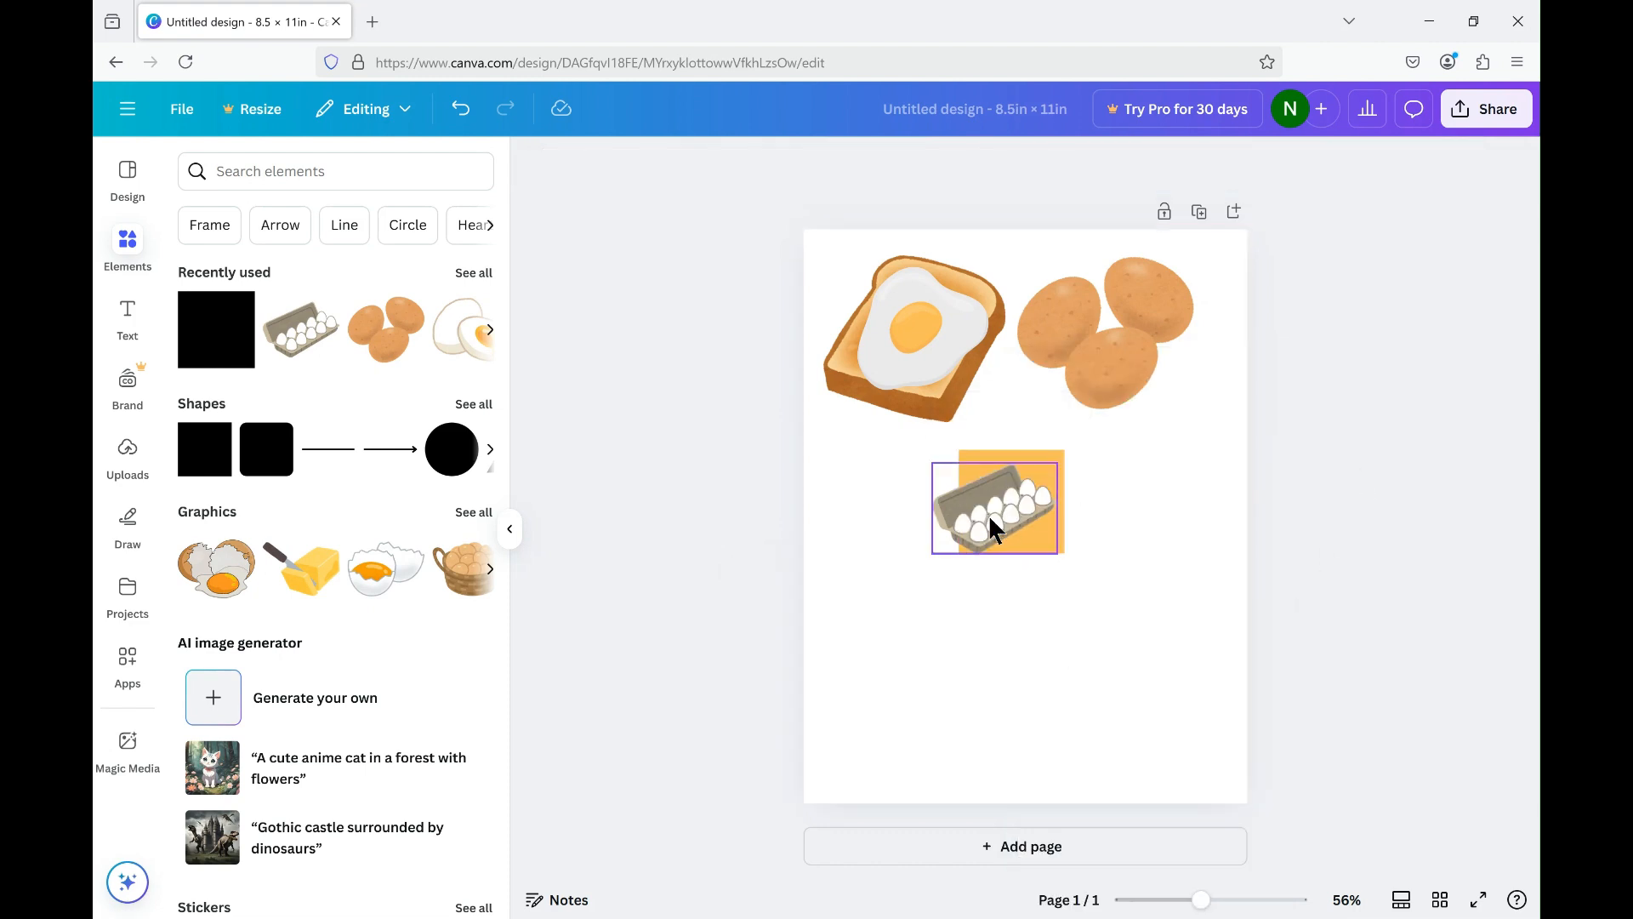
Shrink the egg carton further to fit within the orange square and centre it there.
drag(1005, 517, 1007, 514)
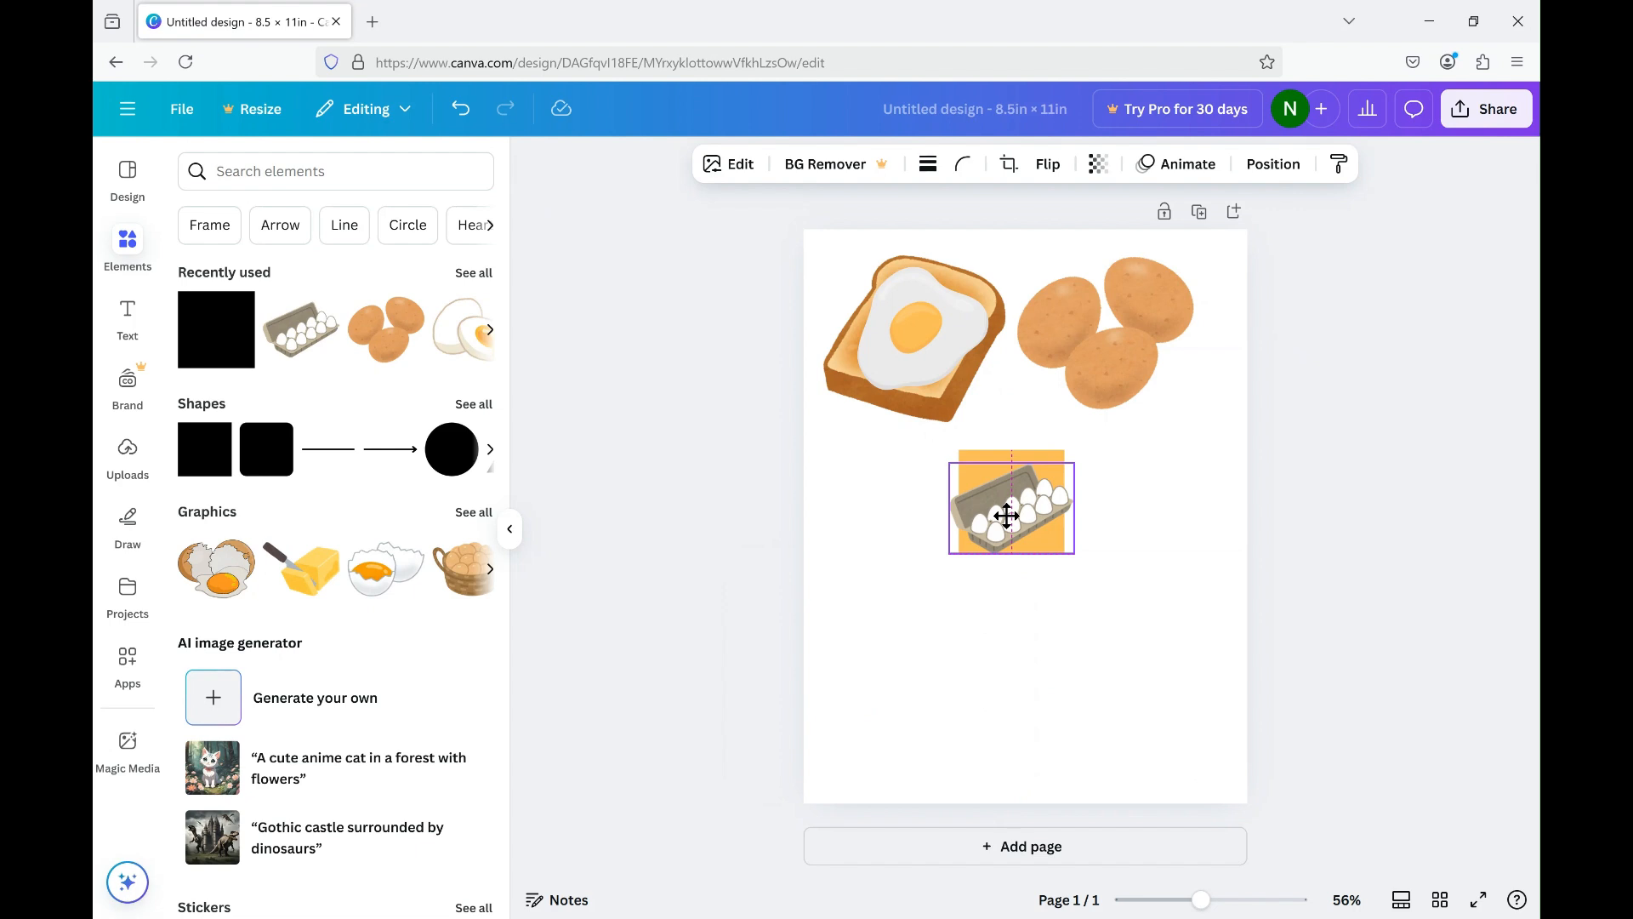
drag(950, 464, 980, 467)
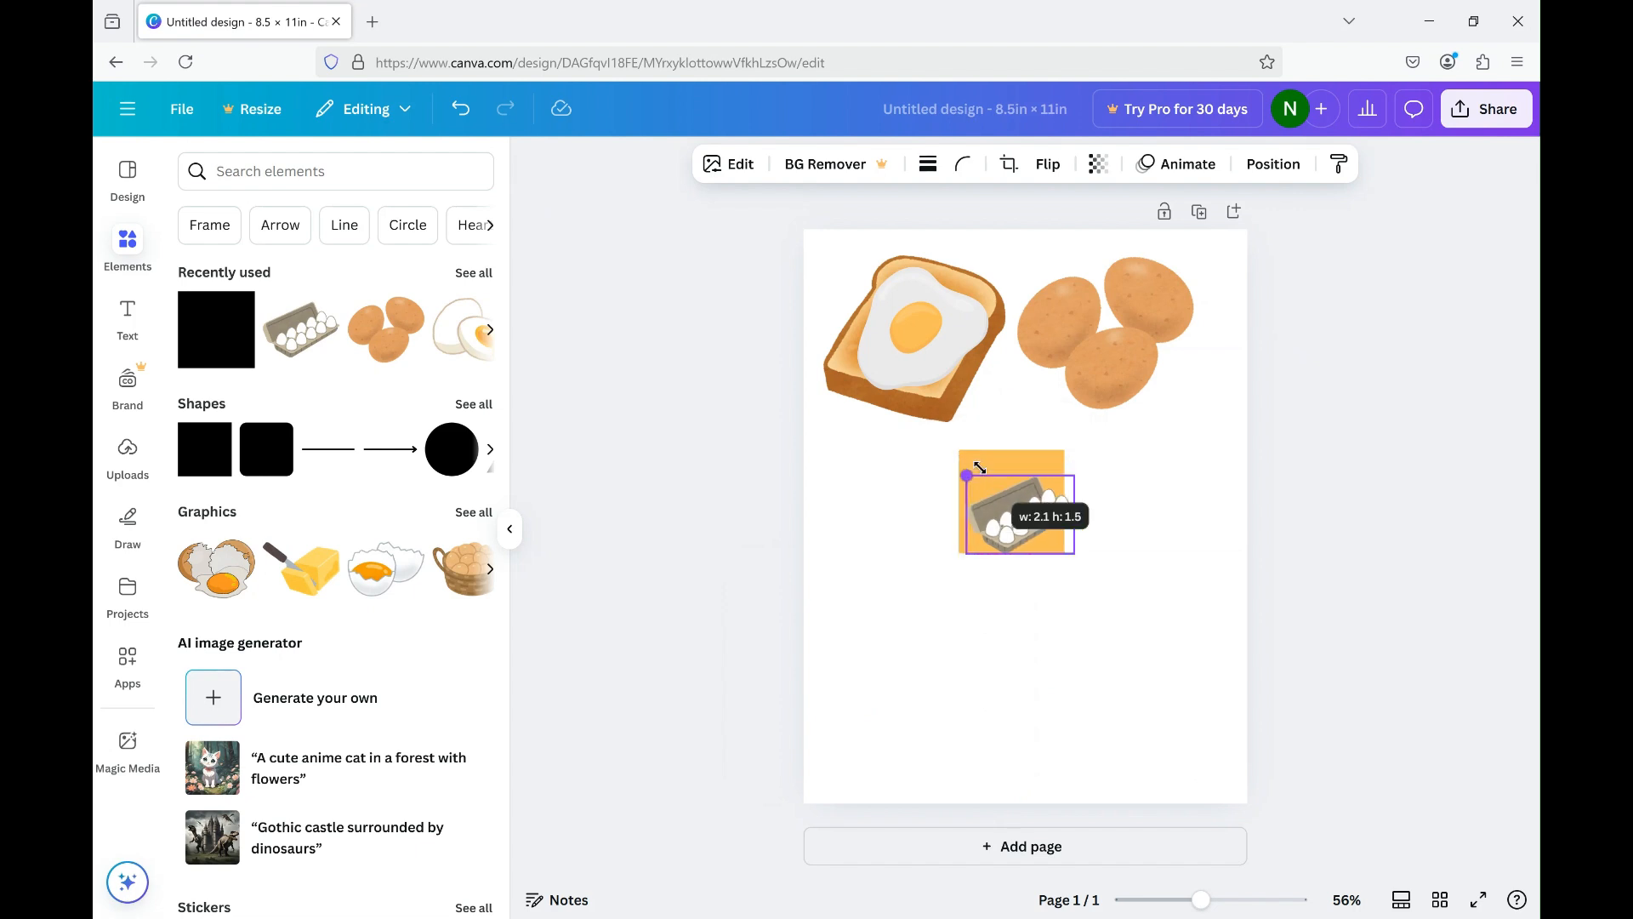
click(1149, 510)
drag(1013, 516, 1011, 507)
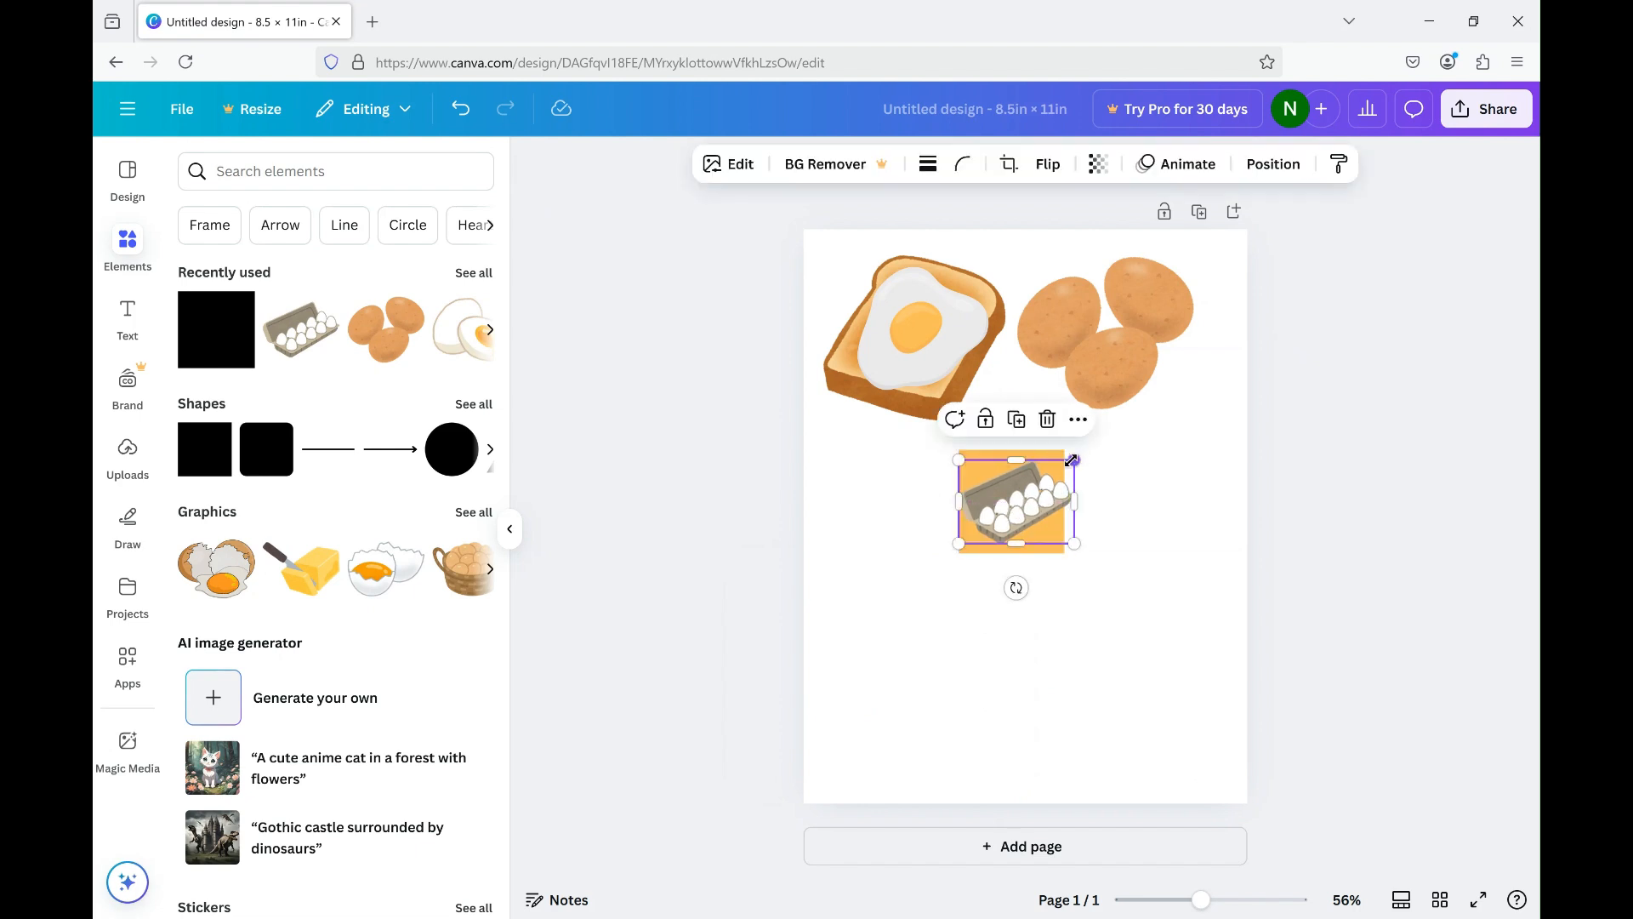
drag(1073, 460, 1071, 462)
click(1341, 498)
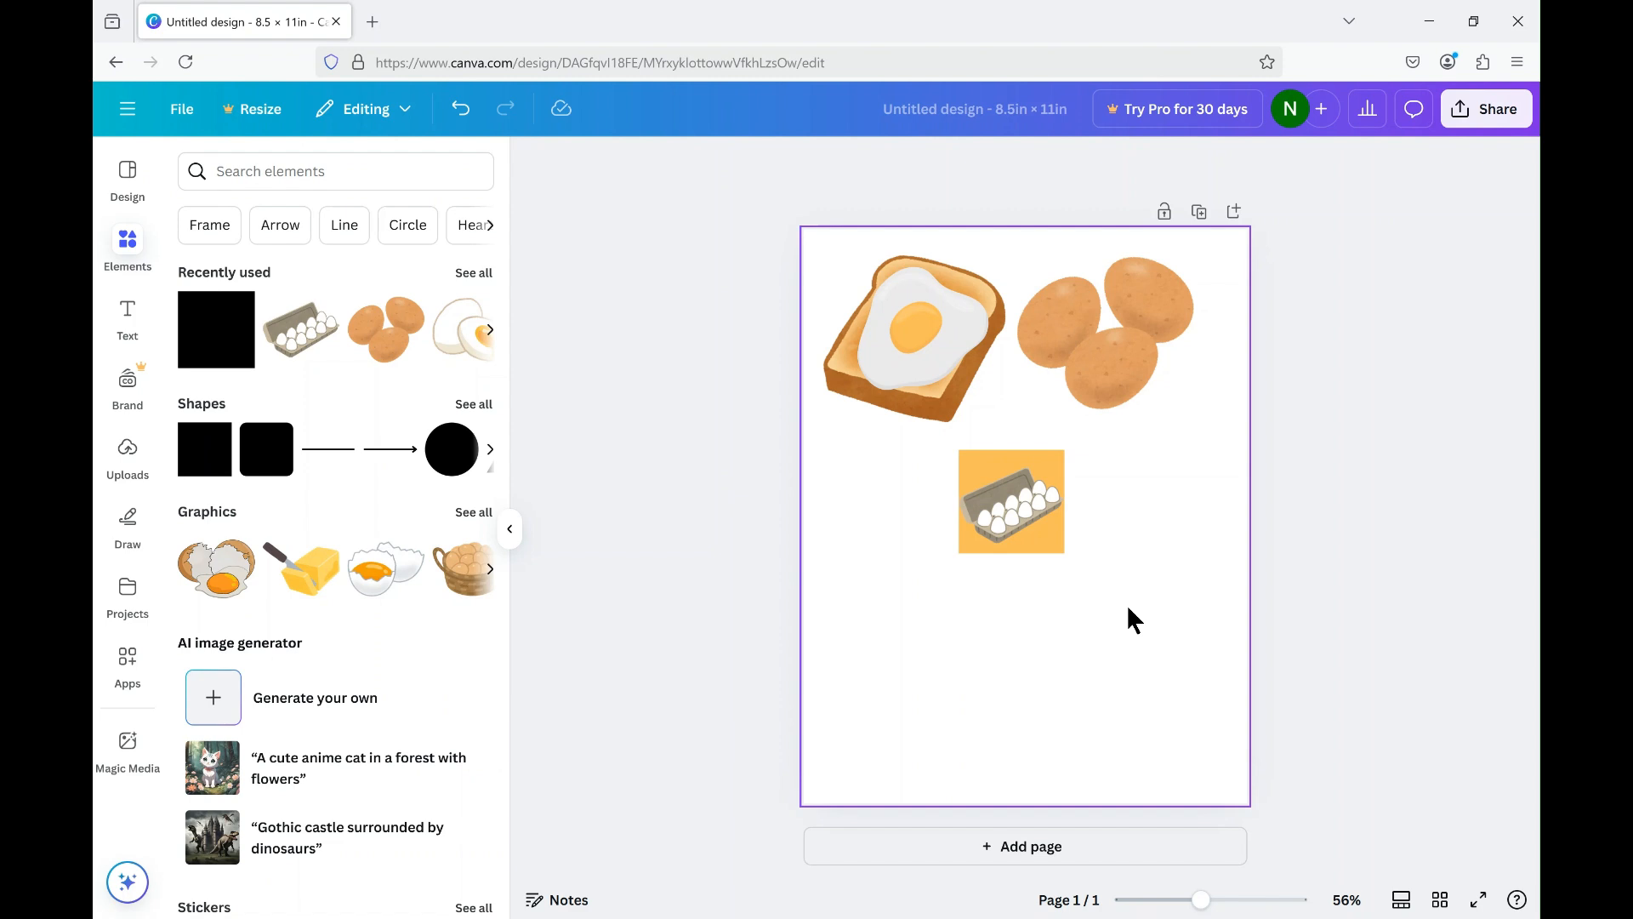
Move the egg carton below the brown eggs, and add the butter-and-knife graphic, shrunk, below the toast.
click(1041, 543)
drag(1018, 513, 1181, 431)
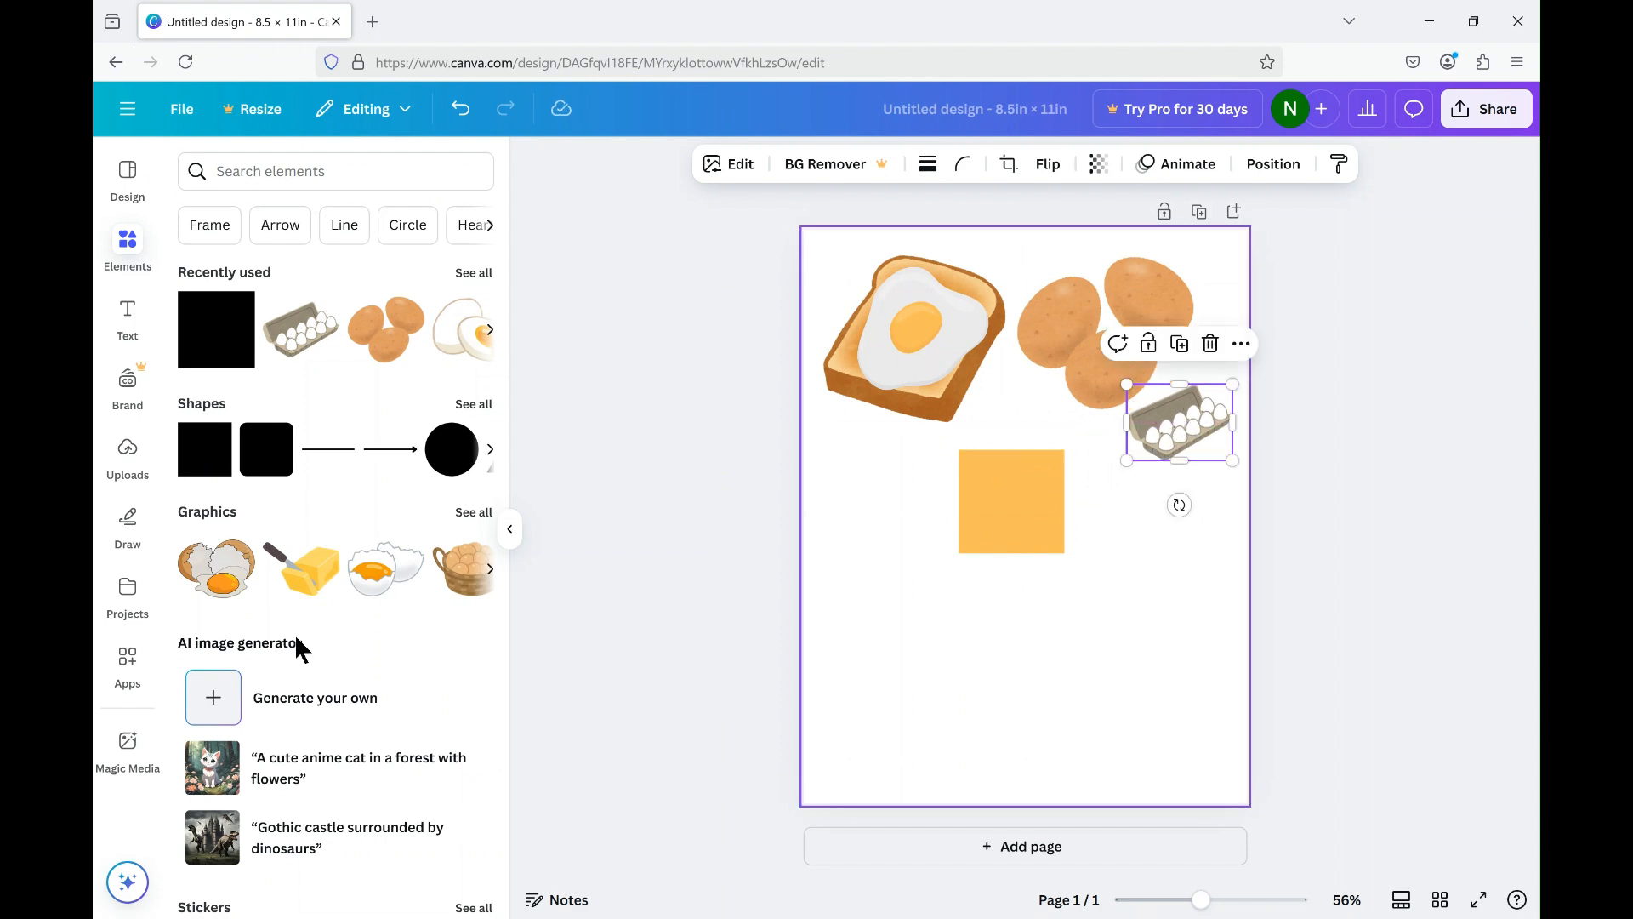
key(Escape)
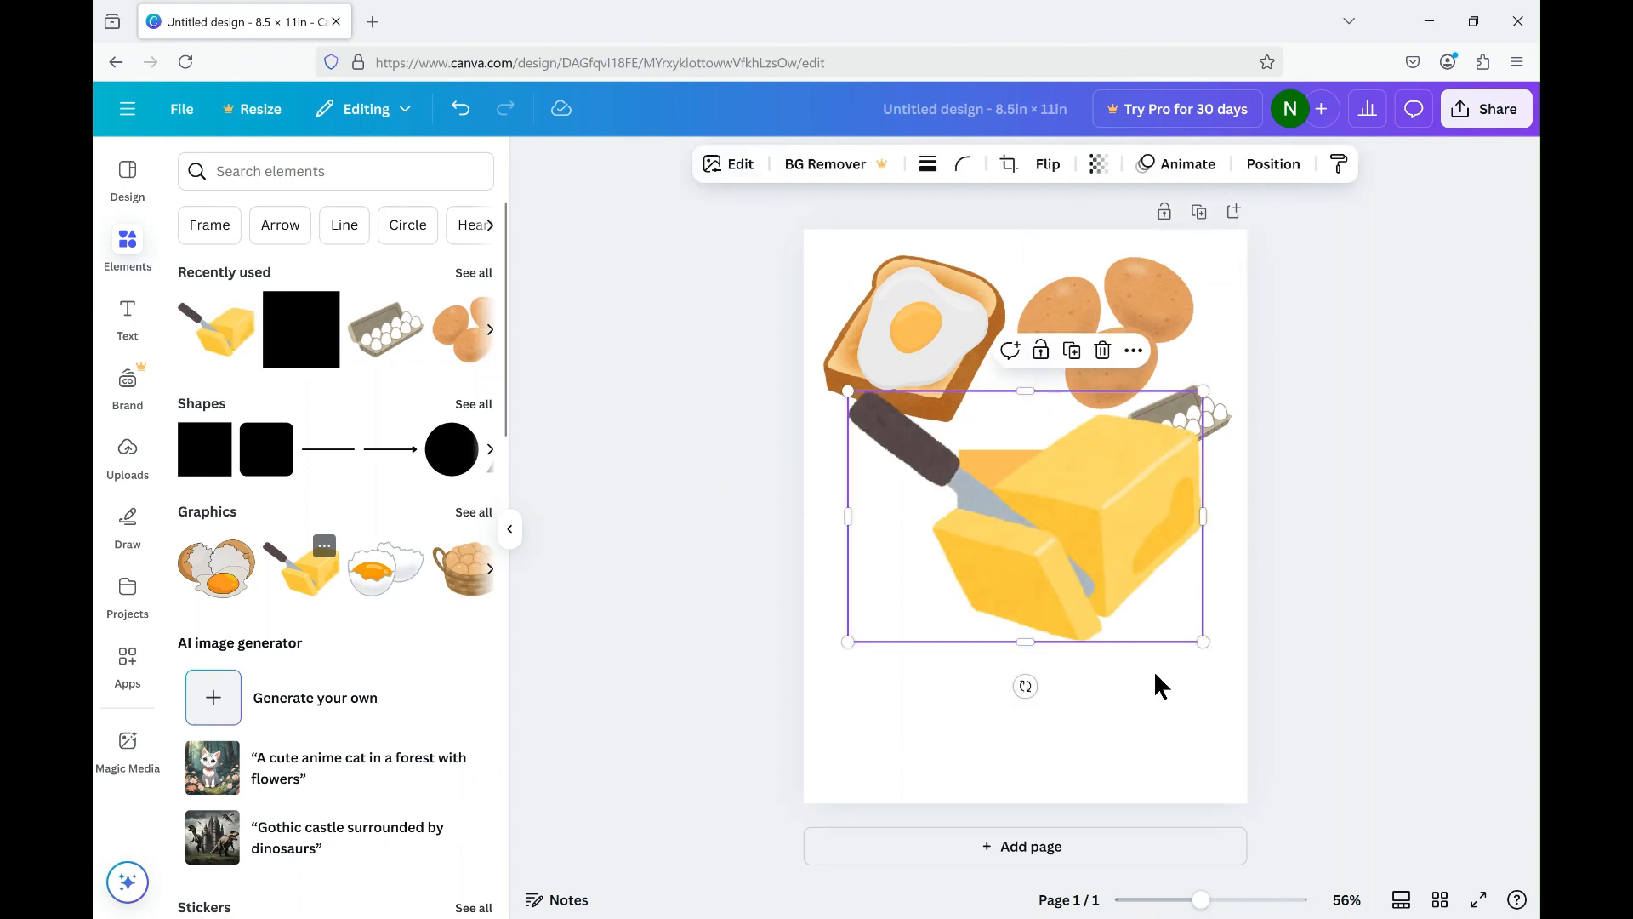
drag(1200, 389, 870, 447)
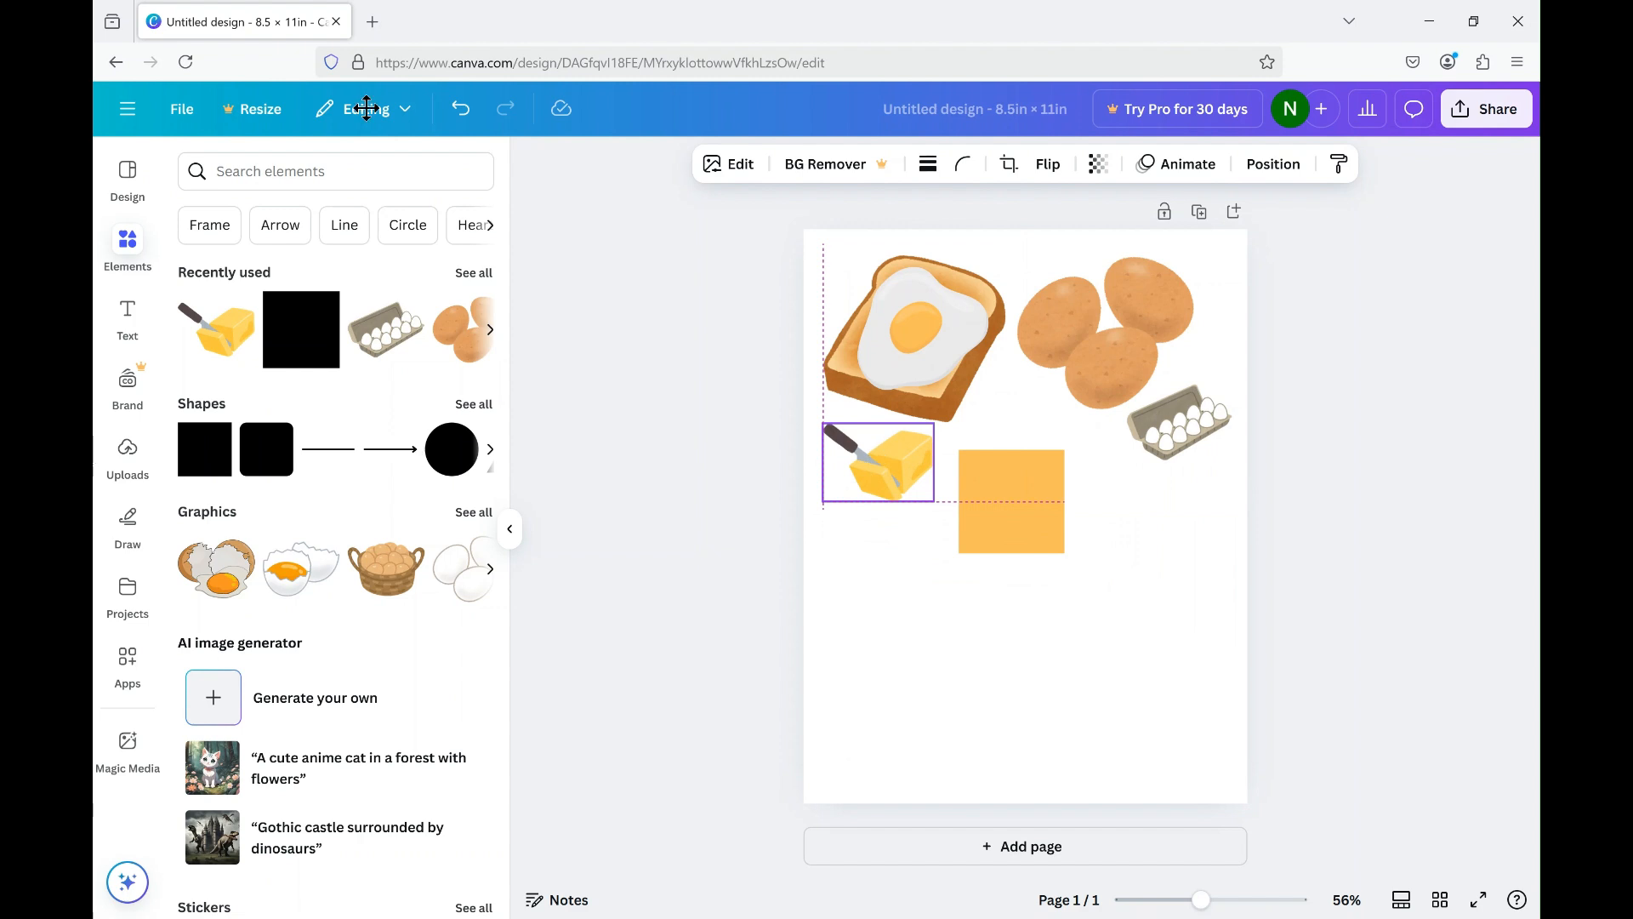
Search the elements for "zoom meeting" and show all matching graphics.
click(322, 171)
text(z)
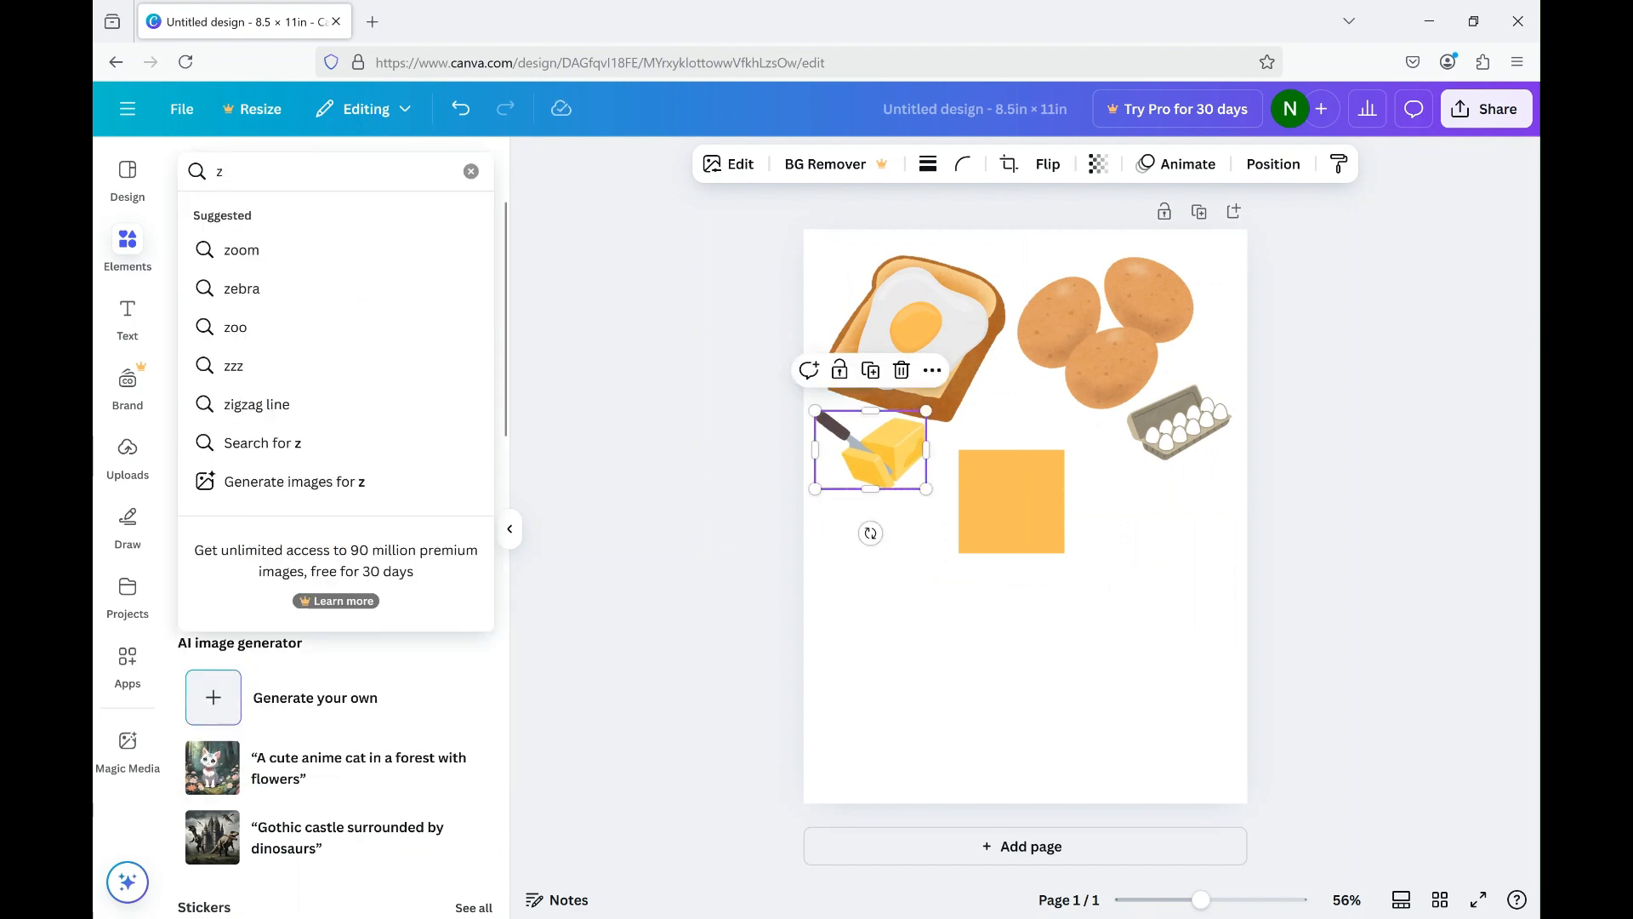
text(oom meet)
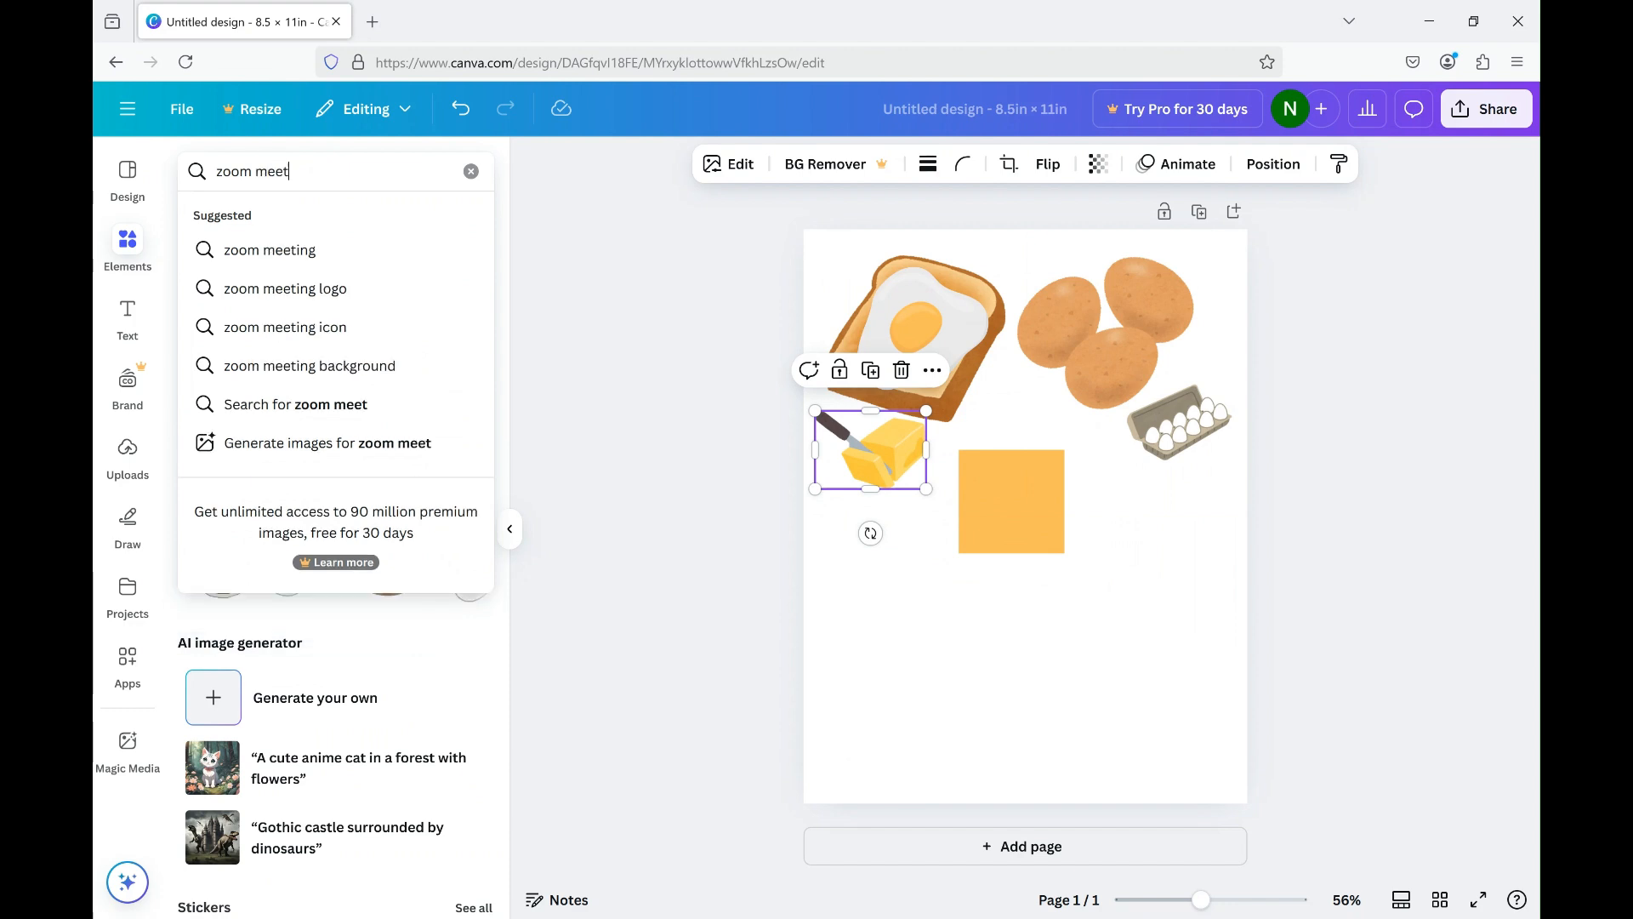
text(ing)
key(Return)
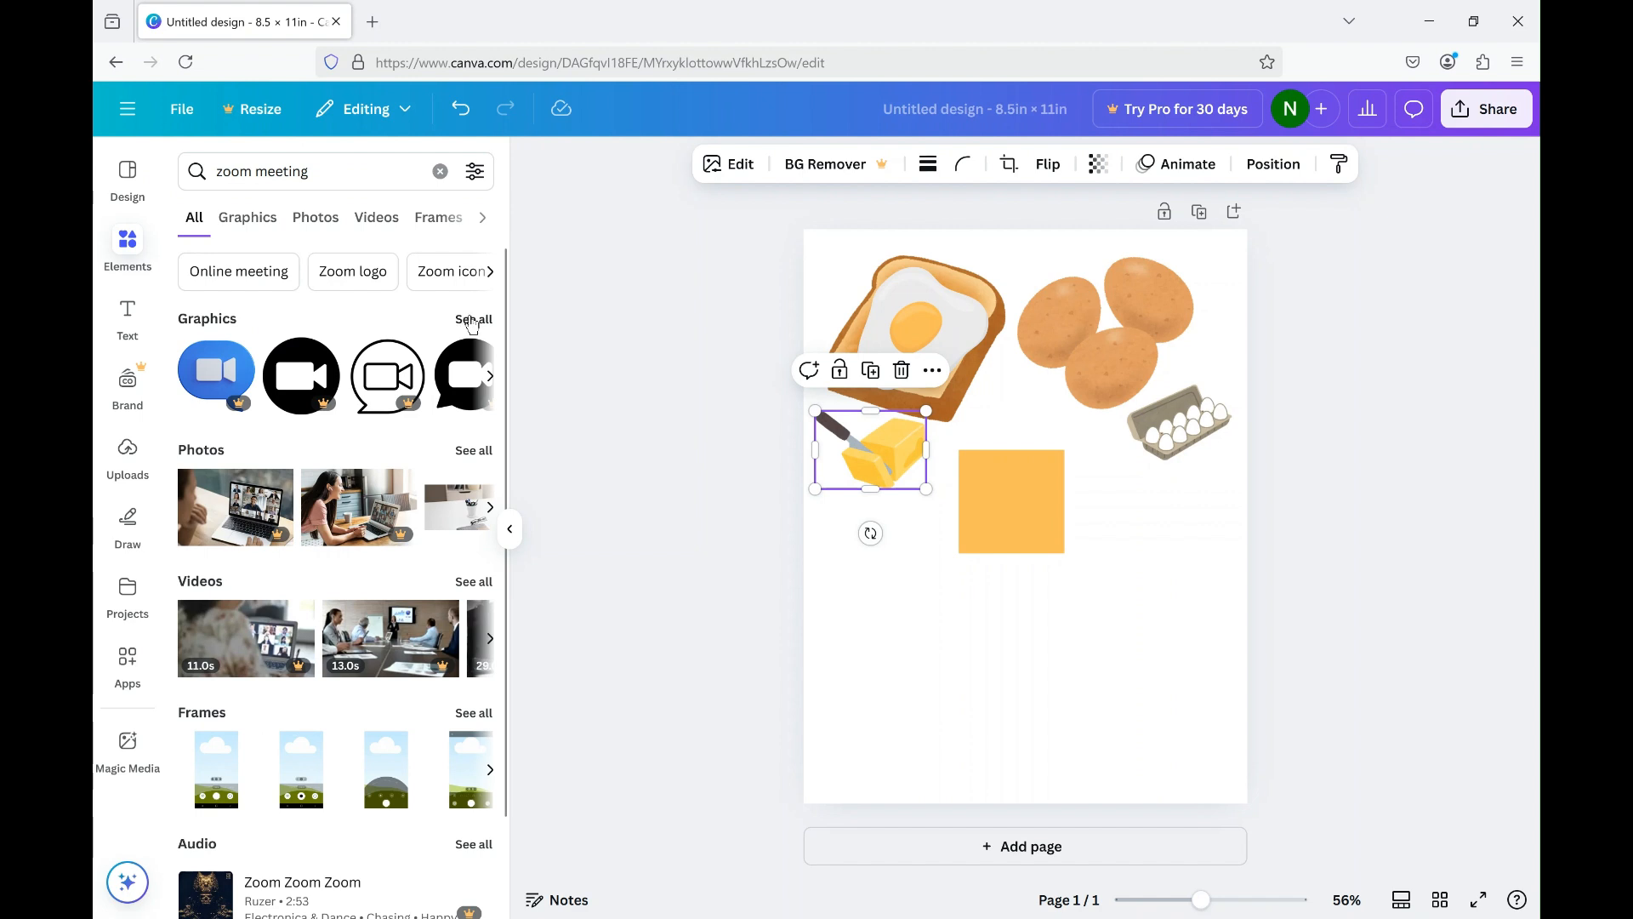
click(472, 321)
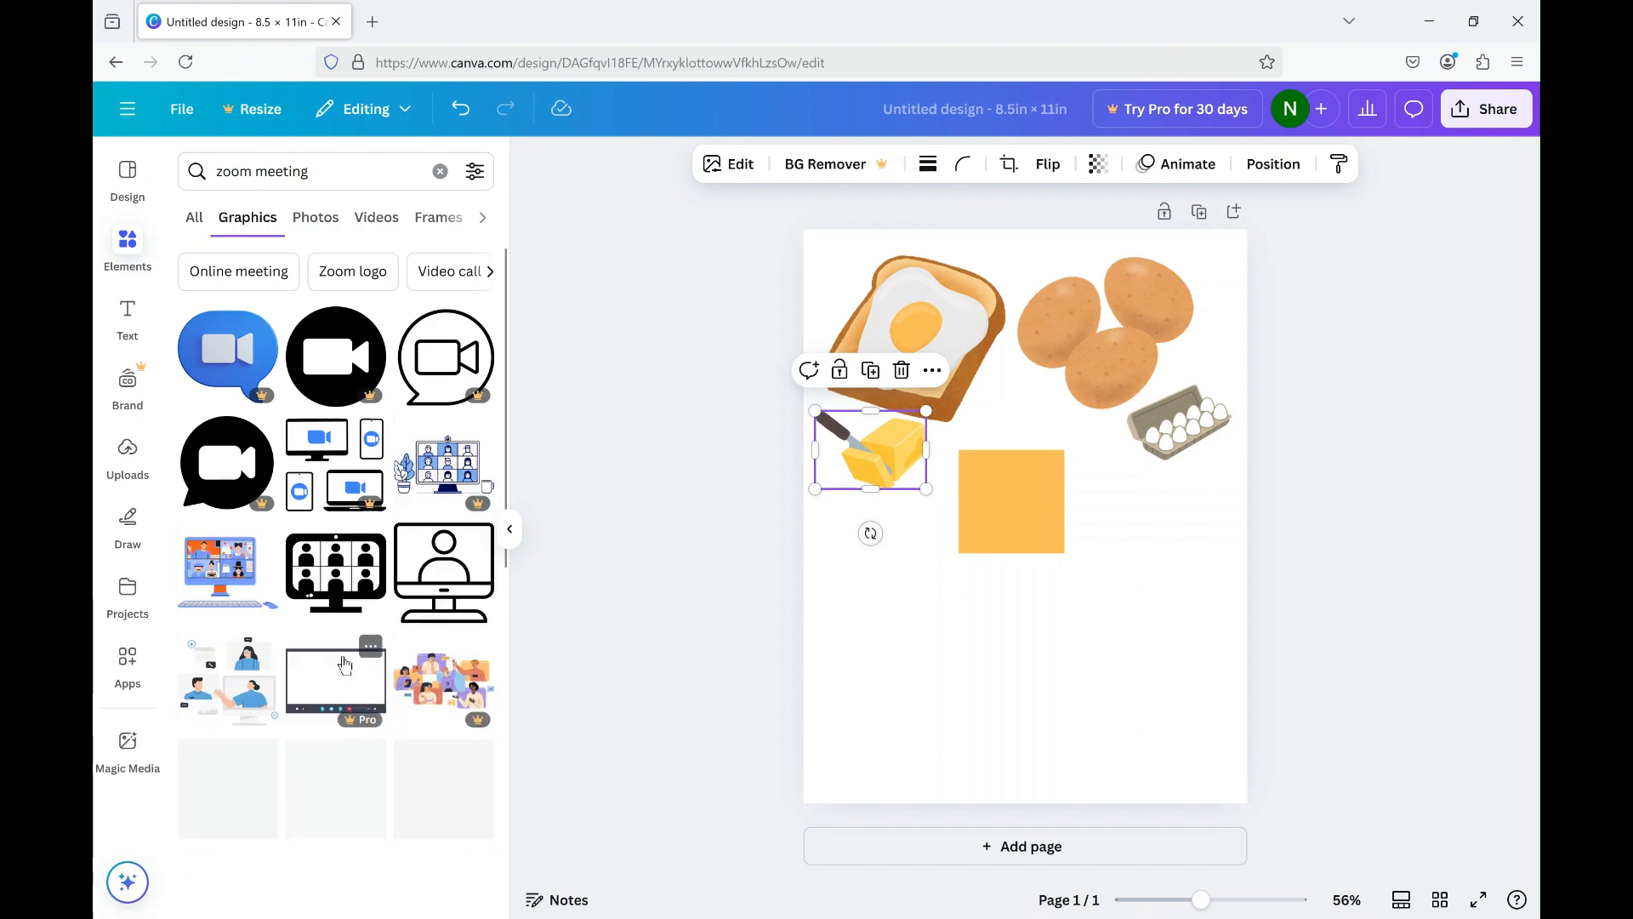
Try out the video-call monitor graphic with the plant and mug on the page, and delete it.
scroll(342, 654, down, 1)
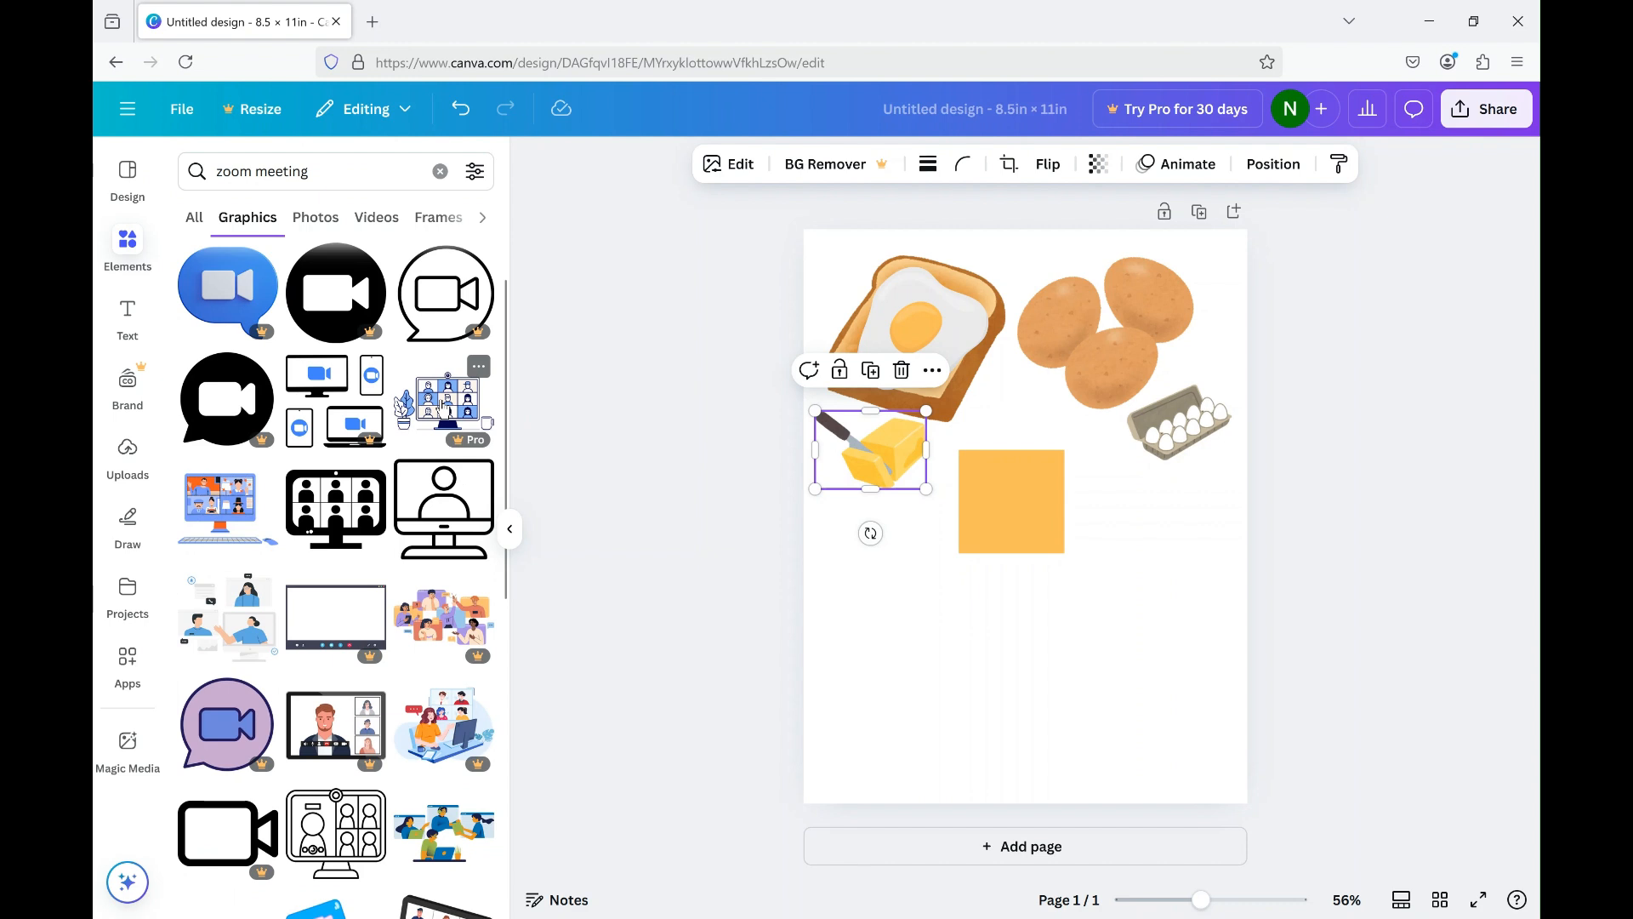
click(443, 400)
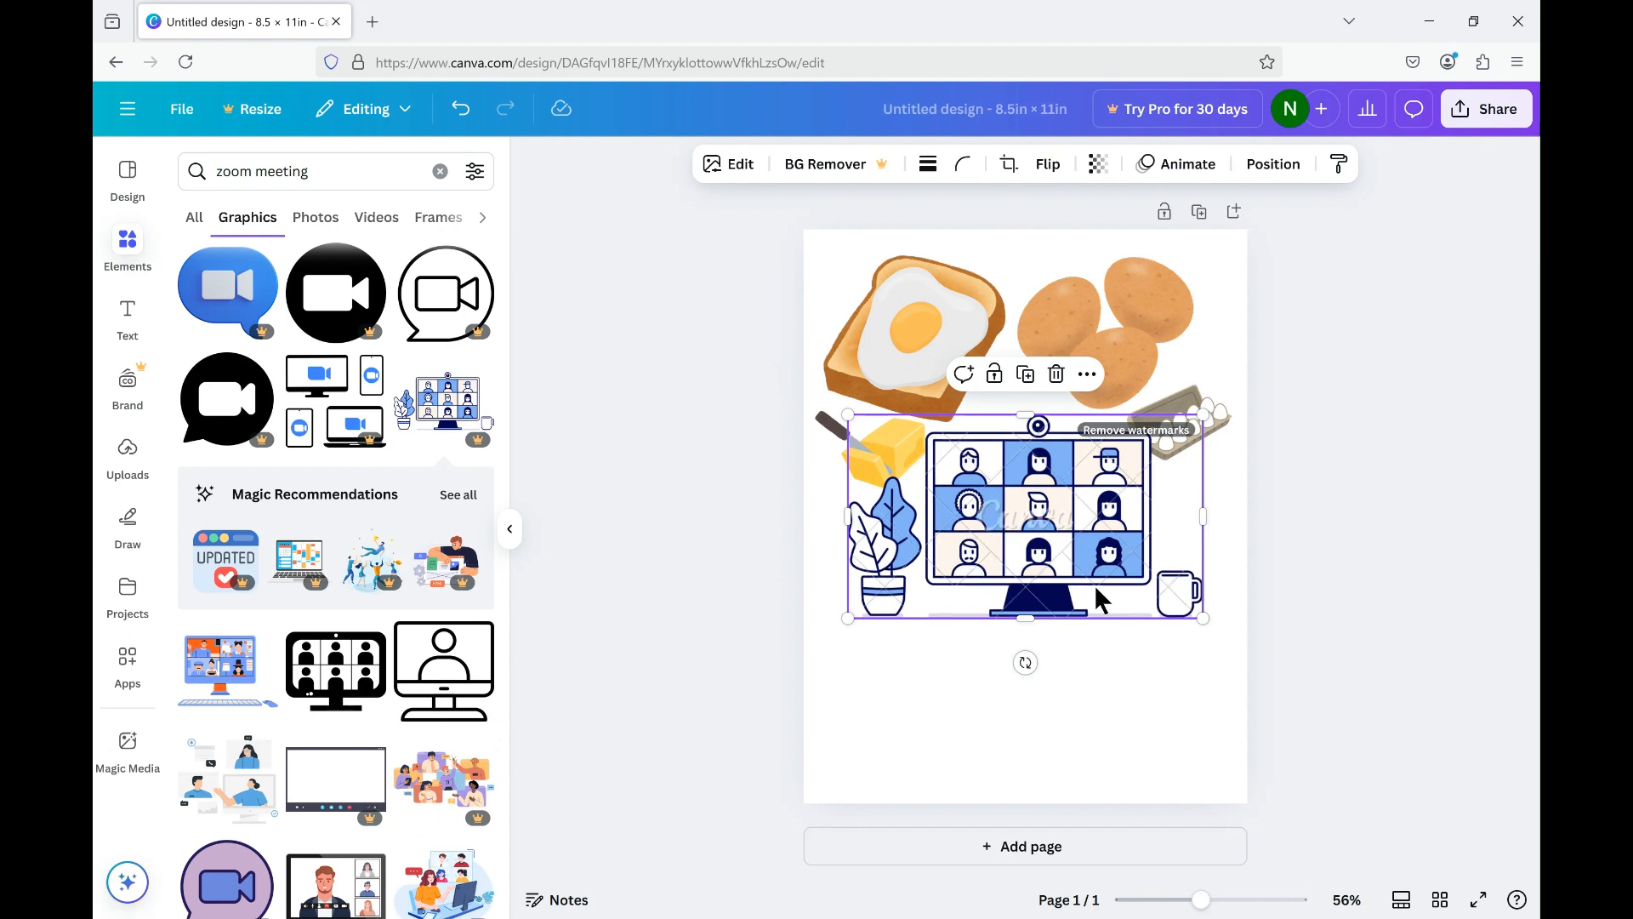
key(Delete)
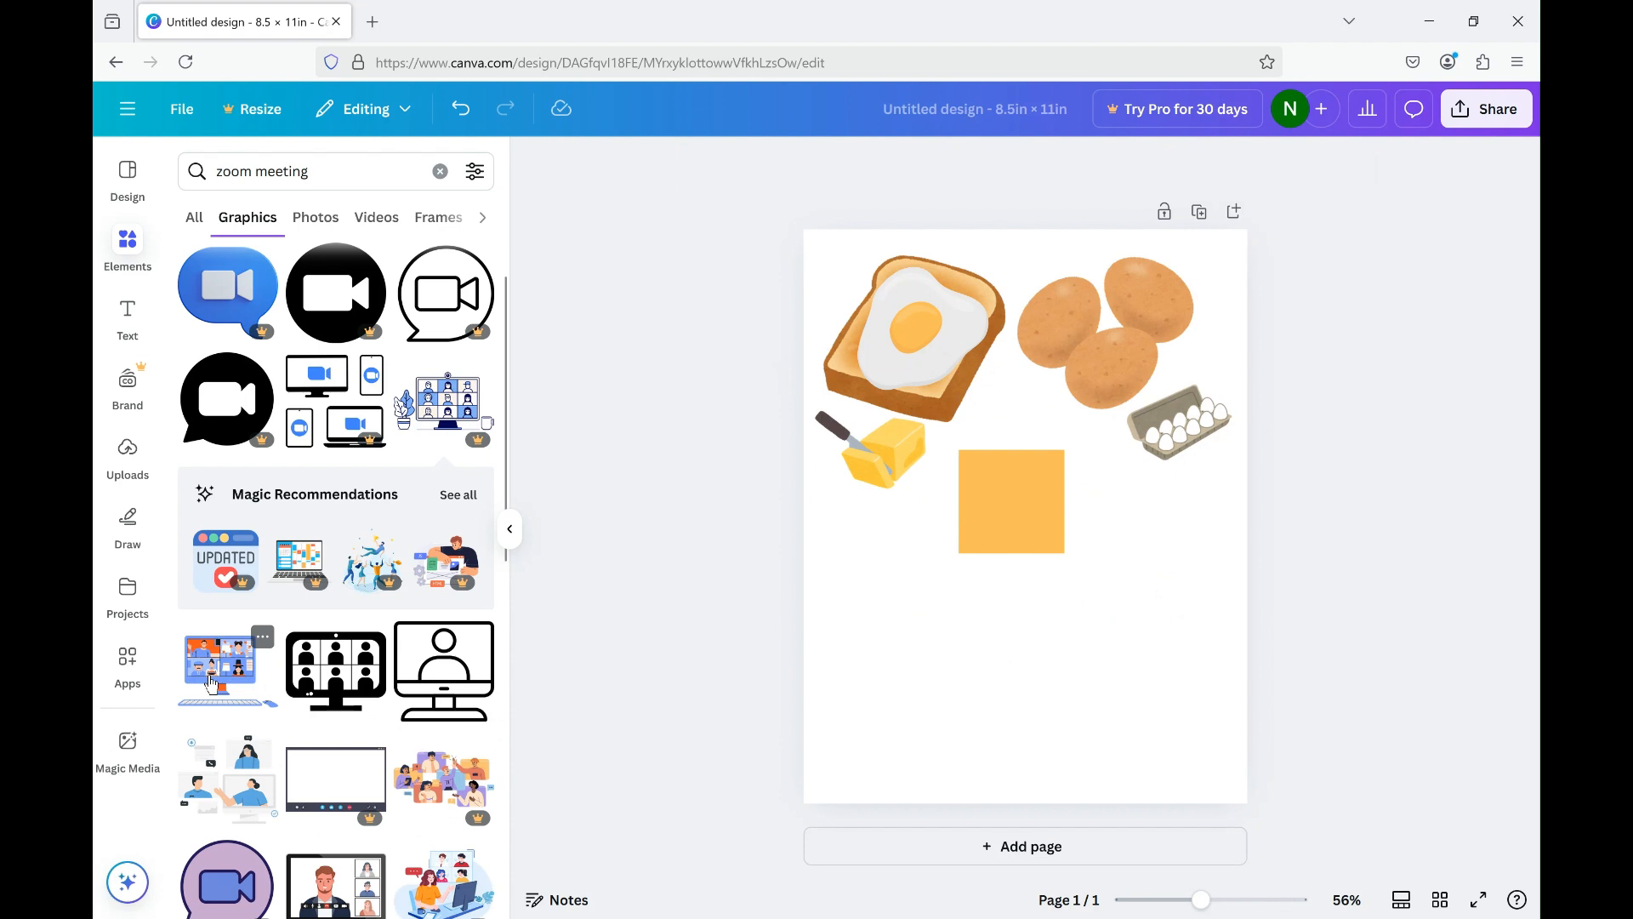
Add the online-meeting illustration with blue-shirted people, shrink it and place it below the butter.
scroll(211, 684, down, 2)
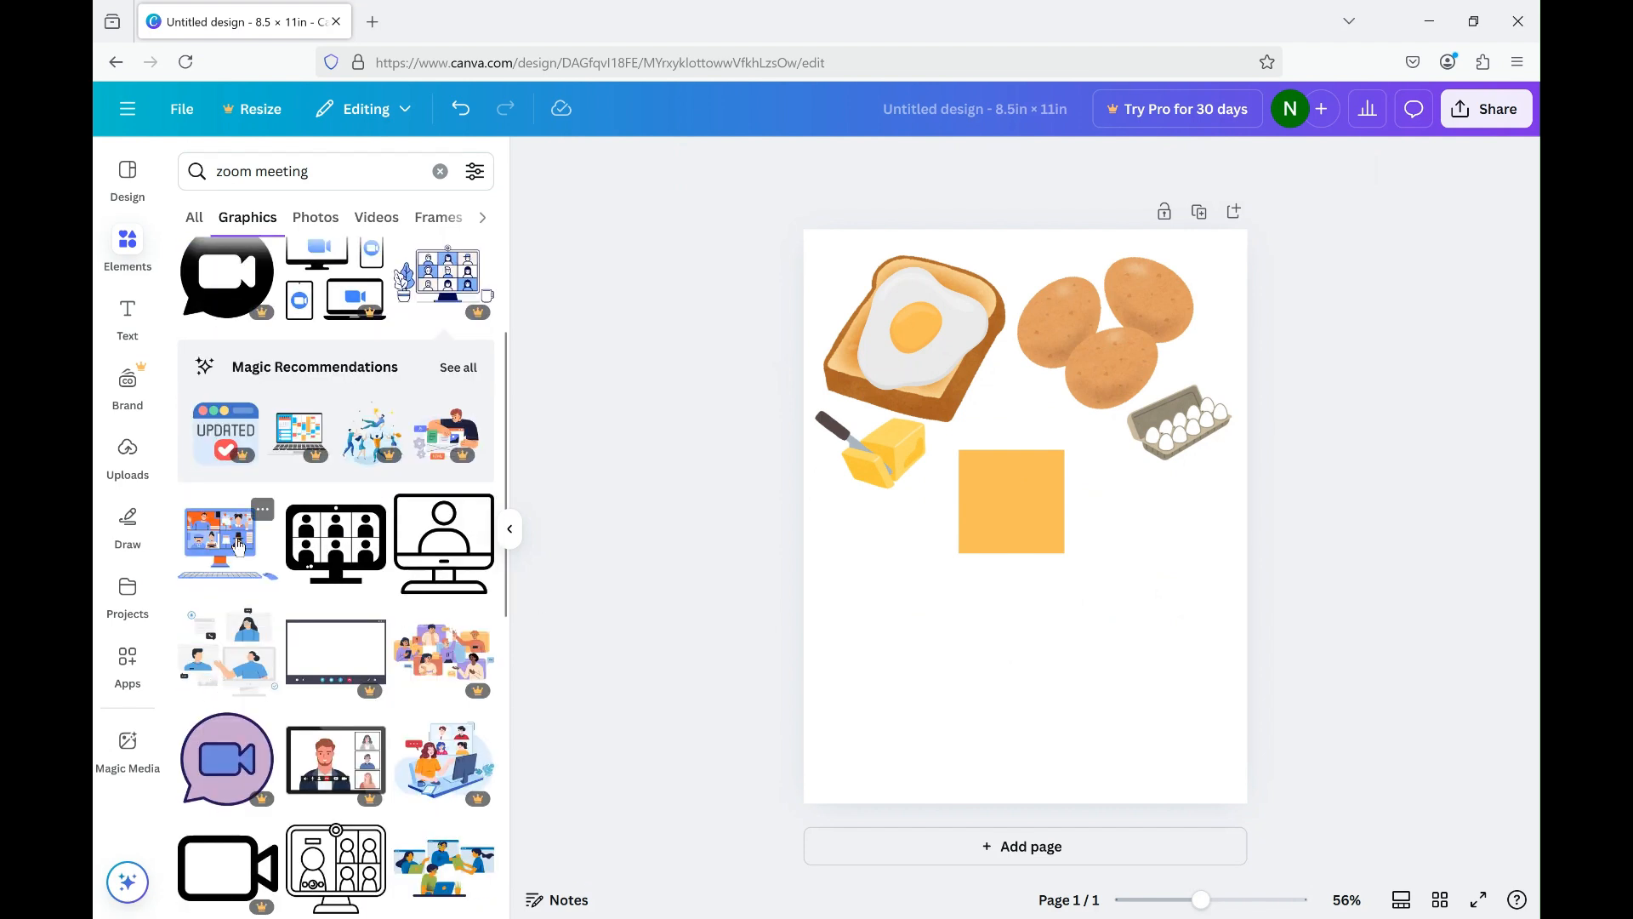
scroll(238, 546, down, 3)
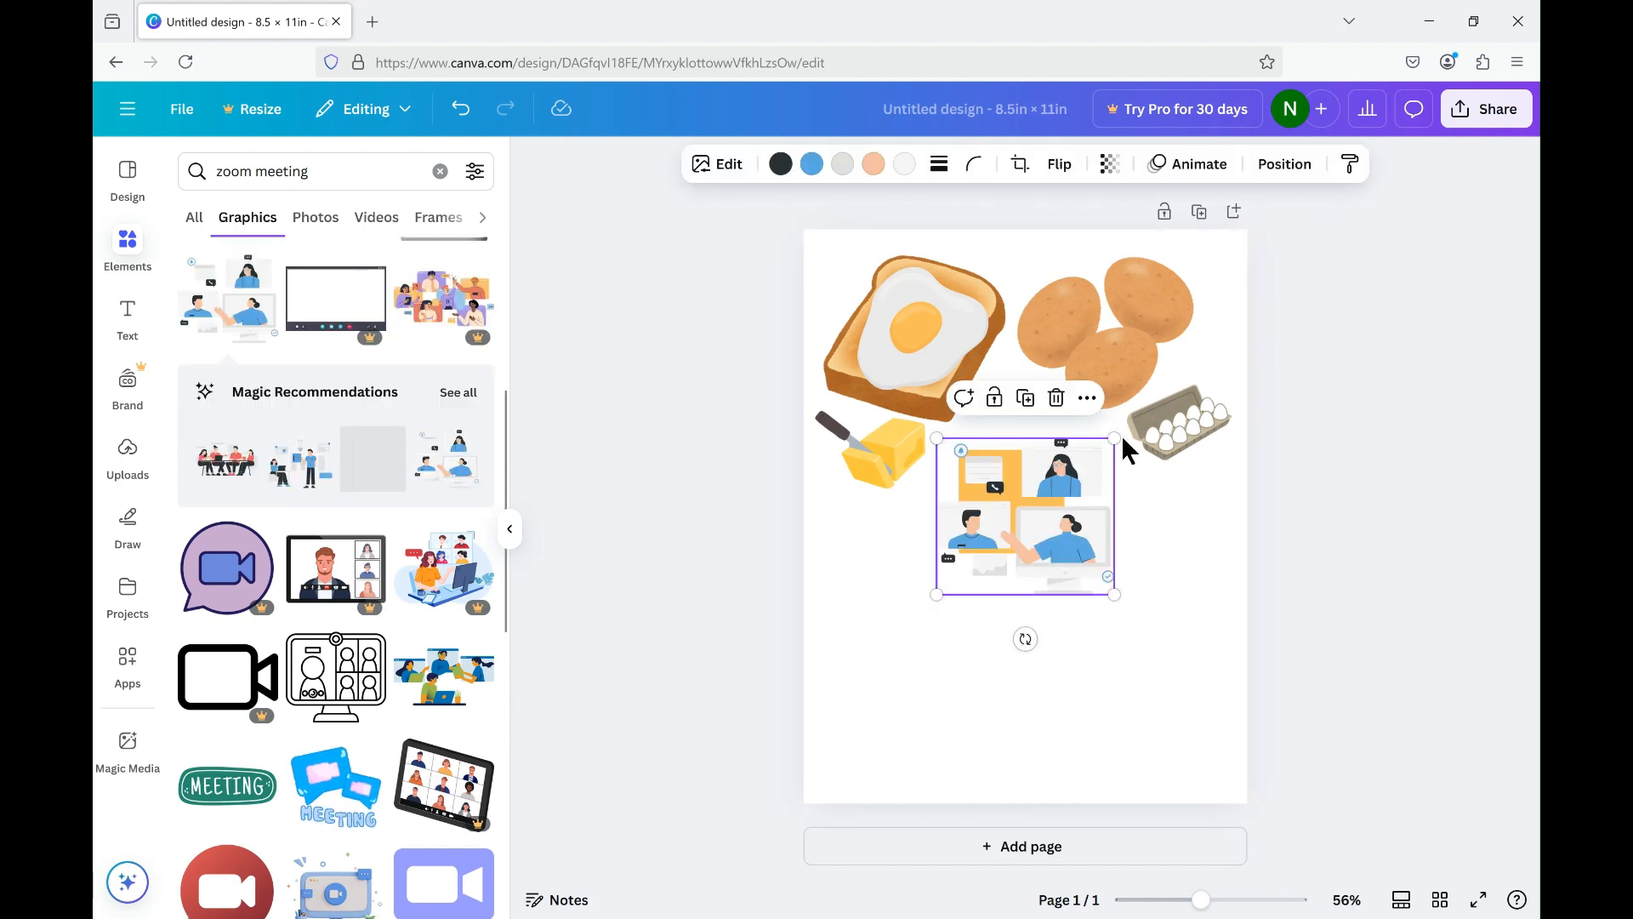
drag(1114, 438, 1087, 484)
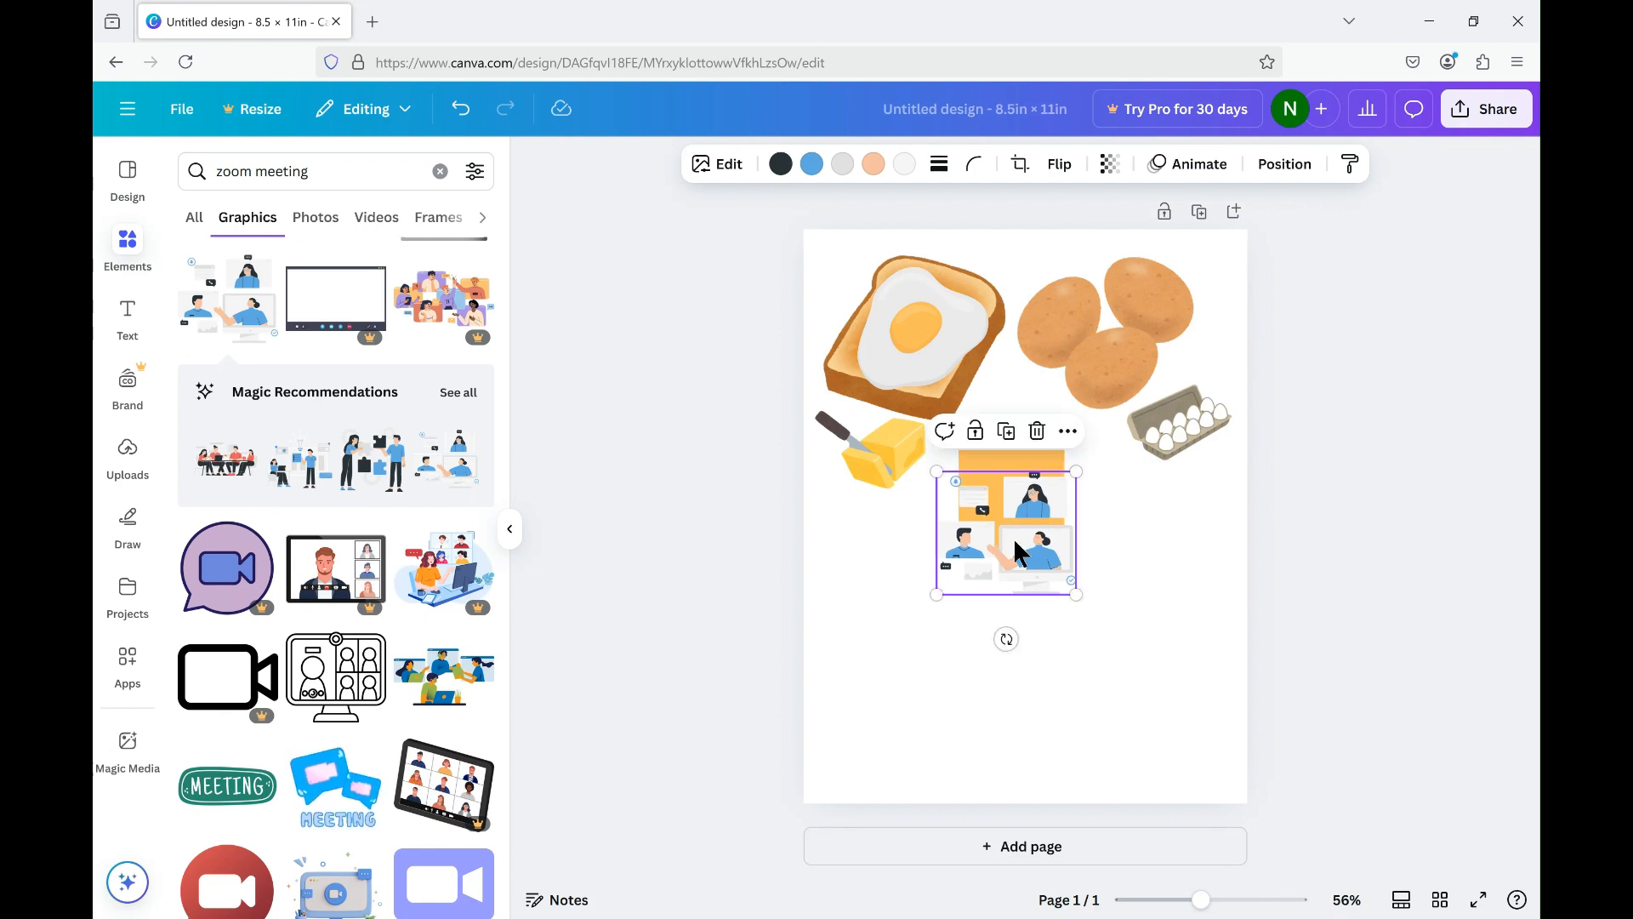
drag(1014, 541, 905, 560)
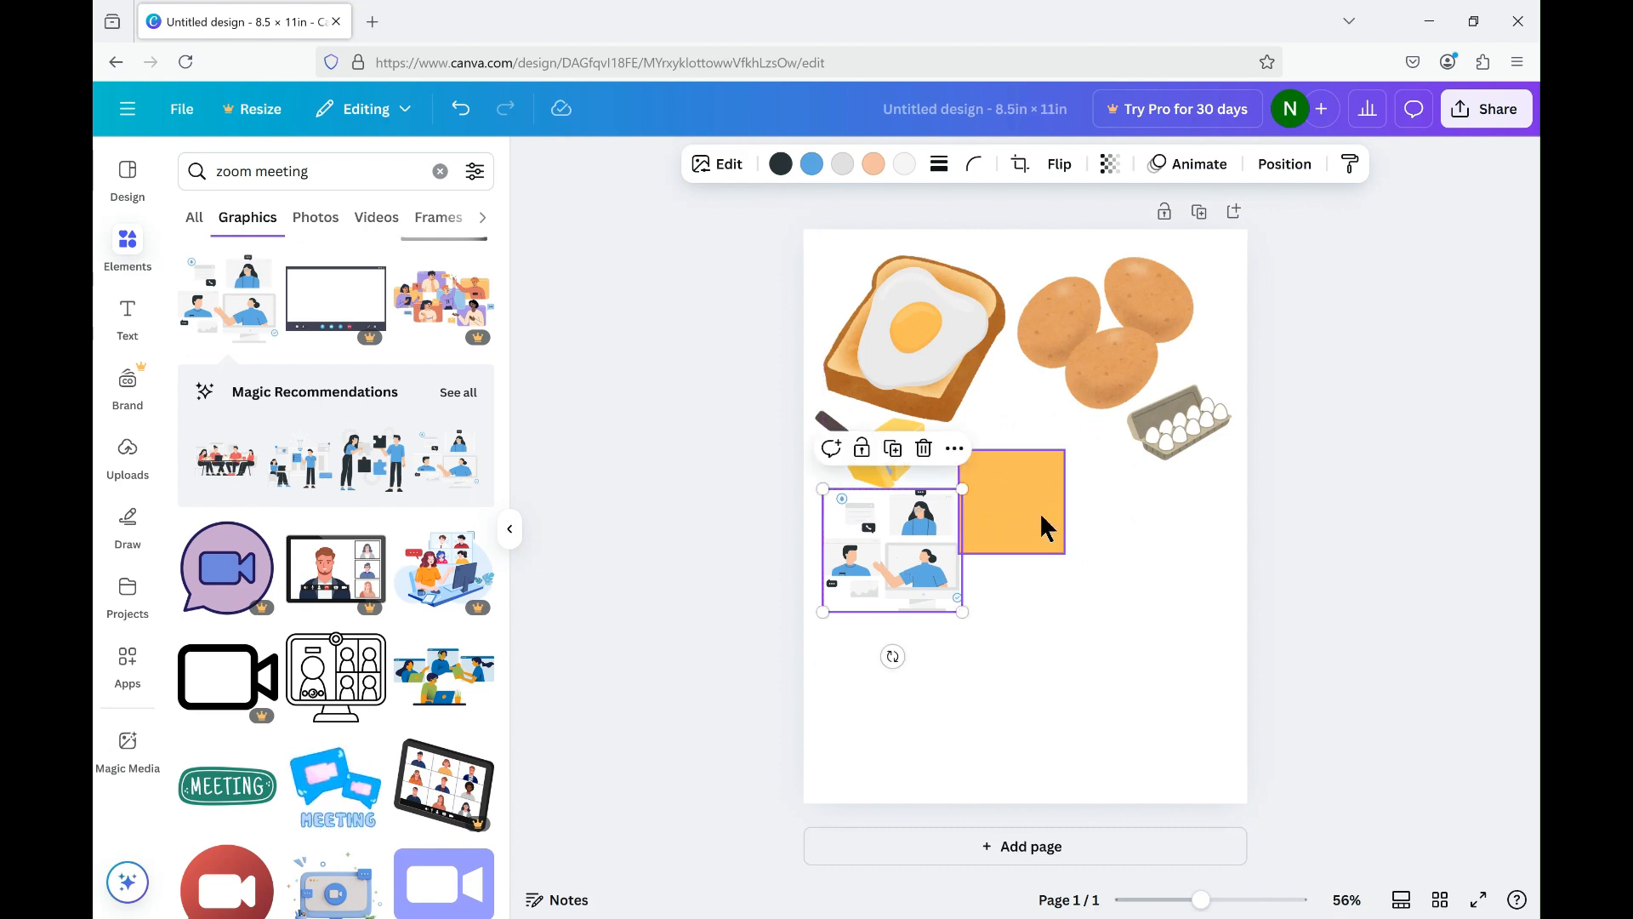
Move the orange square below the egg carton, and add the green MEETING badge below the online-meeting illustration.
drag(1037, 513, 1130, 536)
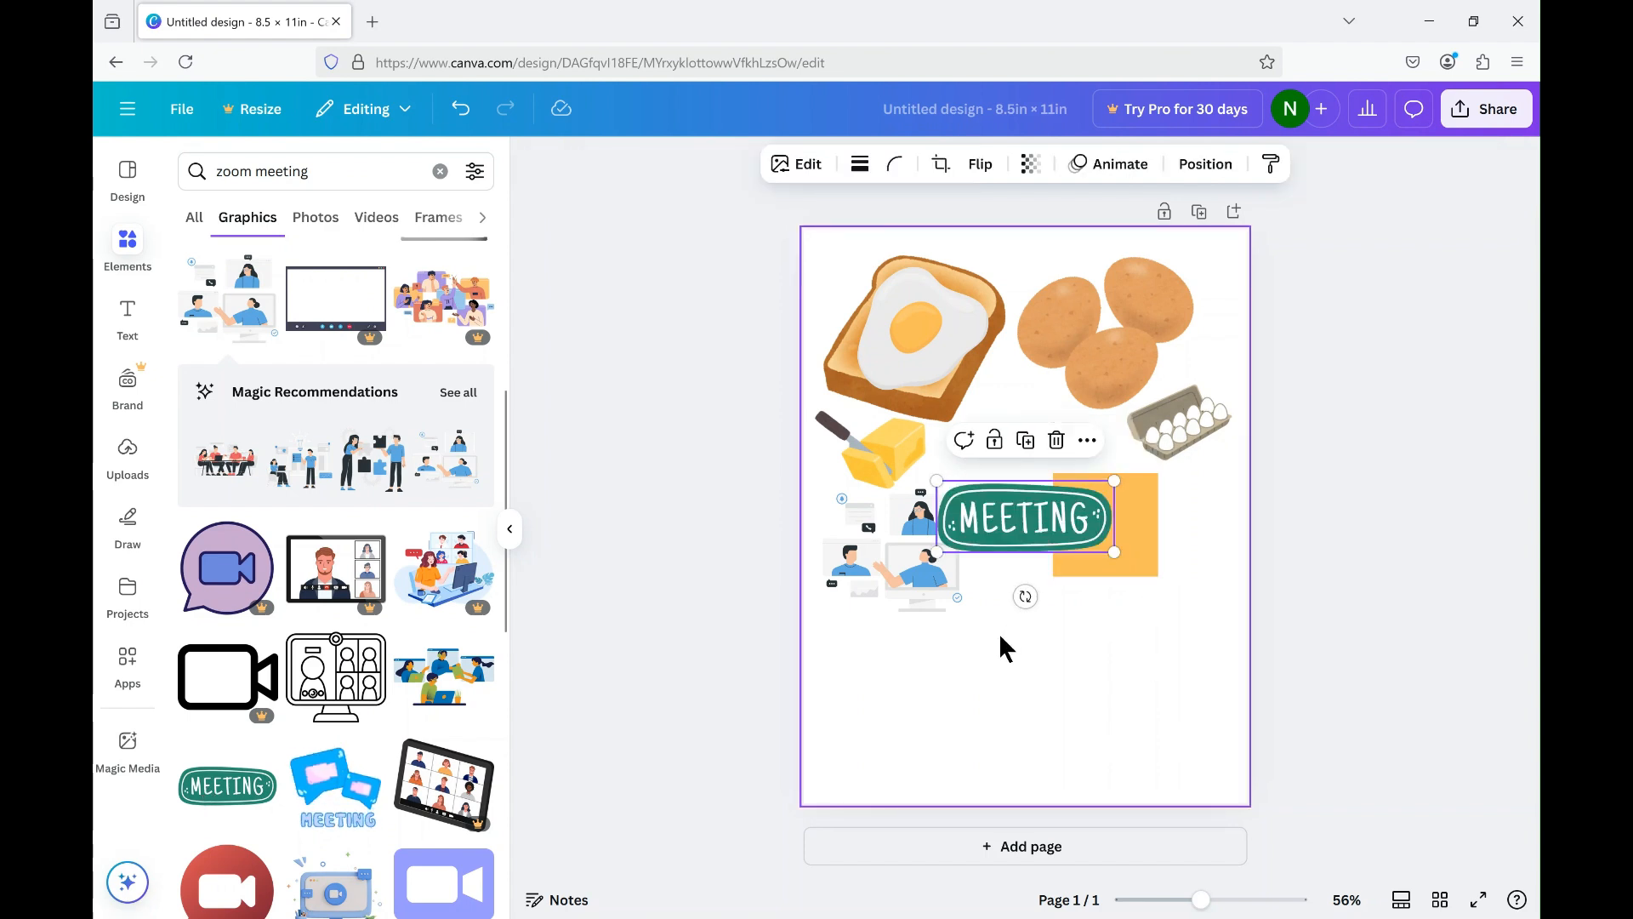
drag(1000, 530, 907, 663)
drag(900, 667, 921, 659)
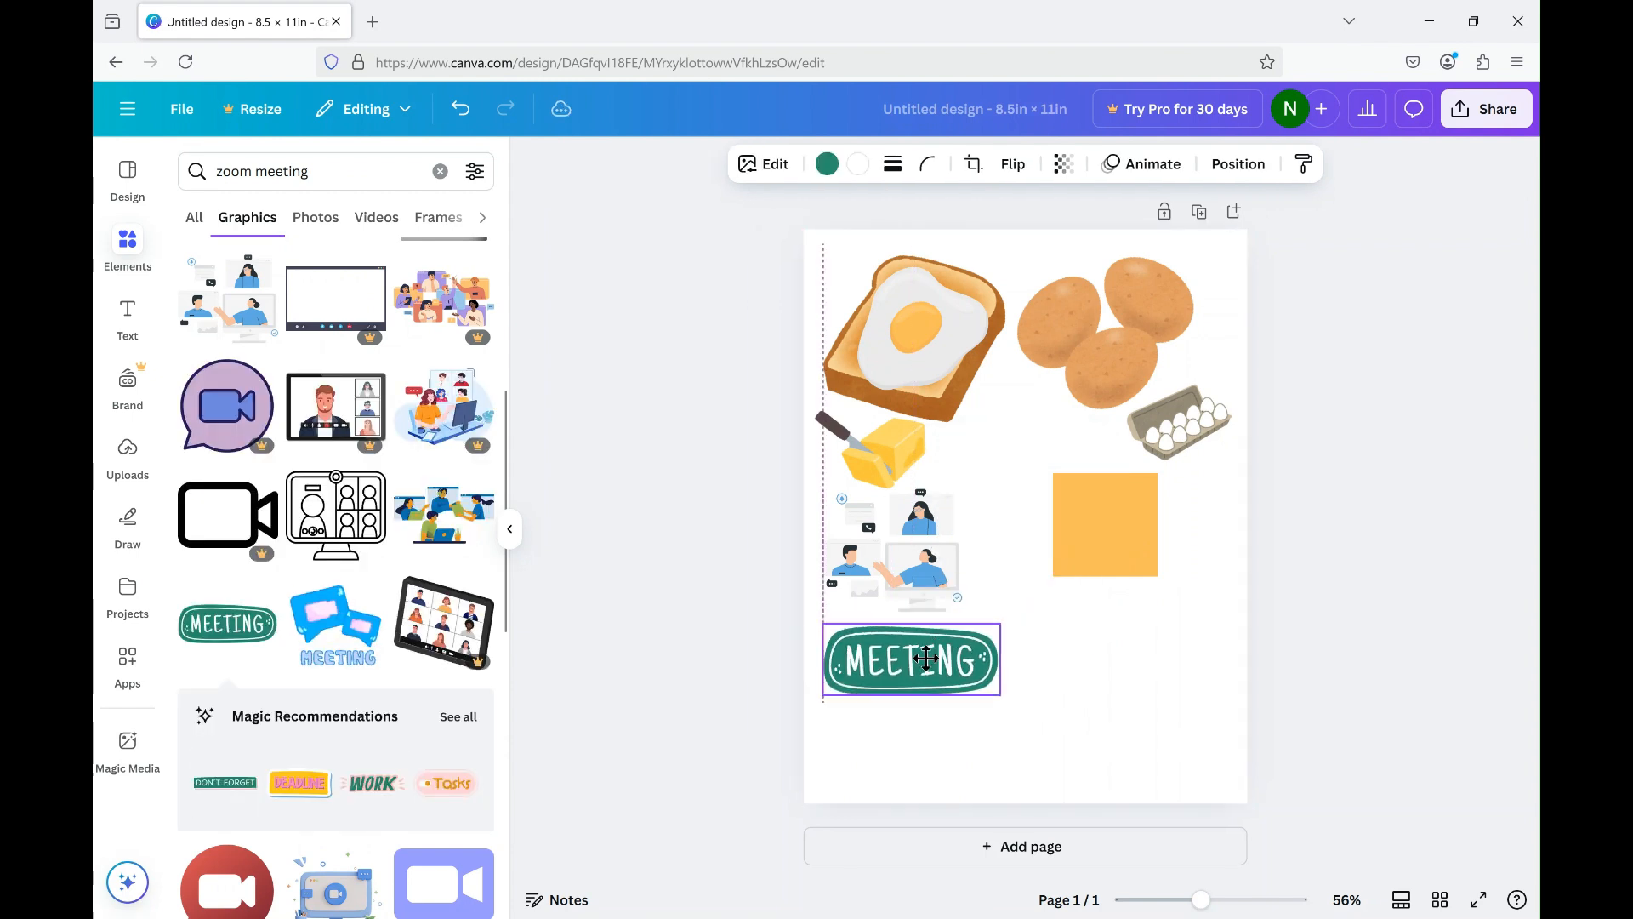
click(1184, 670)
Replace the zoom meeting search with "london bus" and show all matching graphics.
scroll(383, 757, down, 2)
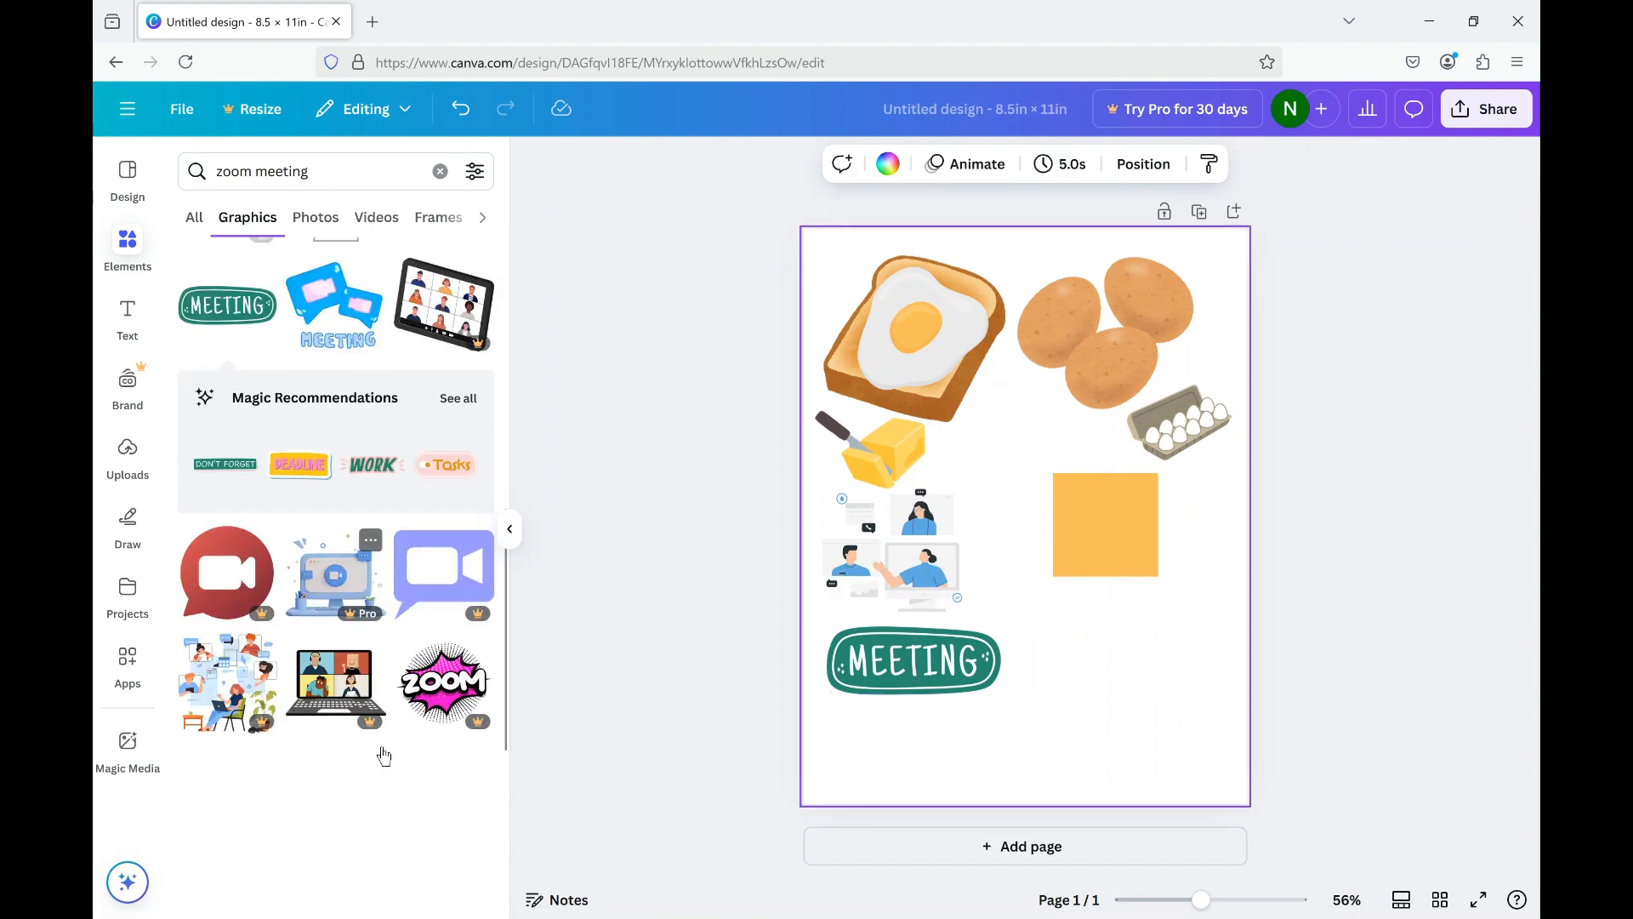
scroll(383, 755, up, 5)
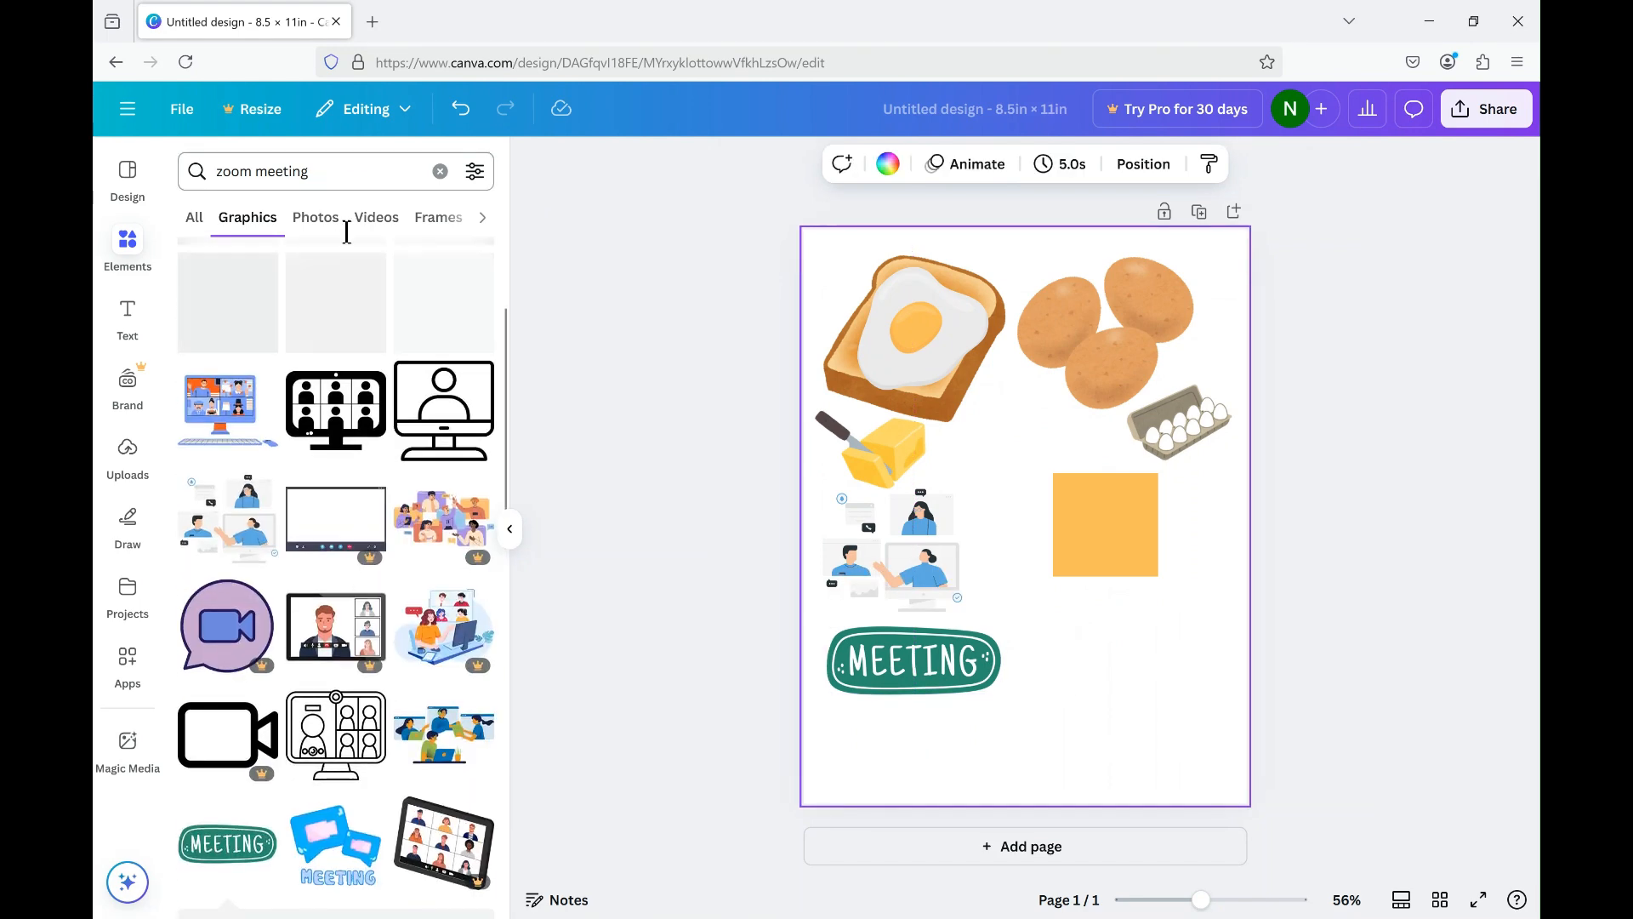
click(441, 173)
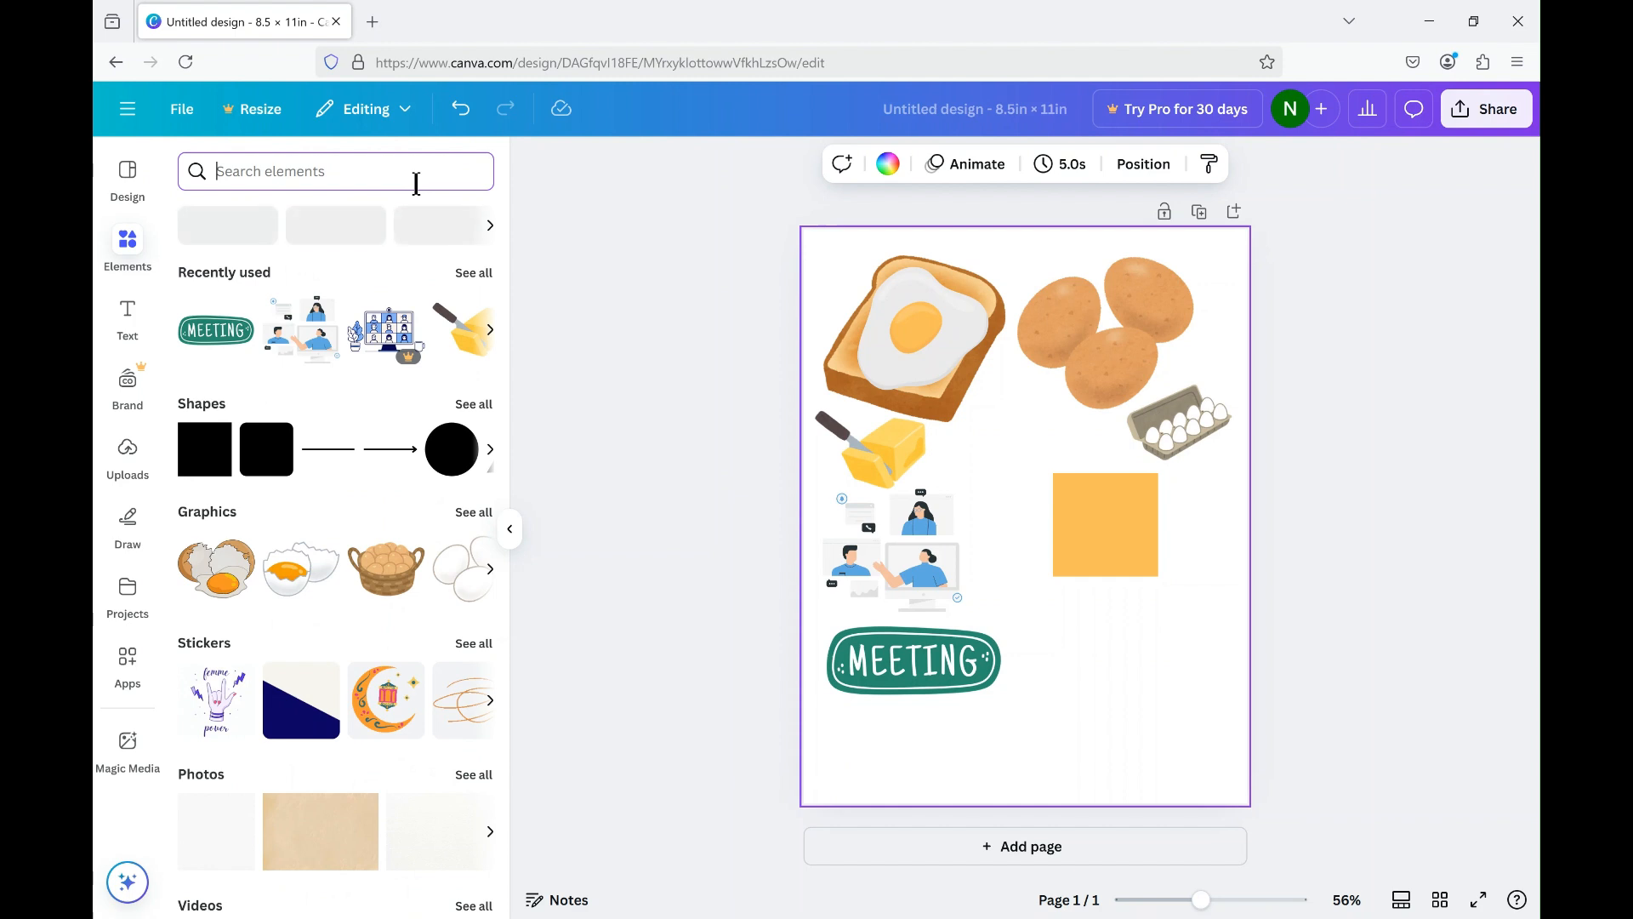
text(london bus)
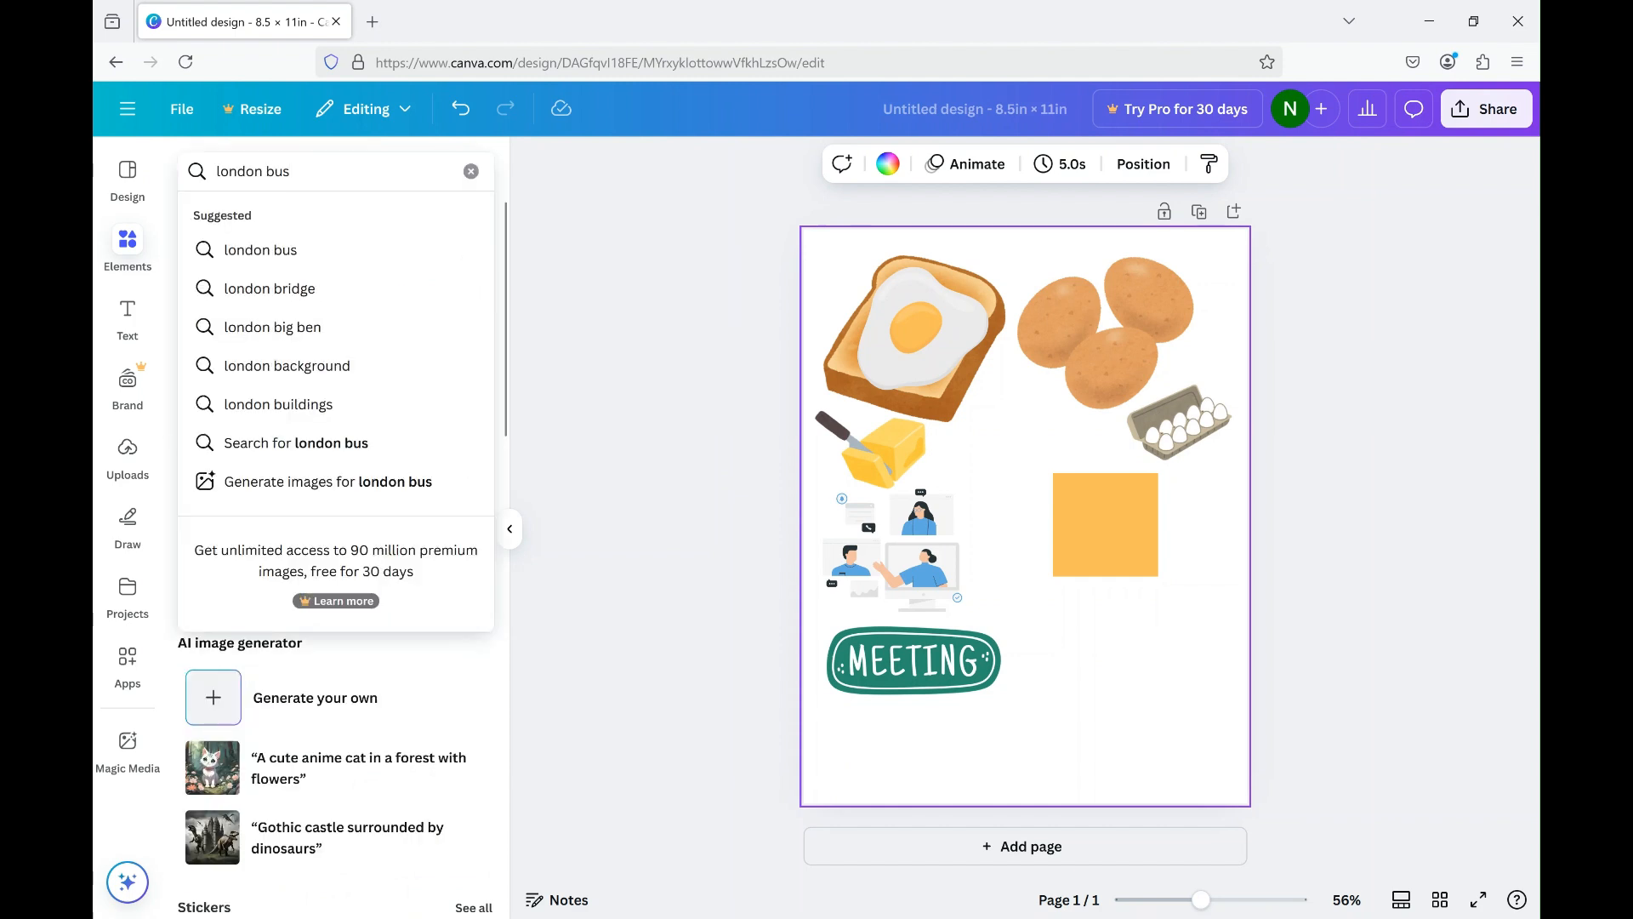
key(Return)
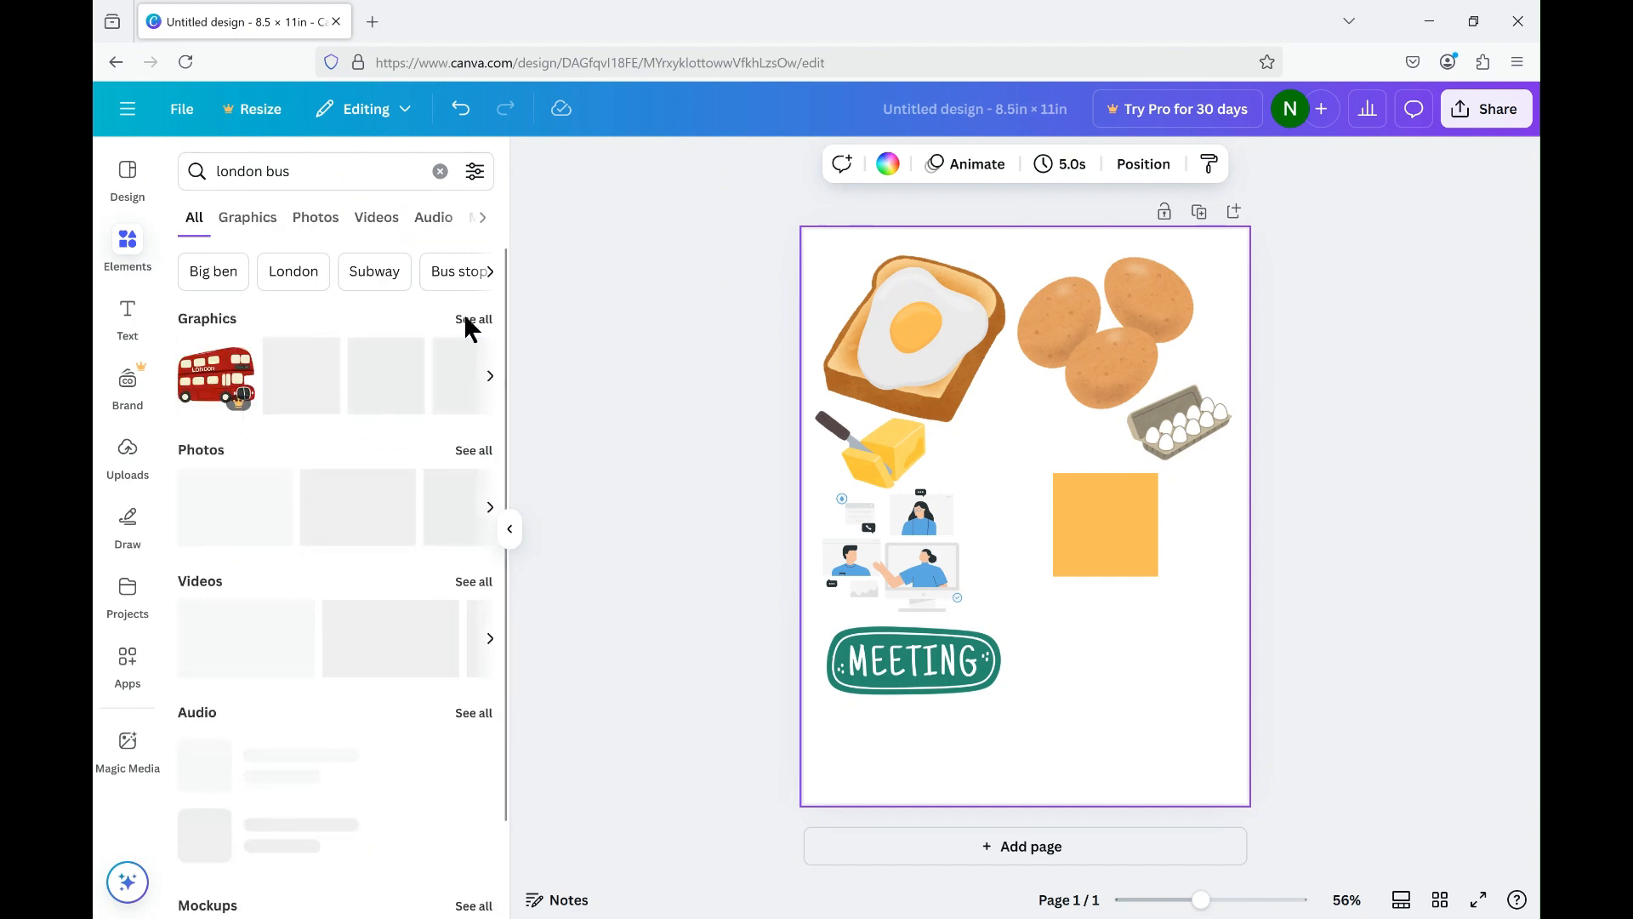
click(475, 320)
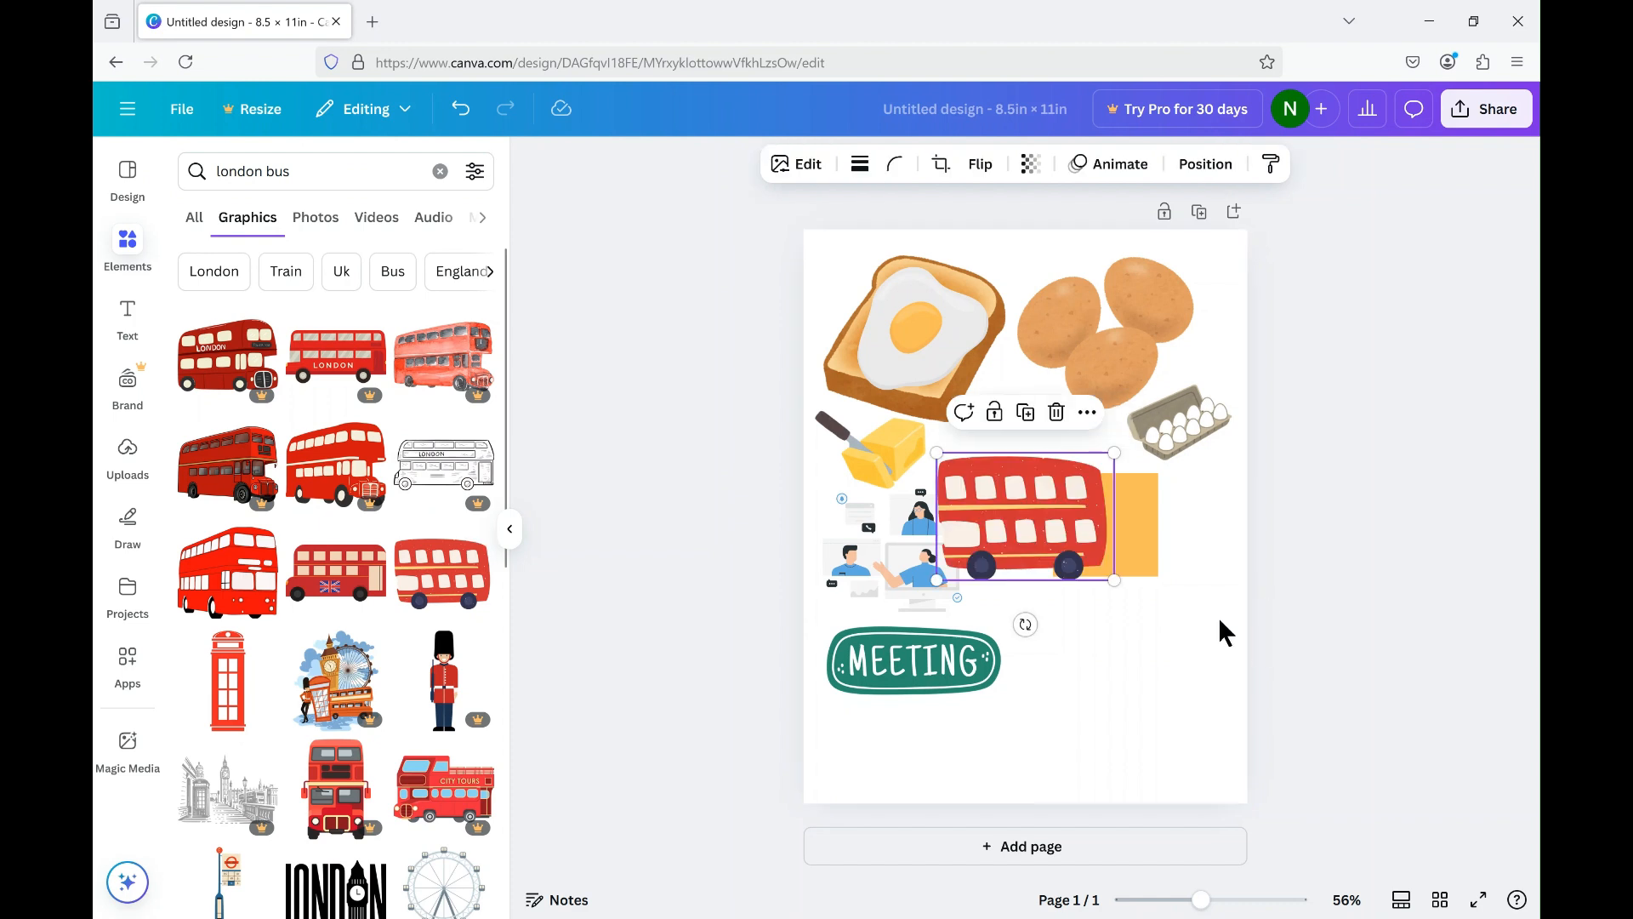
Add the red double-decker bus graphic, place it below the orange square and shrink it.
drag(1031, 485, 1143, 621)
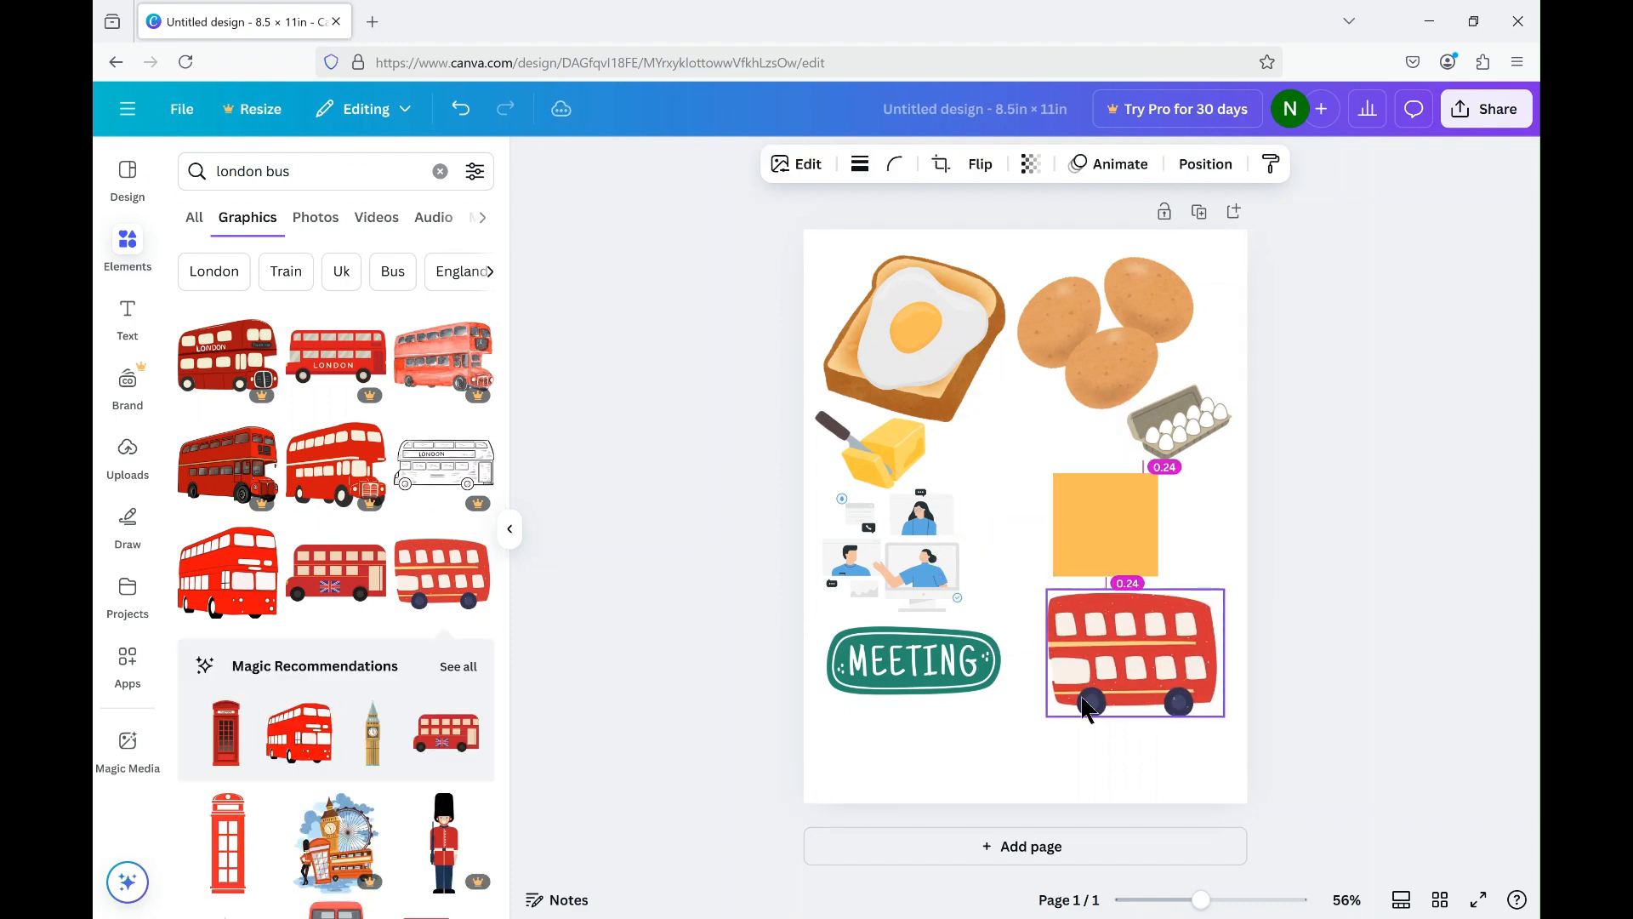
drag(1094, 705, 1179, 686)
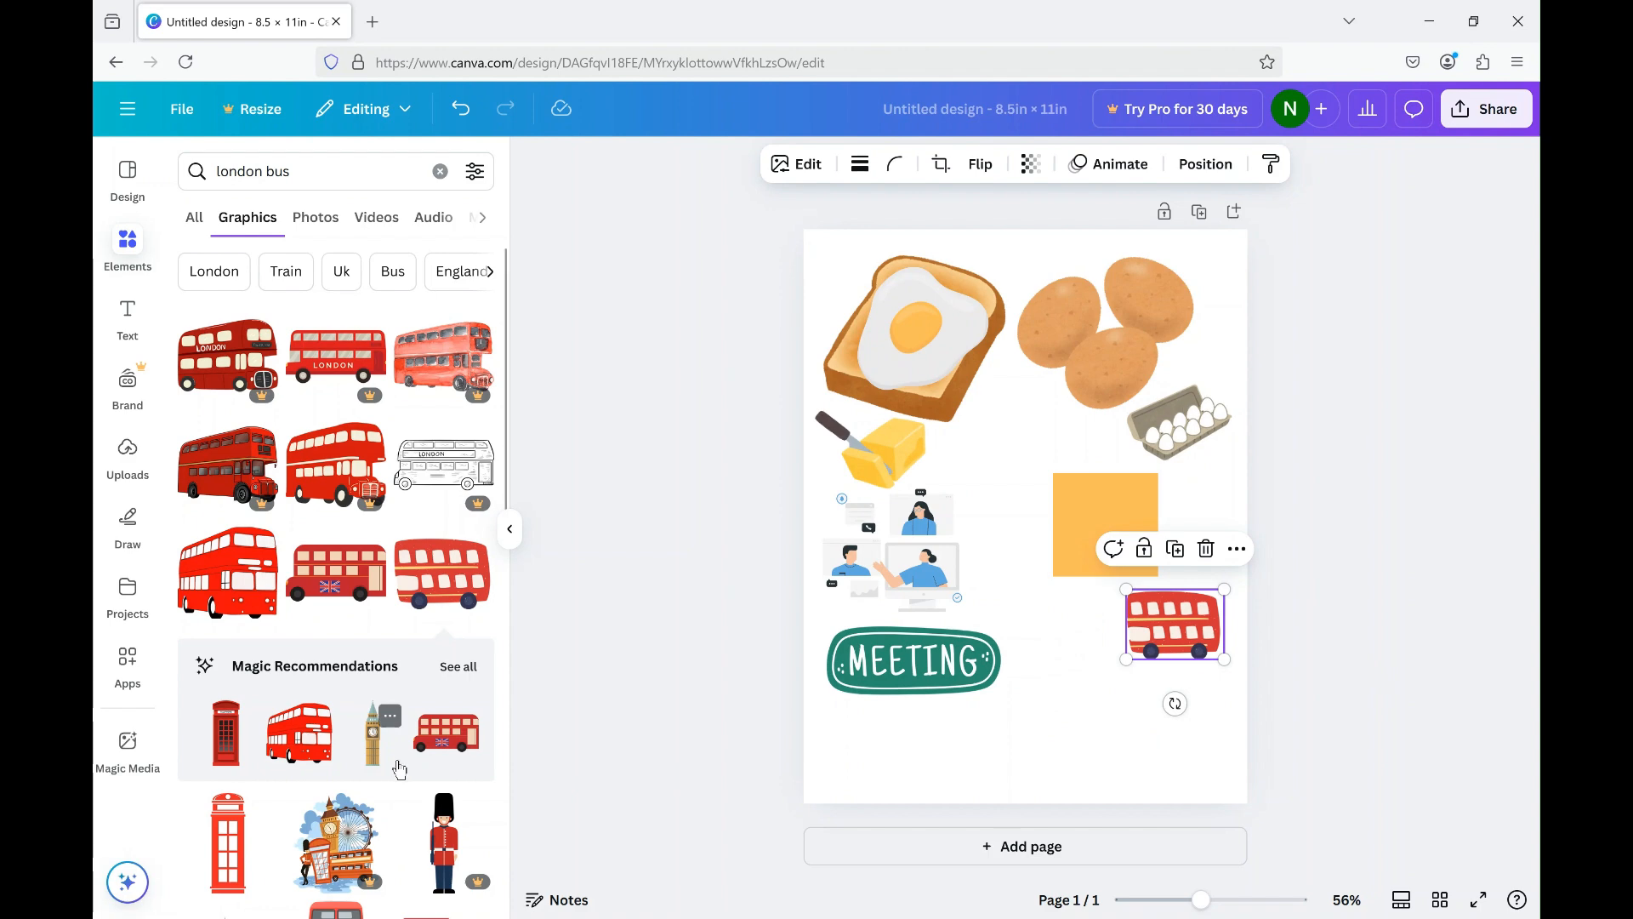
scroll(399, 769, down, 3)
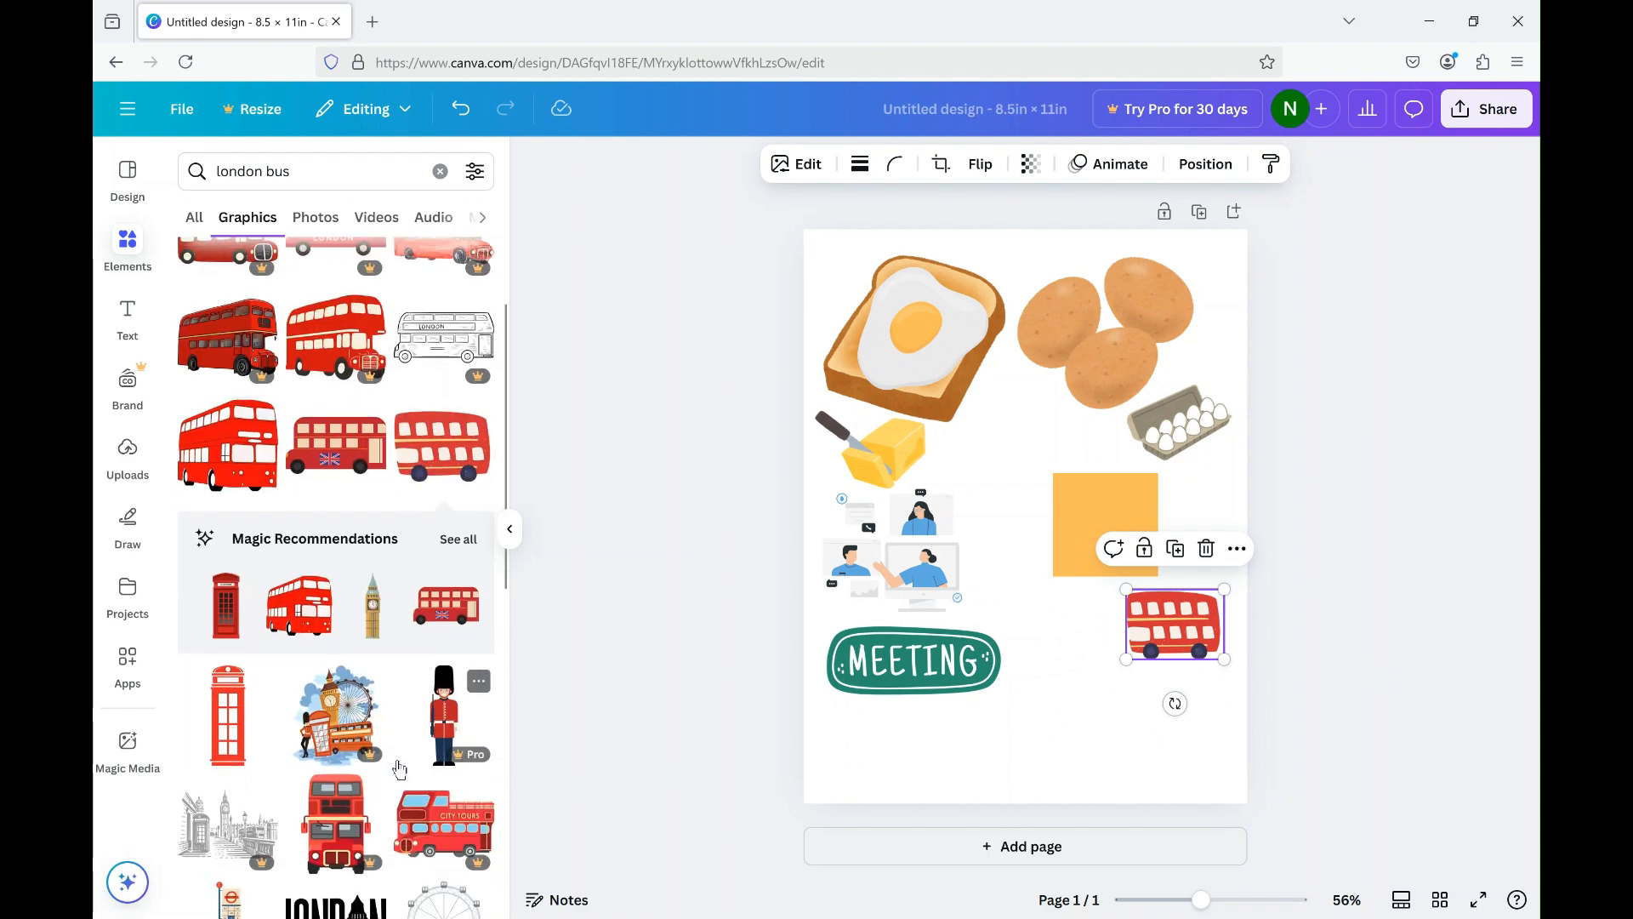
Add the red telephone box graphic, shrink it and place it beside the orange square, near the page's right edge.
scroll(399, 769, down, 2)
scroll(399, 769, down, 2)
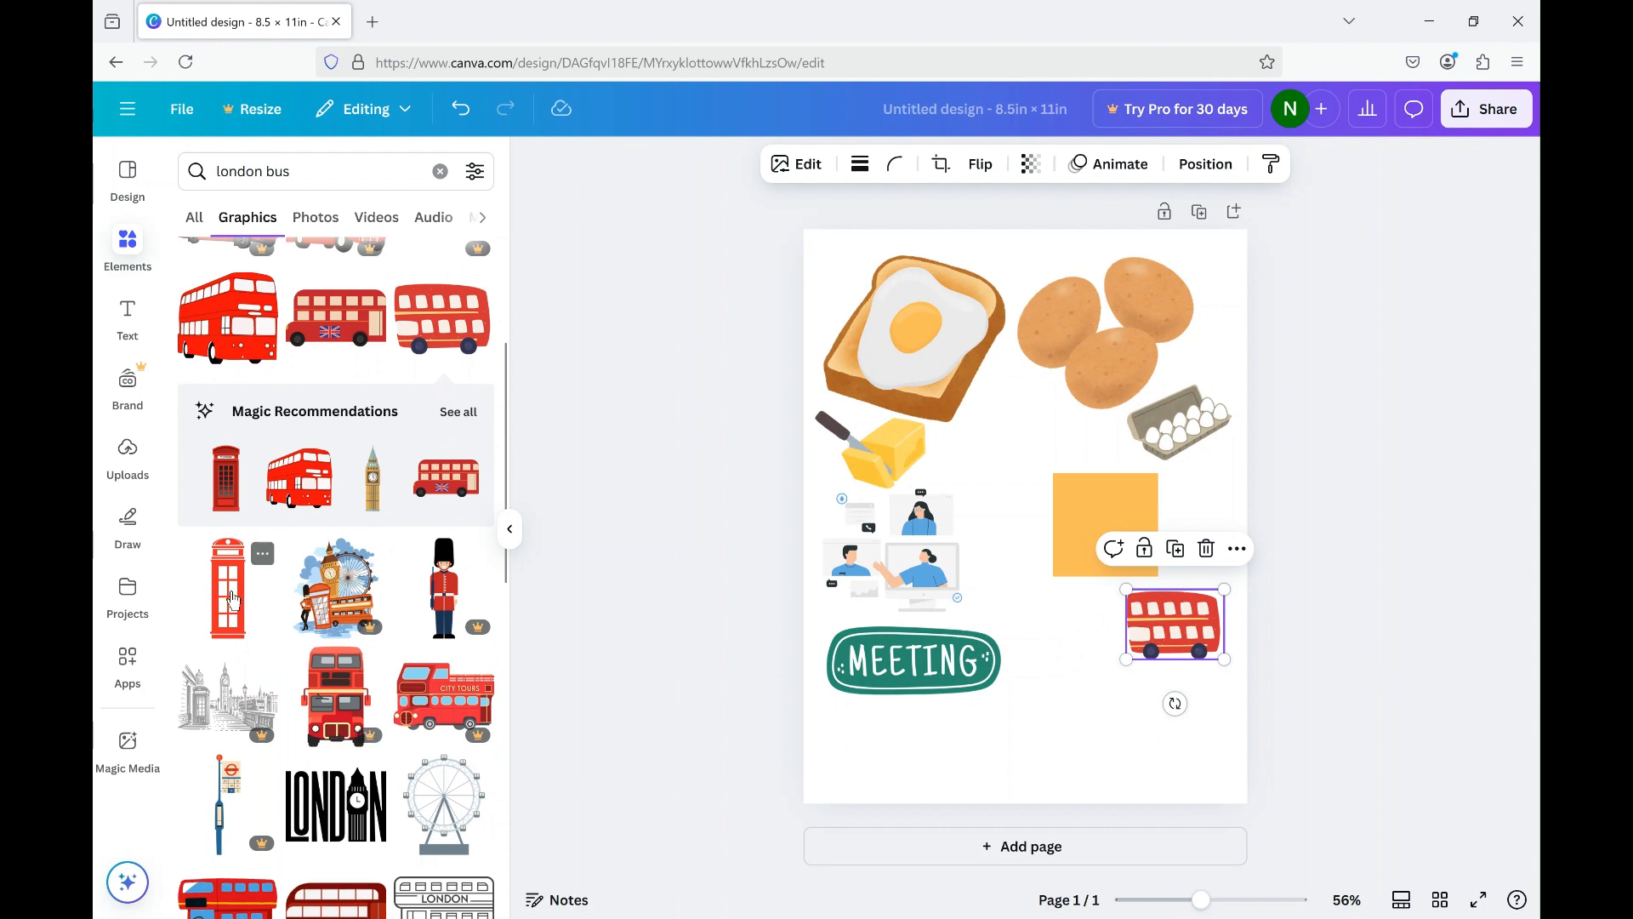
click(231, 600)
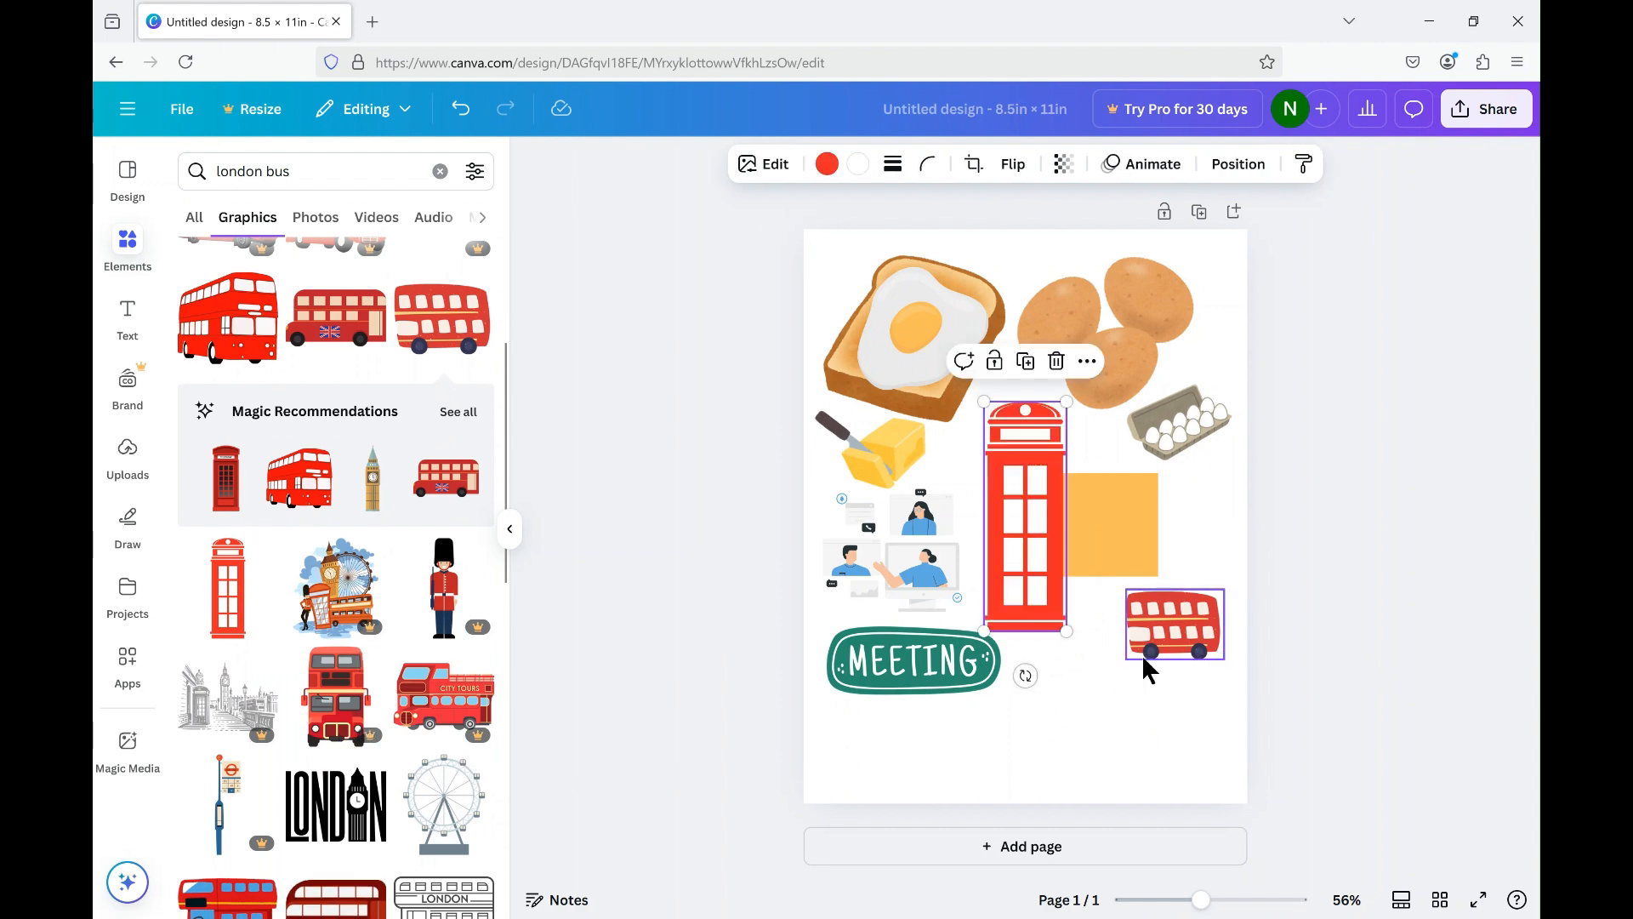
drag(1067, 400, 1040, 538)
drag(1006, 601, 1208, 524)
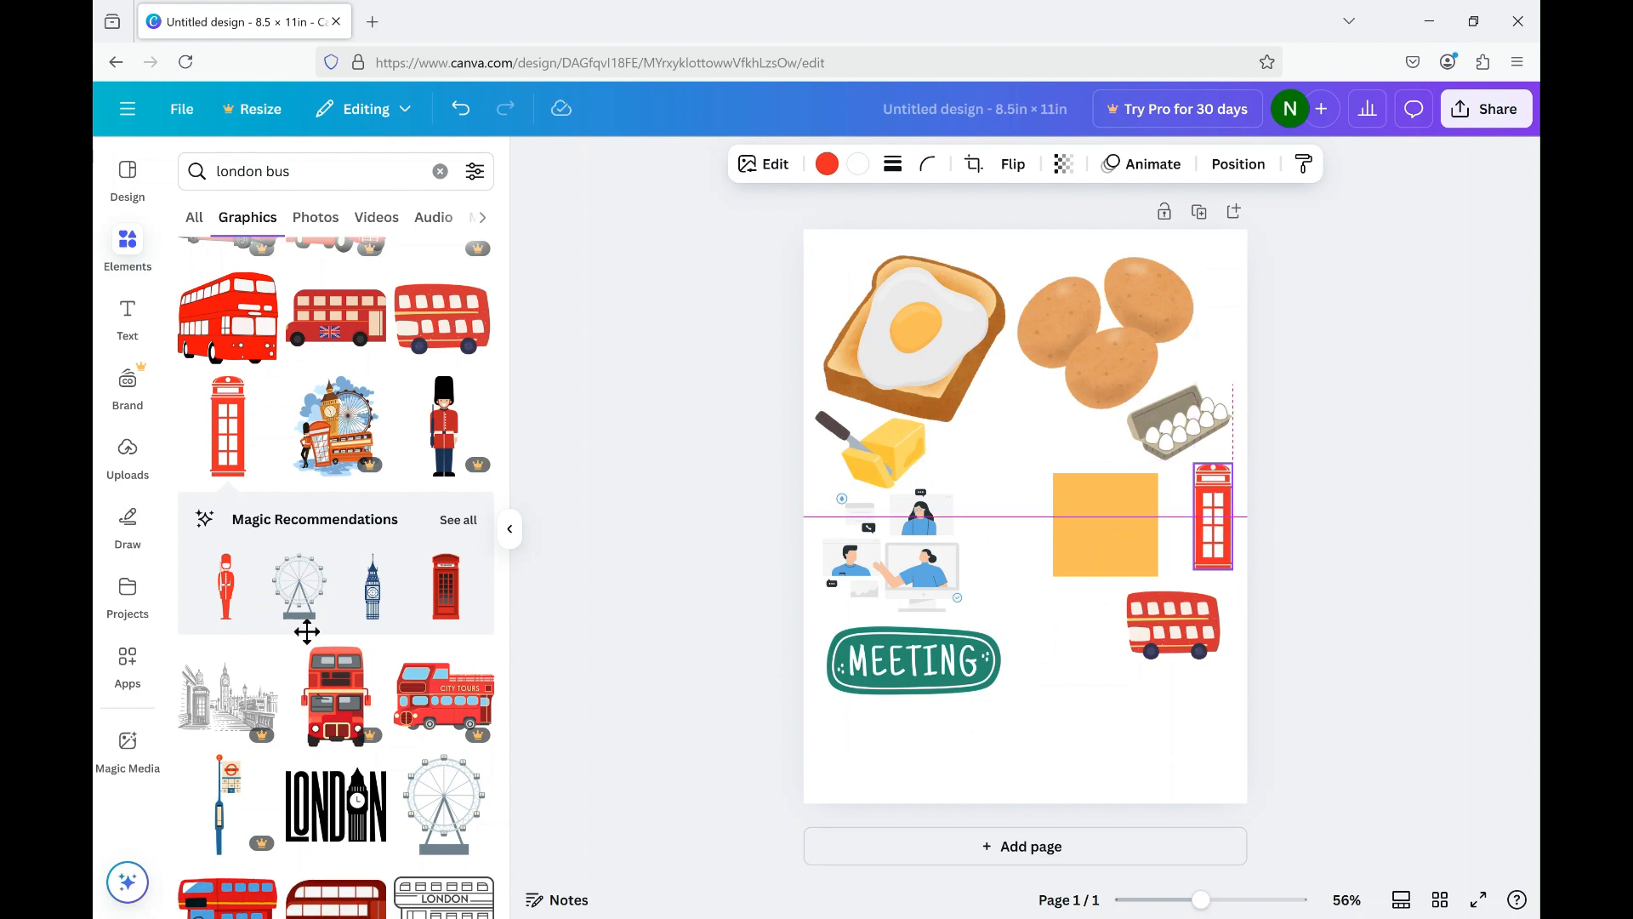
Add the black LONDON lettering with Big Ben, shrink it to about 2.2 × 1.6 in and place it below the red bus.
scroll(289, 655, down, 3)
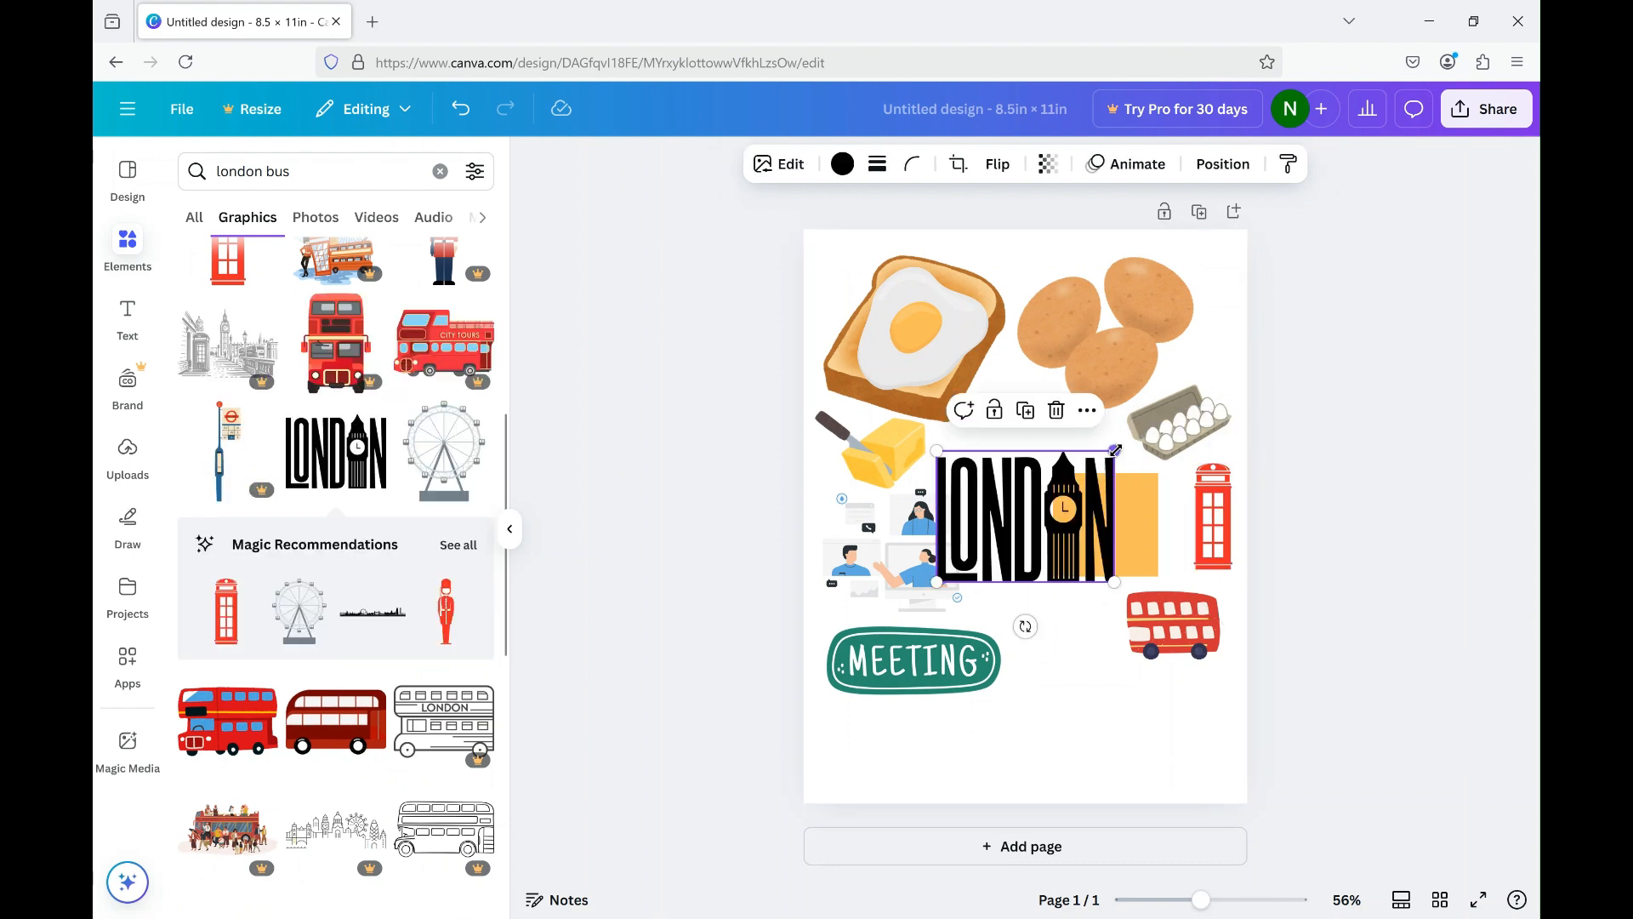
drag(1115, 449, 1053, 495)
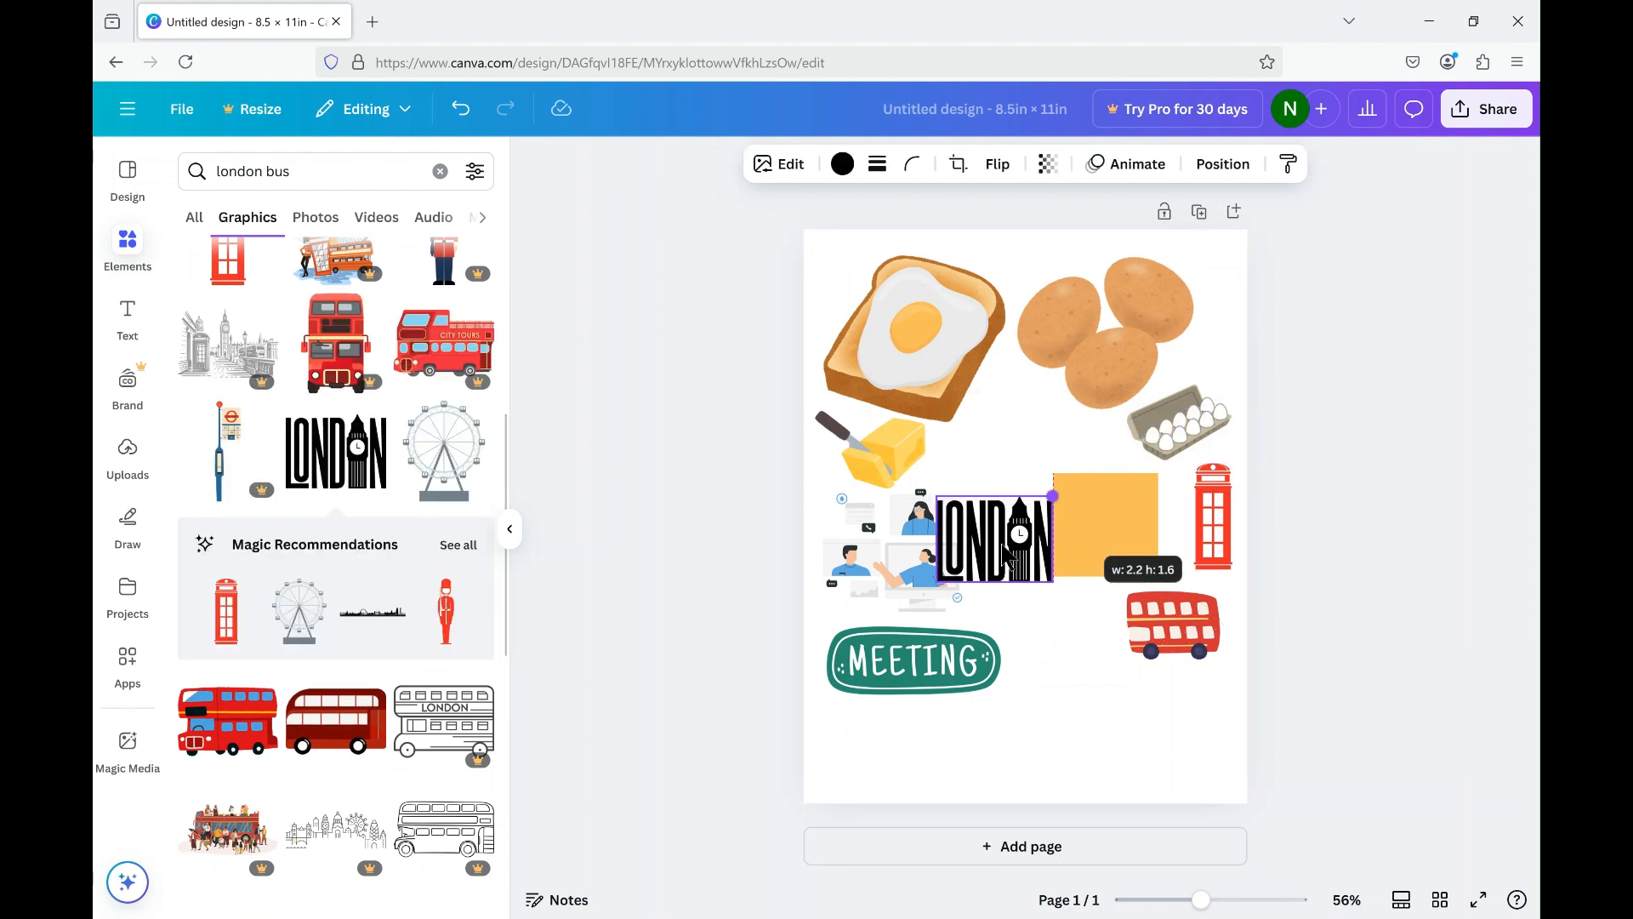
drag(1047, 560, 1171, 727)
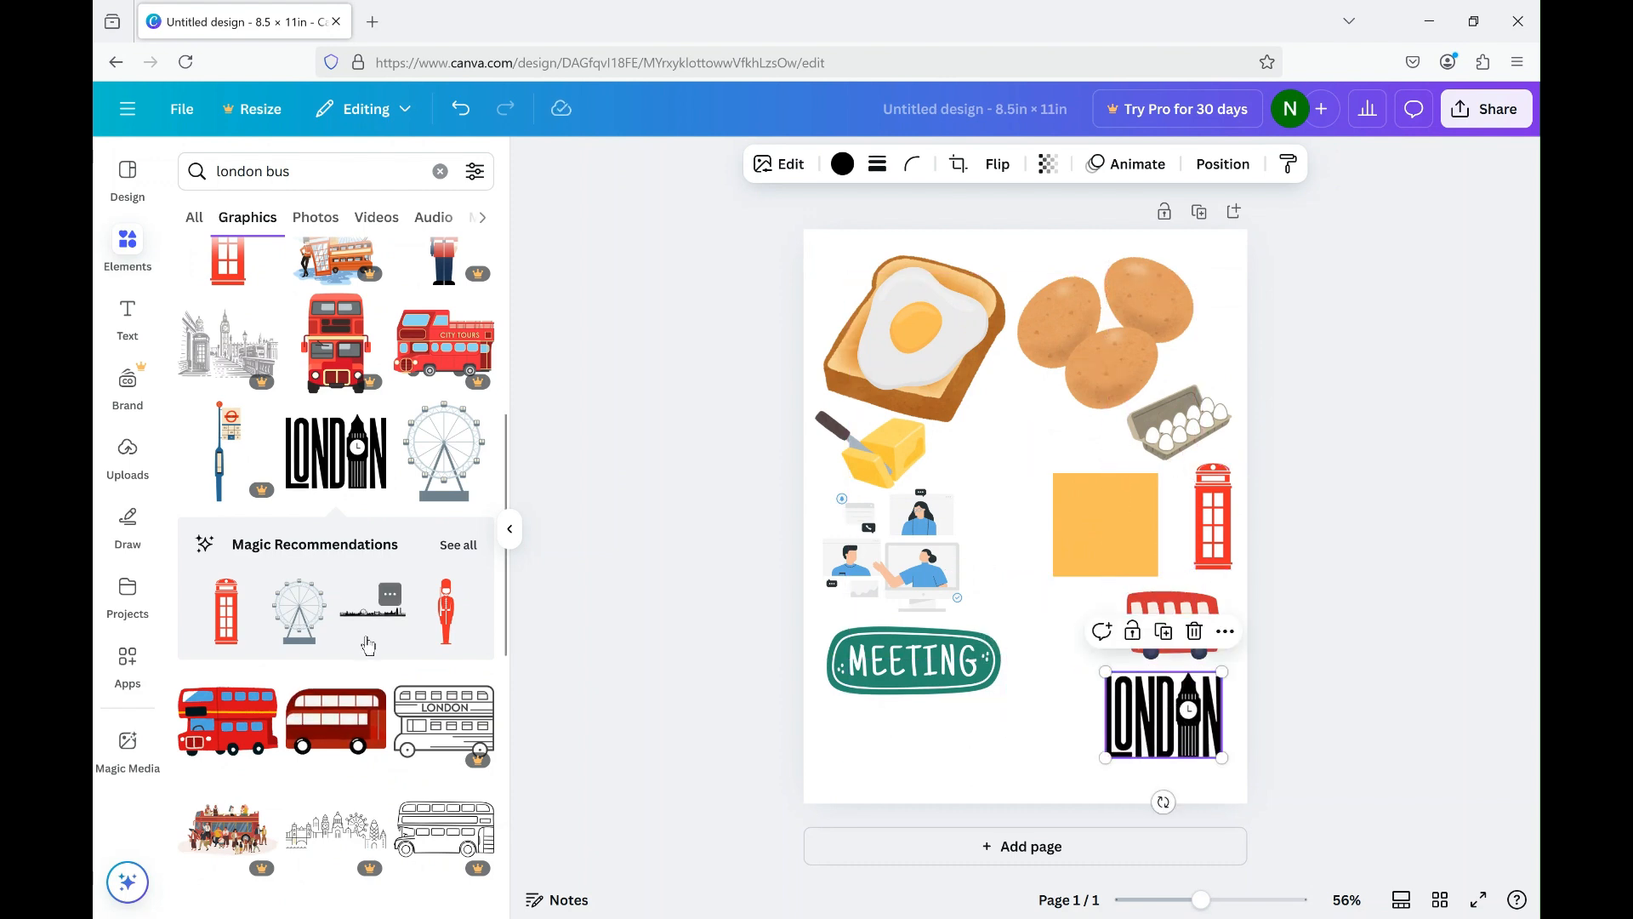
Browse the remaining London bus graphics for more London-themed artwork.
scroll(368, 644, down, 3)
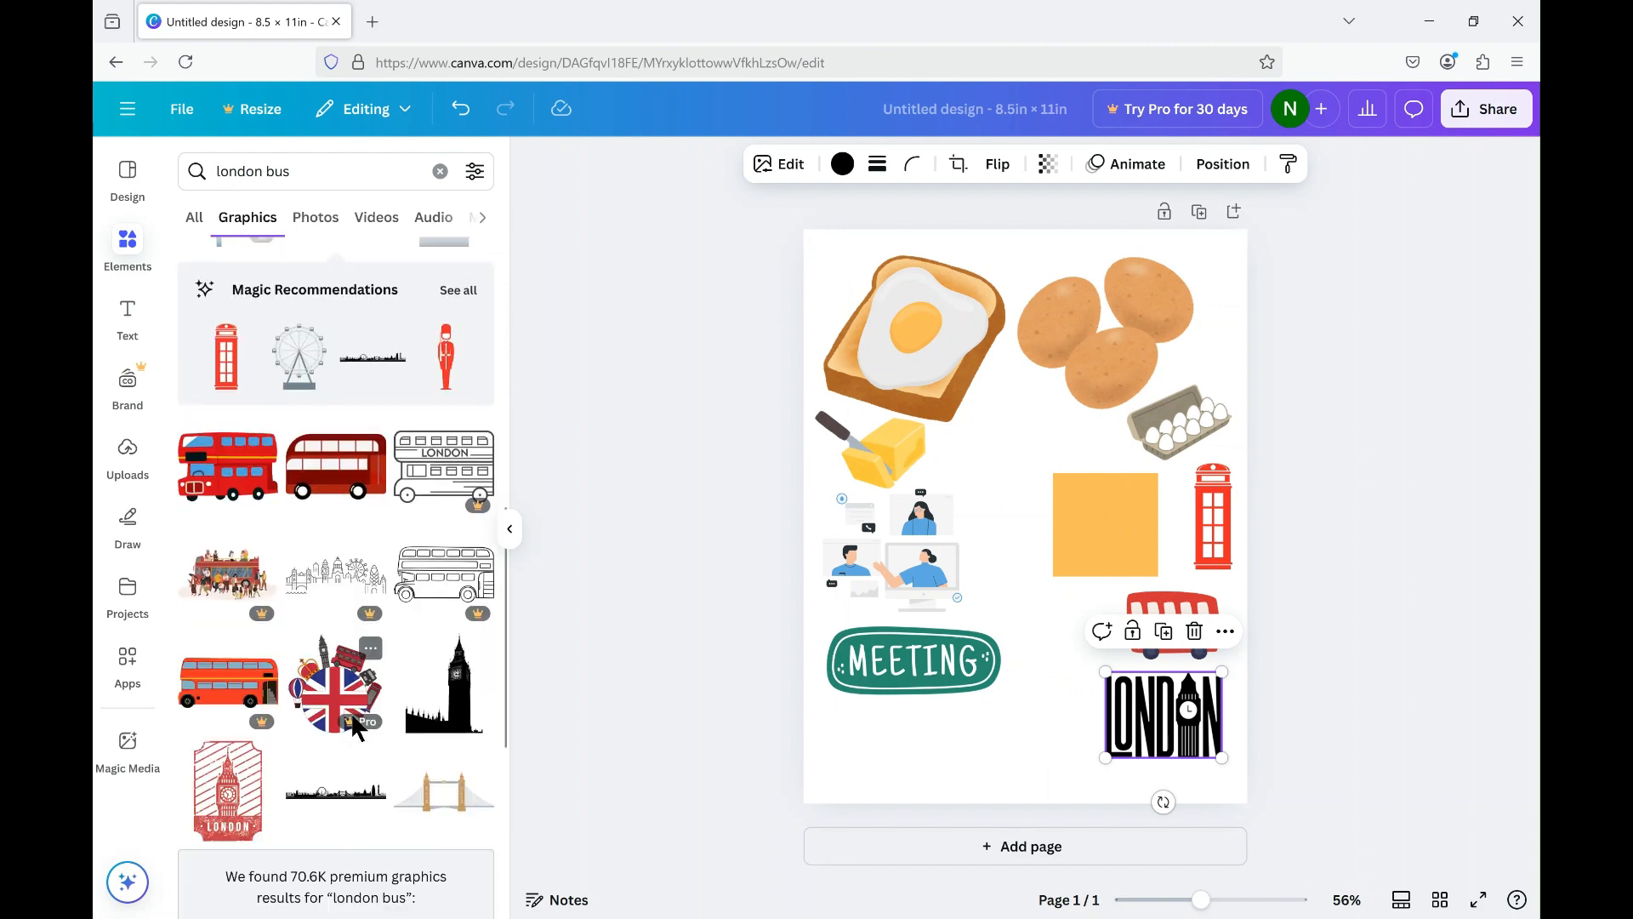
scroll(354, 724, down, 3)
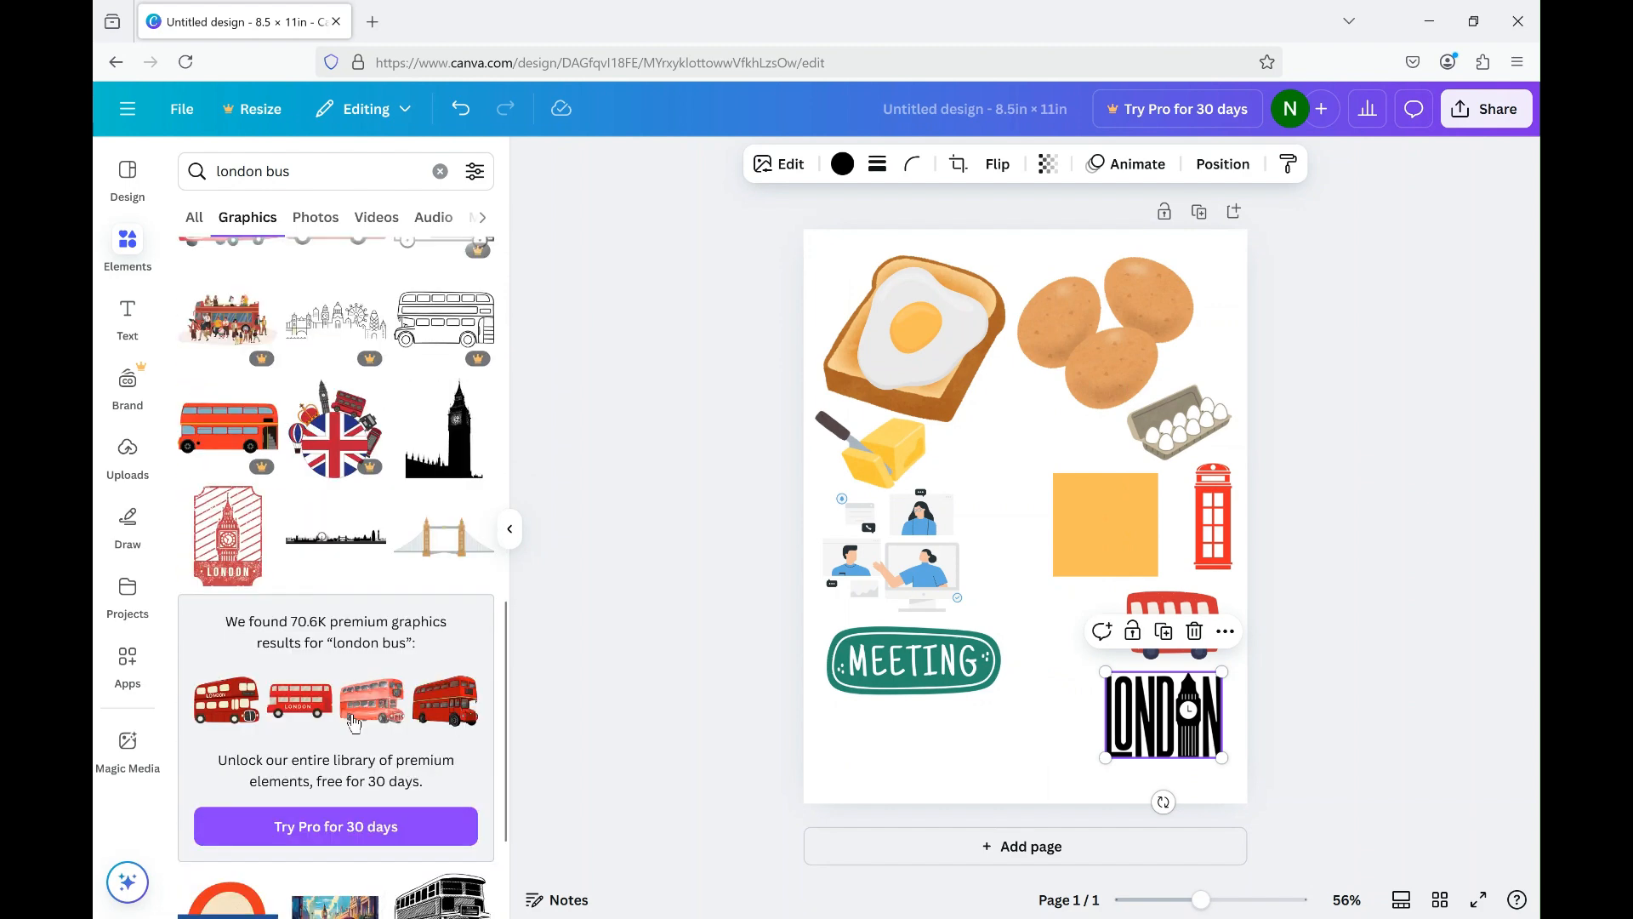
scroll(354, 724, up, 5)
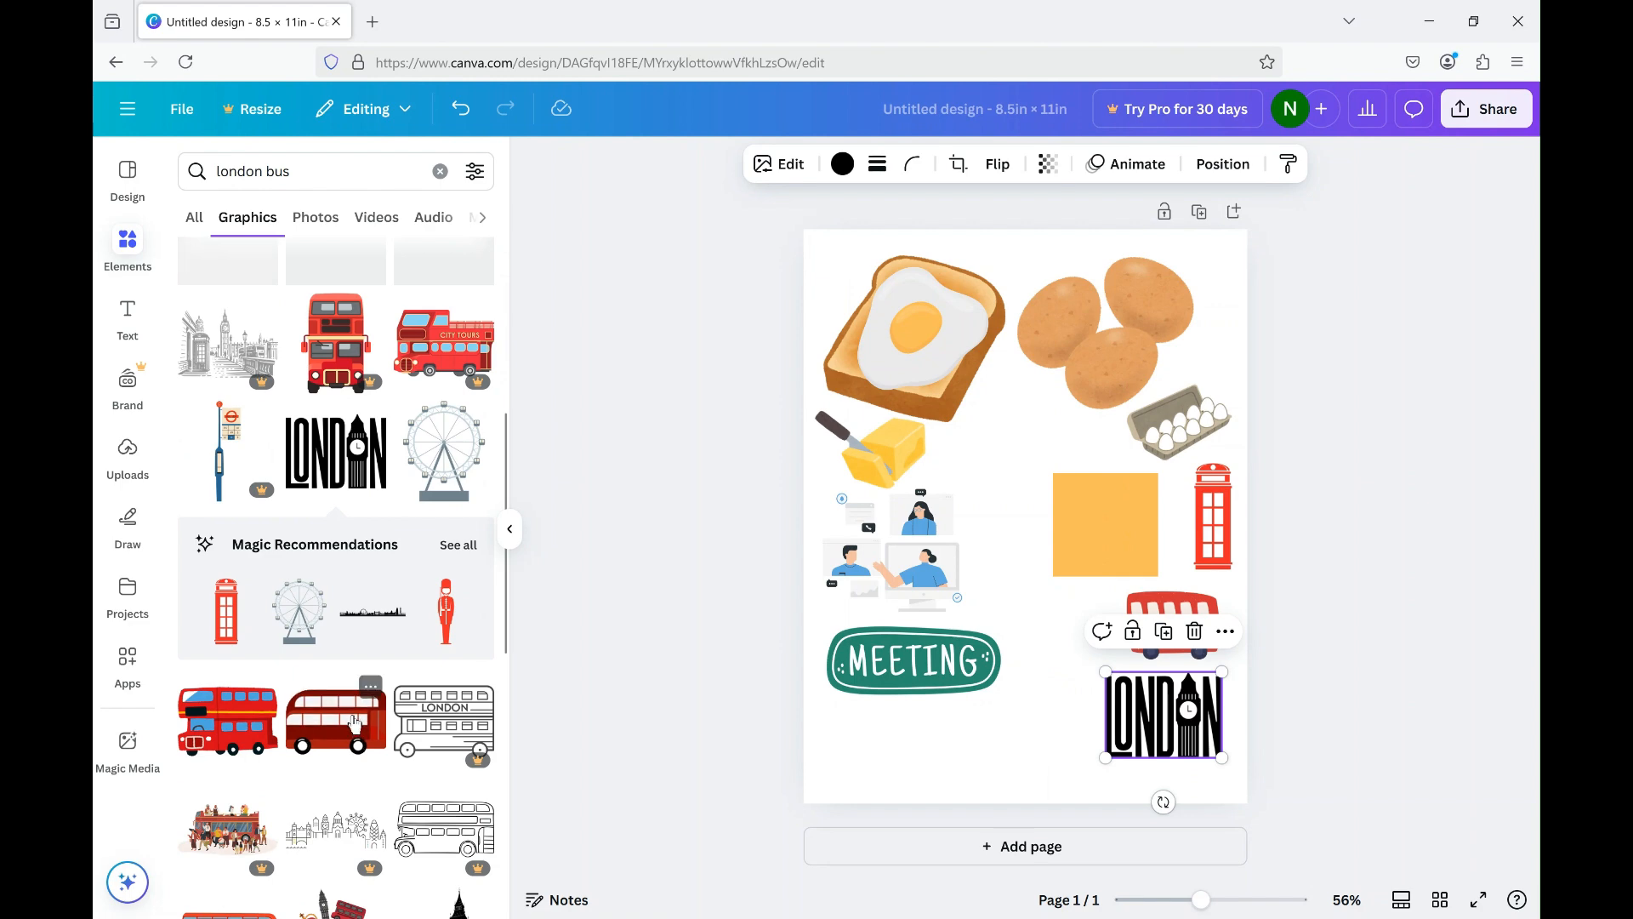
scroll(356, 721, up, 5)
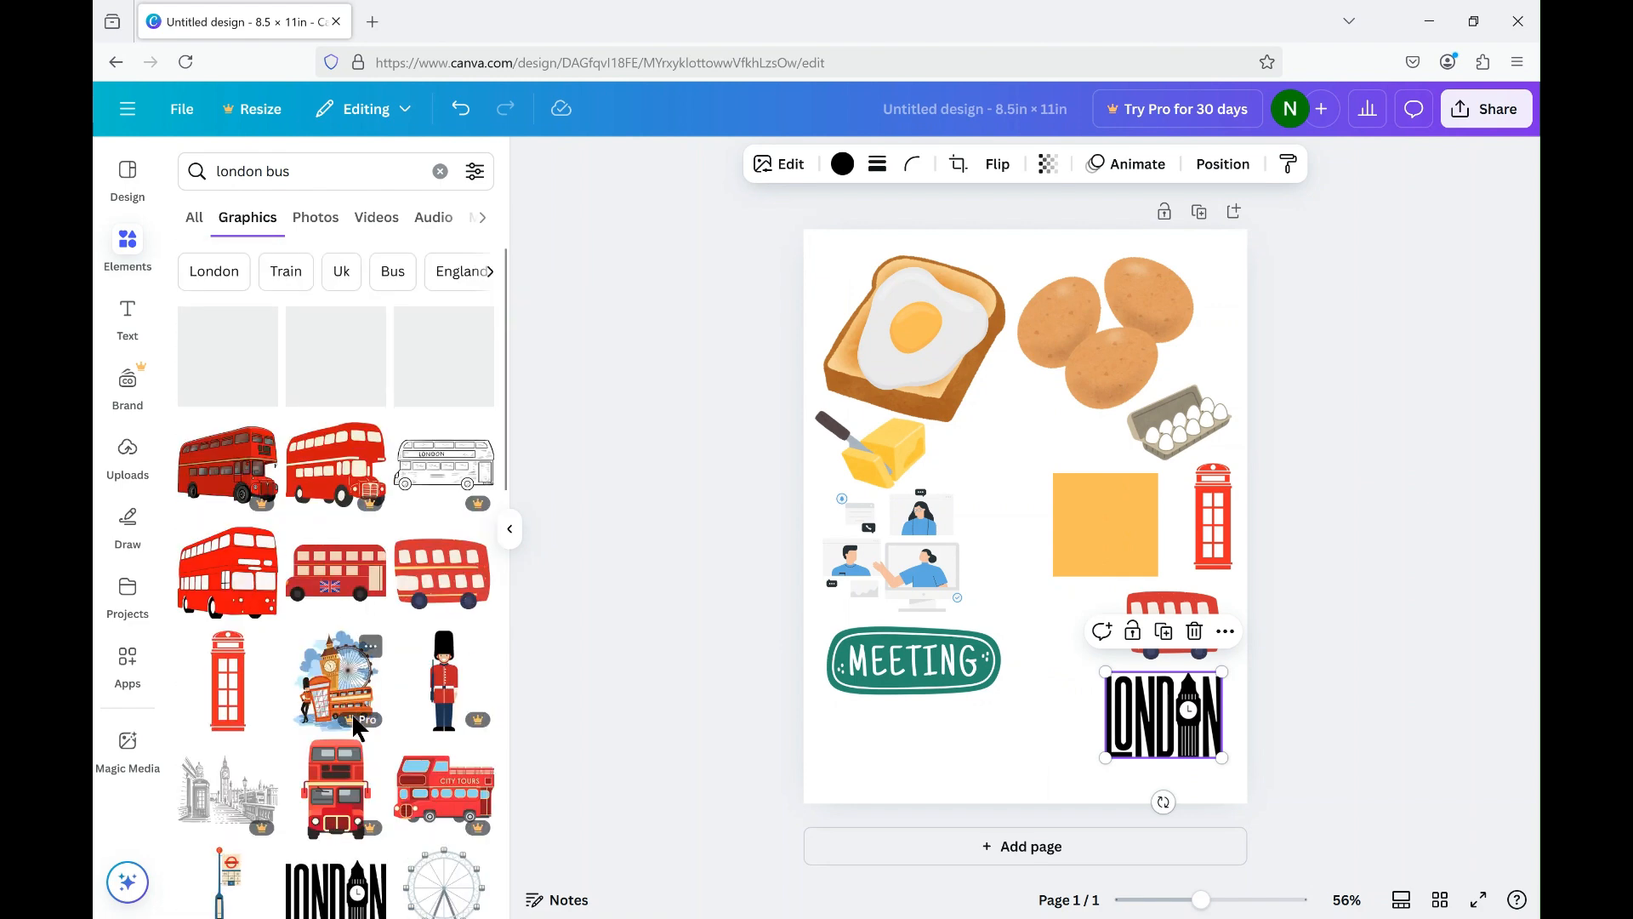
scroll(351, 712, down, 10)
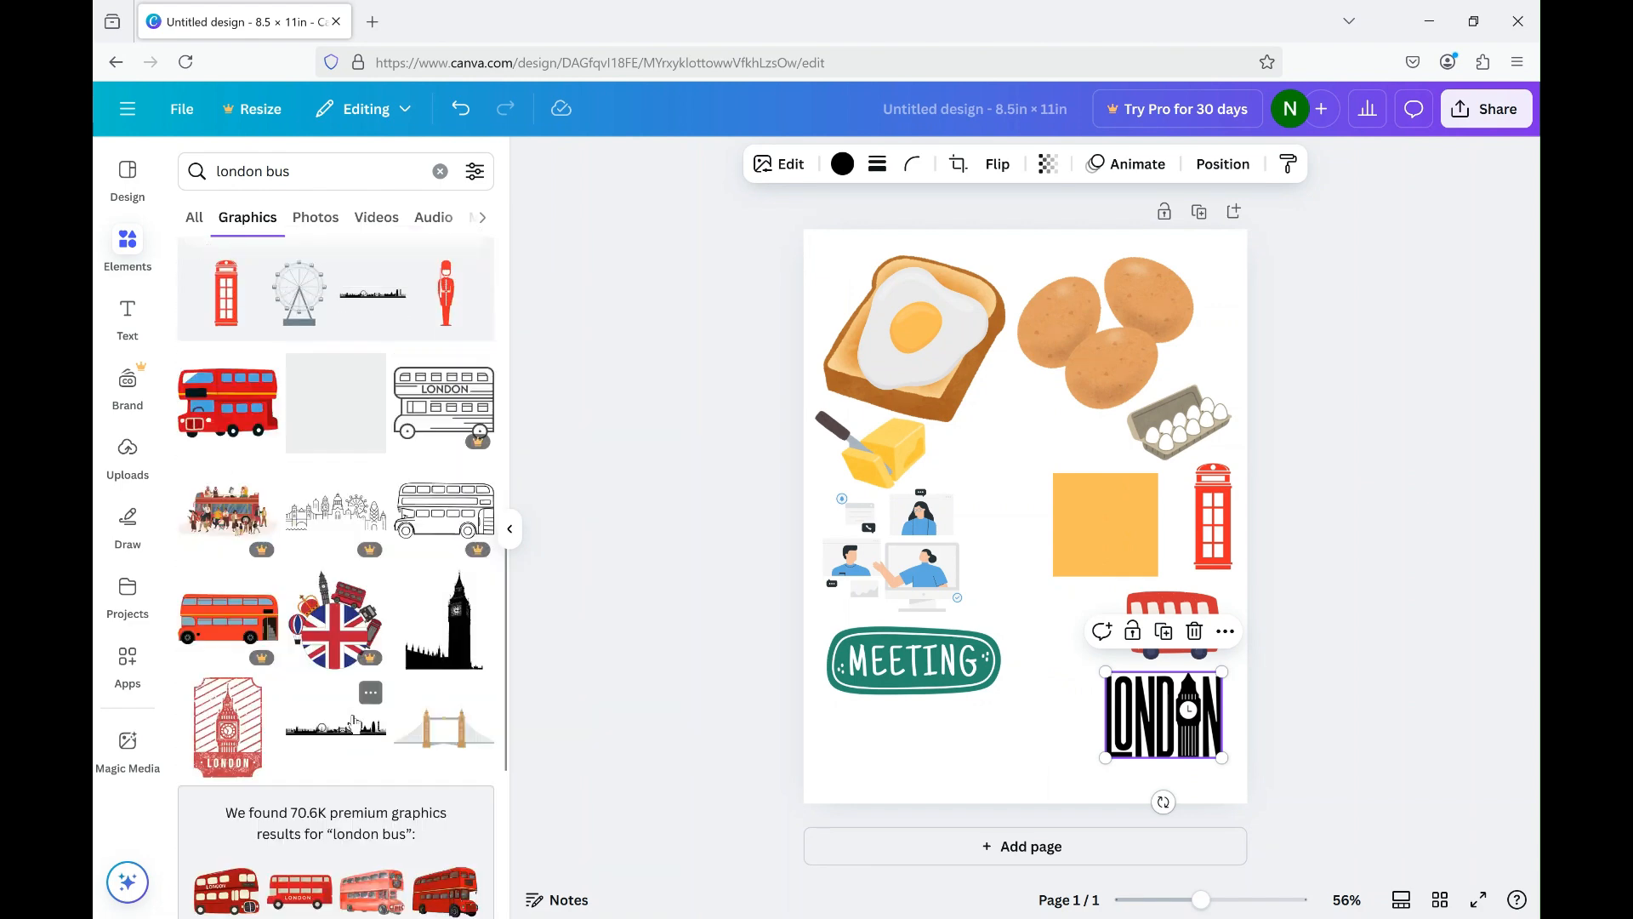
scroll(351, 712, down, 5)
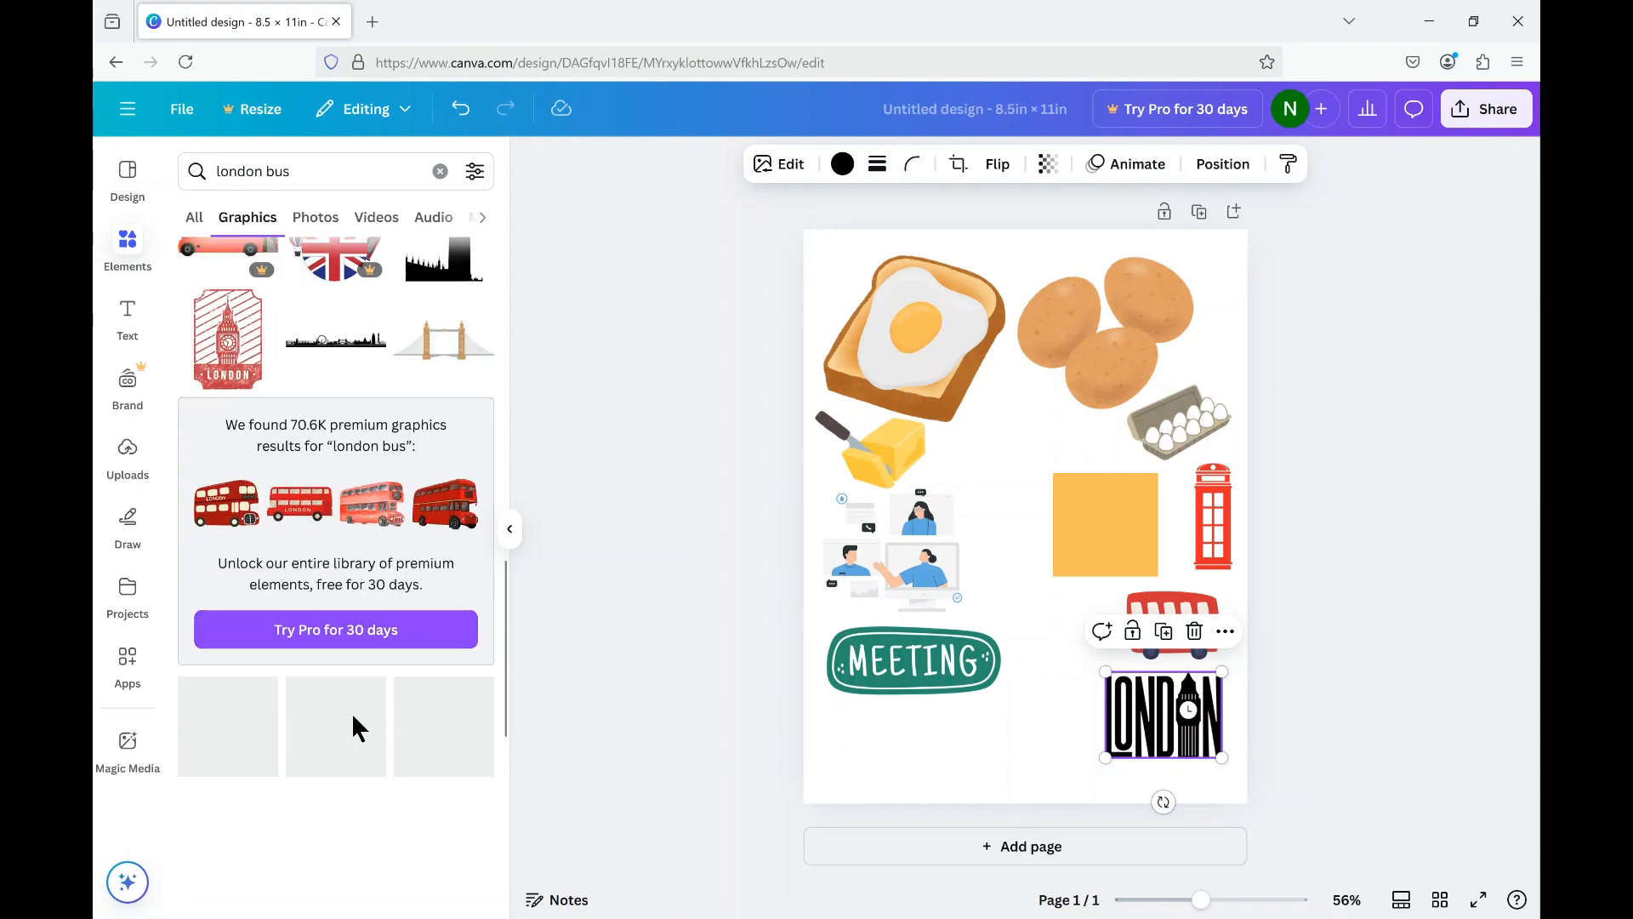
scroll(350, 712, down, 3)
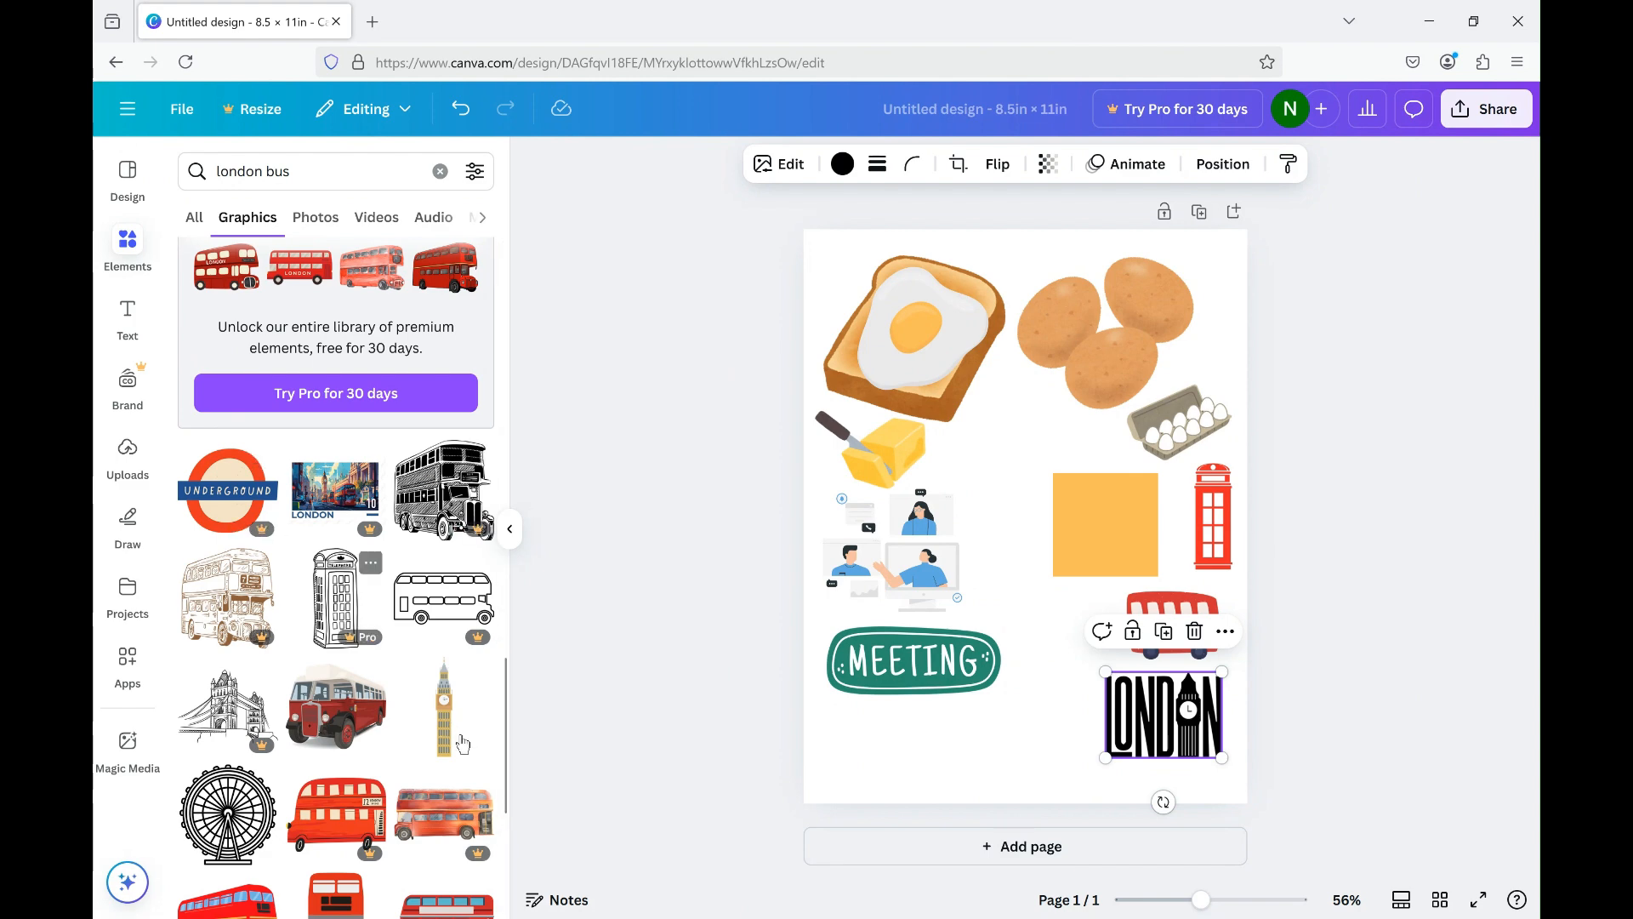
scroll(382, 753, down, 2)
scroll(382, 749, down, 3)
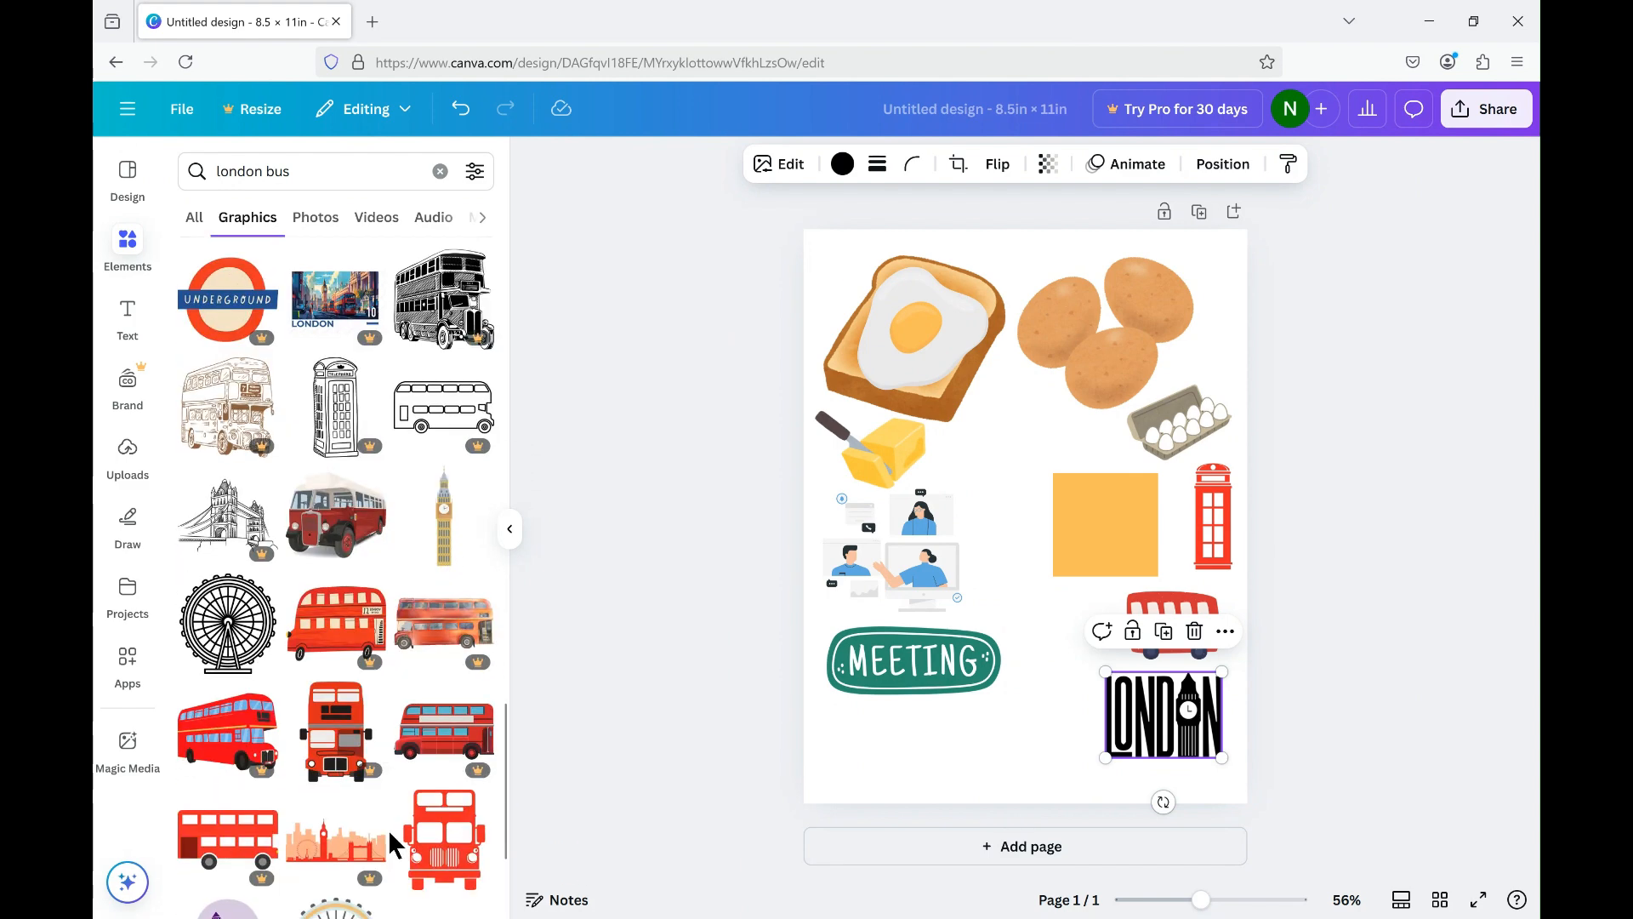
scroll(389, 825, down, 2)
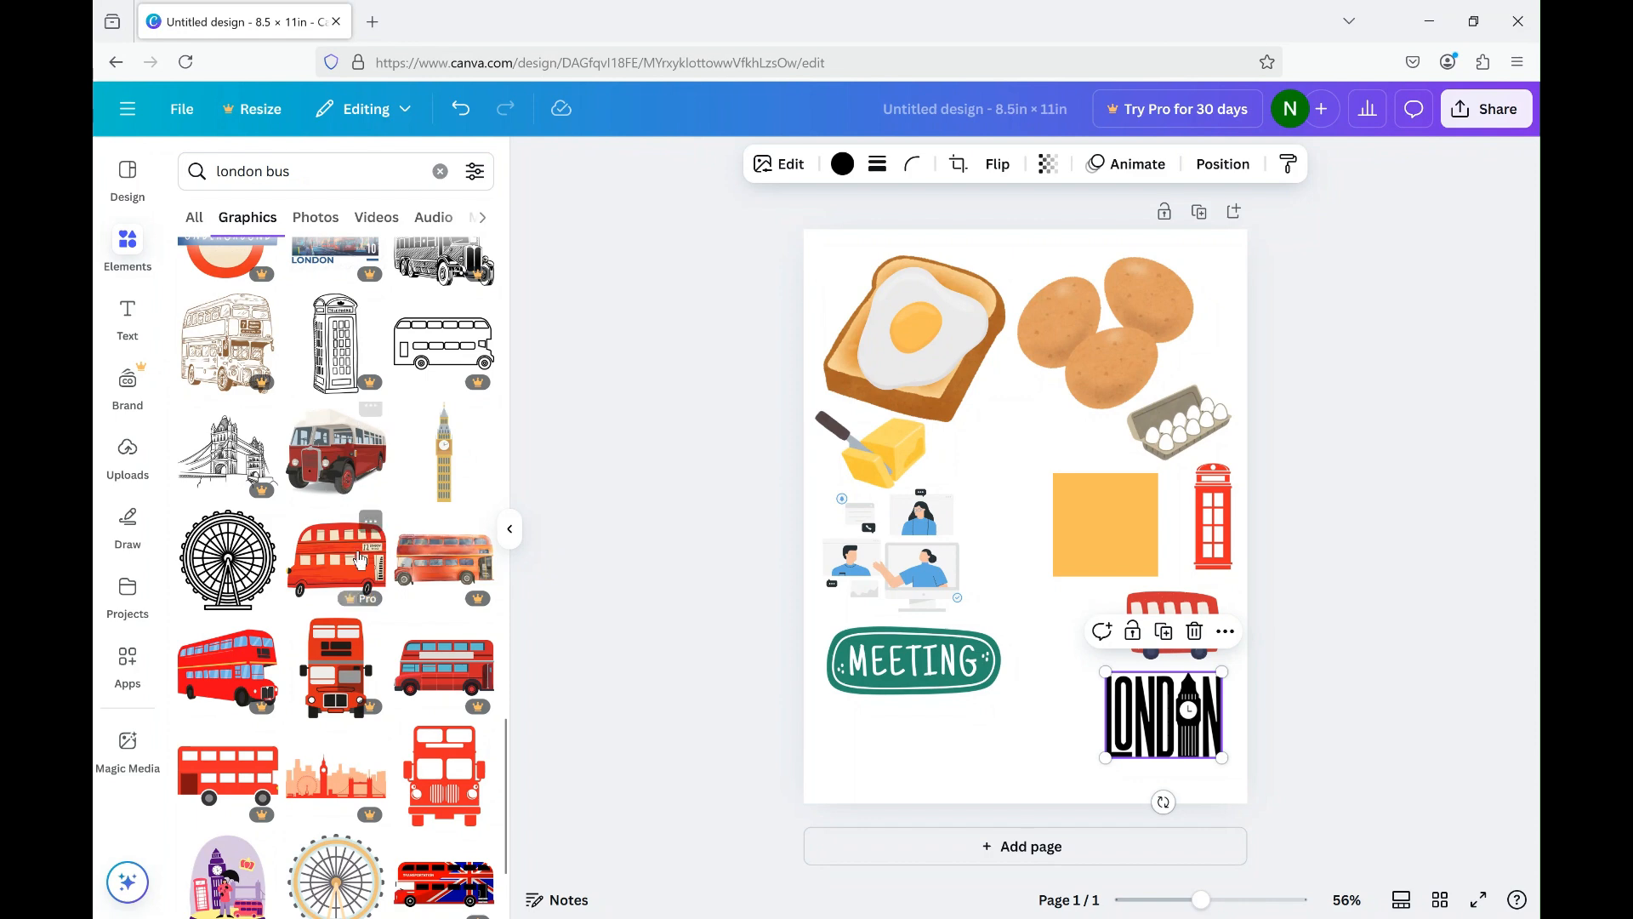
scroll(425, 793, down, 2)
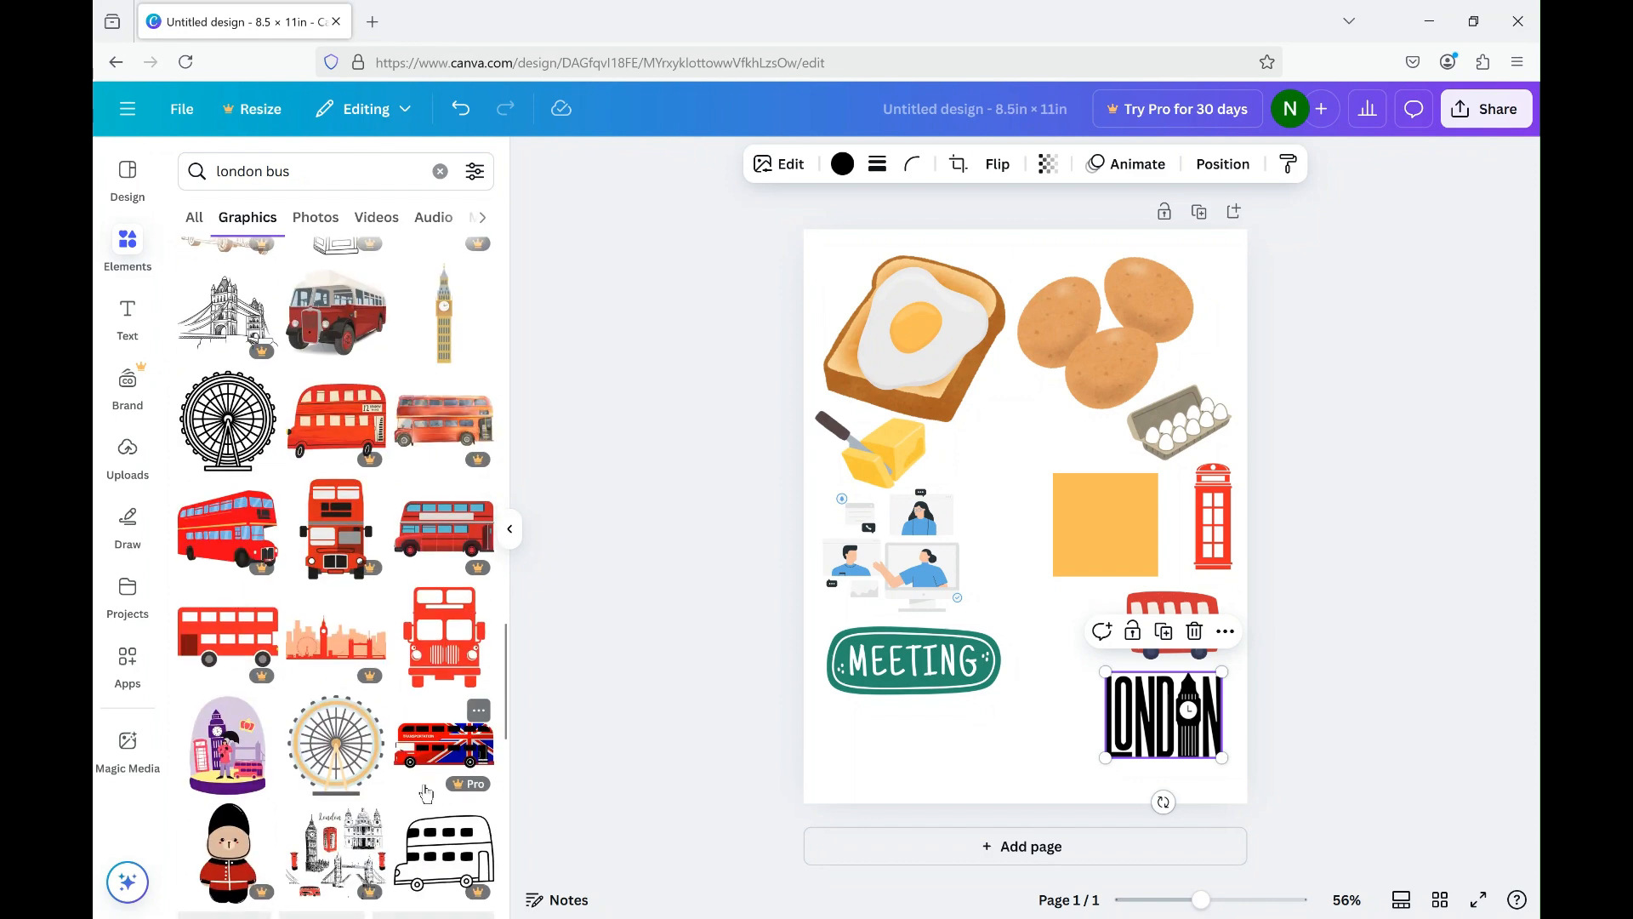
scroll(425, 795, down, 3)
scroll(430, 795, down, 2)
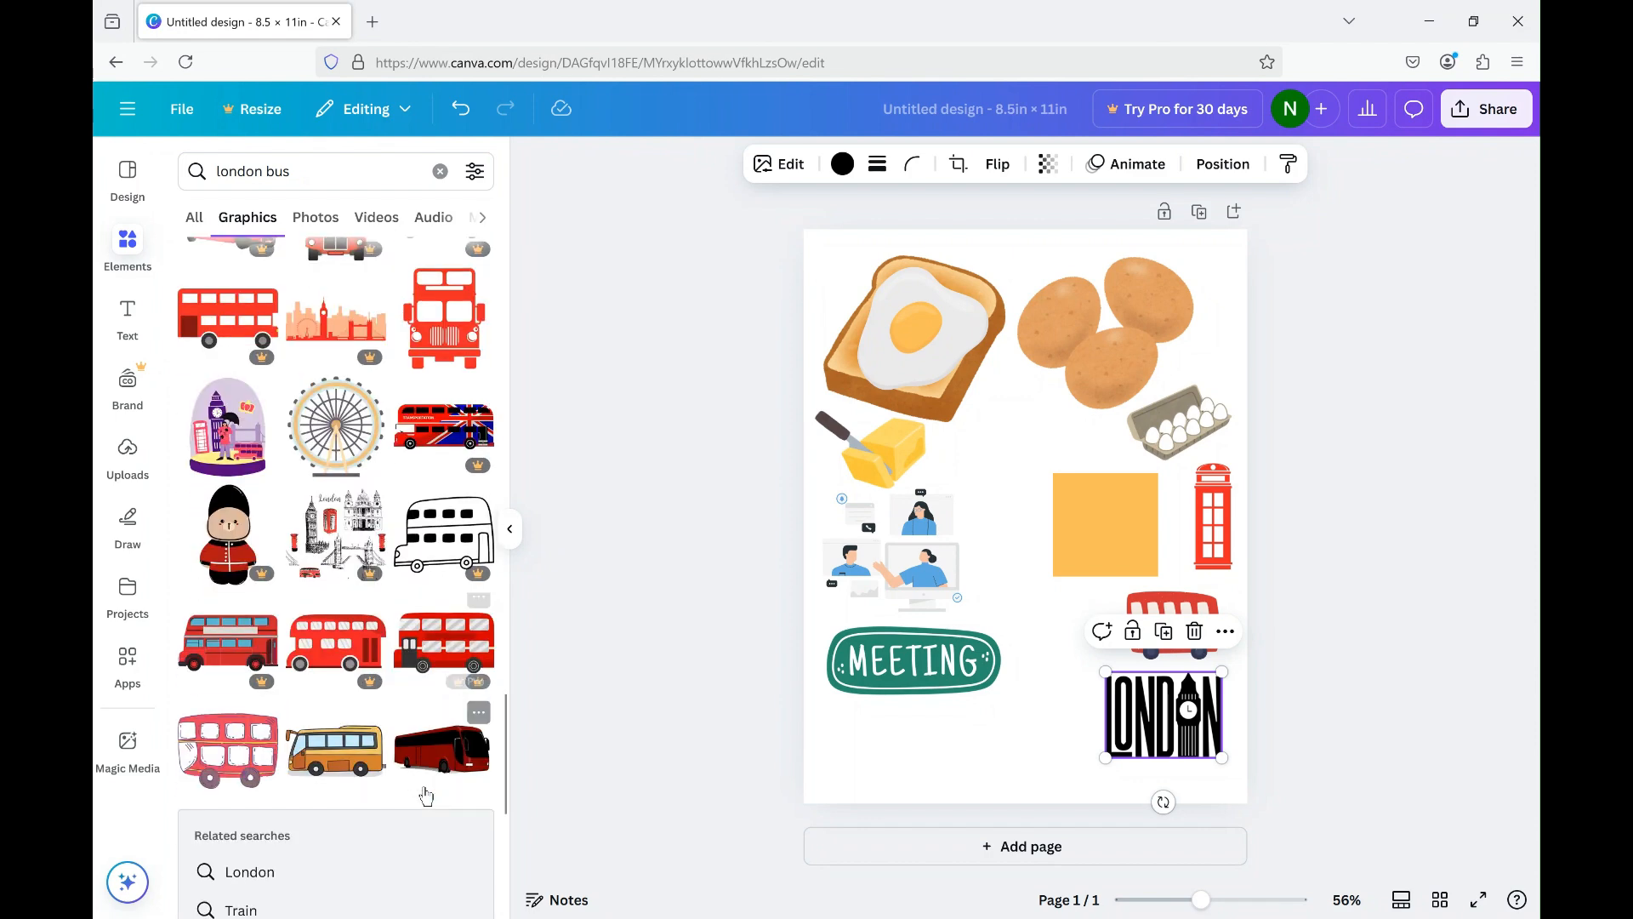
scroll(374, 791, down, 3)
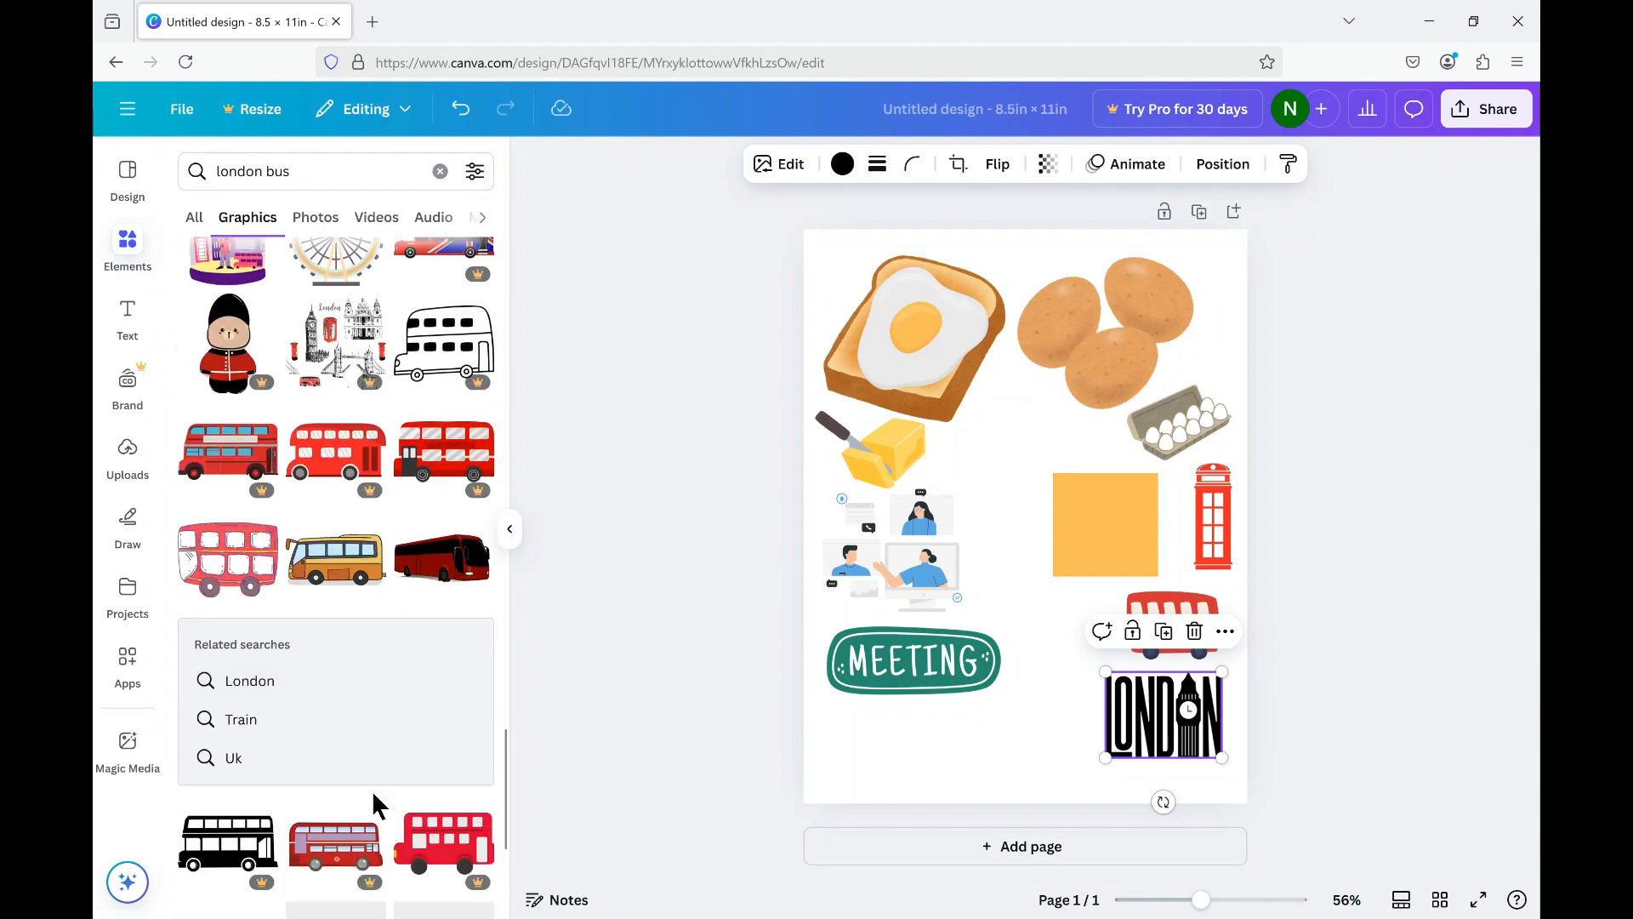
scroll(371, 788, down, 5)
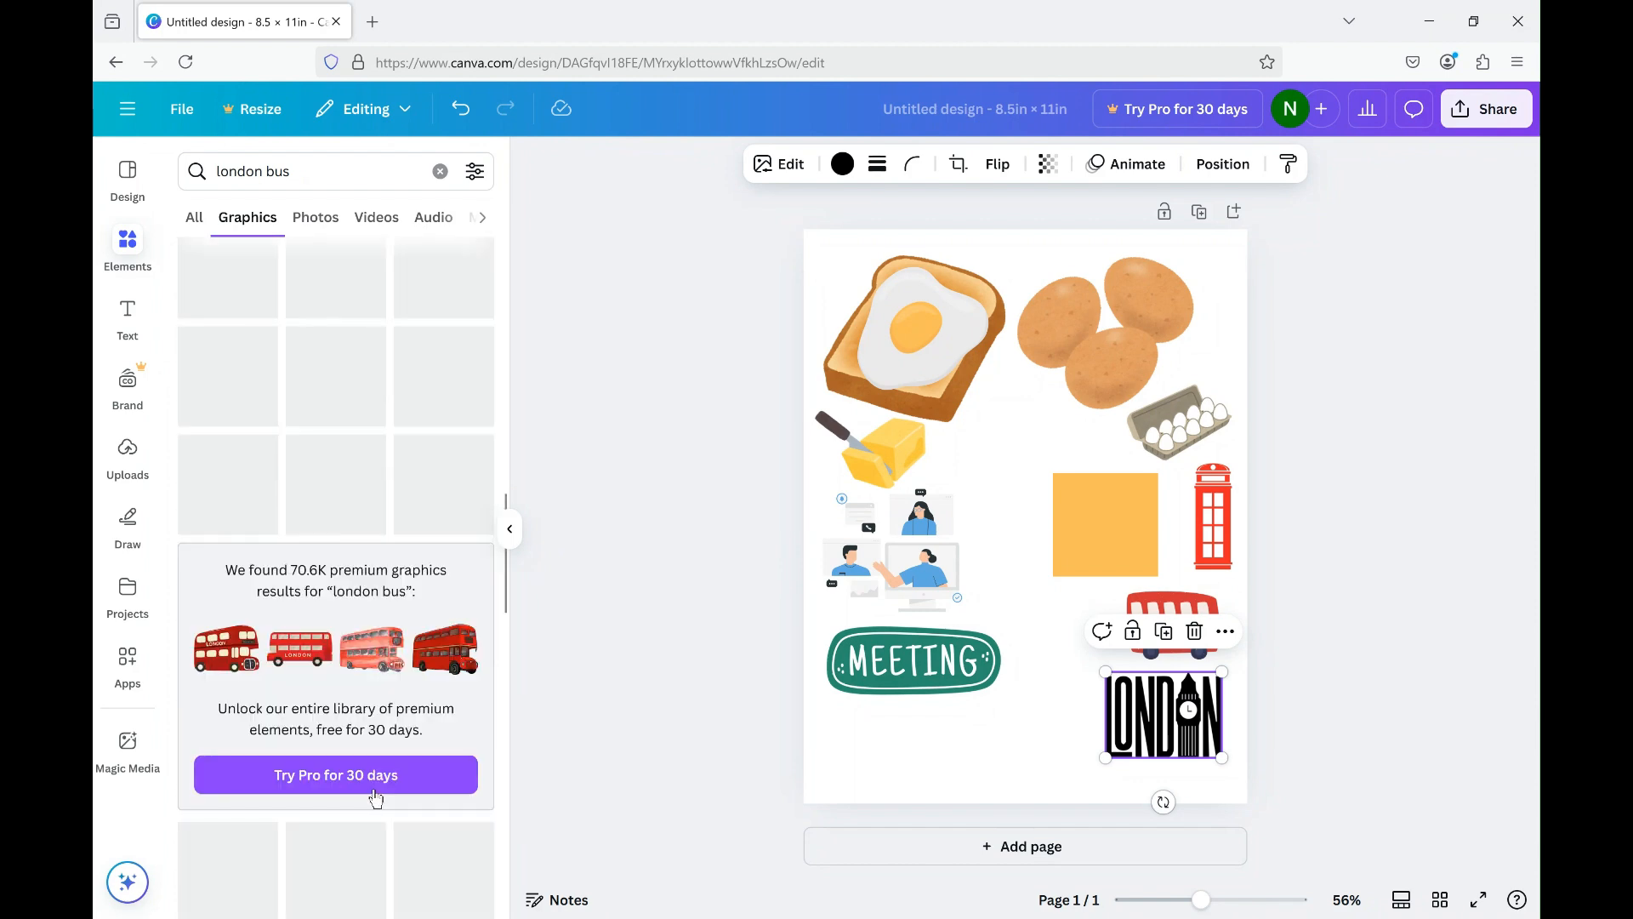
scroll(372, 786, up, 10)
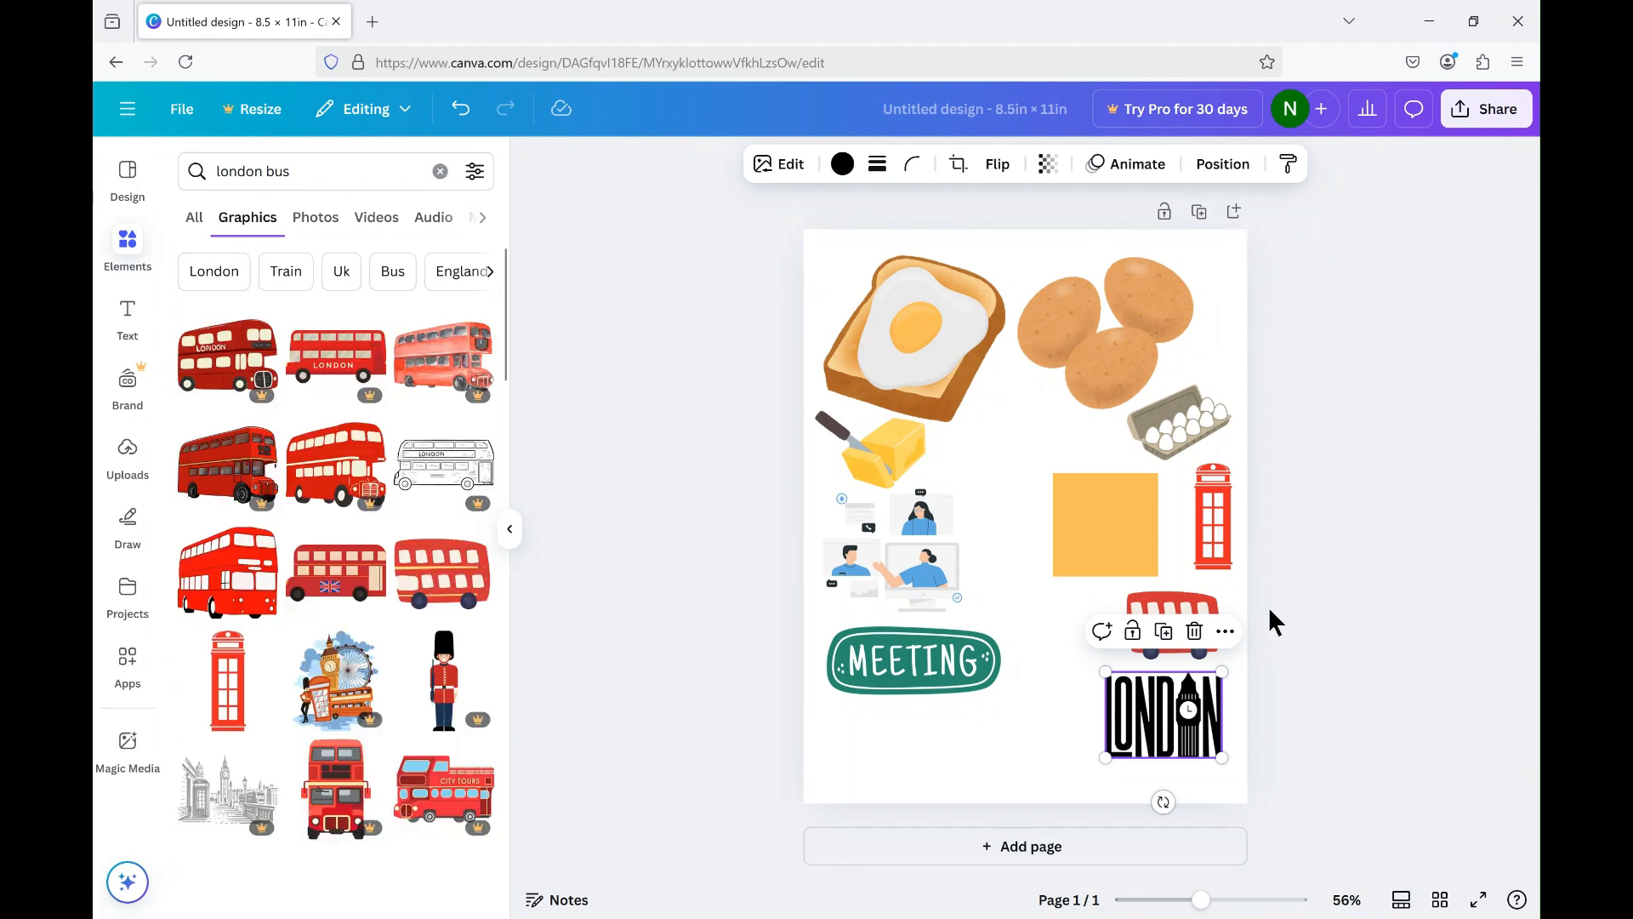
click(706, 296)
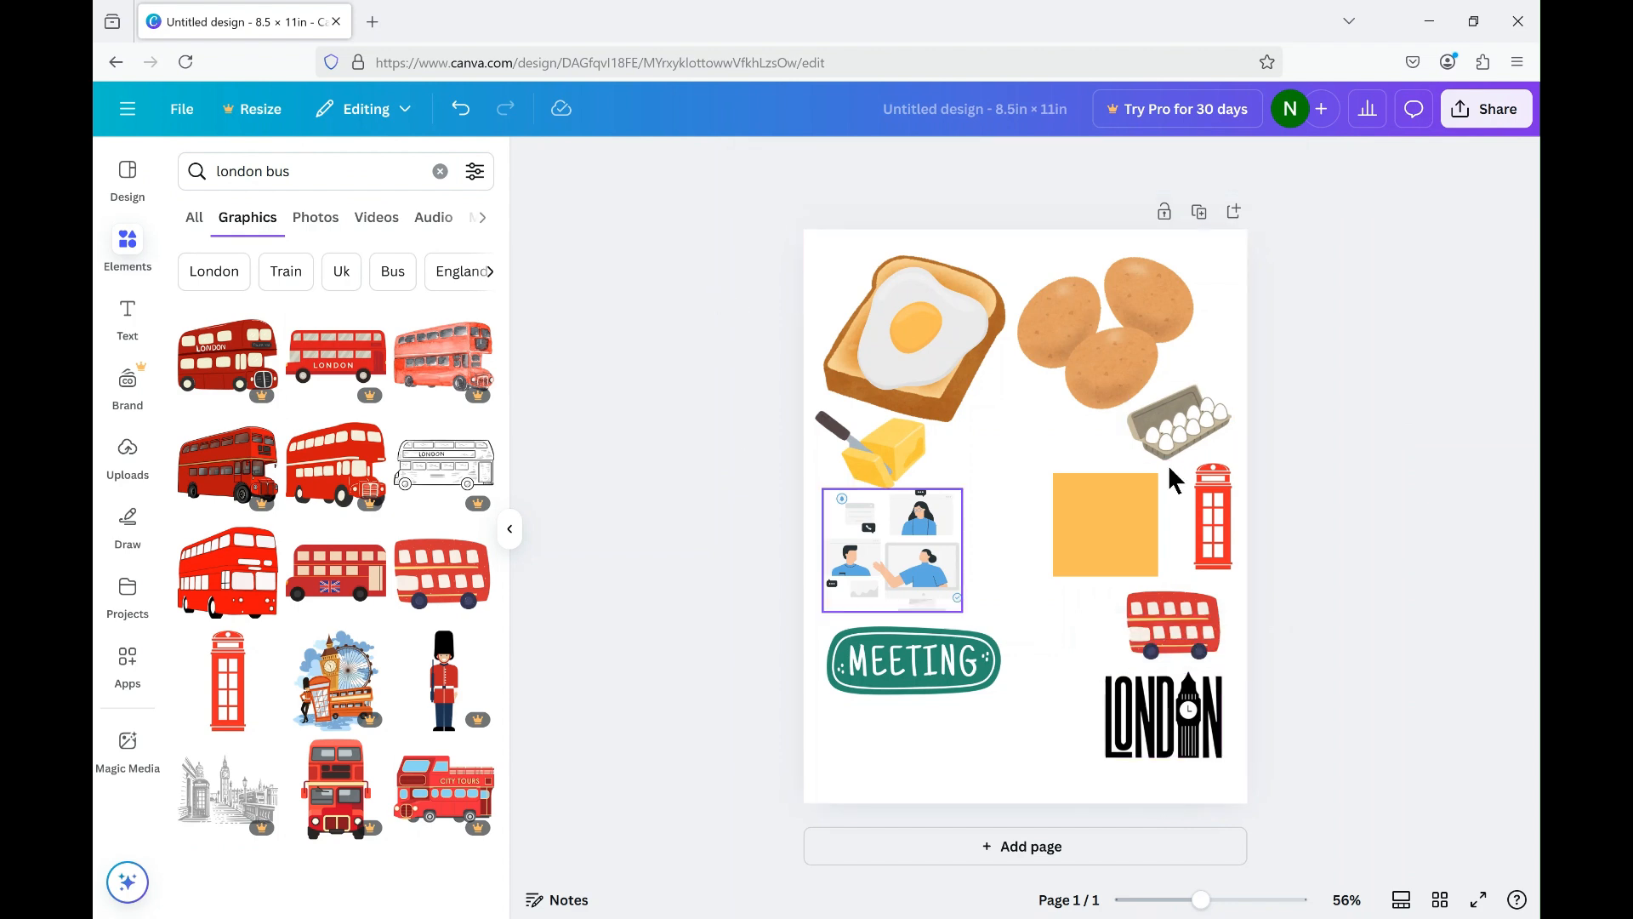
click(1101, 536)
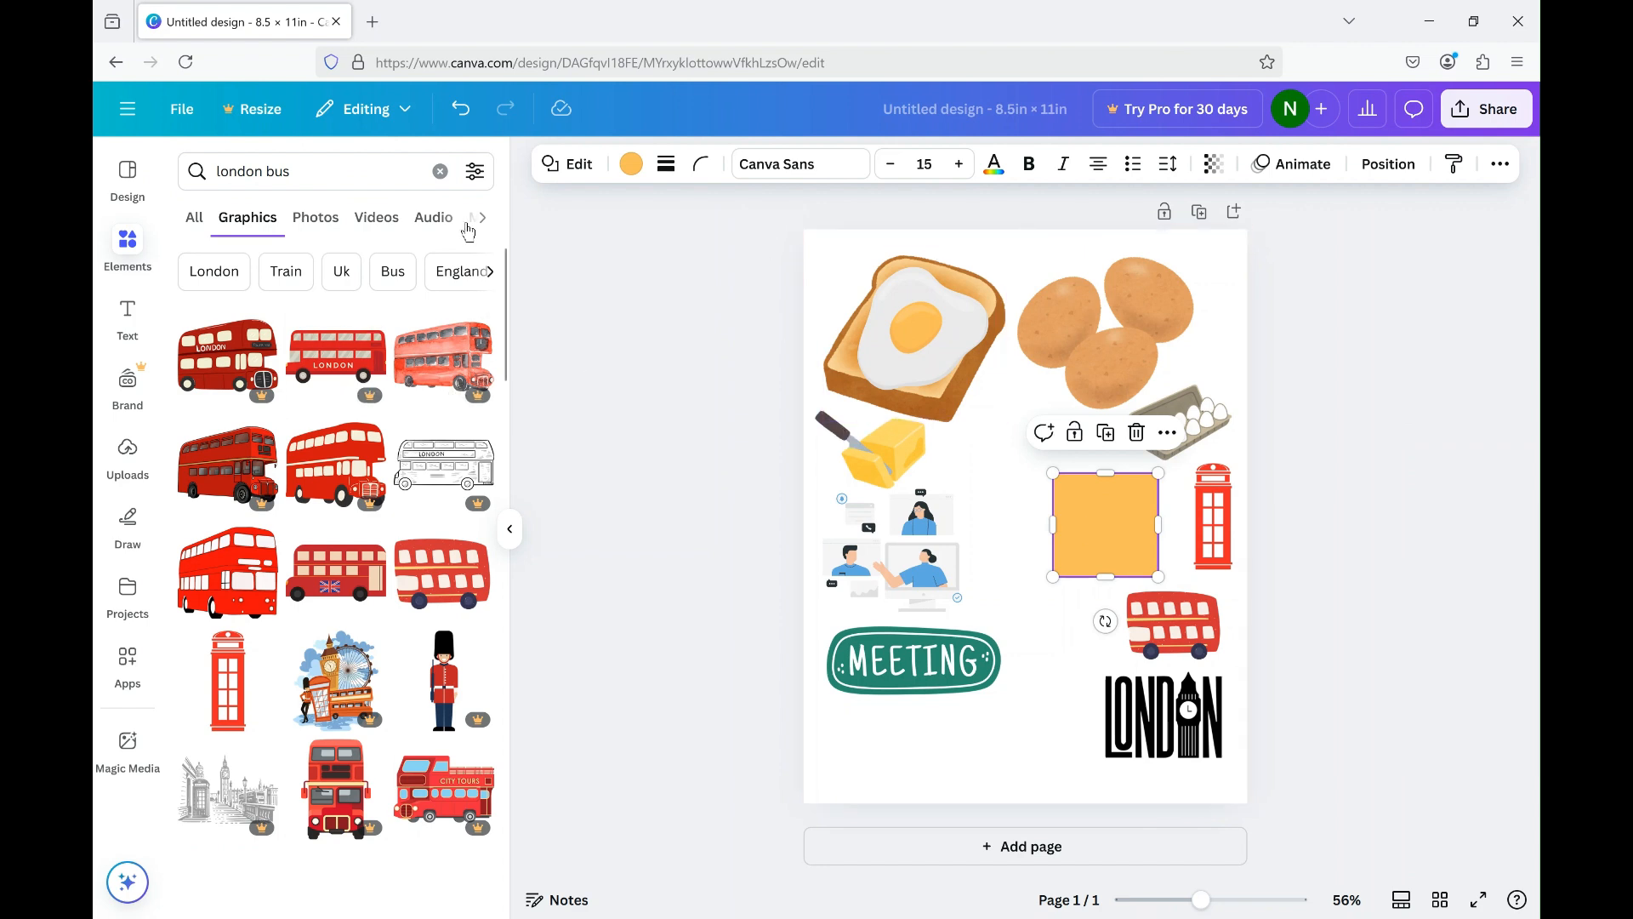
Choose JPG as the download file type, try to change its quality and dismiss the Canva Pro offer.
click(184, 111)
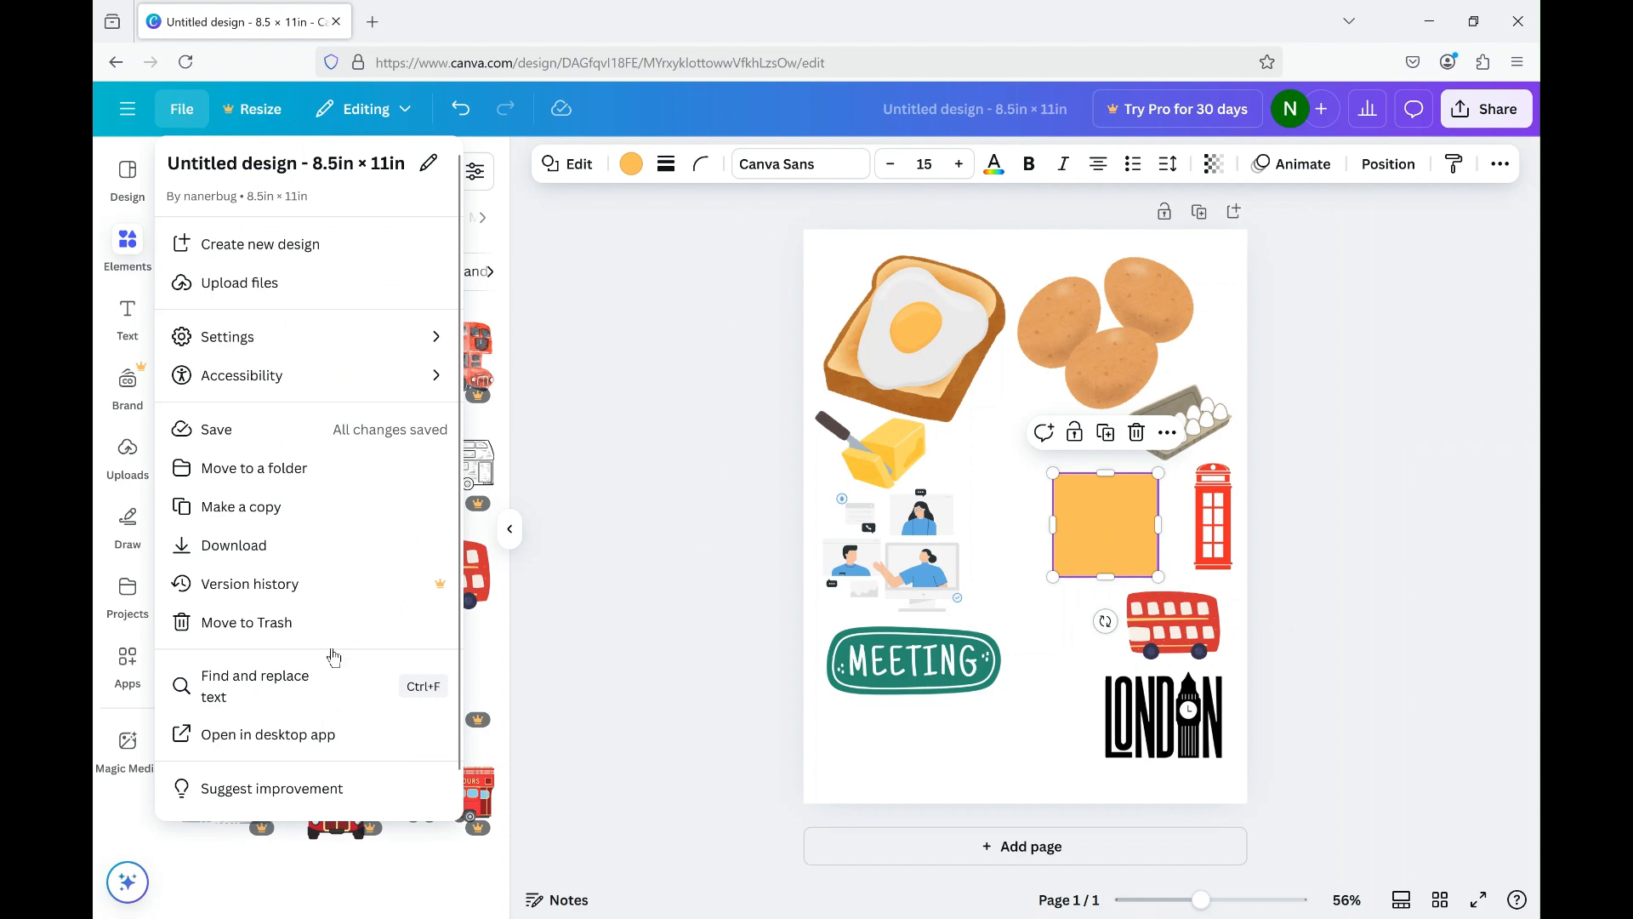
click(233, 546)
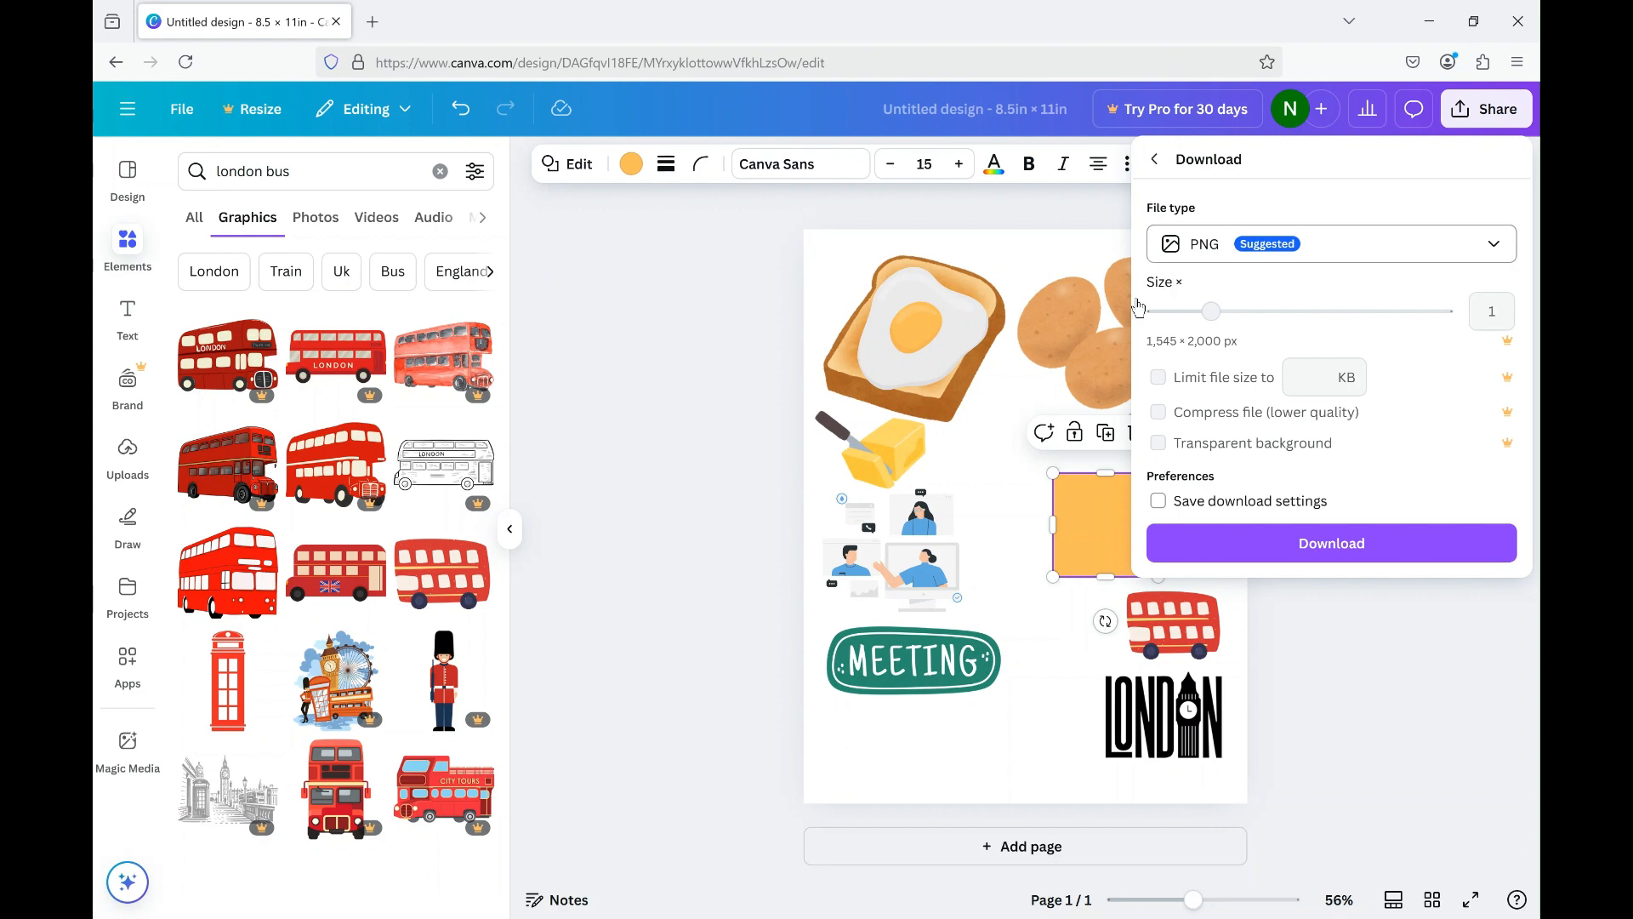
click(1494, 247)
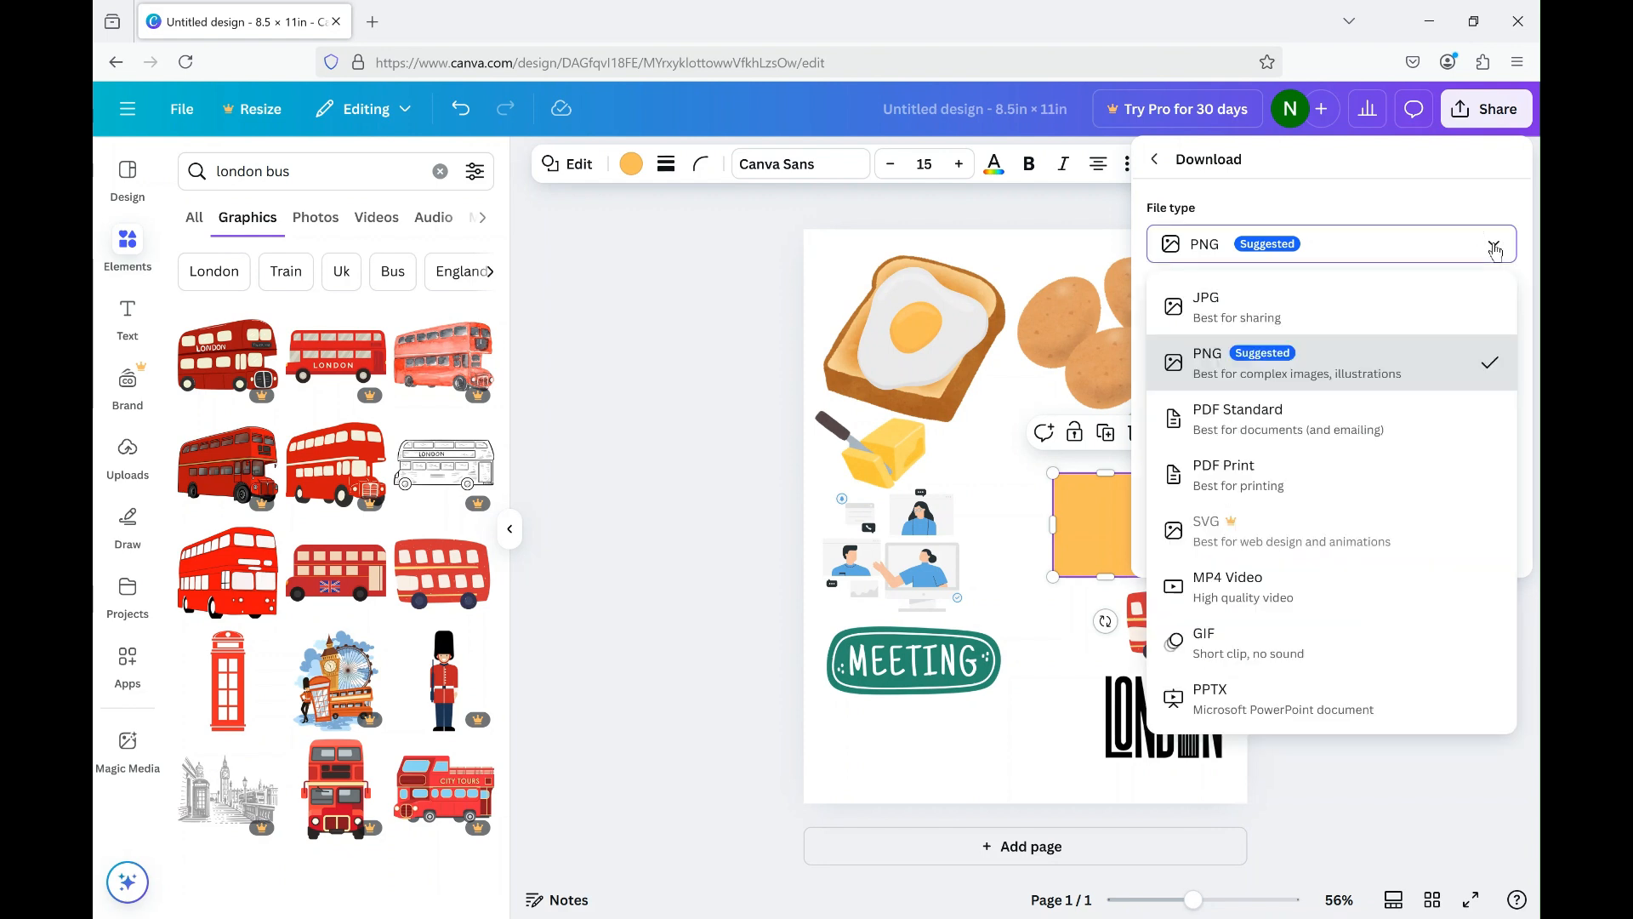
click(1303, 311)
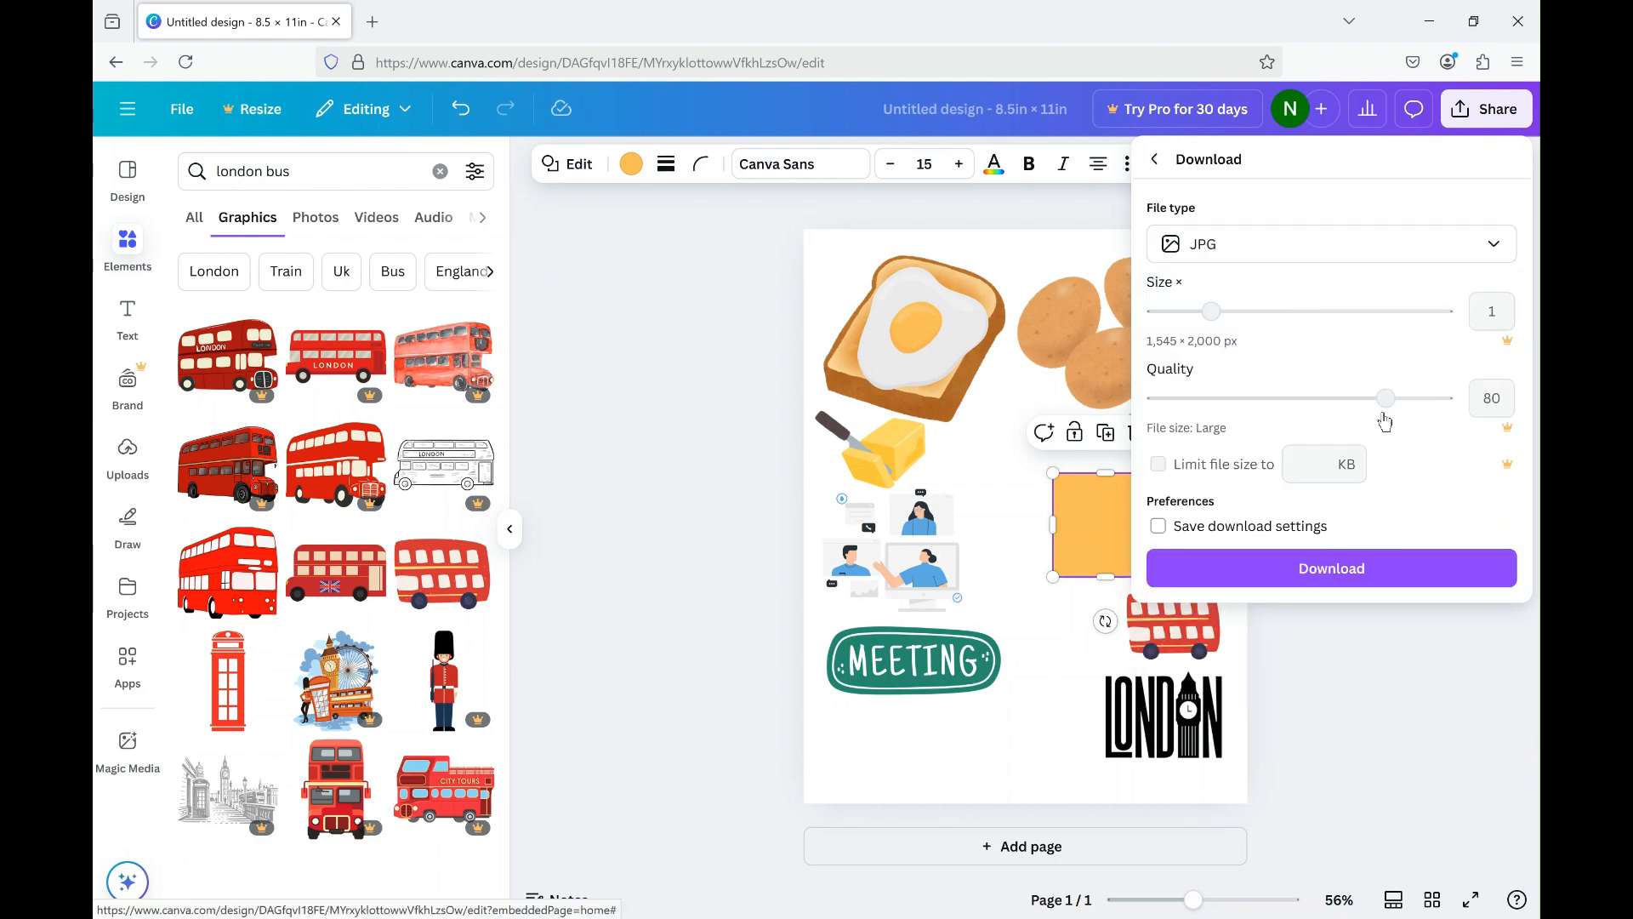
click(1502, 398)
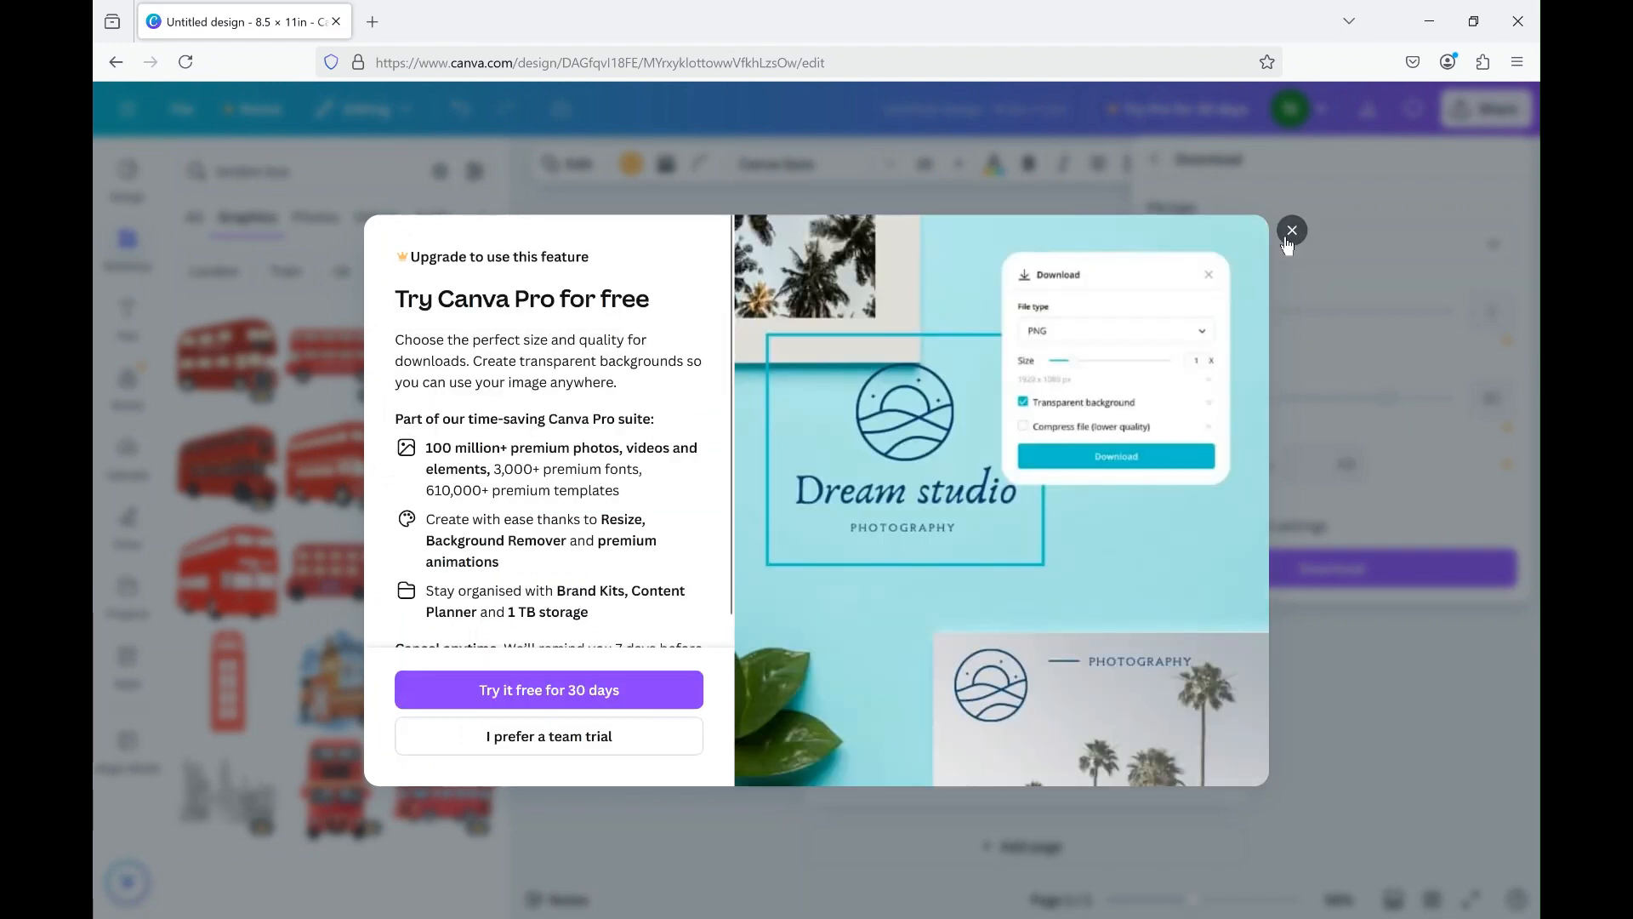
click(1292, 234)
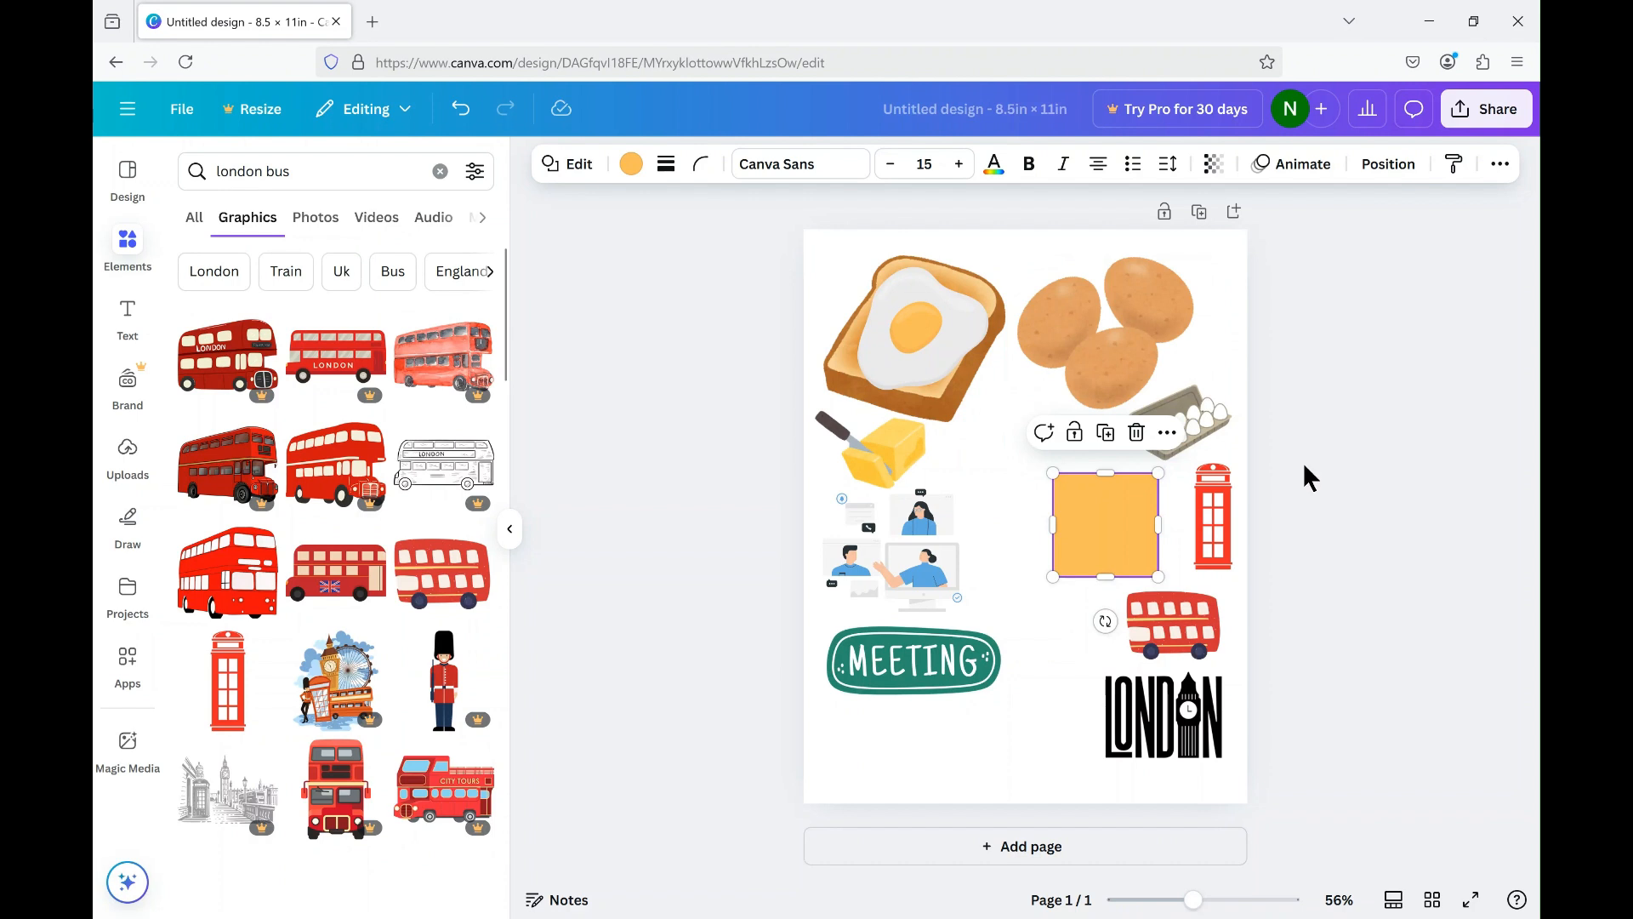
Choose PDF Print as the download file type, then close the download settings without downloading.
click(182, 119)
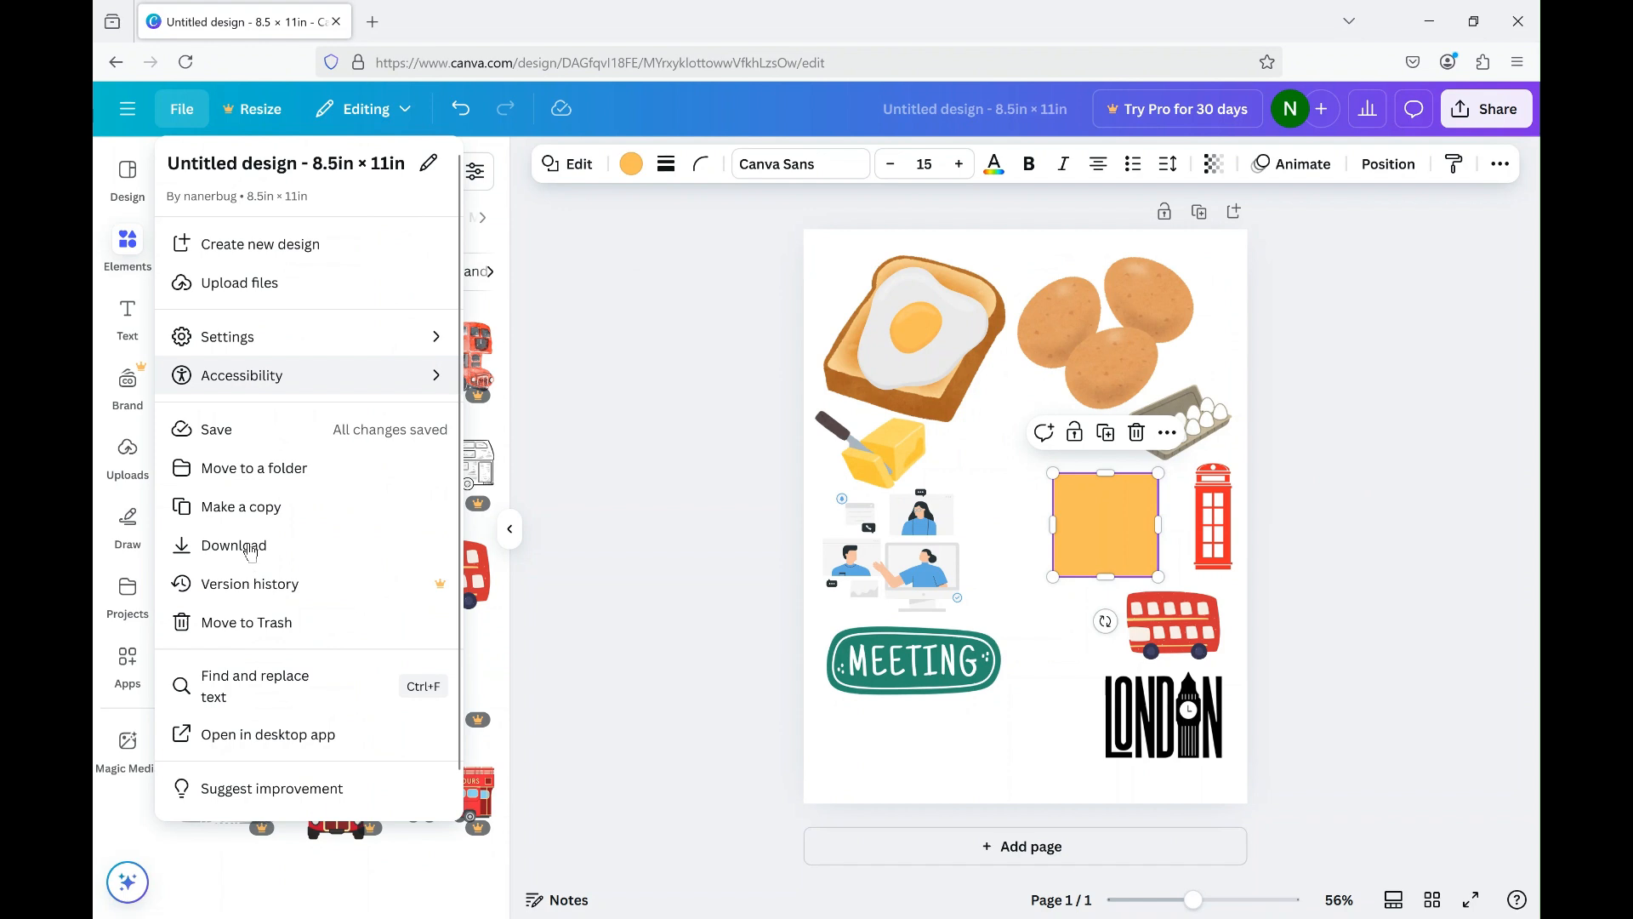
click(374, 562)
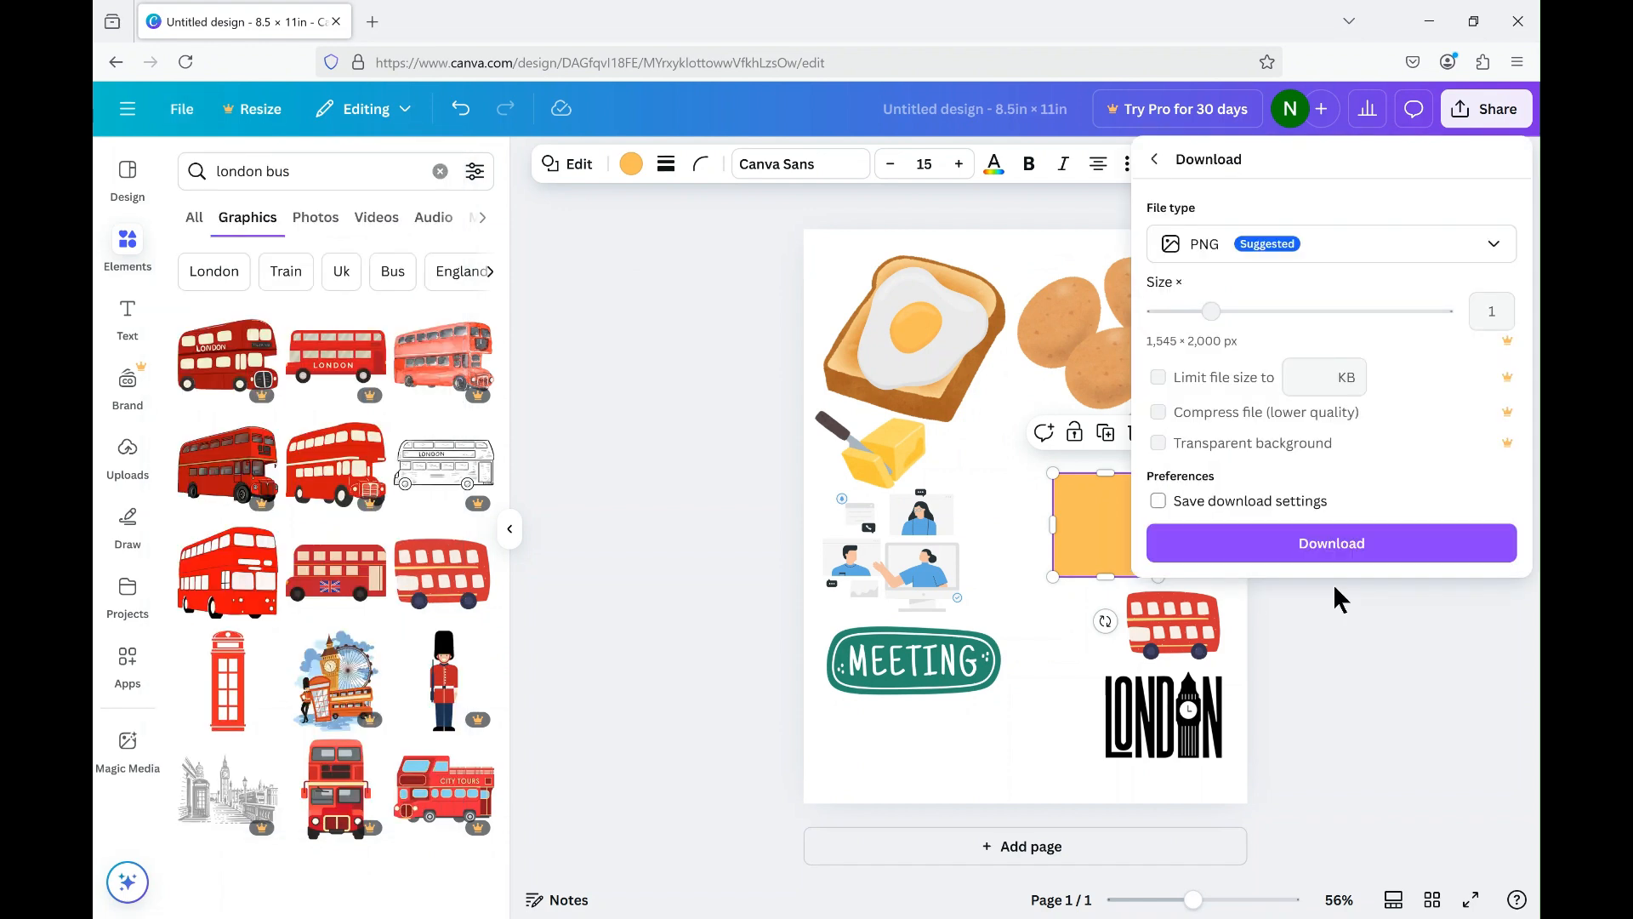
click(1397, 255)
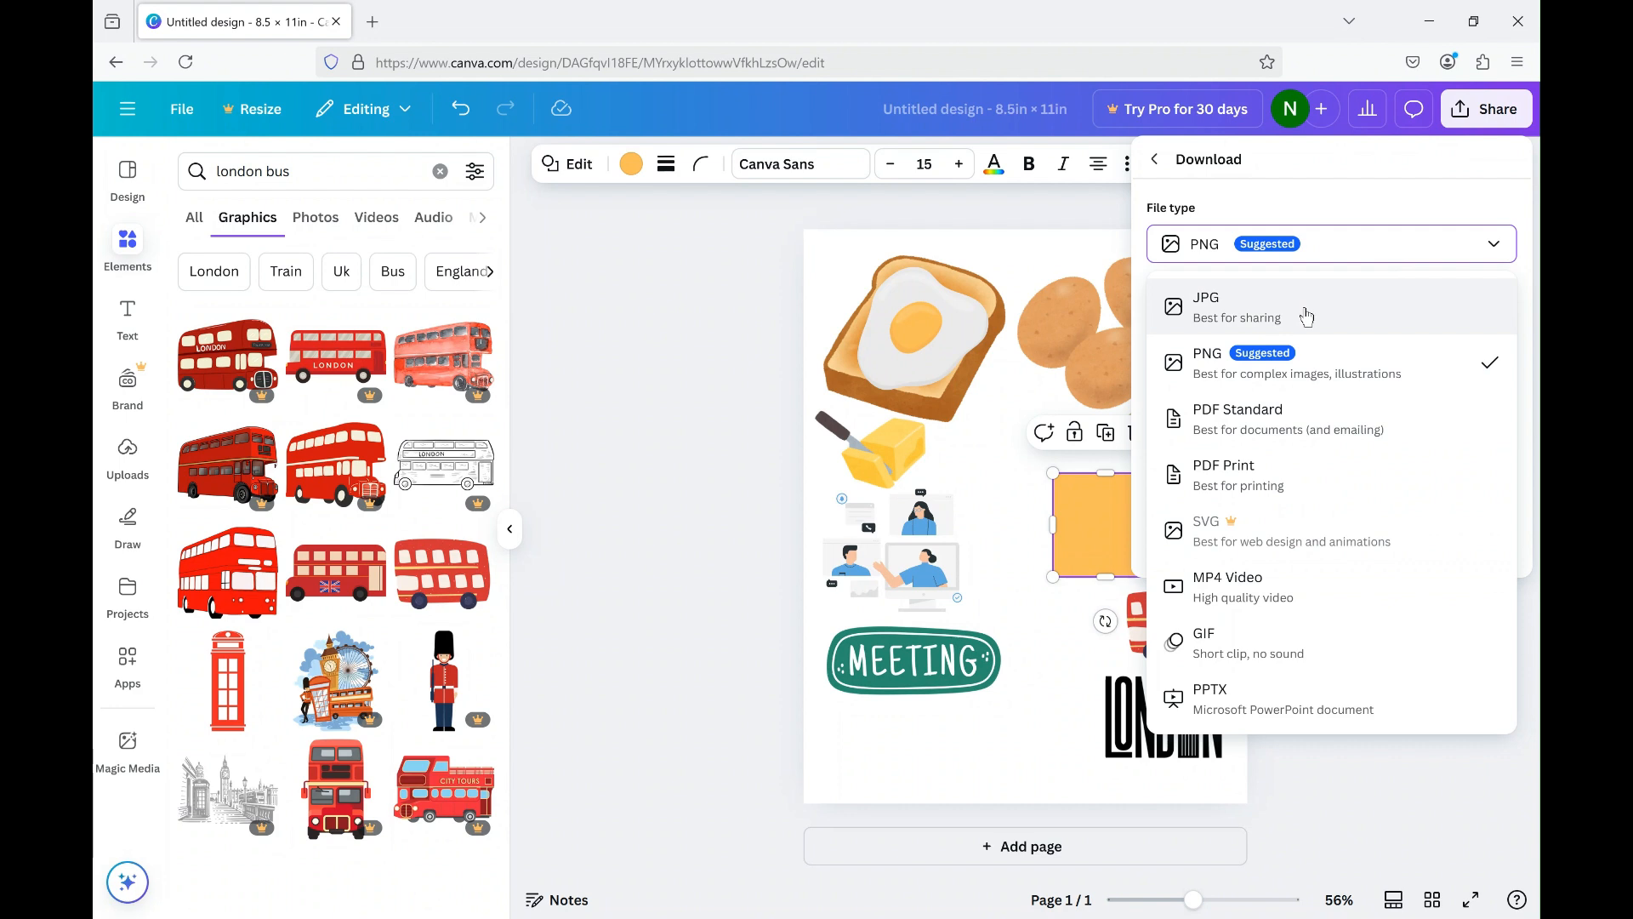
click(1281, 481)
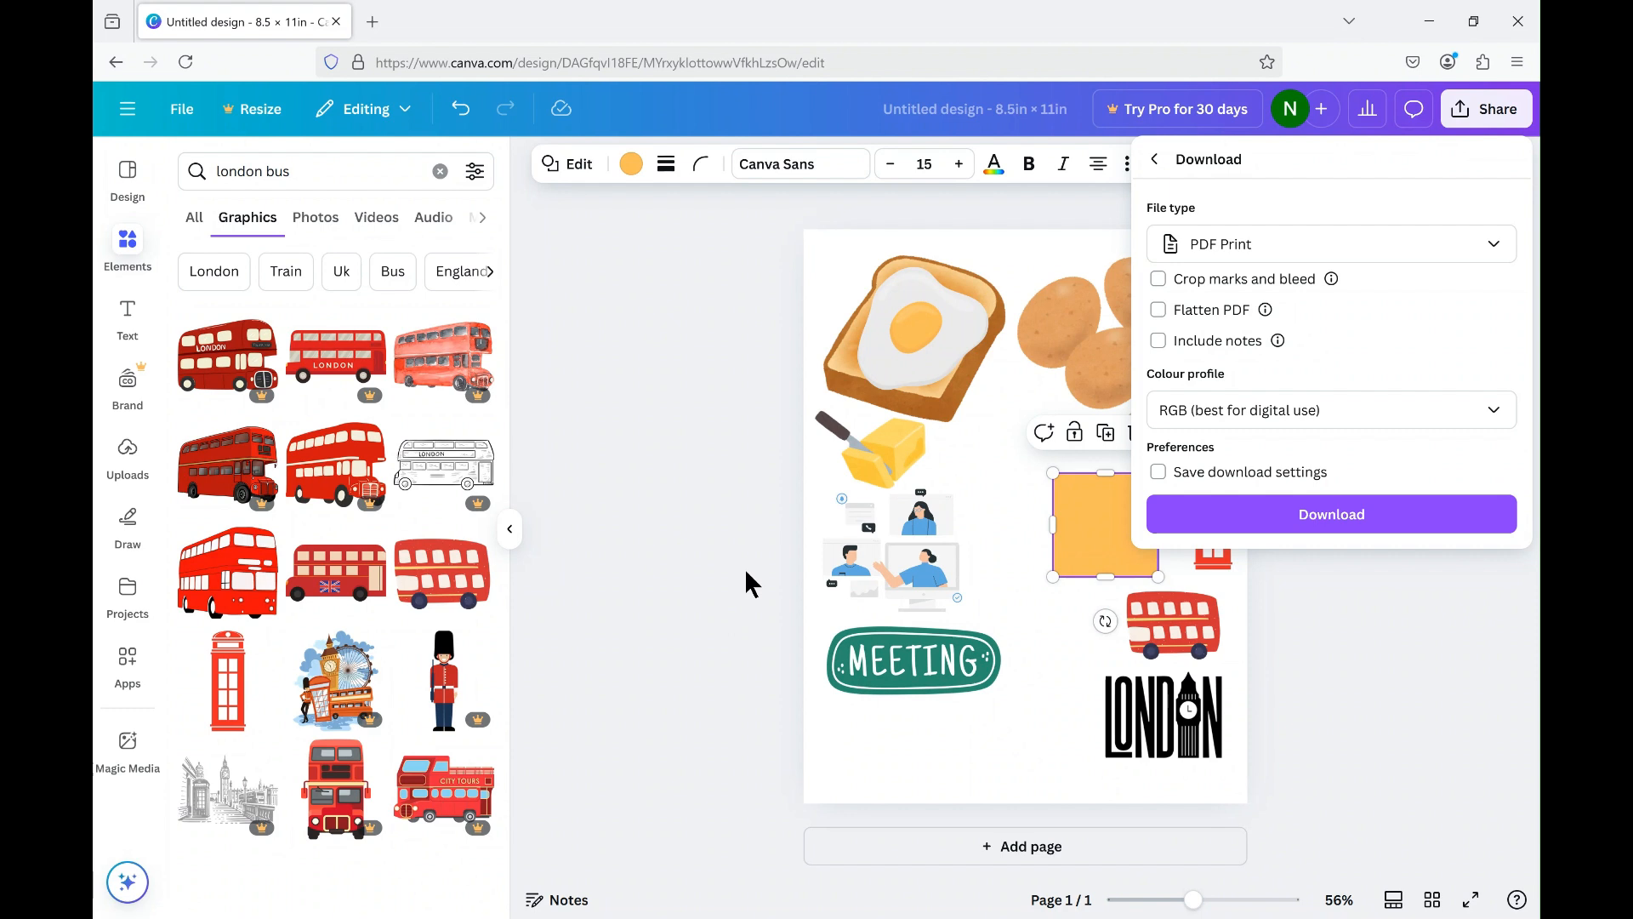
key(Escape)
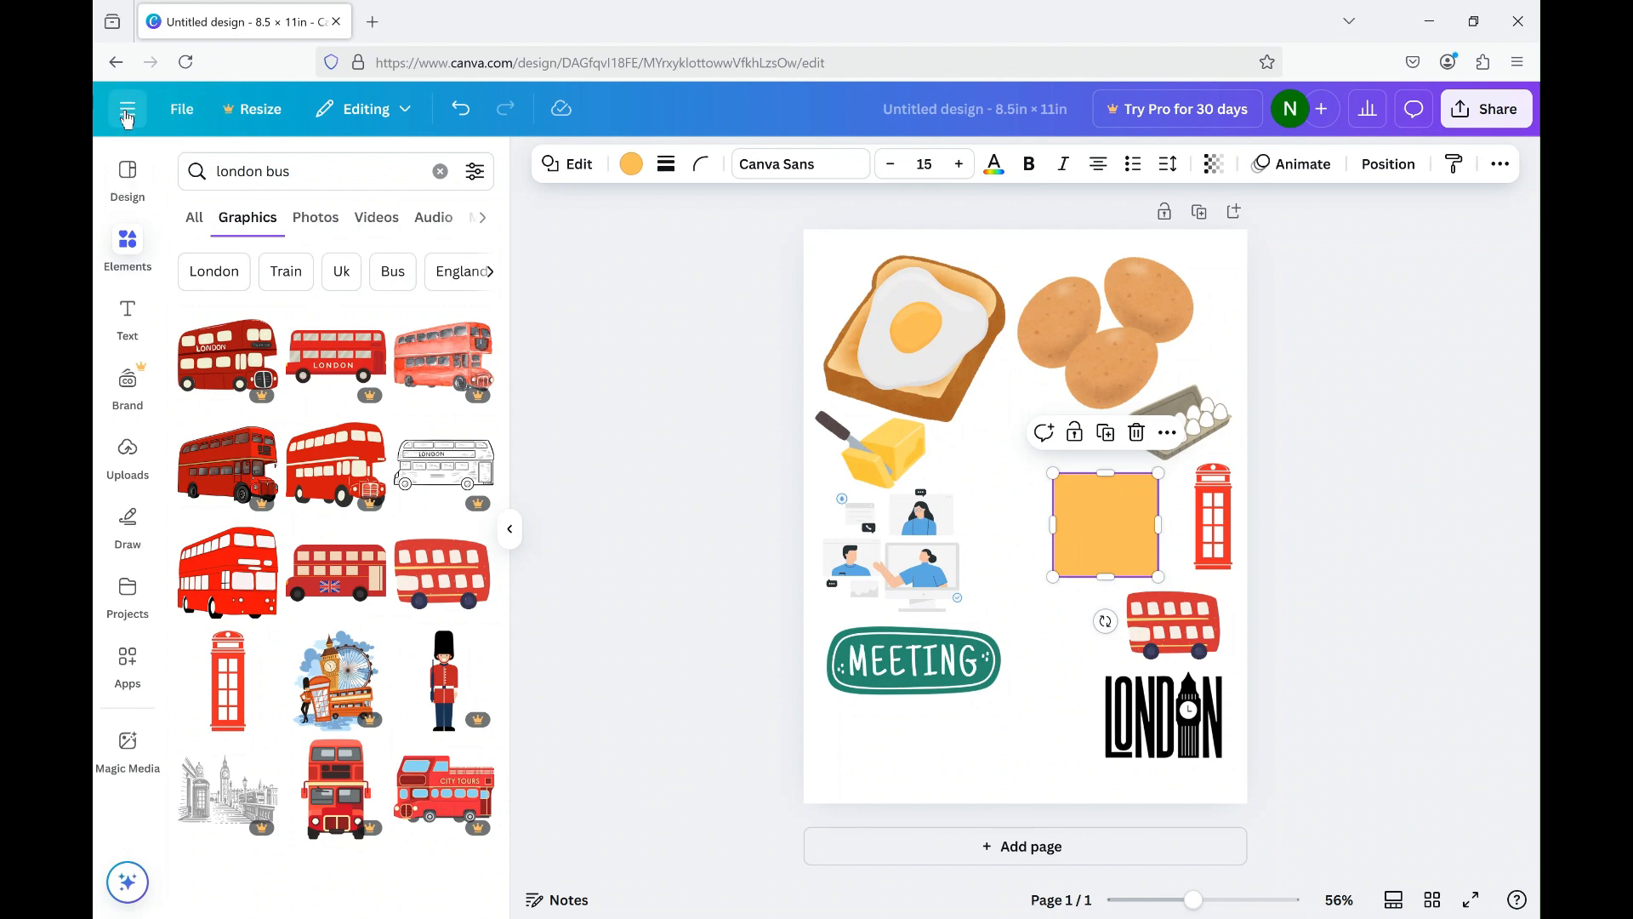
Create a new blank YouTube Thumbnail design, 1280 × 720 px, from the social media formats.
click(127, 116)
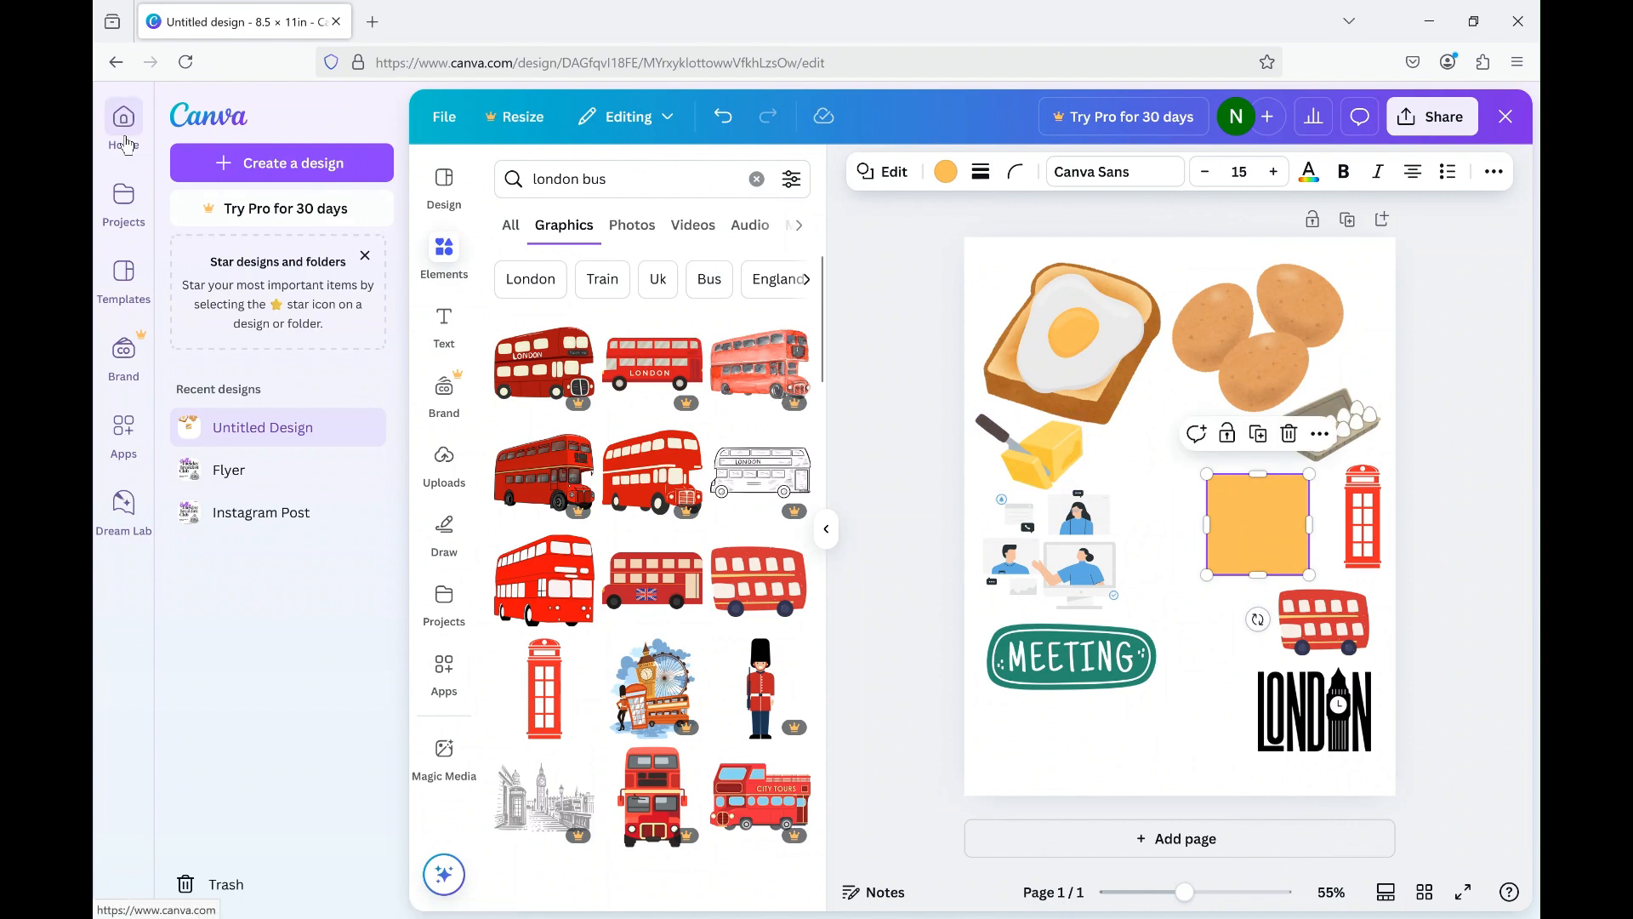
click(275, 165)
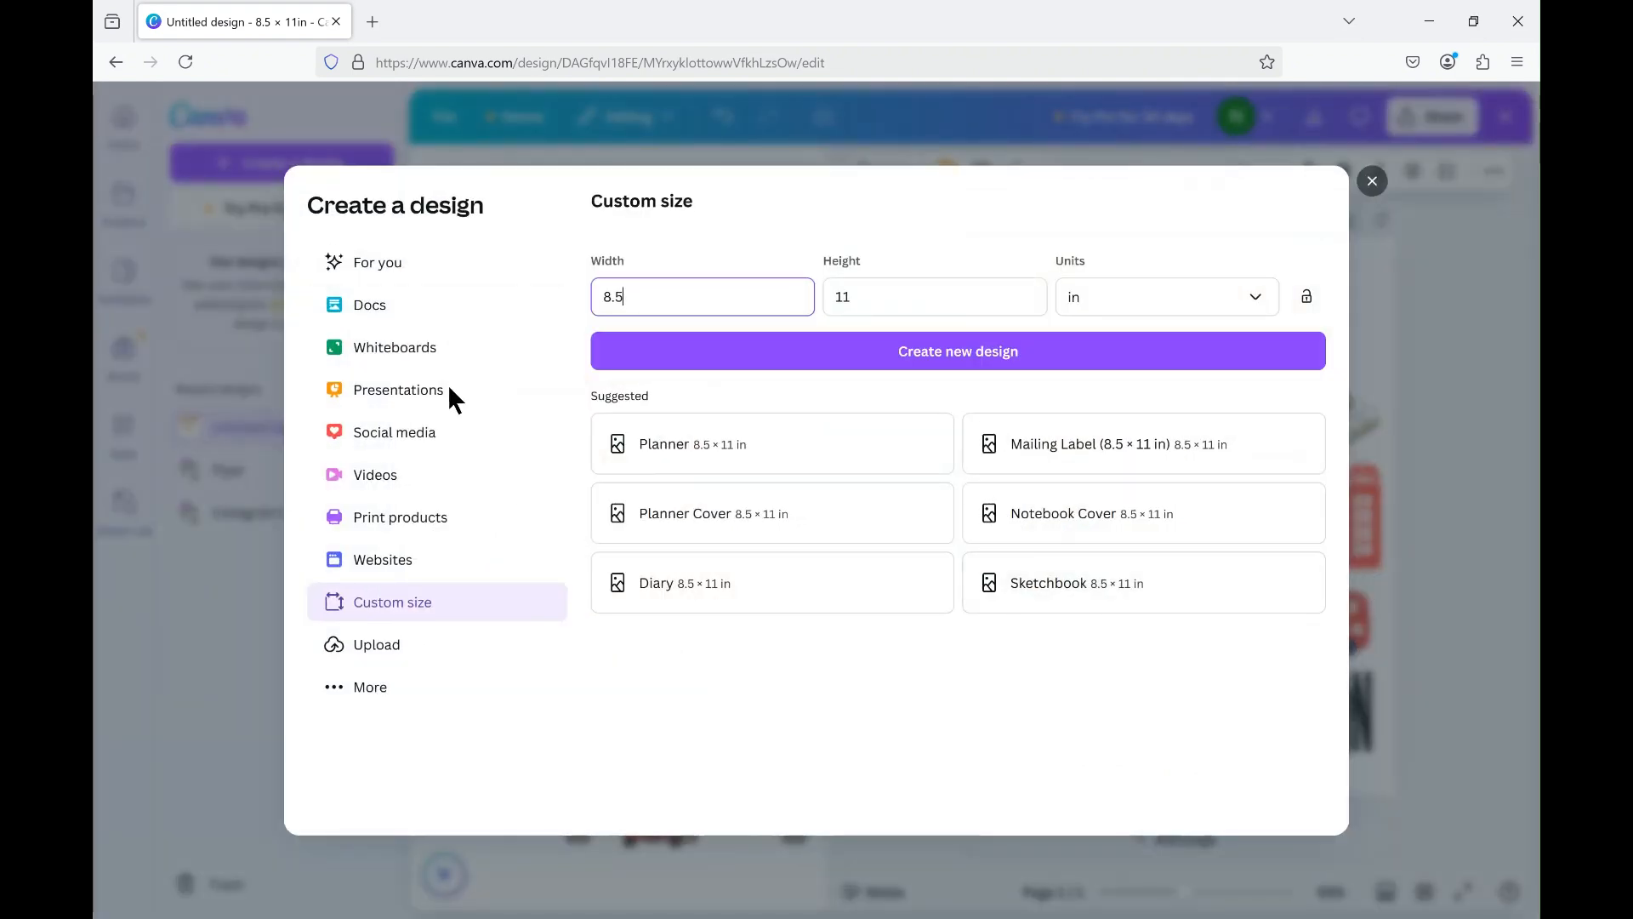
click(373, 435)
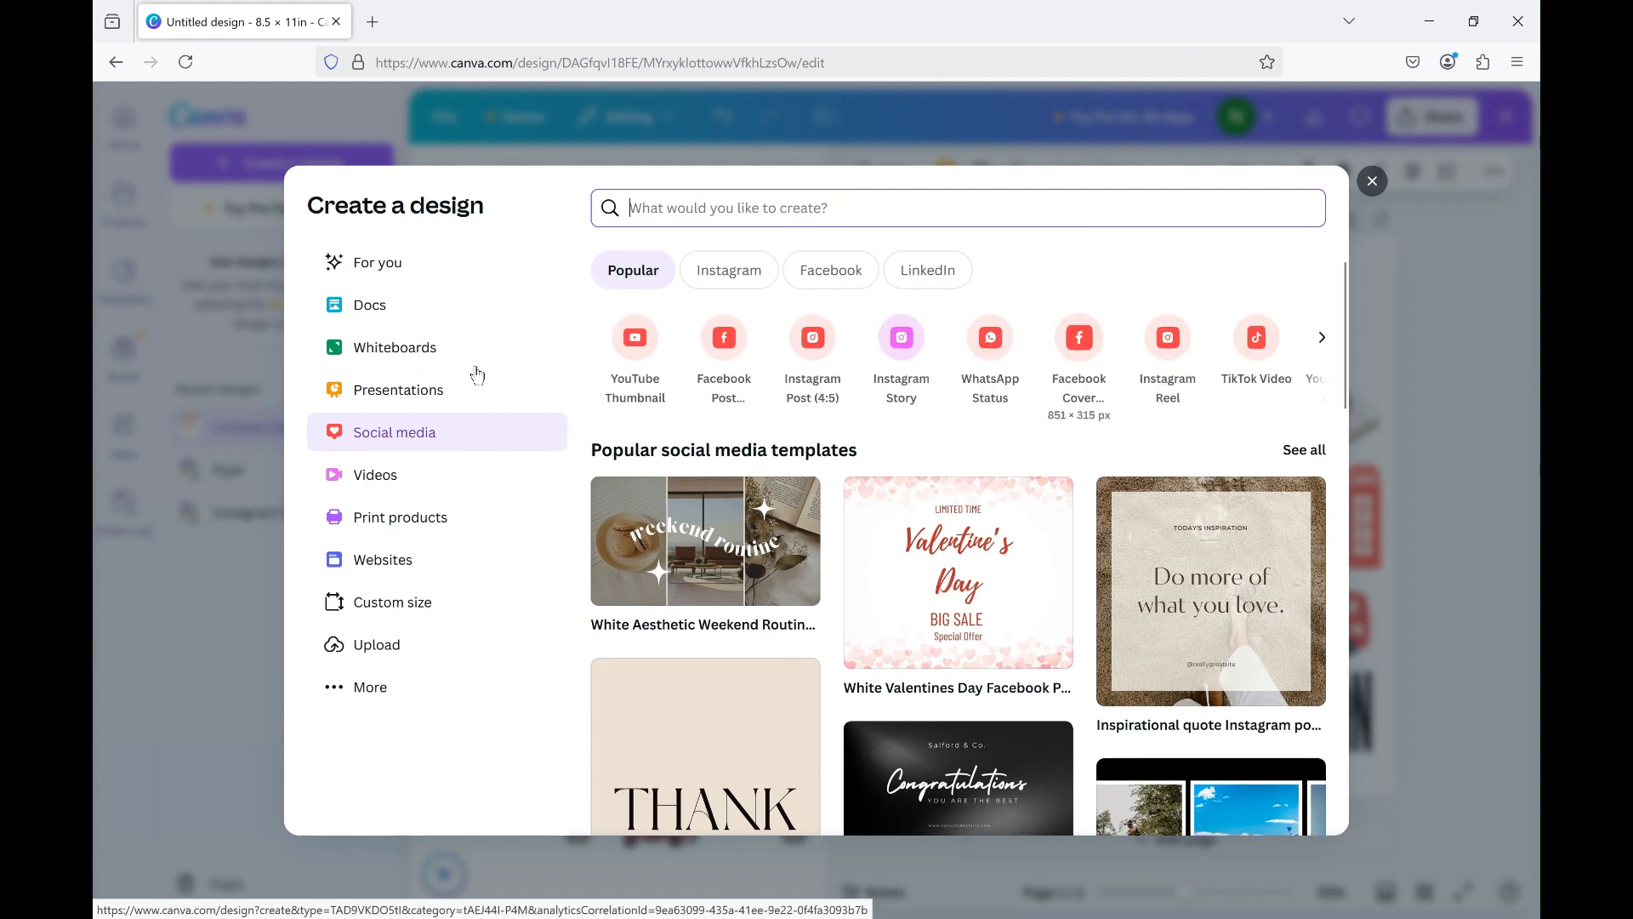
click(640, 351)
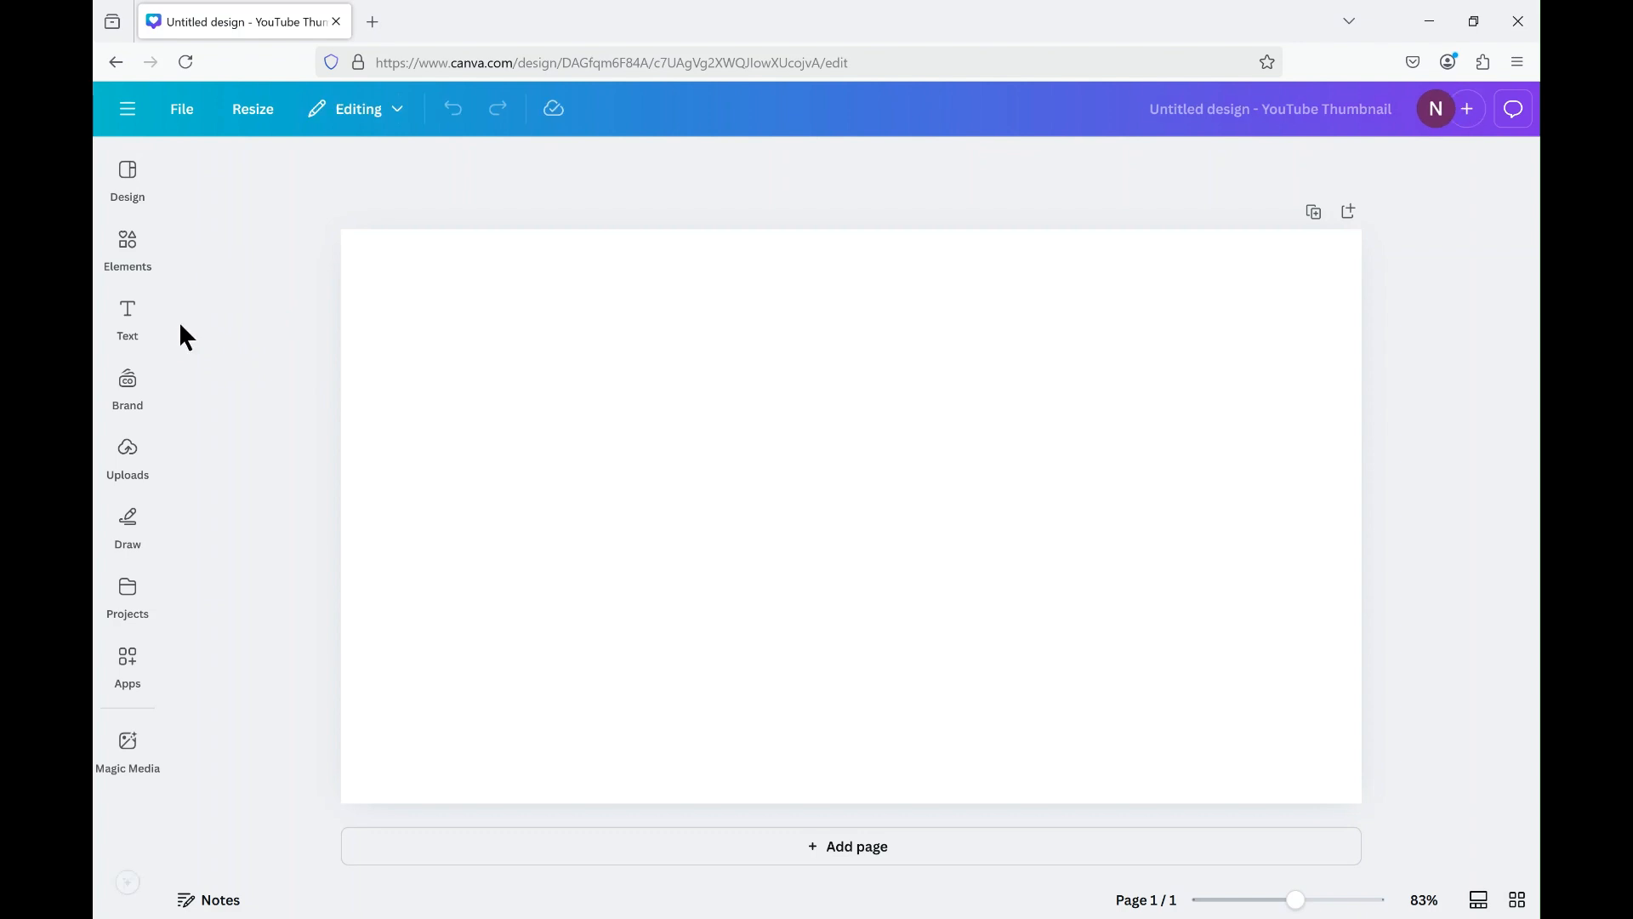
Browse the thumbnail templates and apply the White Decorative Daily Vlog template with the Sunday Vlog lettering.
click(128, 178)
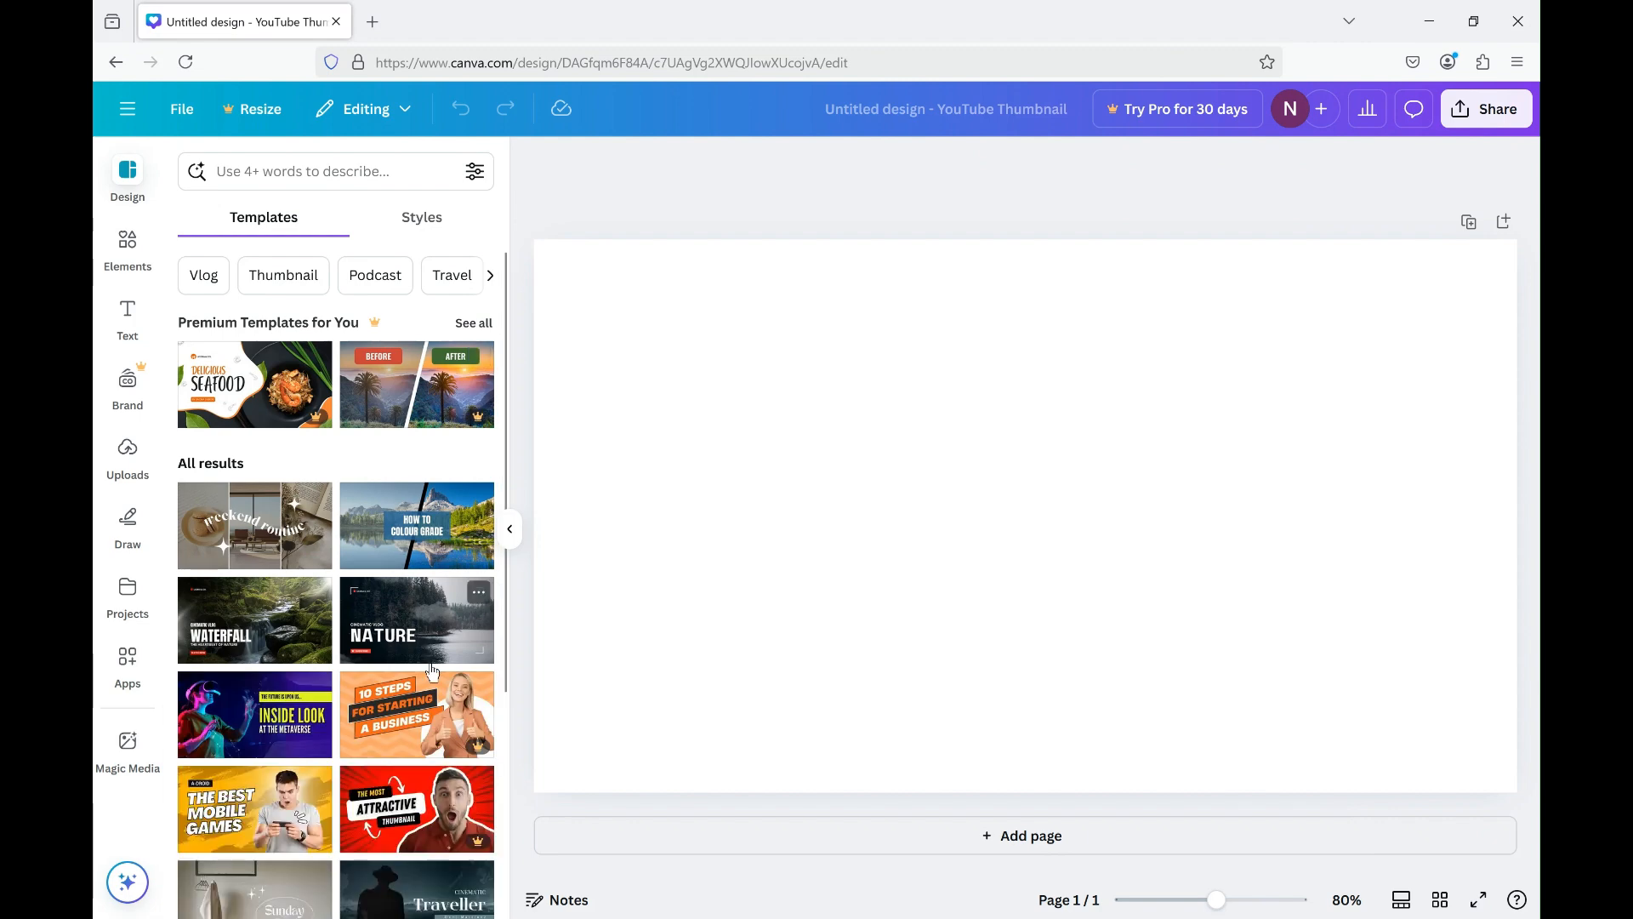
scroll(433, 686, down, 4)
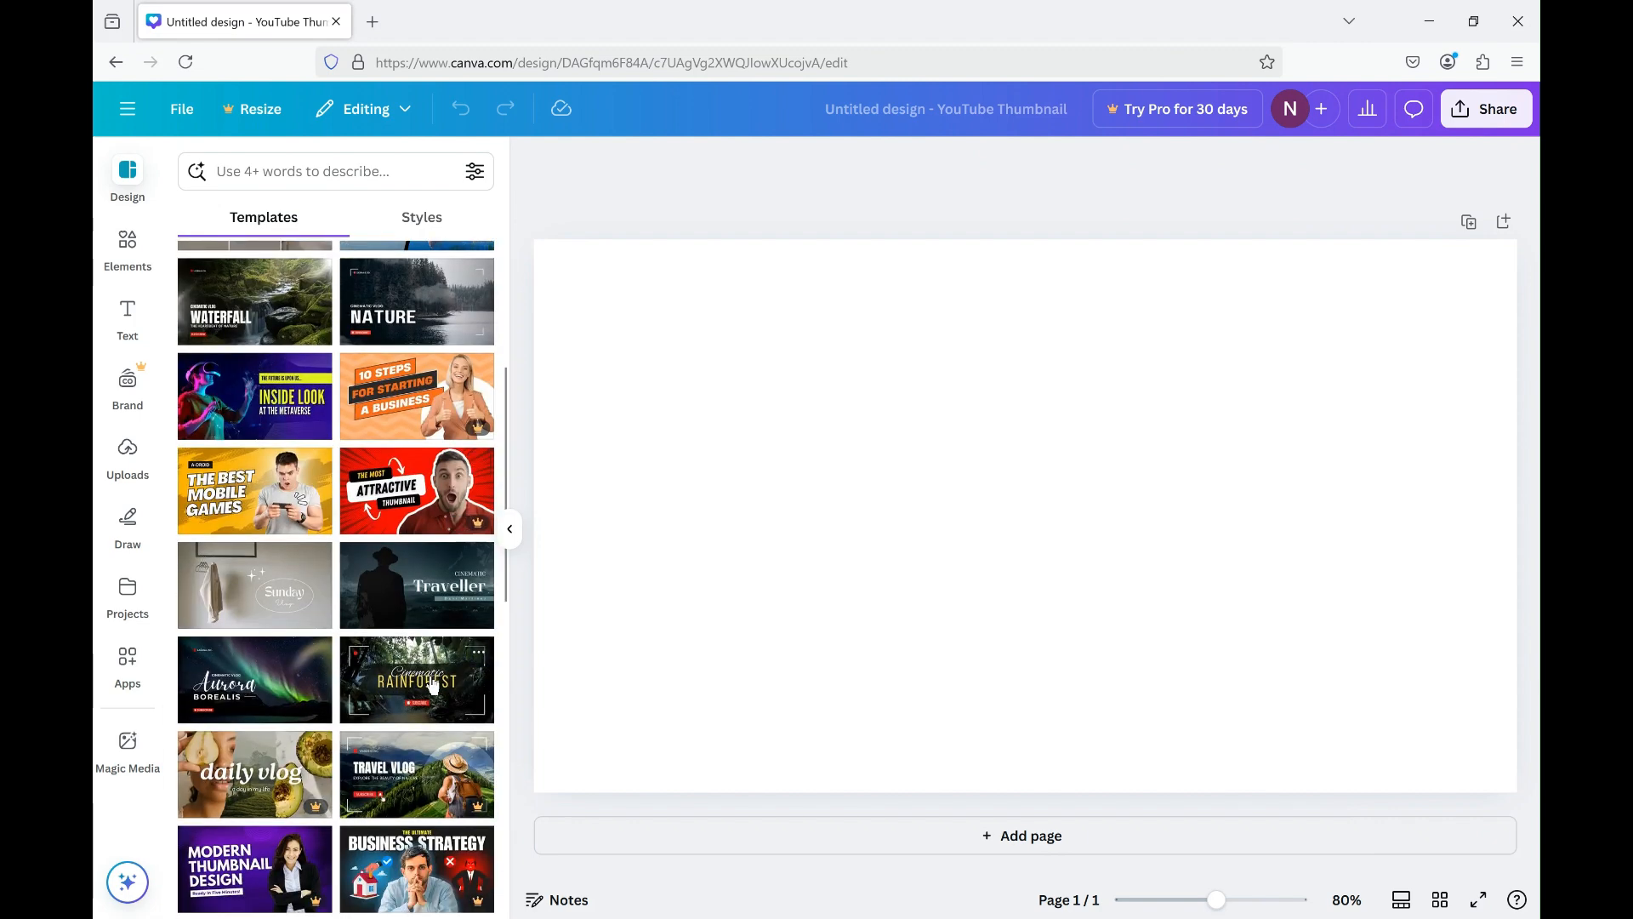
scroll(433, 686, down, 3)
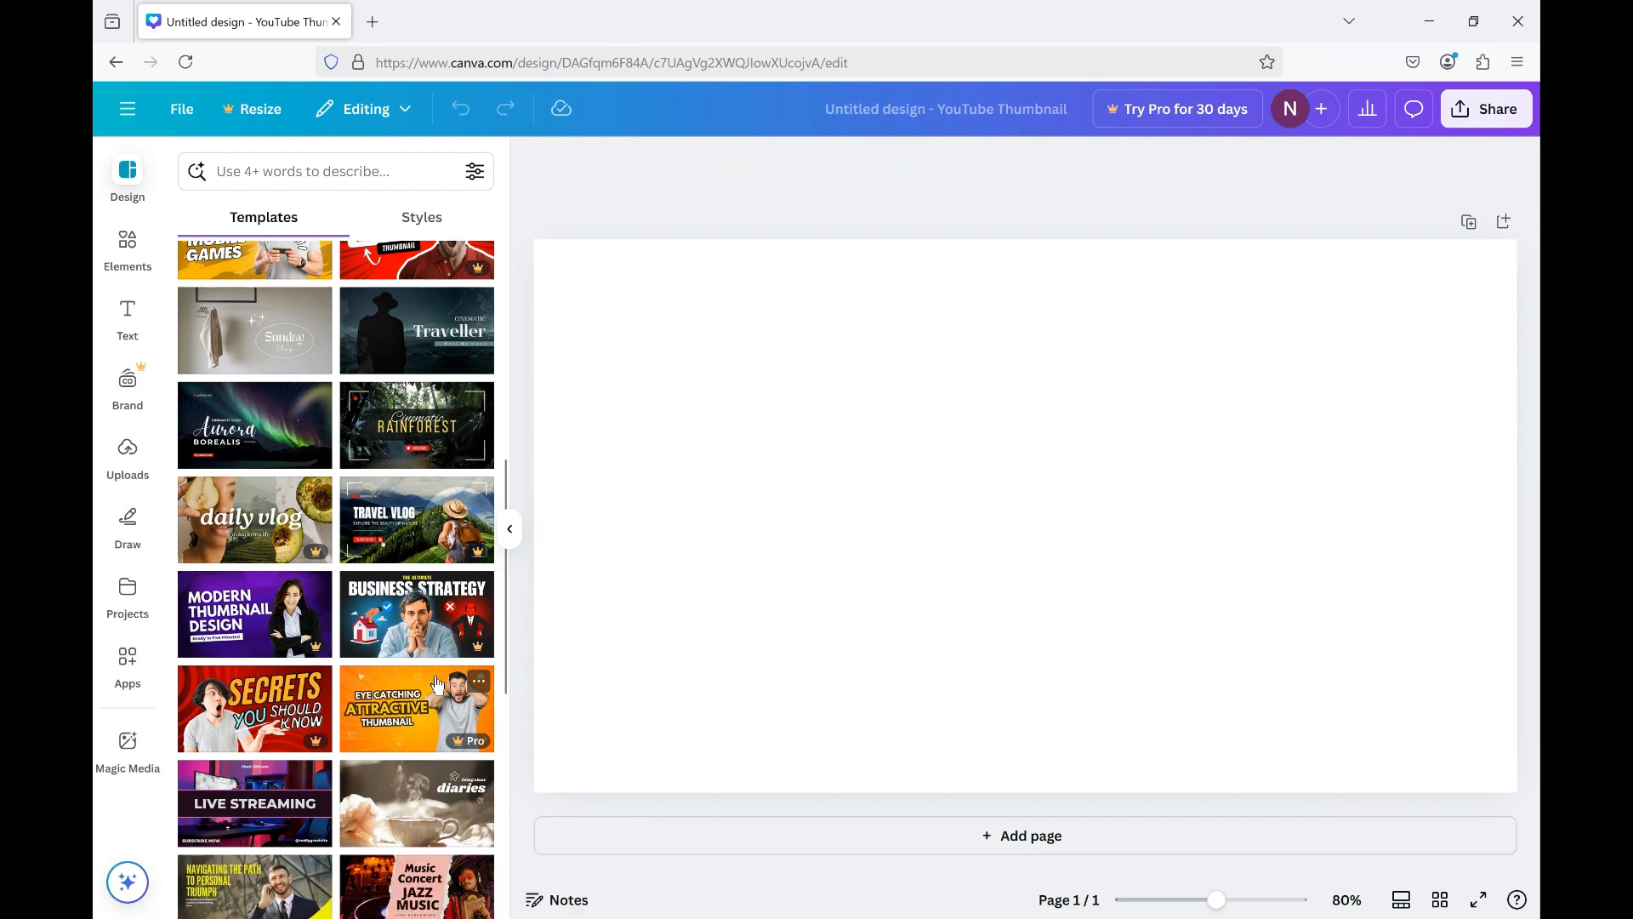
click(255, 332)
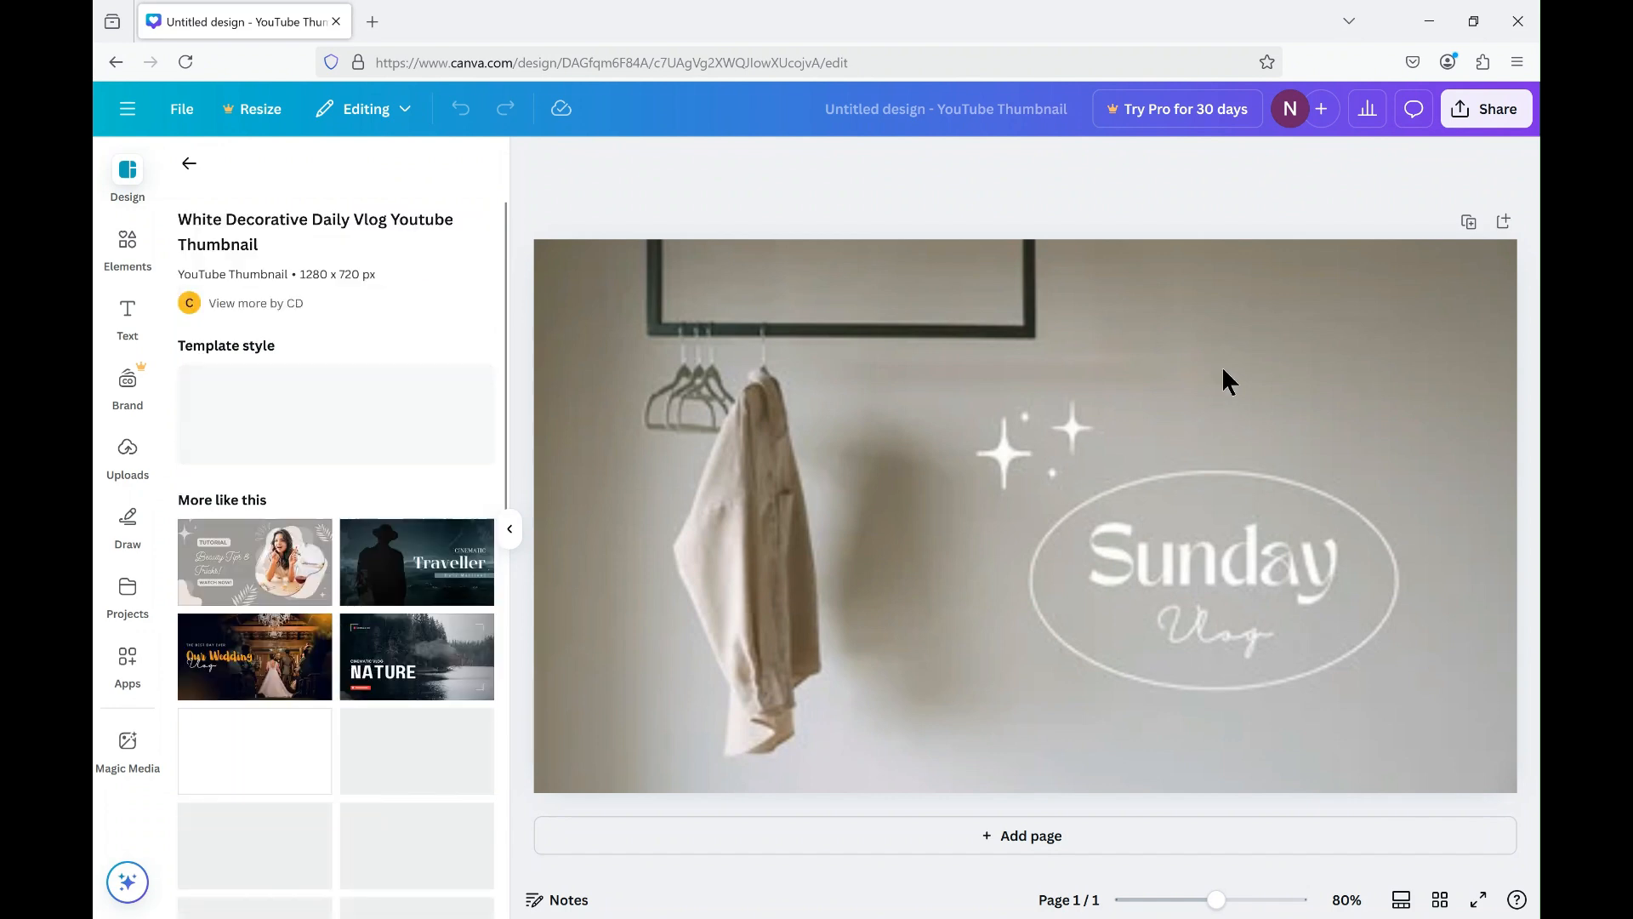
Move the Sunday heading out above the oval, then place it back centred inside the oval, slightly higher above Vlog.
click(1208, 559)
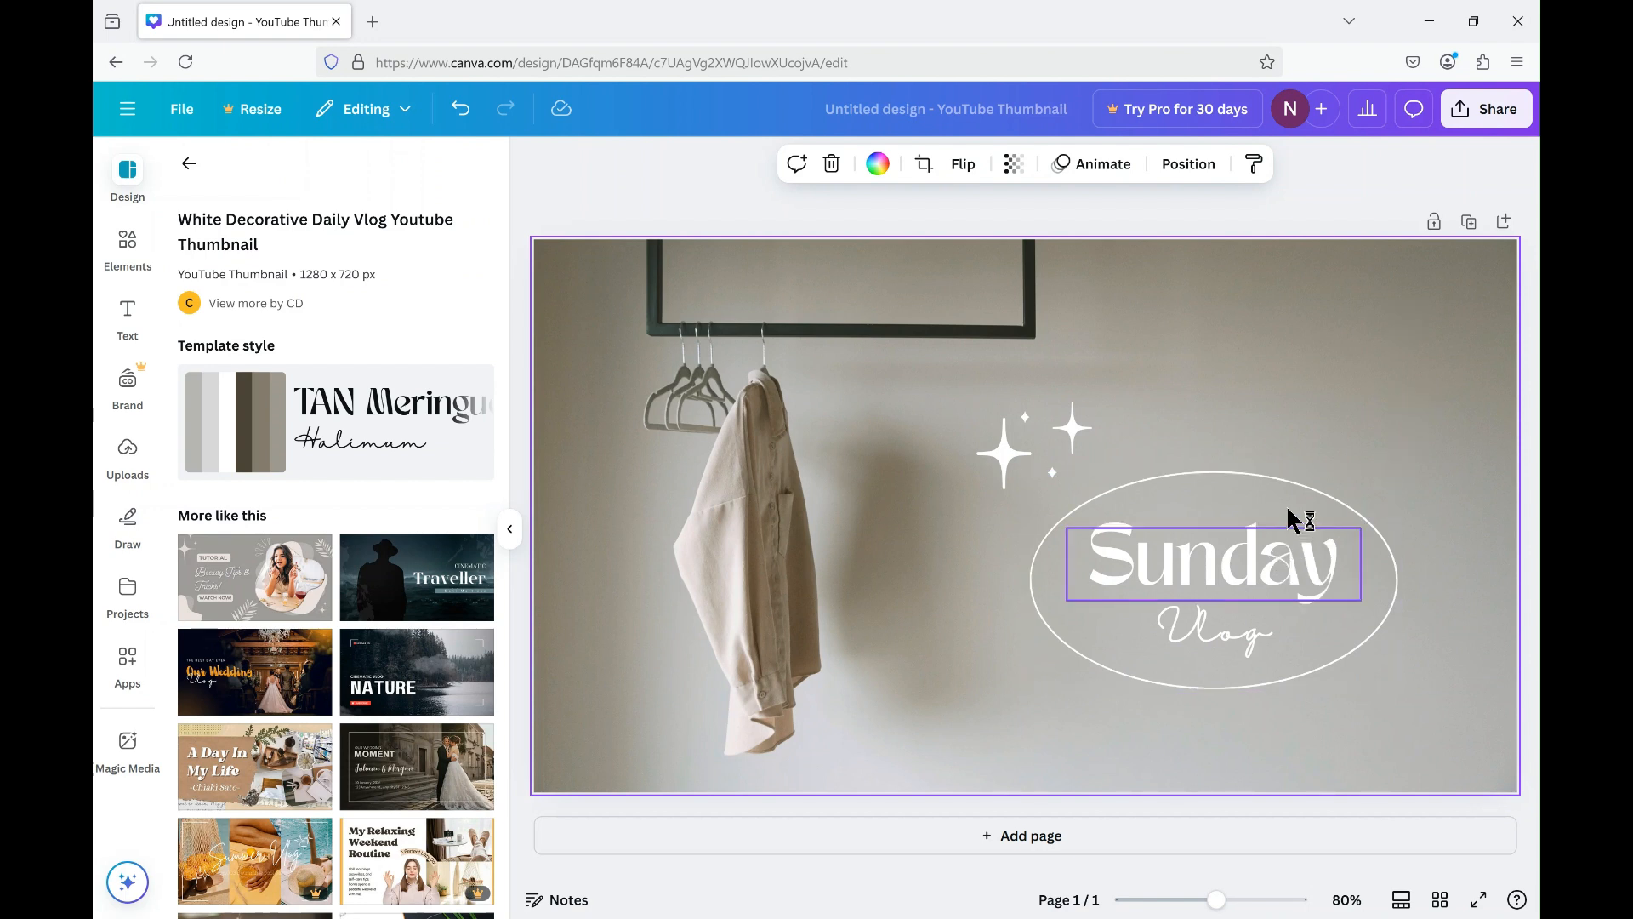
drag(1293, 519, 1324, 334)
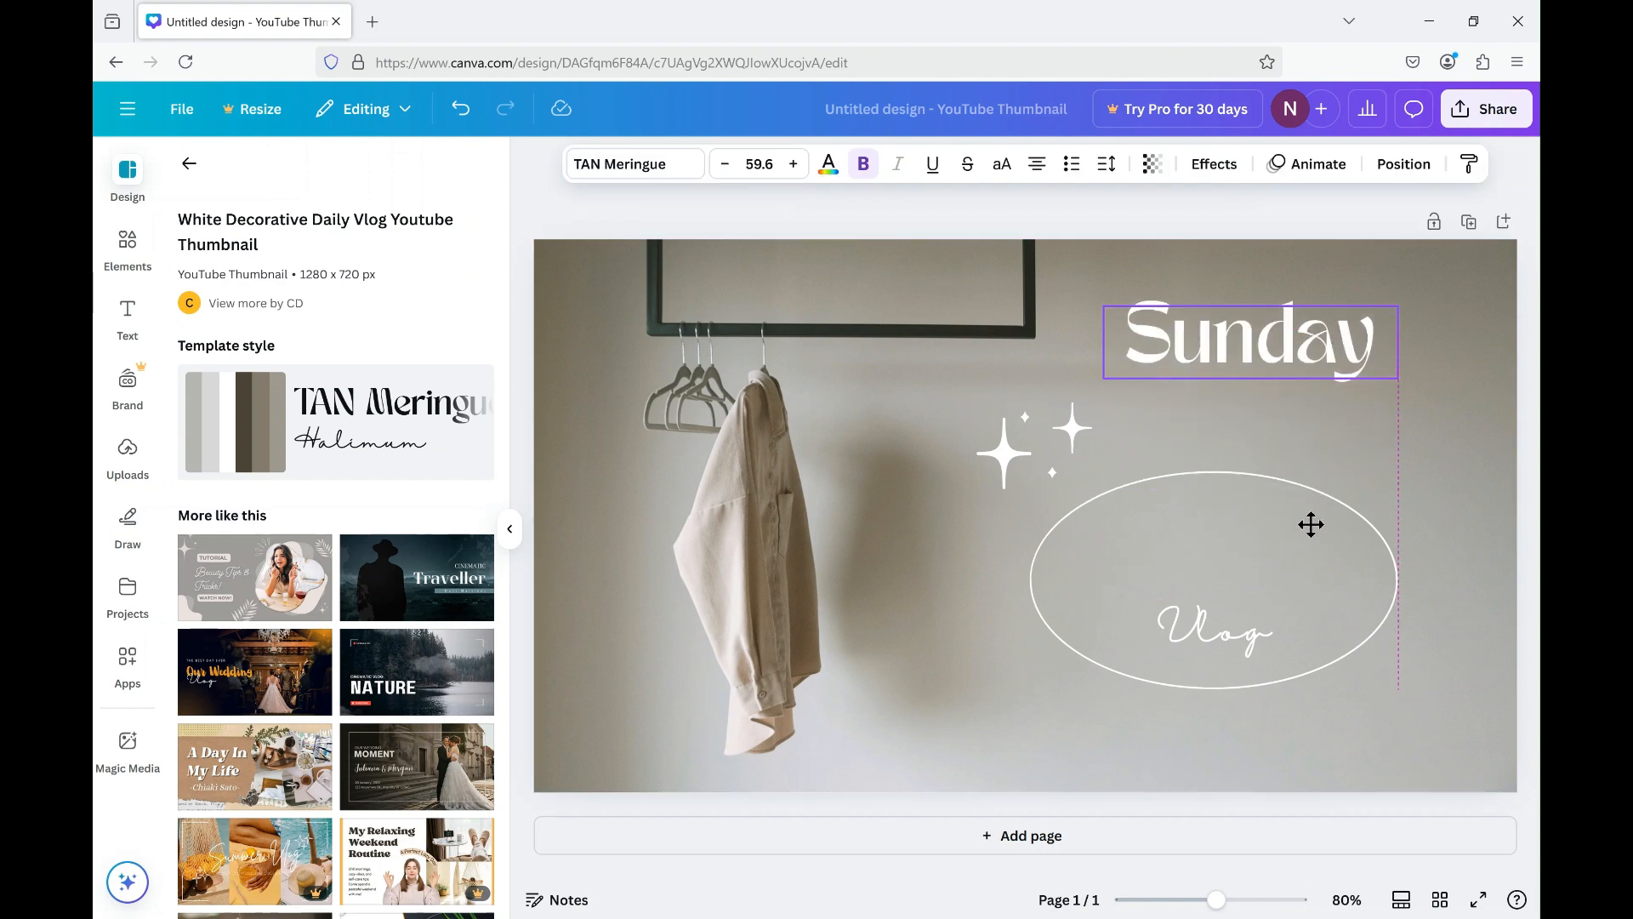
drag(1310, 524, 1272, 550)
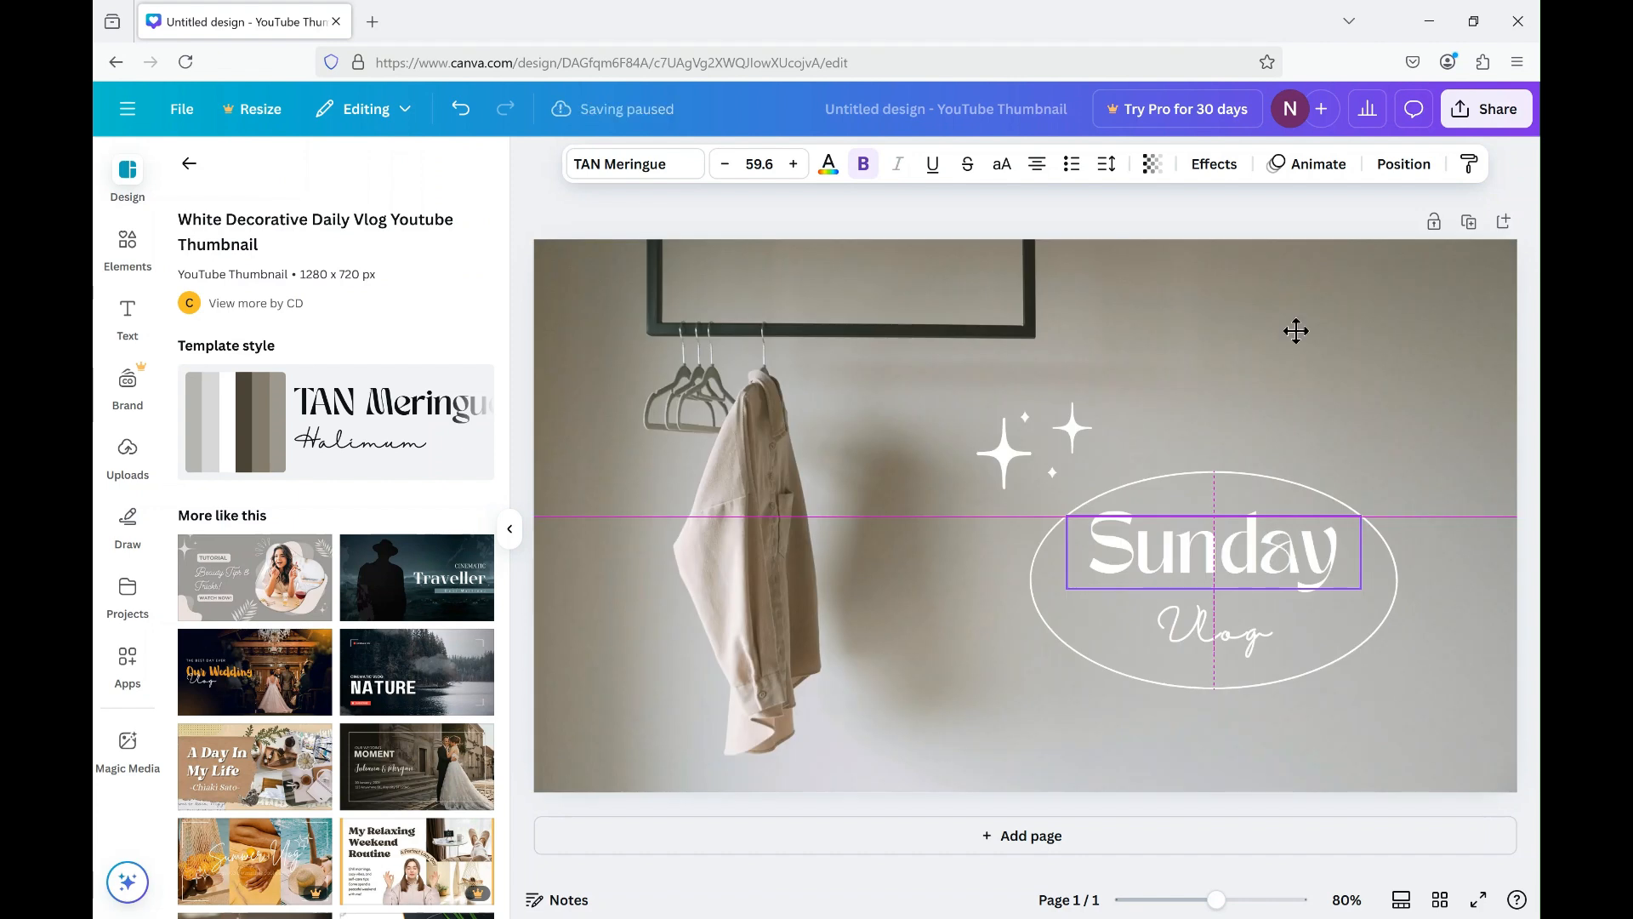
drag(1295, 331, 1296, 331)
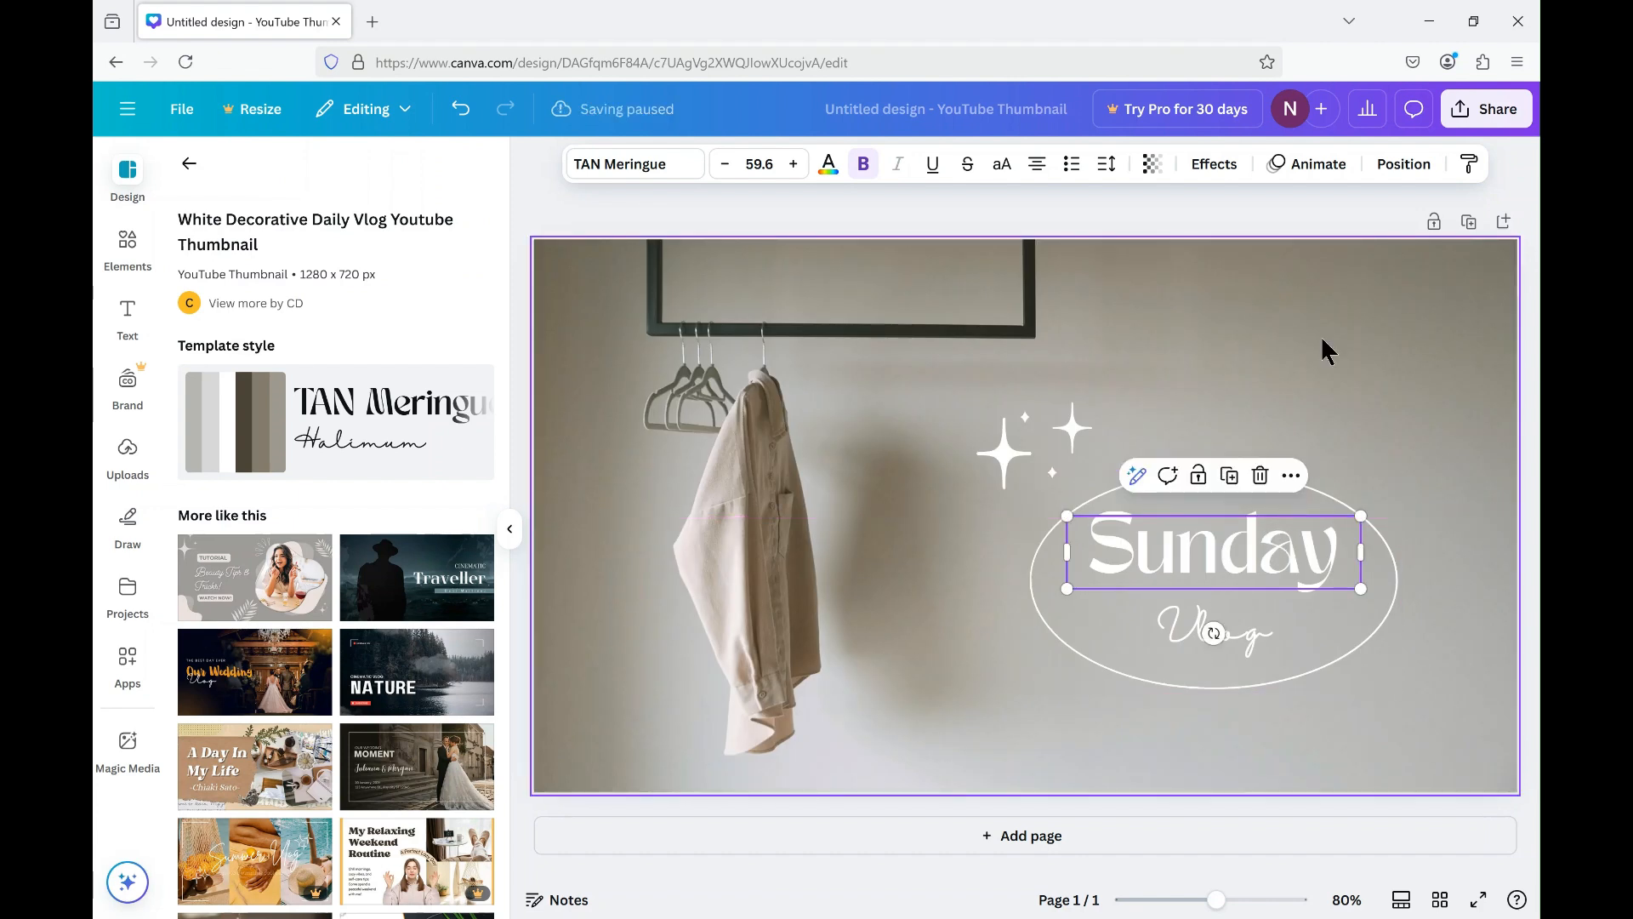
Delete the clothes rail background photo and the peach background colour behind it, leaving a white page.
click(1323, 341)
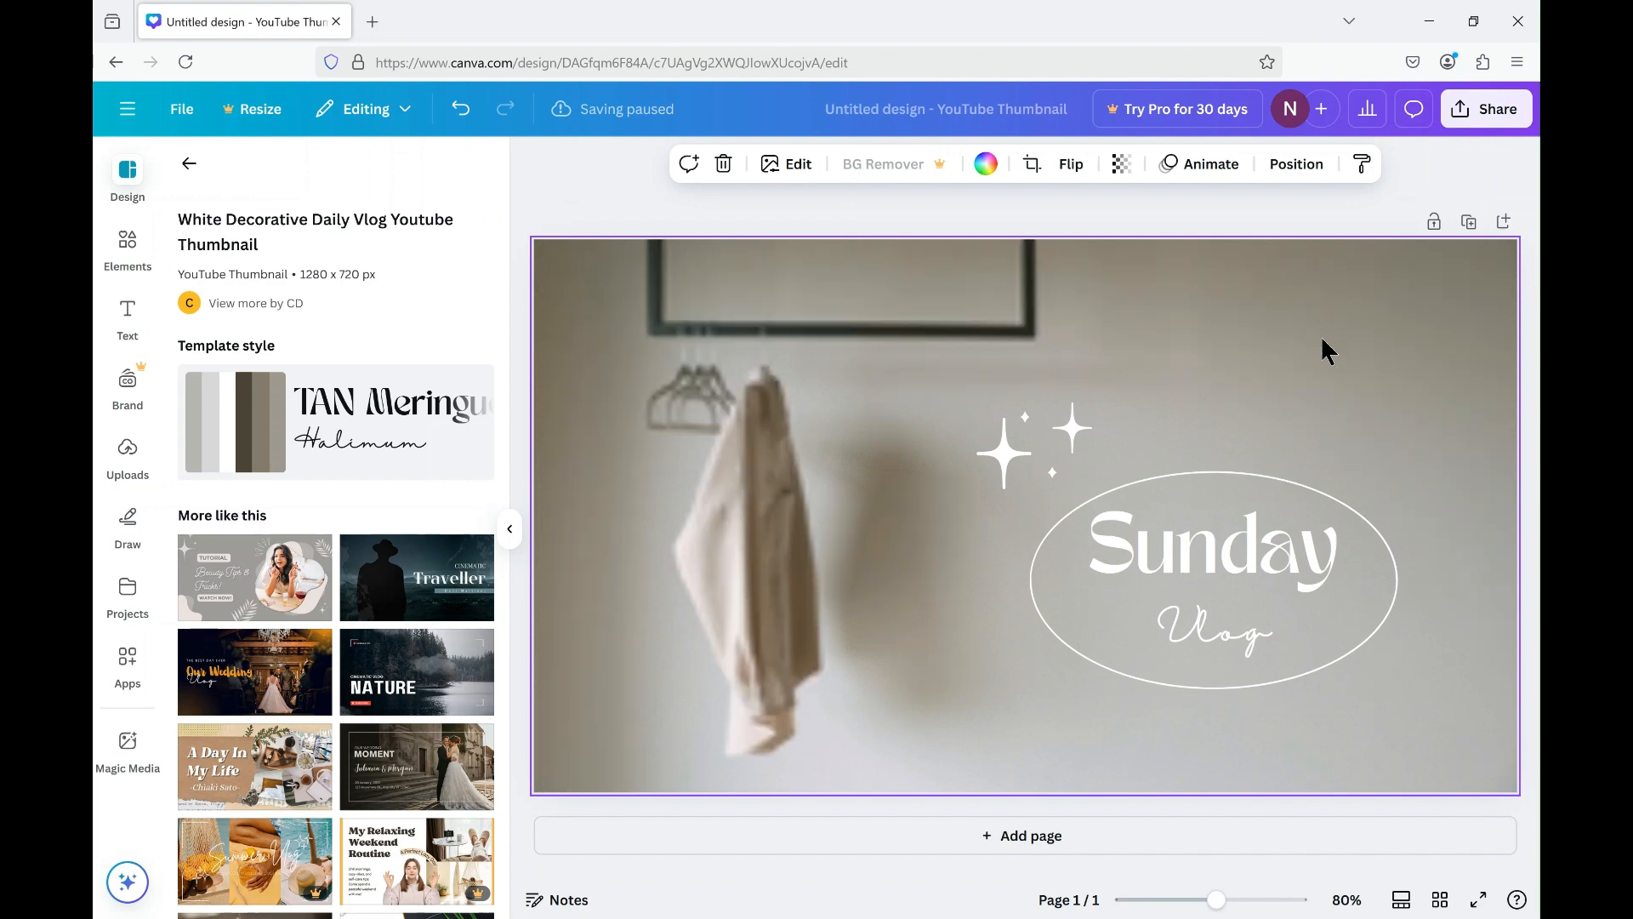
key(Delete)
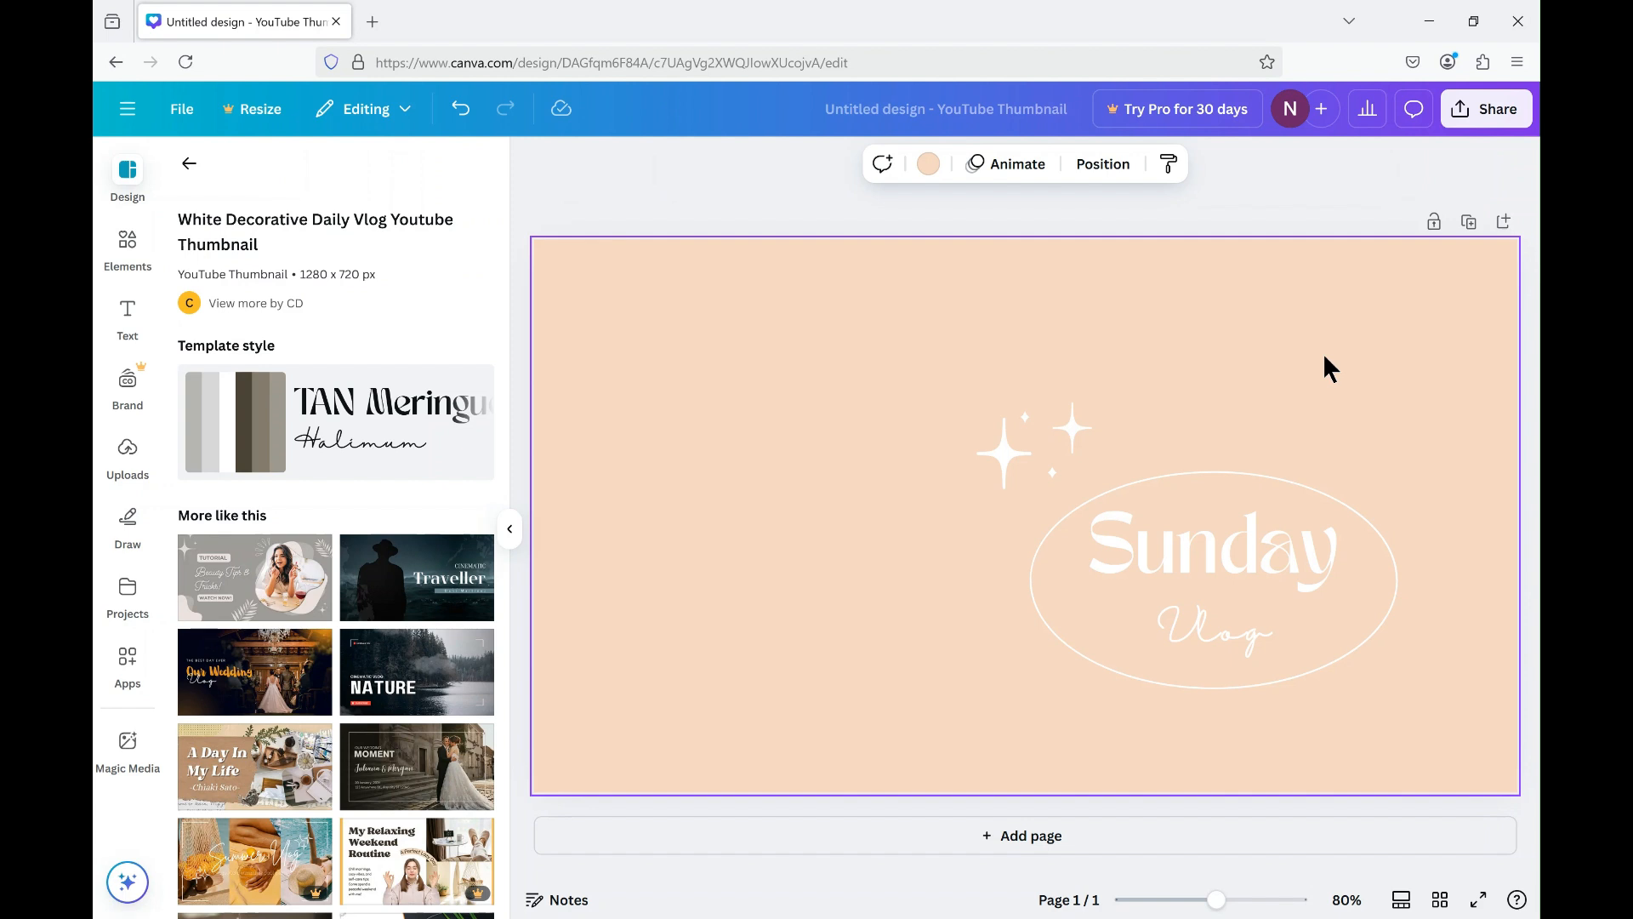
key(Delete)
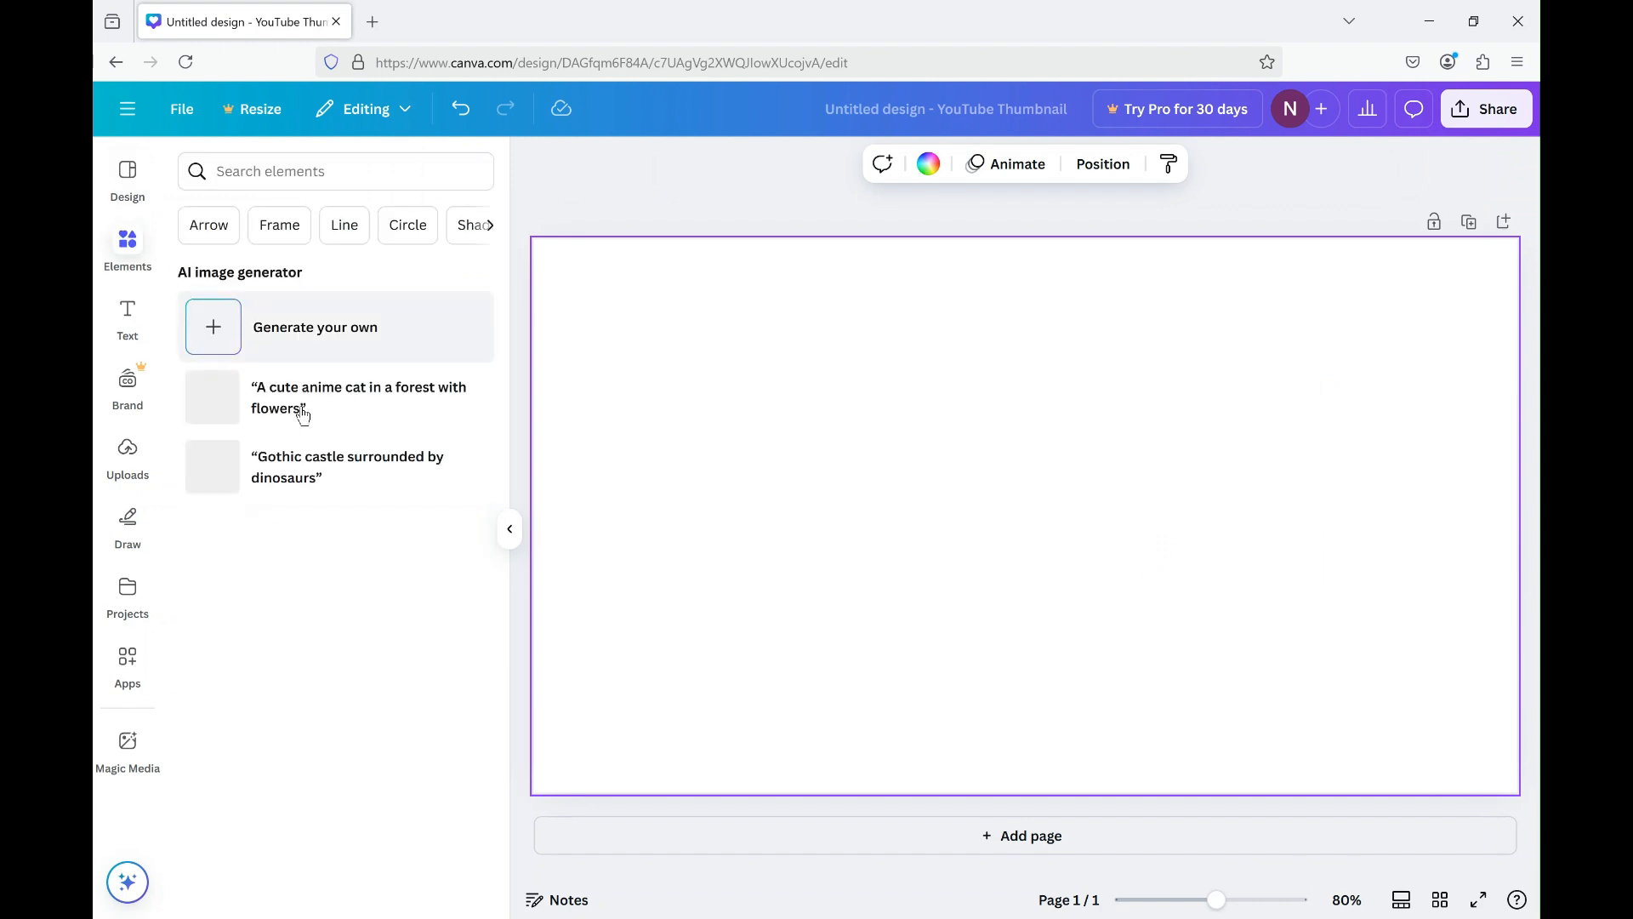
Search the elements for "forest" and add the photo of sunlit trees with long shadows on mossy ground.
click(361, 165)
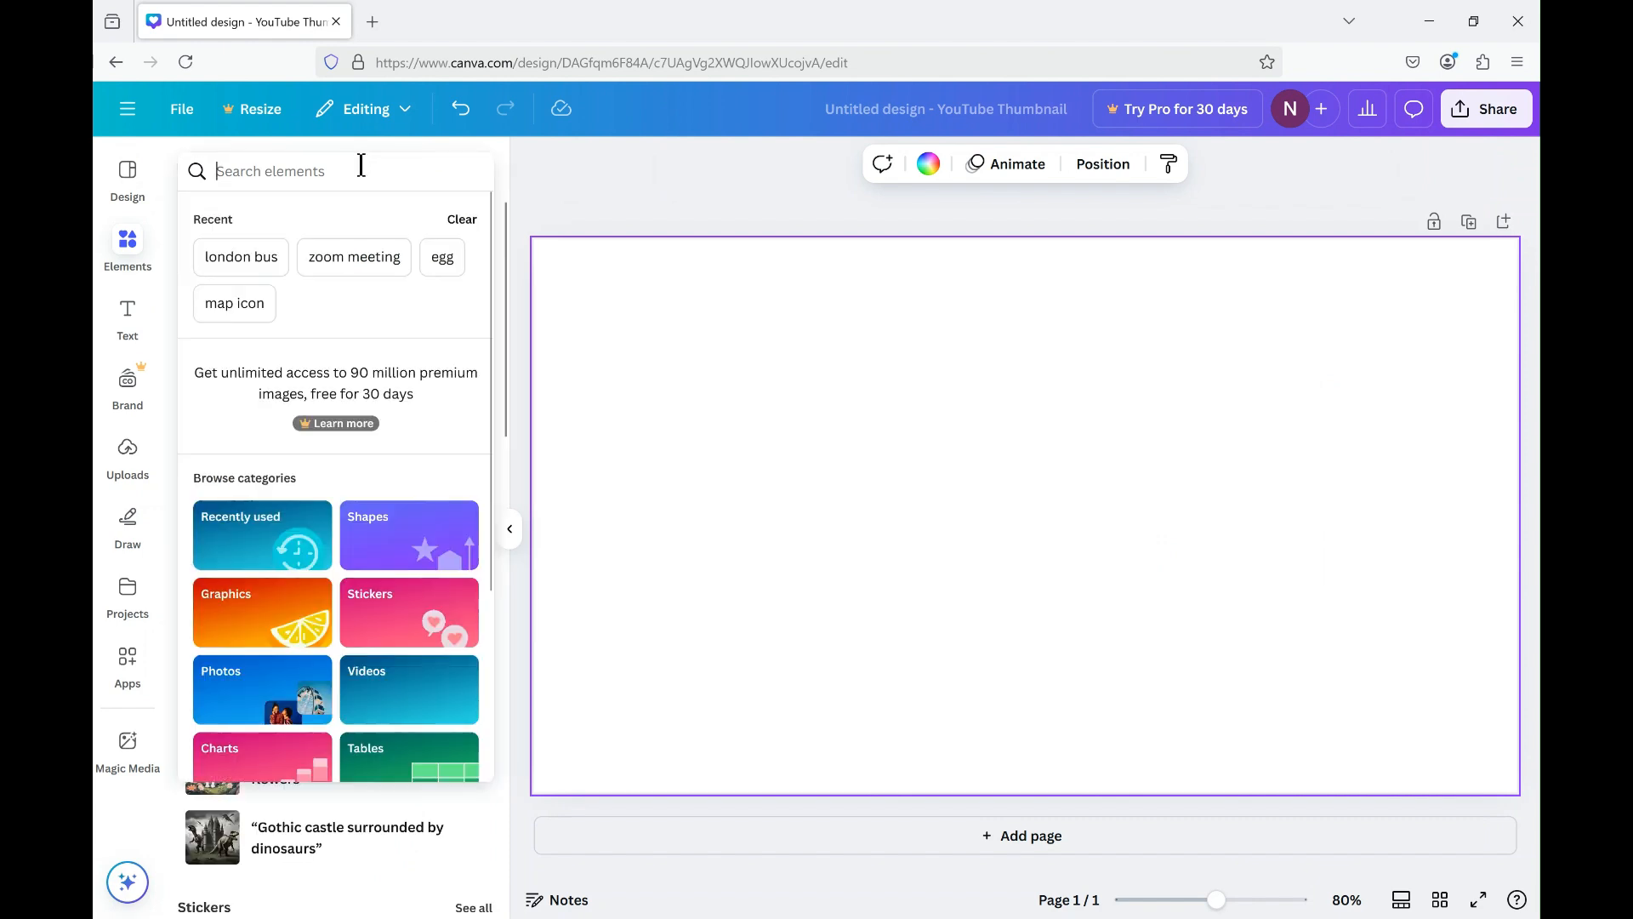
text(forest)
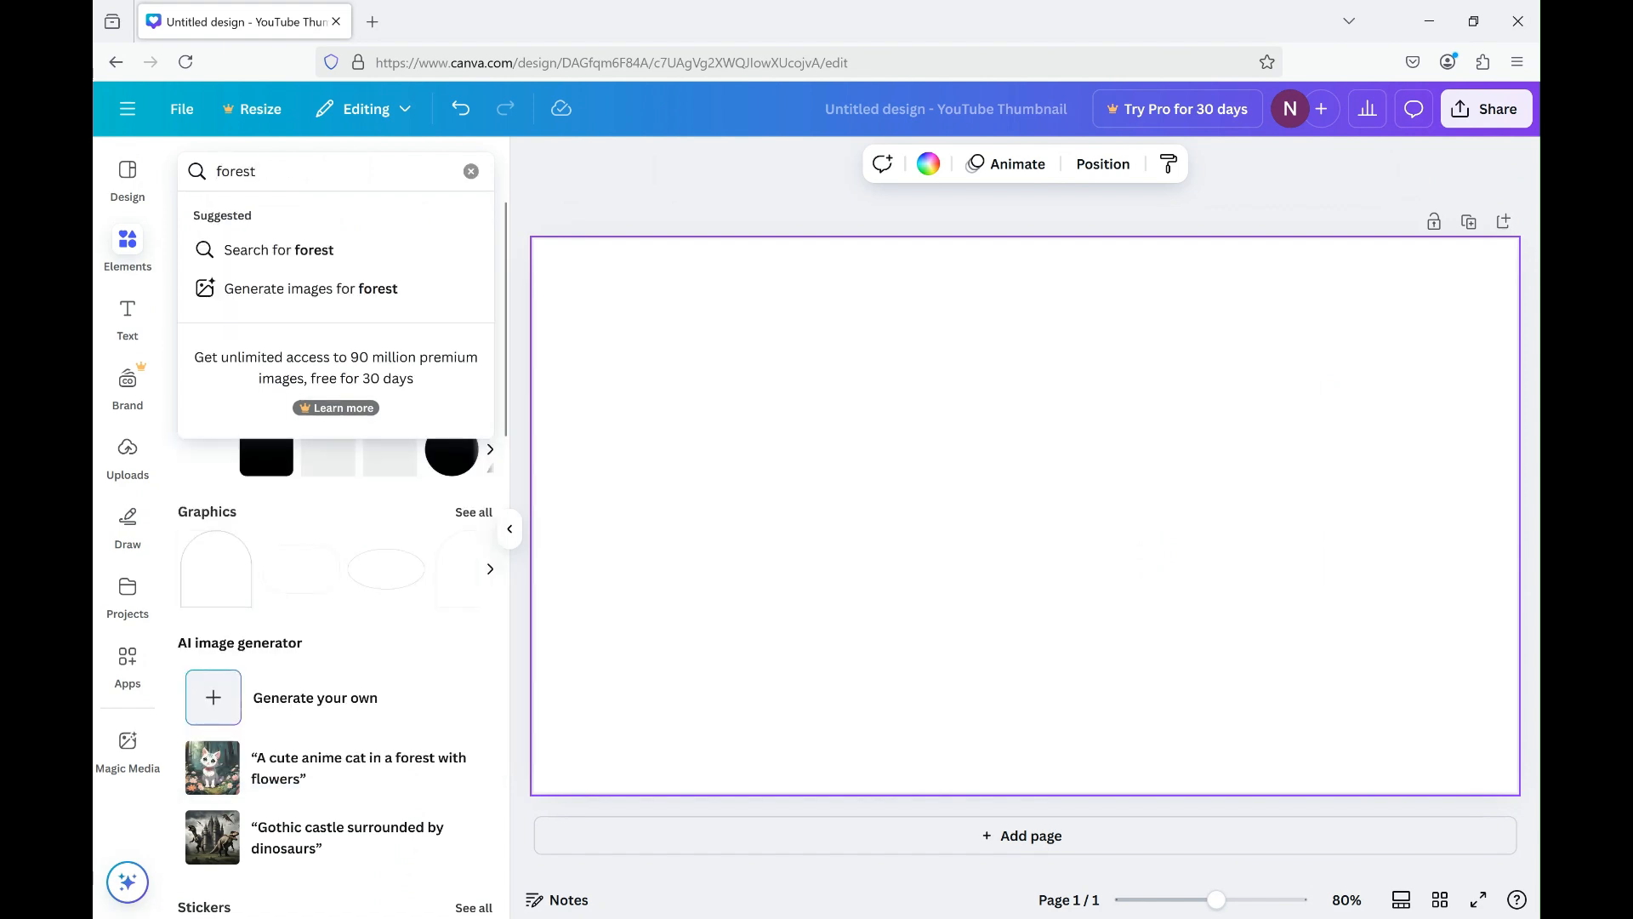
key(Return)
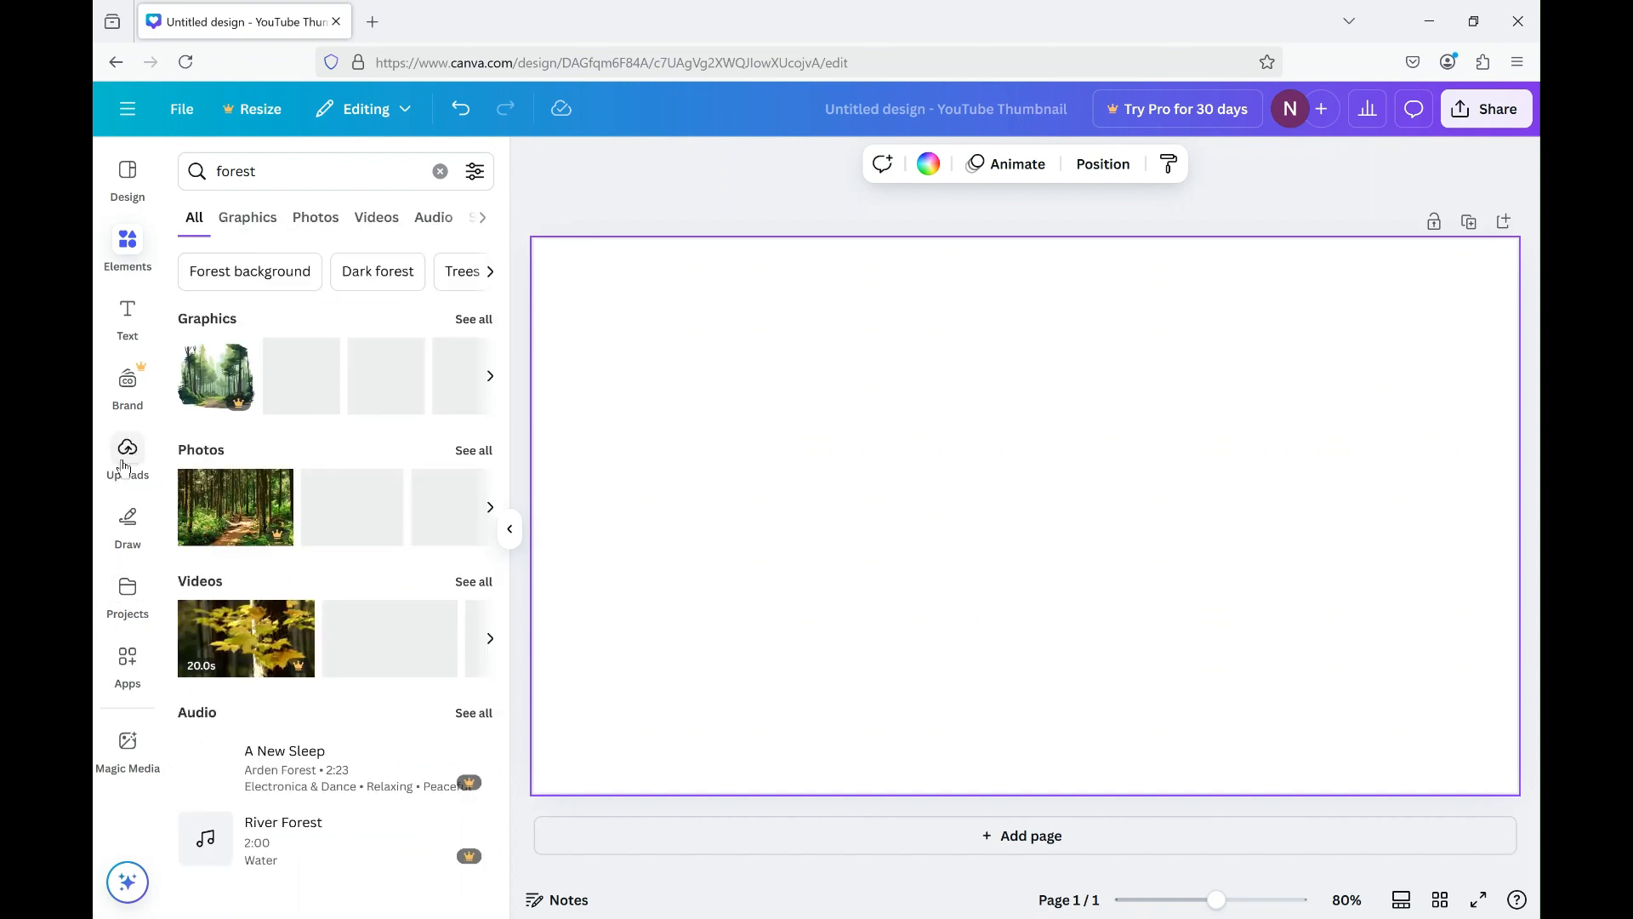
click(475, 454)
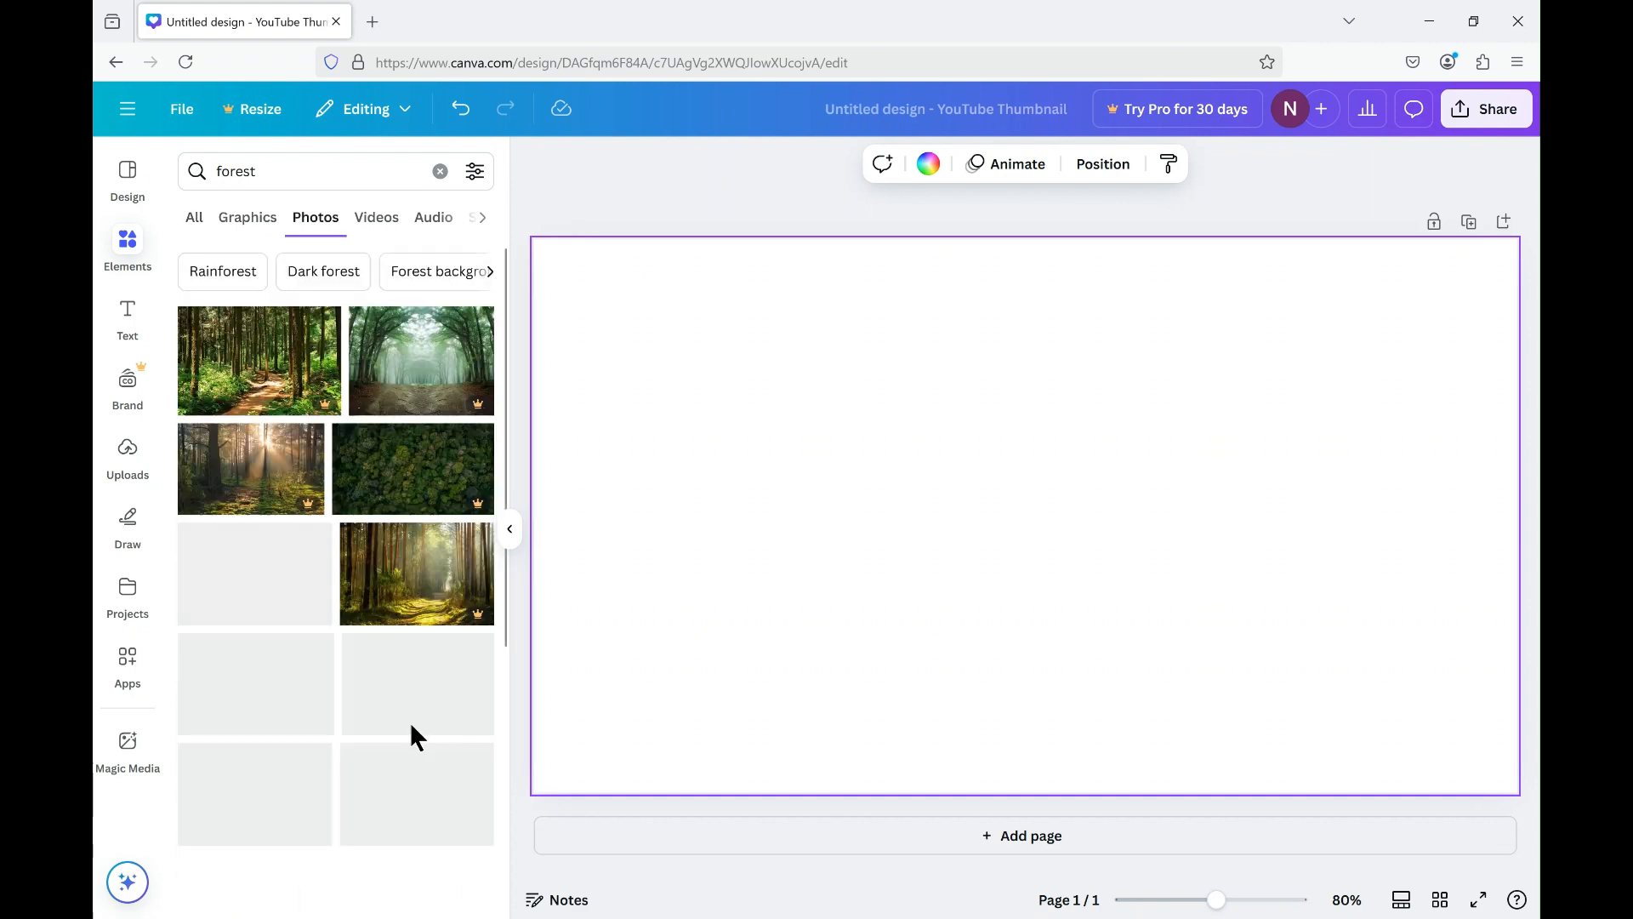
scroll(416, 731, down, 1)
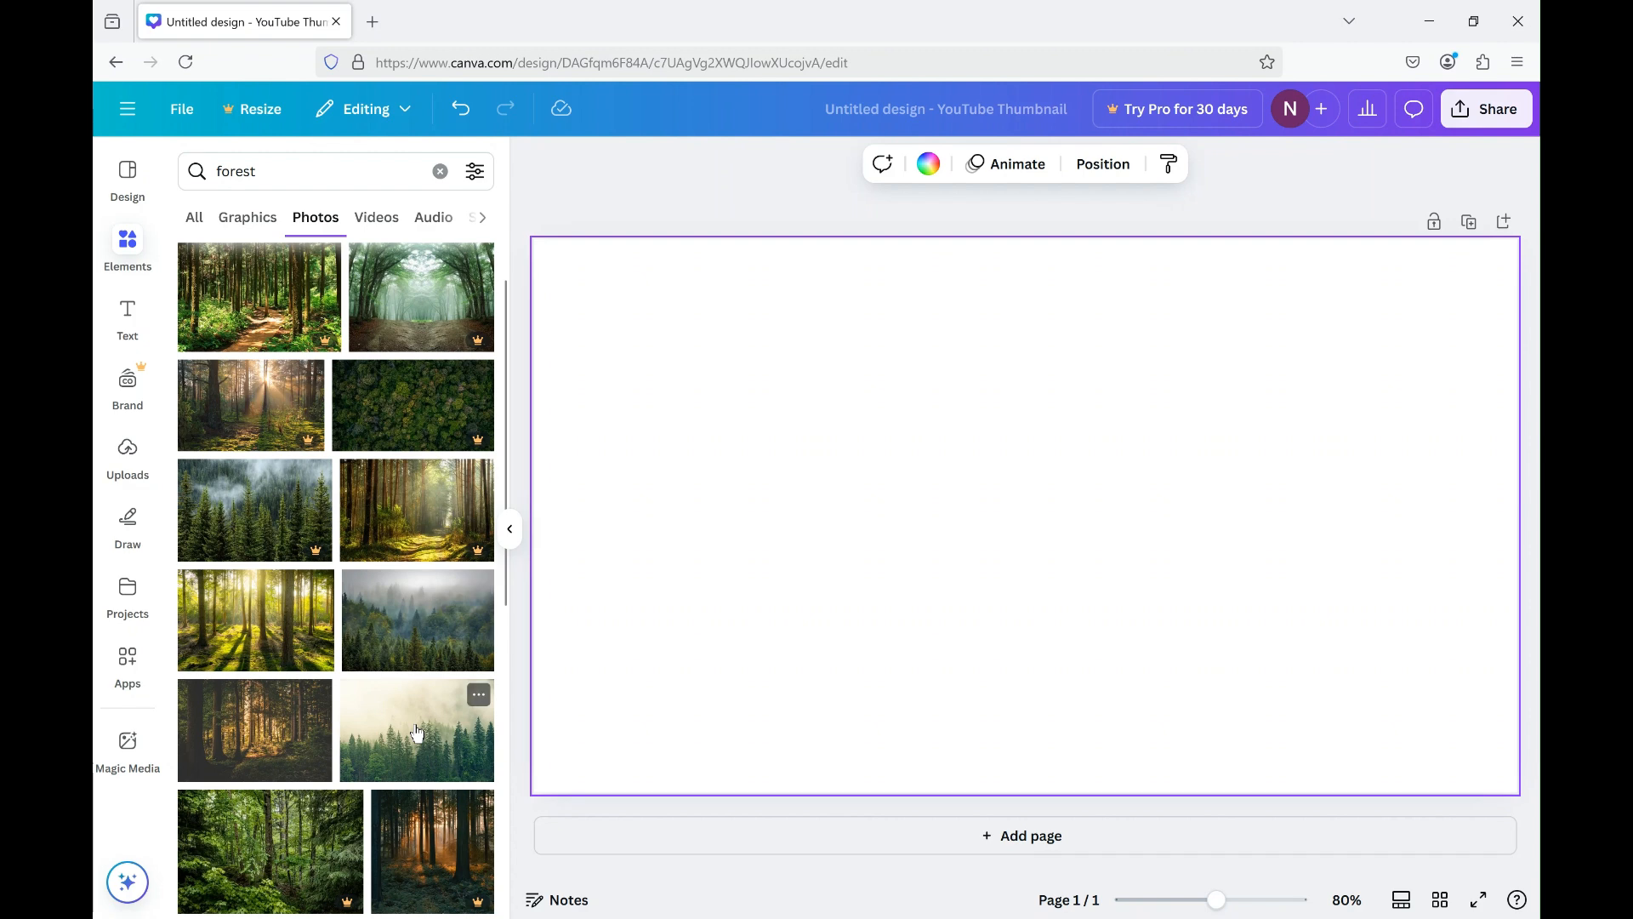
click(263, 637)
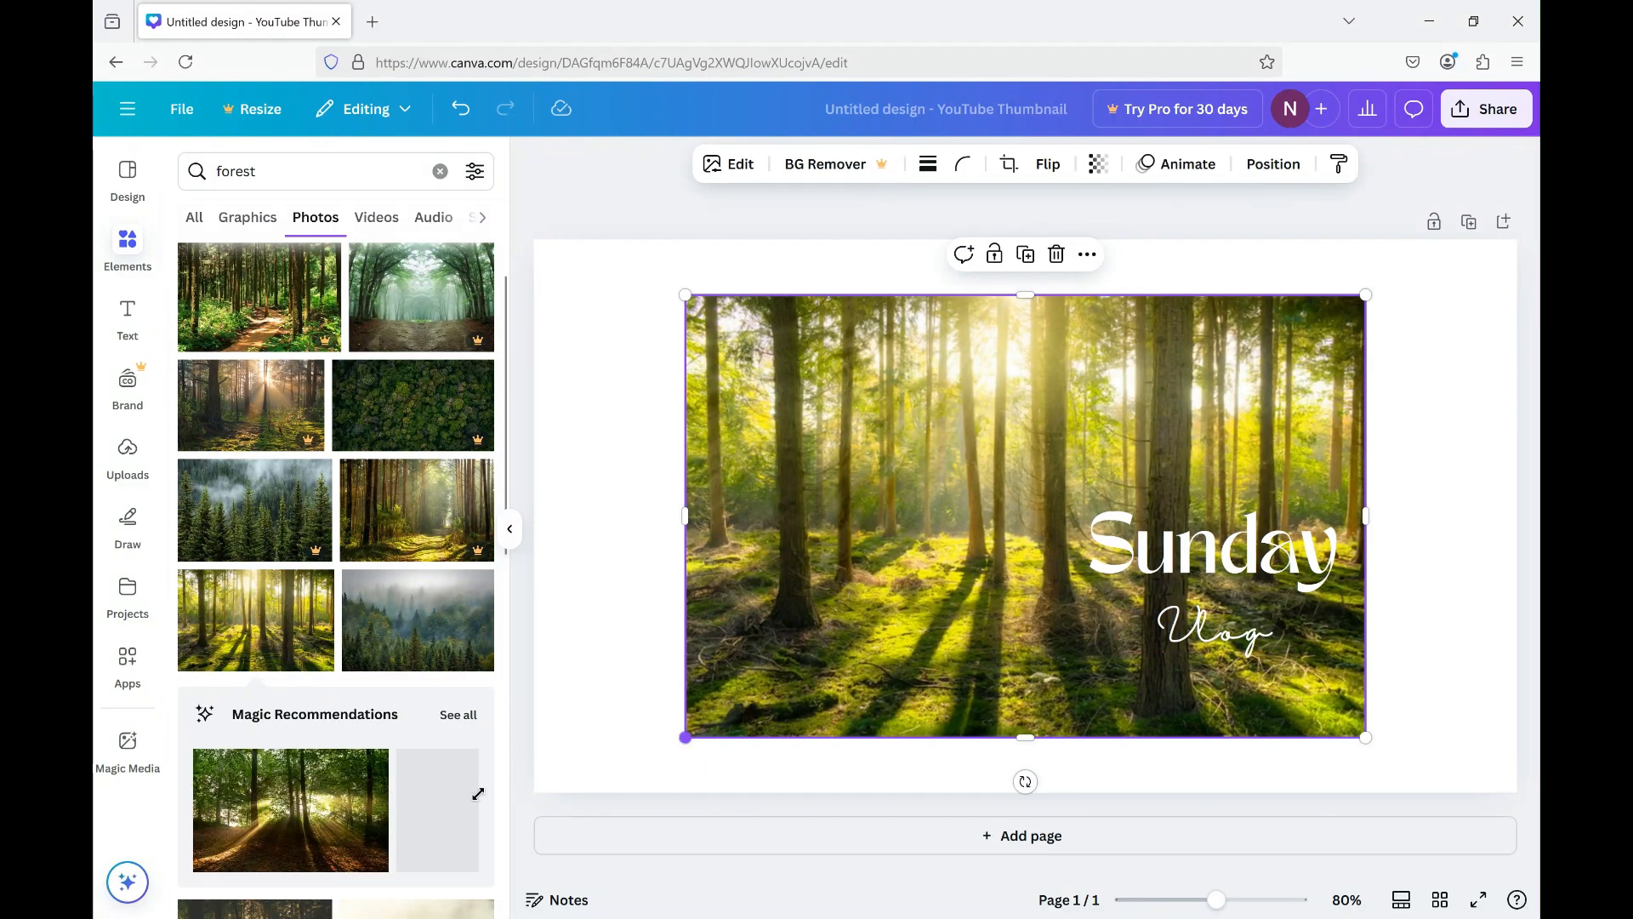
Enlarge the forest photo from two opposite corners and position it to cover the whole thumbnail.
drag(478, 793, 507, 824)
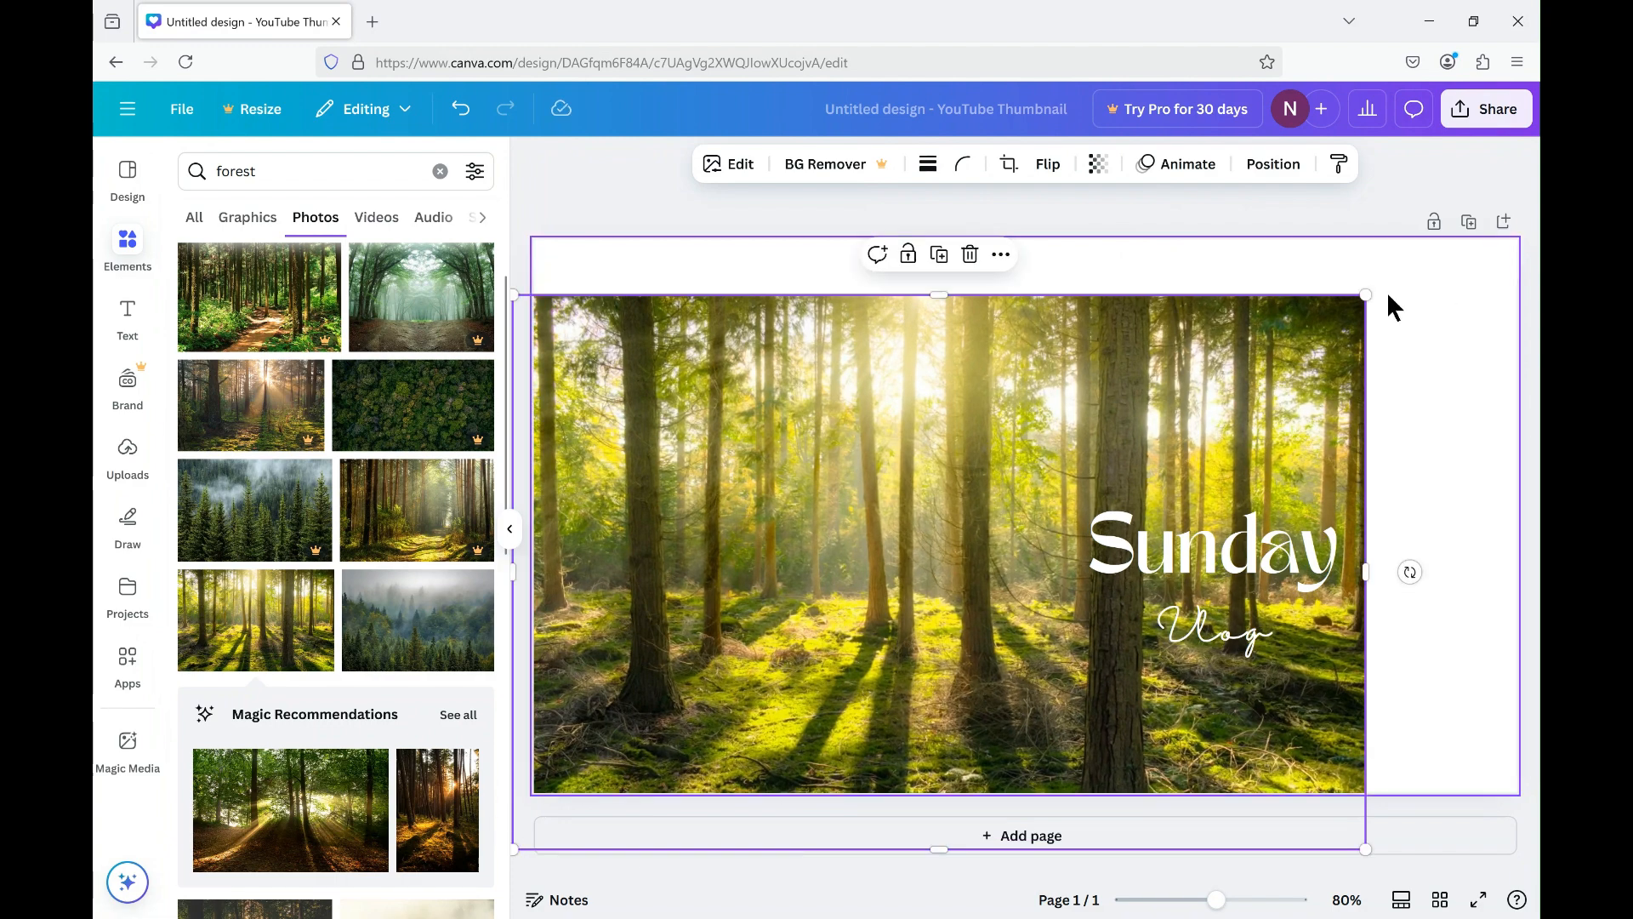
drag(1365, 294, 1517, 197)
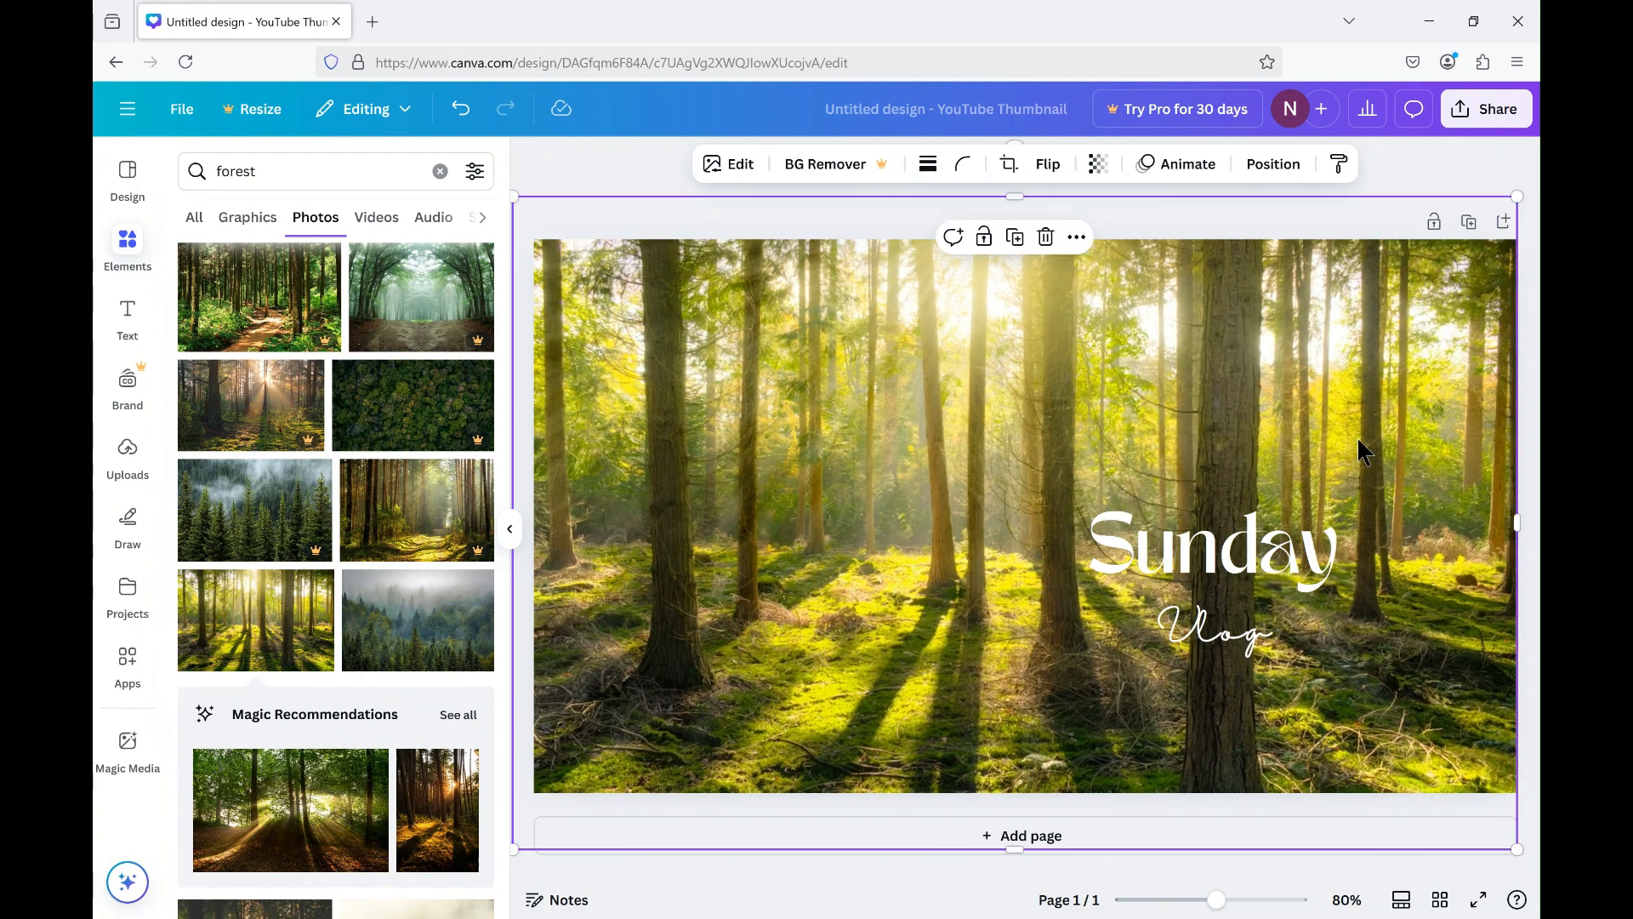
drag(1359, 441, 1356, 439)
Send the forest photo to the back, behind the Sunday Vlog text, oval and sparkles, and deselect it.
right_click(925, 421)
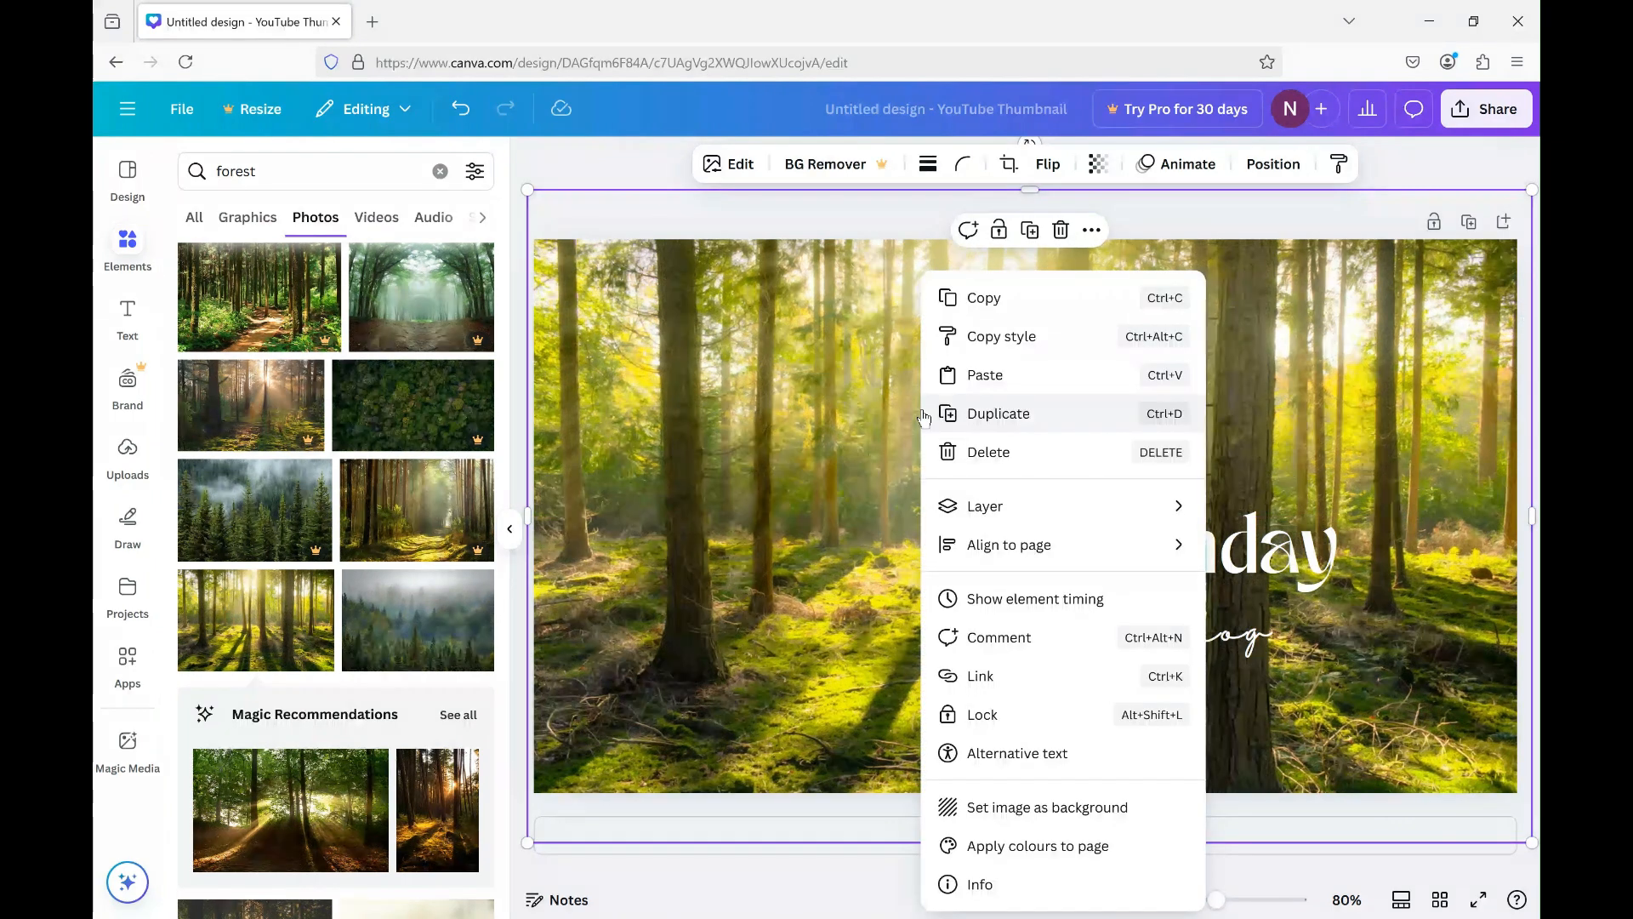
mouse_move(1019, 508)
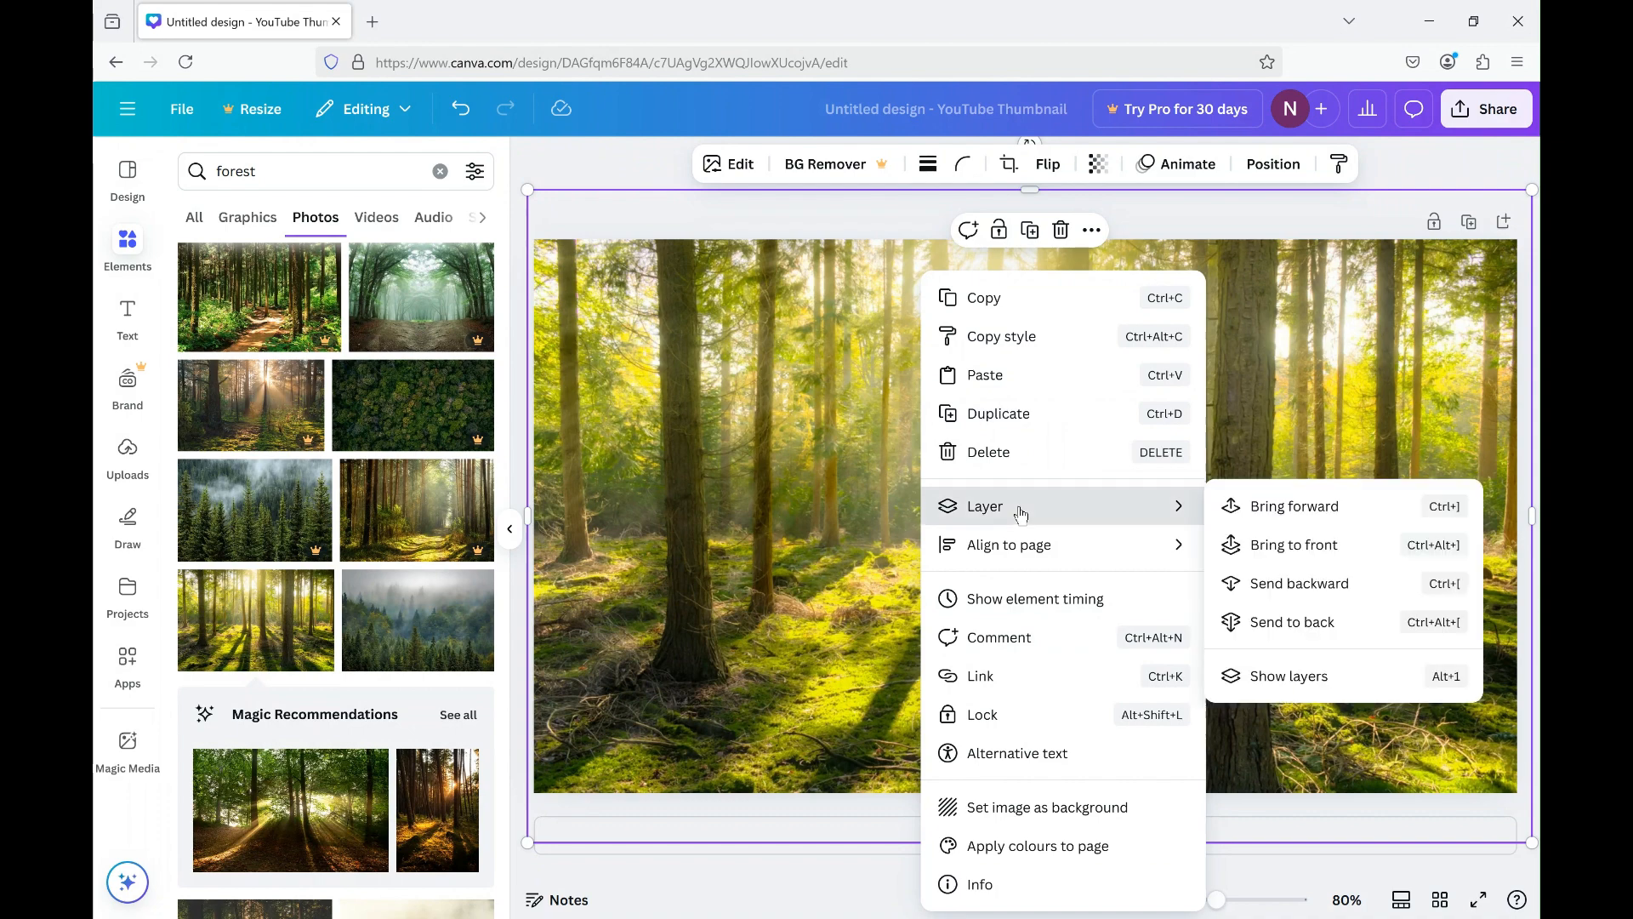
click(1297, 629)
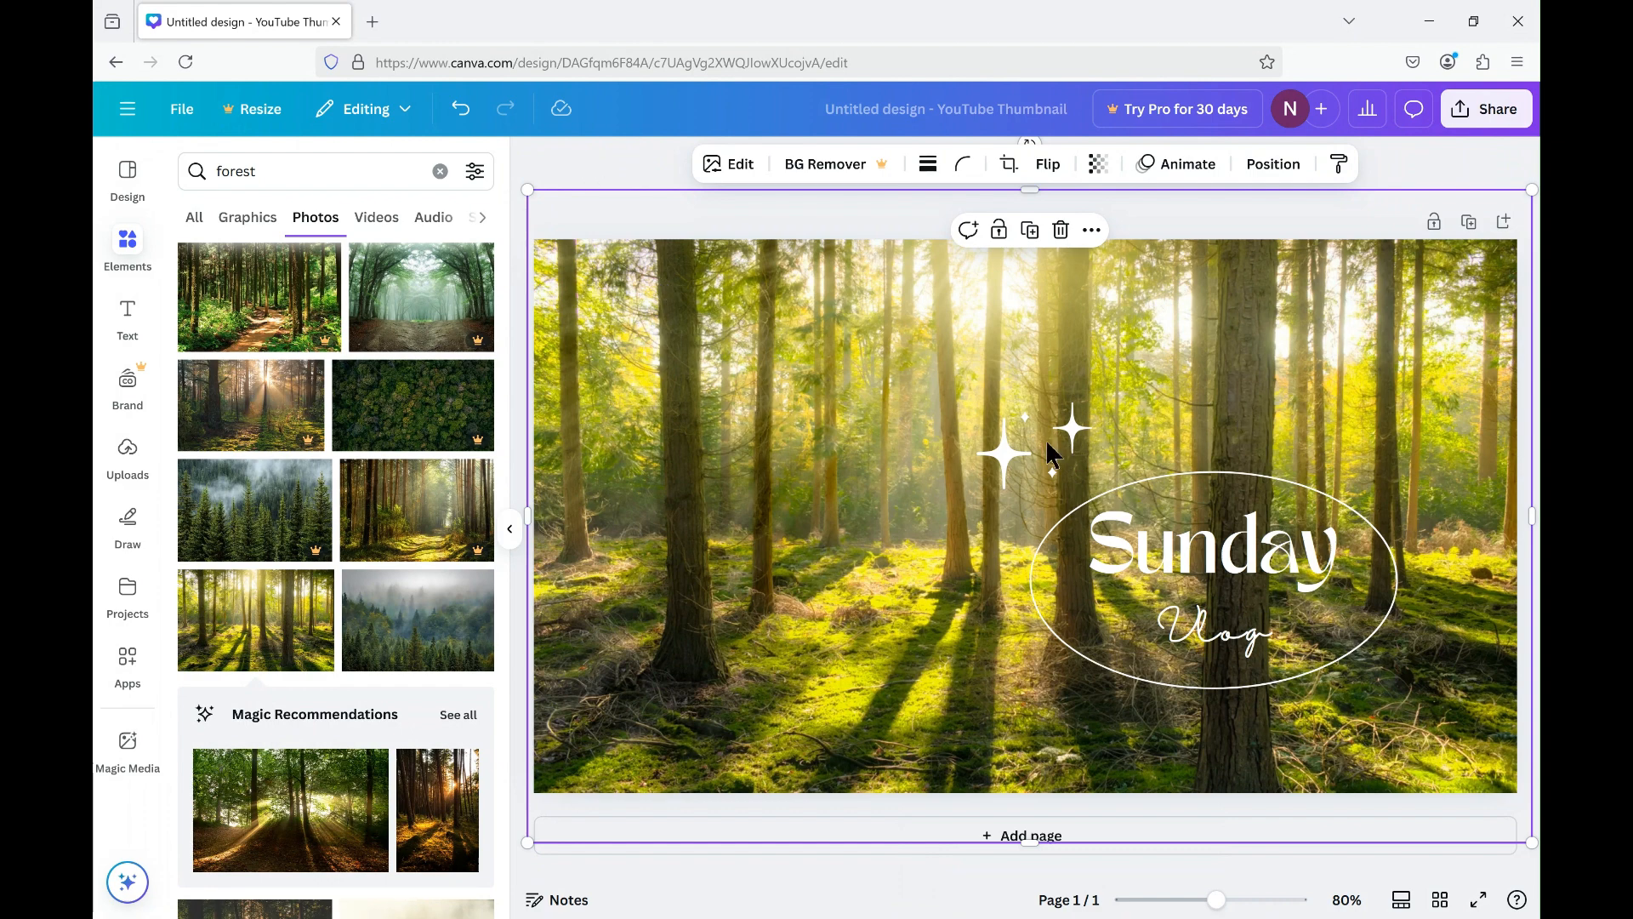
key(Escape)
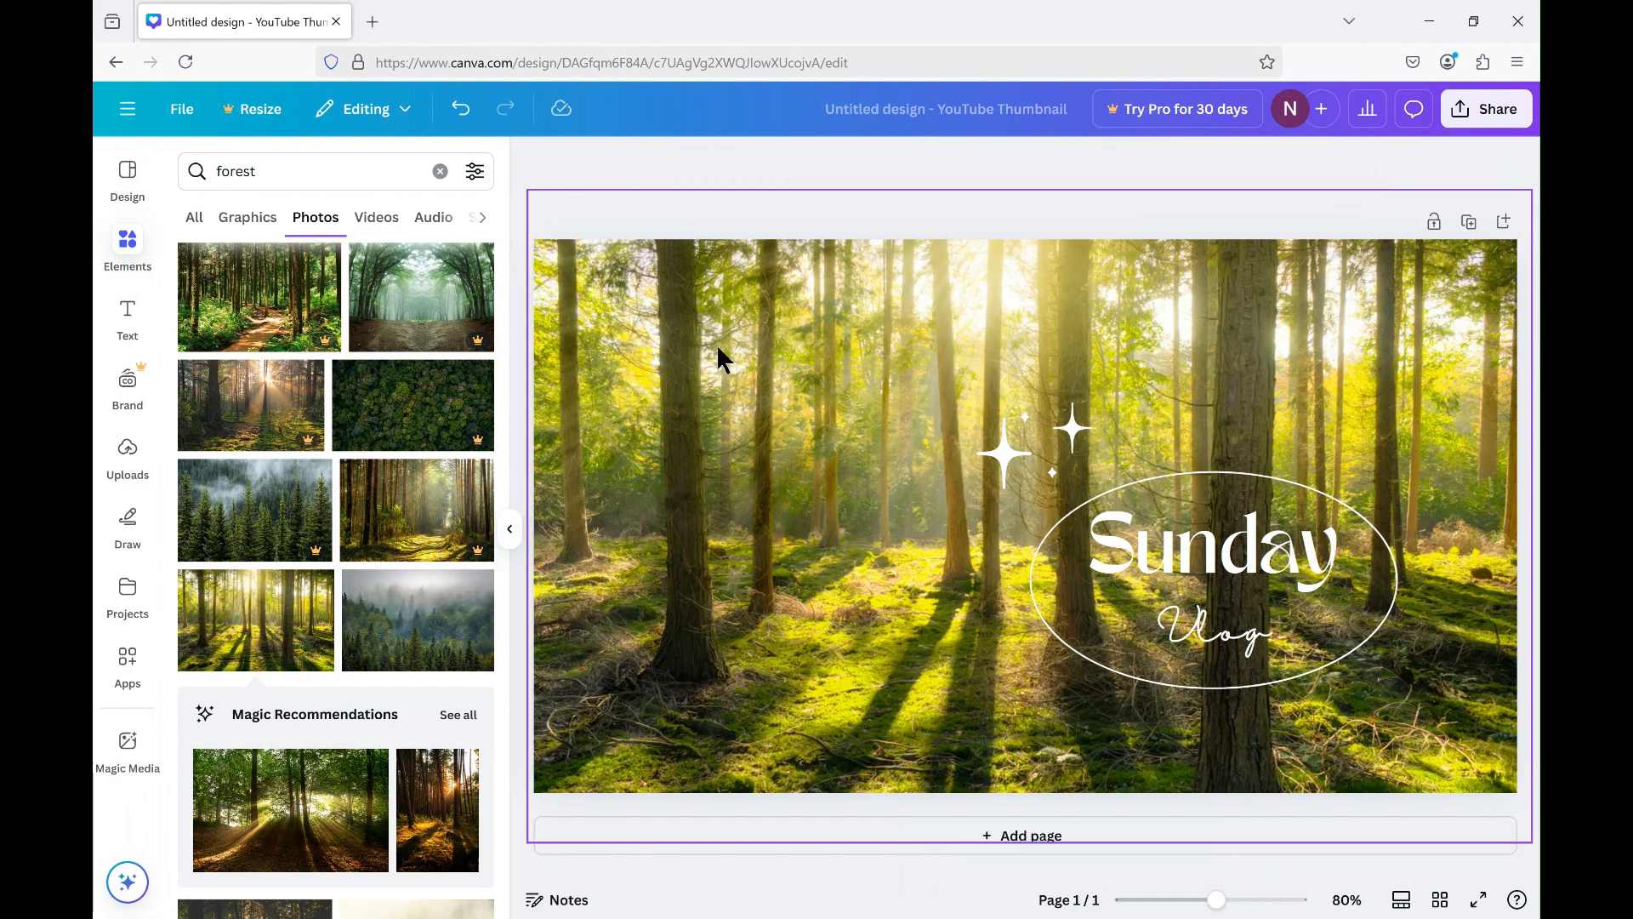
Open the options for adding text to the thumbnail.
click(128, 317)
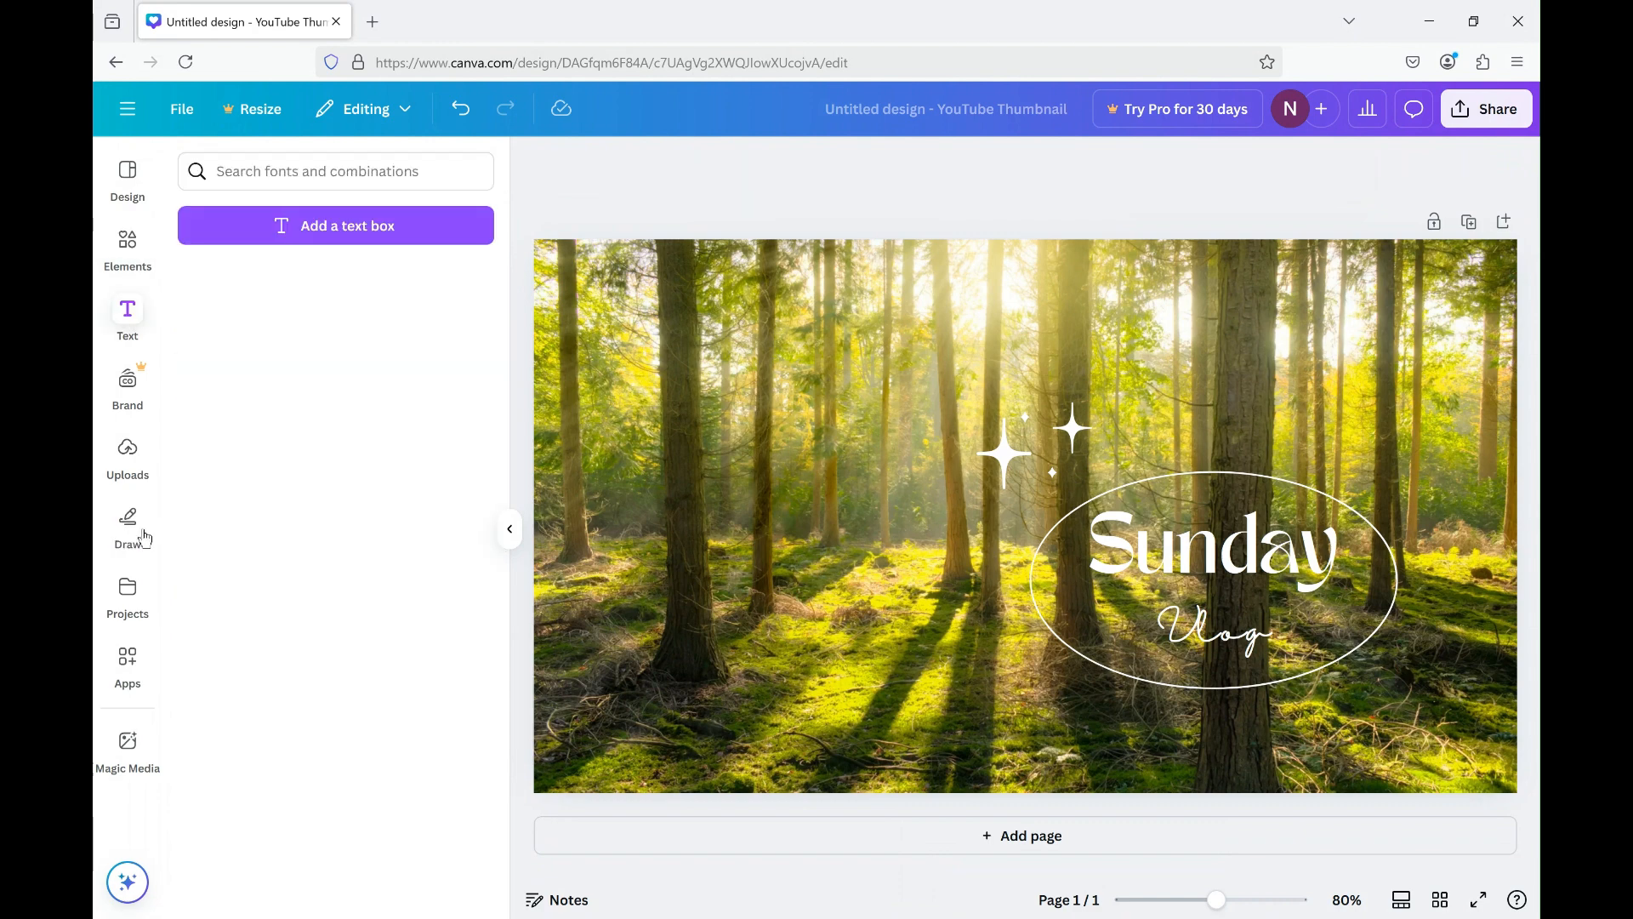